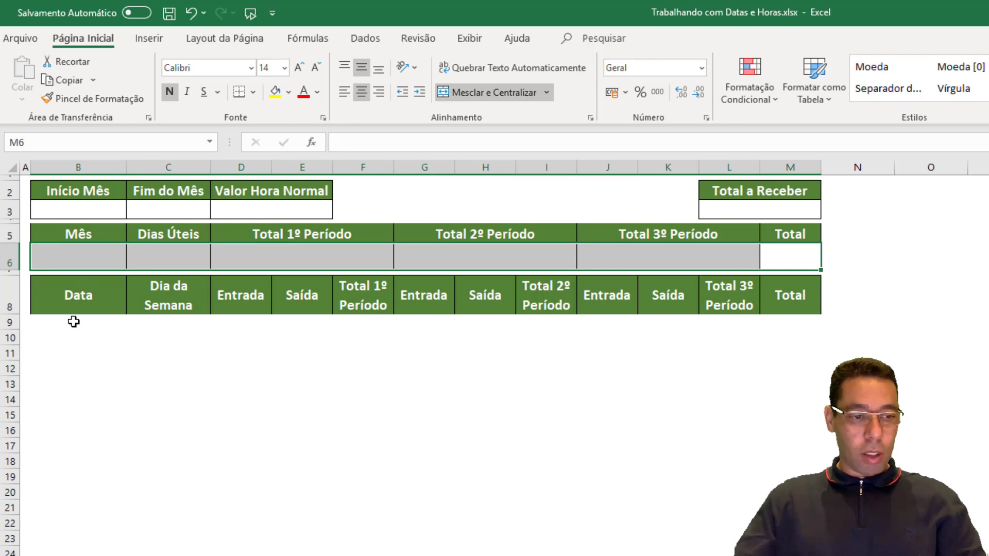
Review the timesheet layout: the daily entry area from row 9 down, the Mês cell and the Total a Receber cell
drag(71, 323, 791, 553)
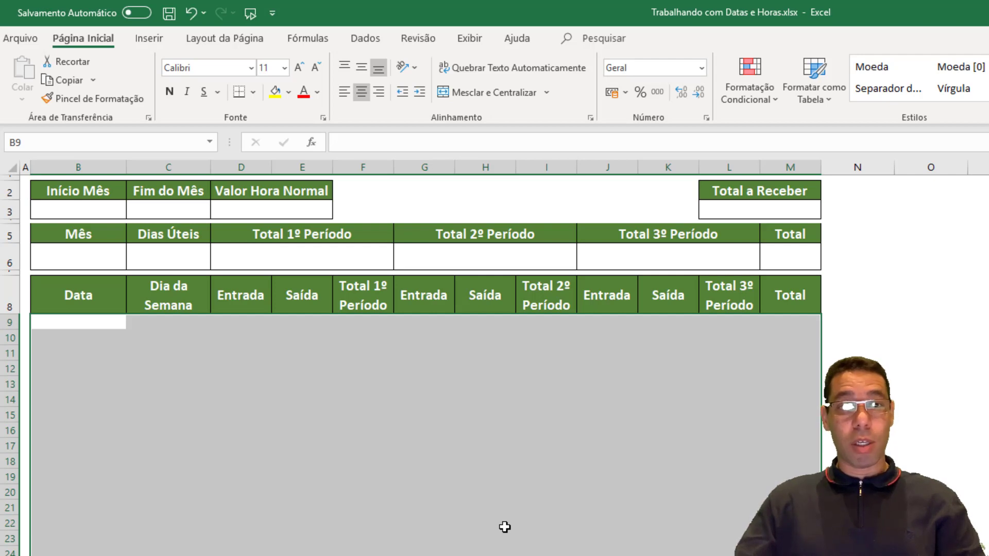
click(85, 254)
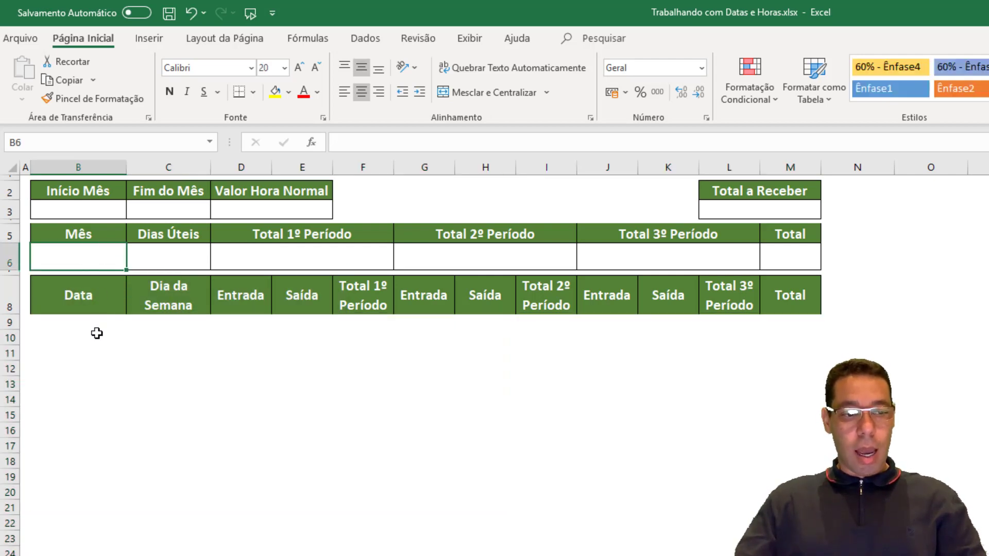
drag(96, 323, 97, 555)
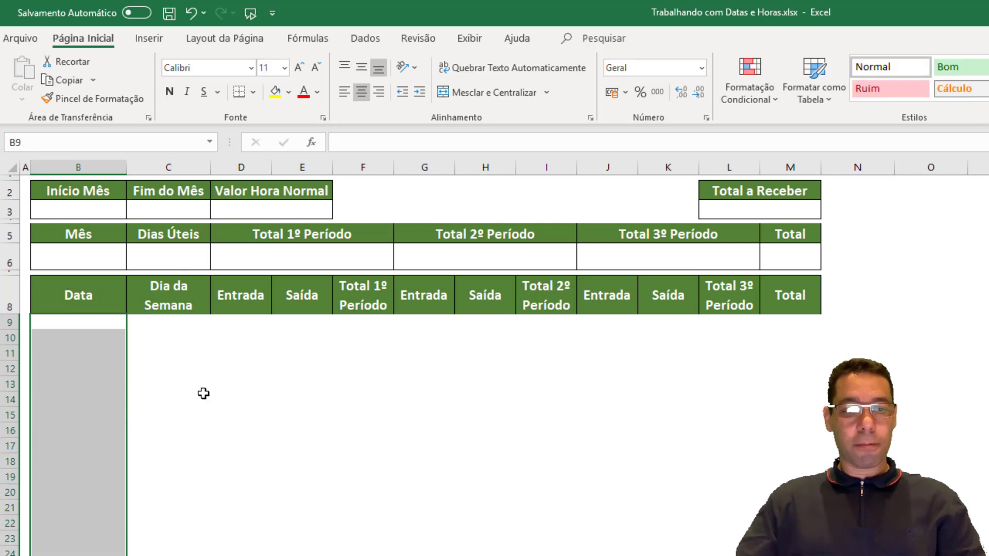
drag(184, 323, 185, 555)
drag(64, 327, 803, 555)
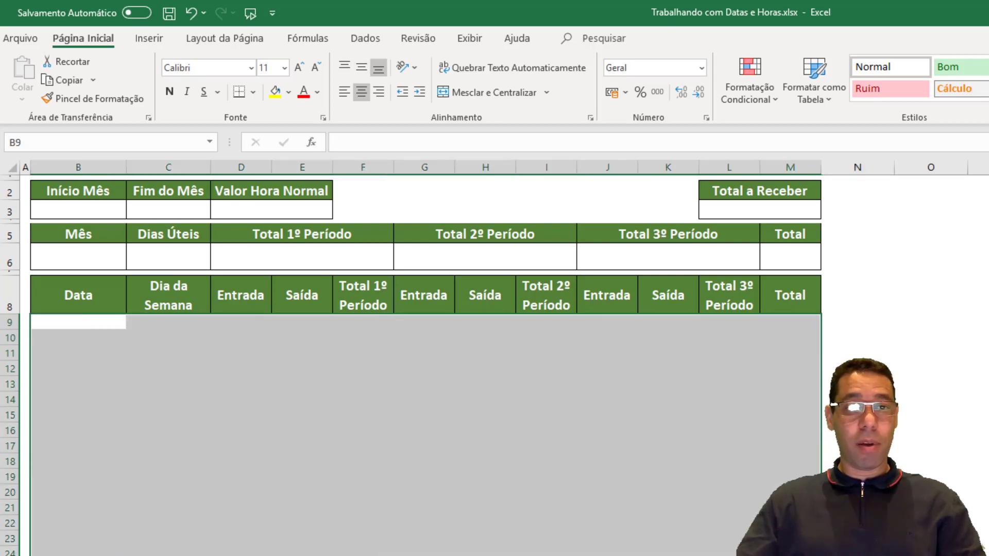
click(94, 320)
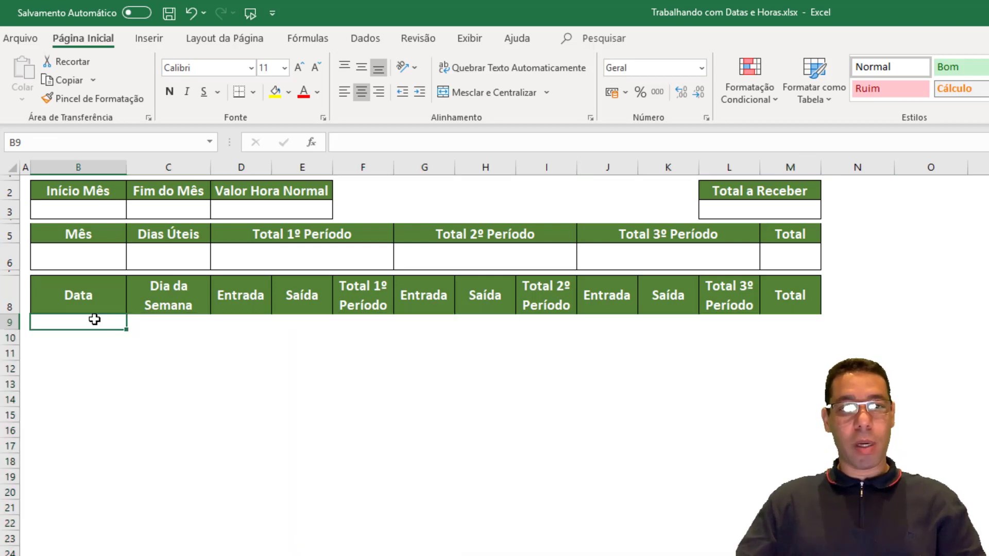
drag(232, 338, 304, 346)
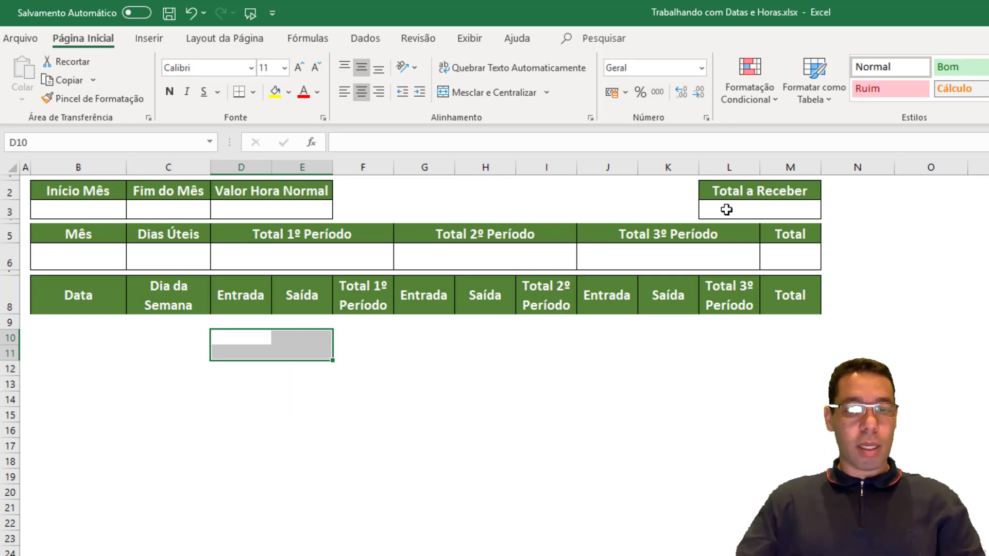
click(784, 206)
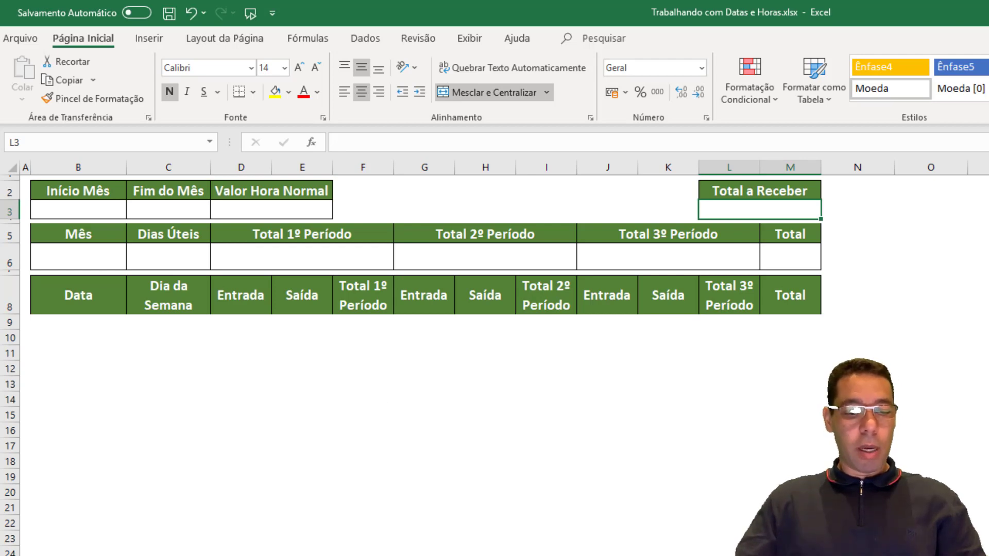
Review the Meses, Ano and Feriados lists on the Domínio sheet and the timesheet's Mês cell
key(ctrl+Page_Down)
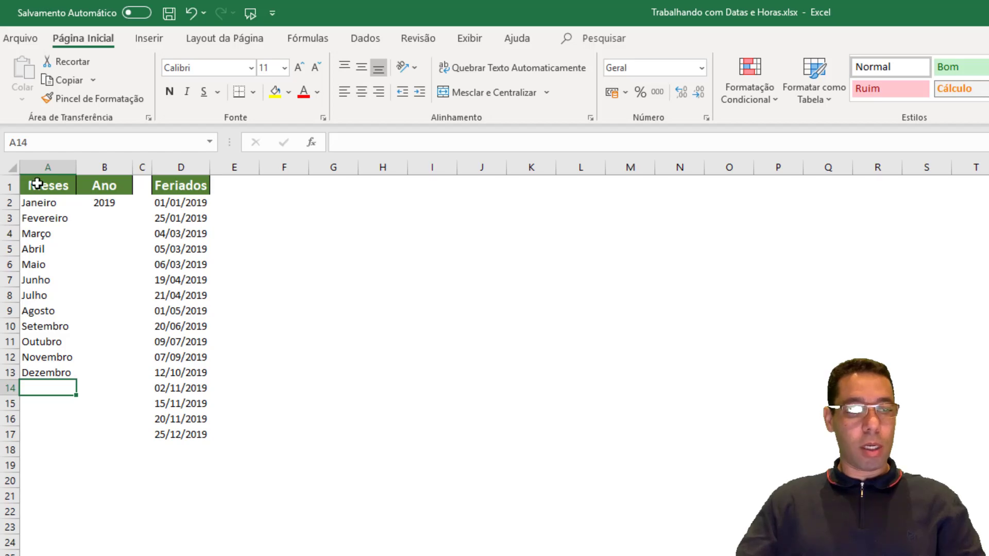
drag(37, 186, 49, 372)
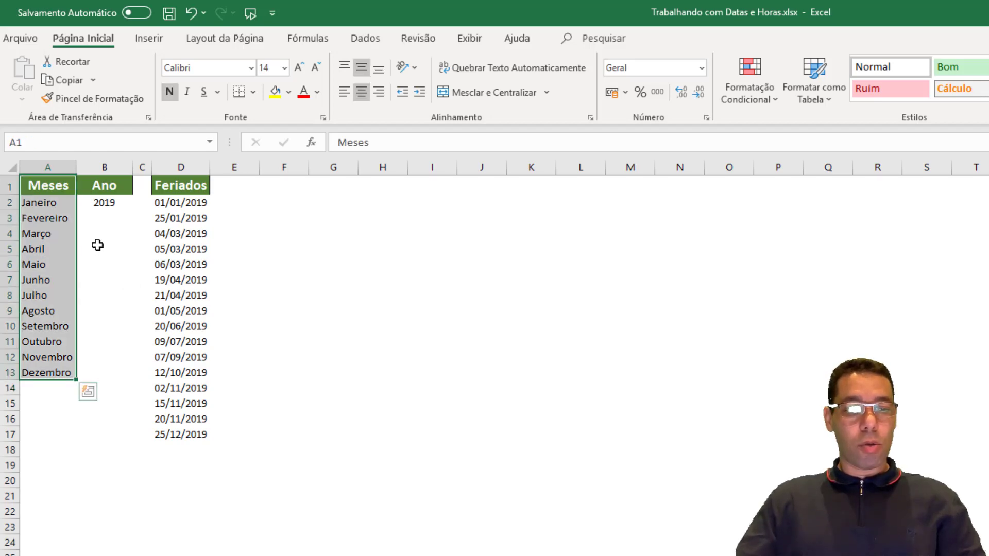
click(104, 202)
drag(170, 205, 186, 434)
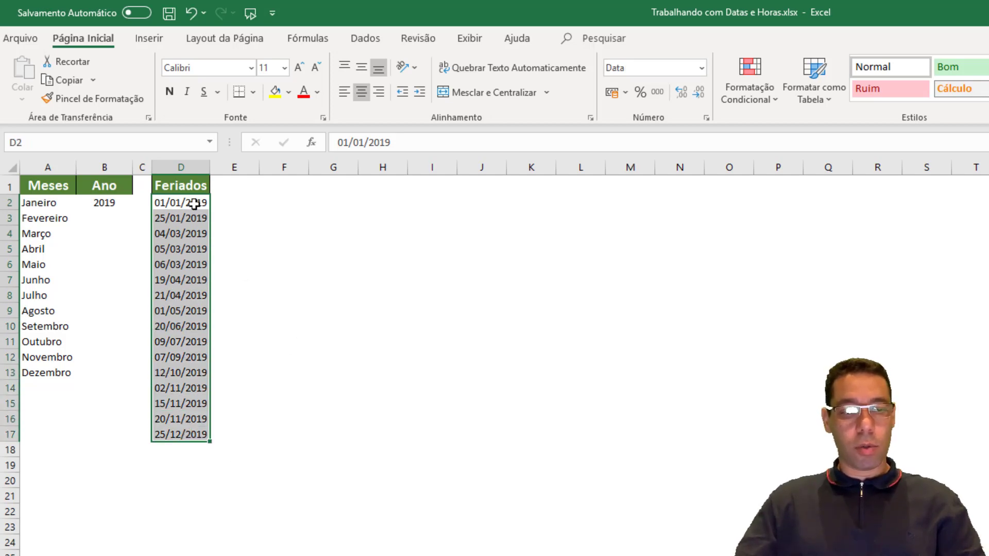
drag(194, 203, 191, 436)
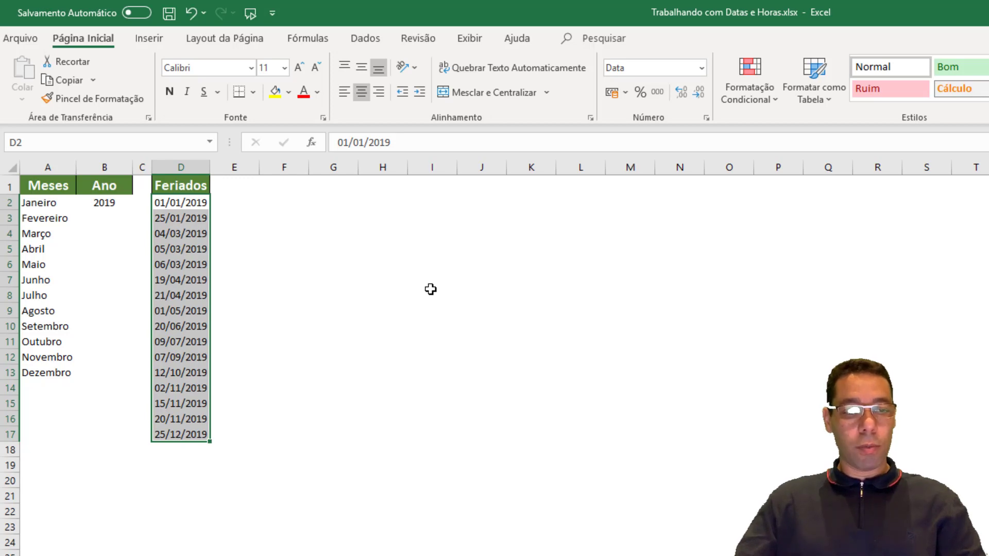
drag(46, 203, 73, 373)
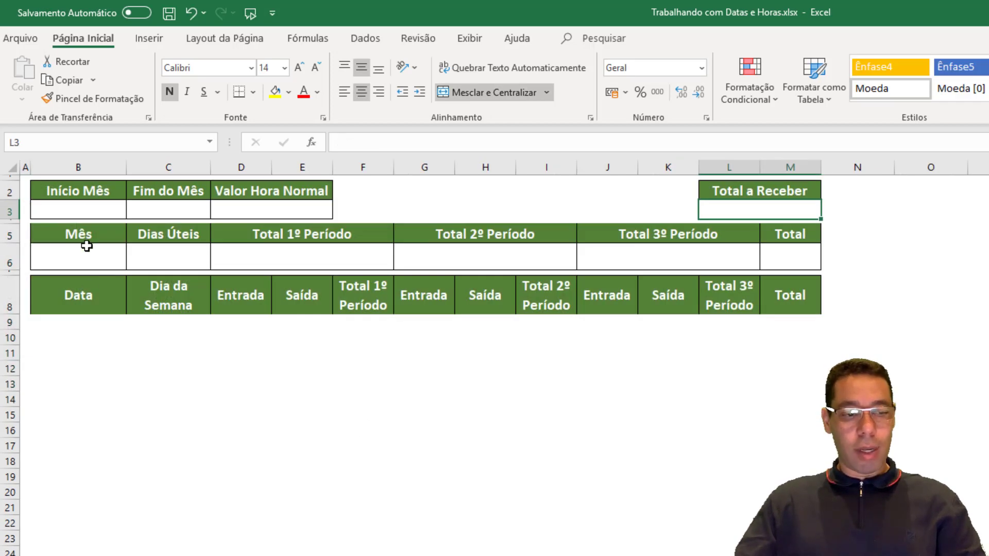
click(83, 253)
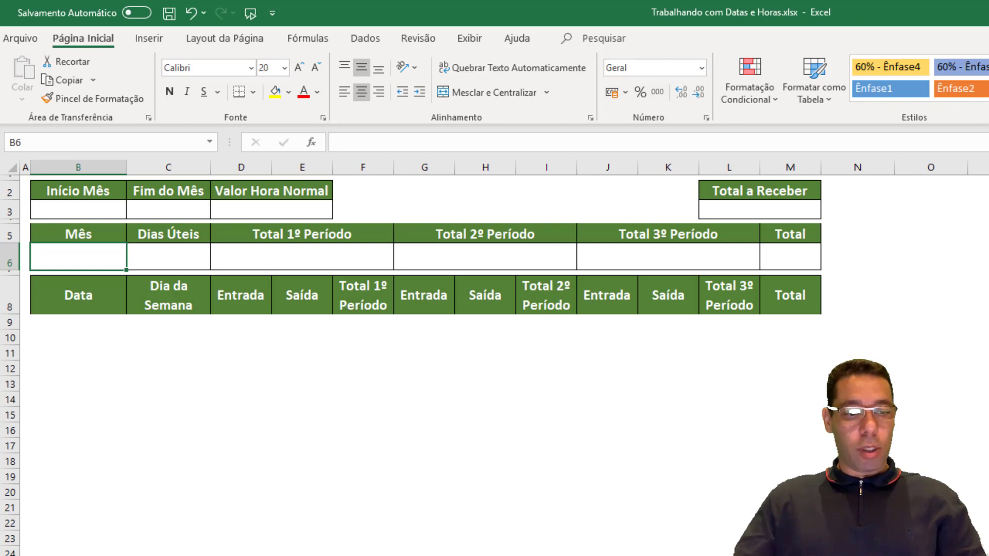
Define the name Meses for the month list in A2:A13 of the Domínio sheet
drag(39, 202, 50, 374)
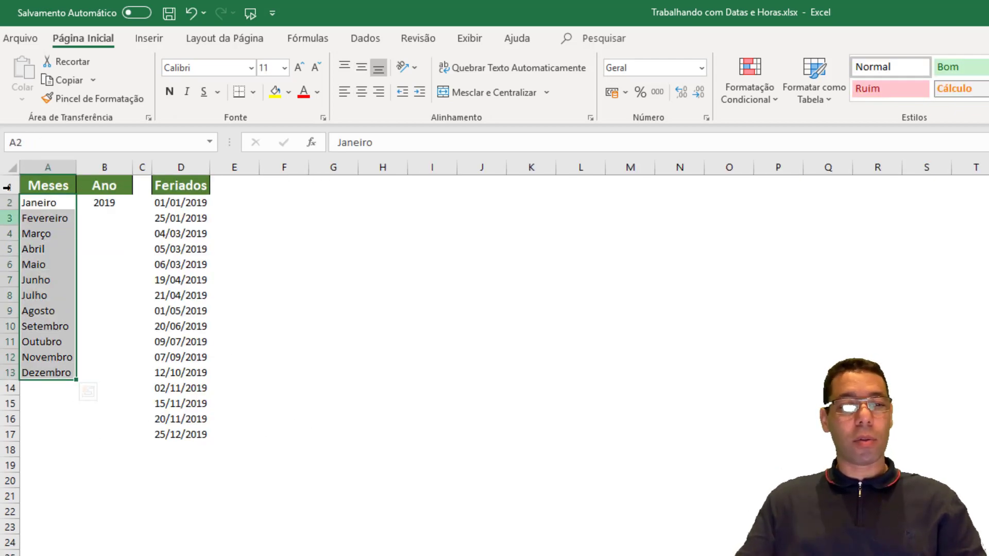
drag(45, 202, 50, 373)
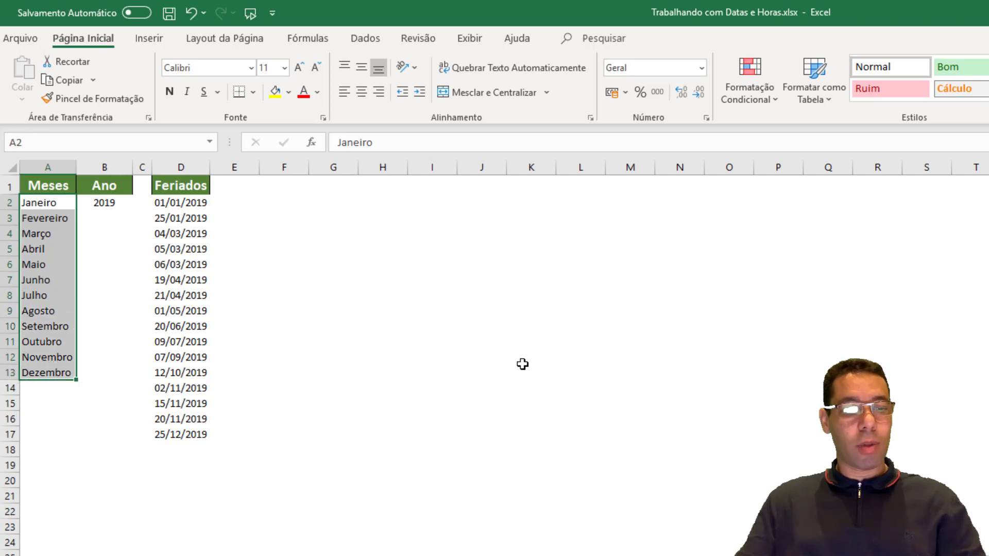
drag(44, 202, 48, 374)
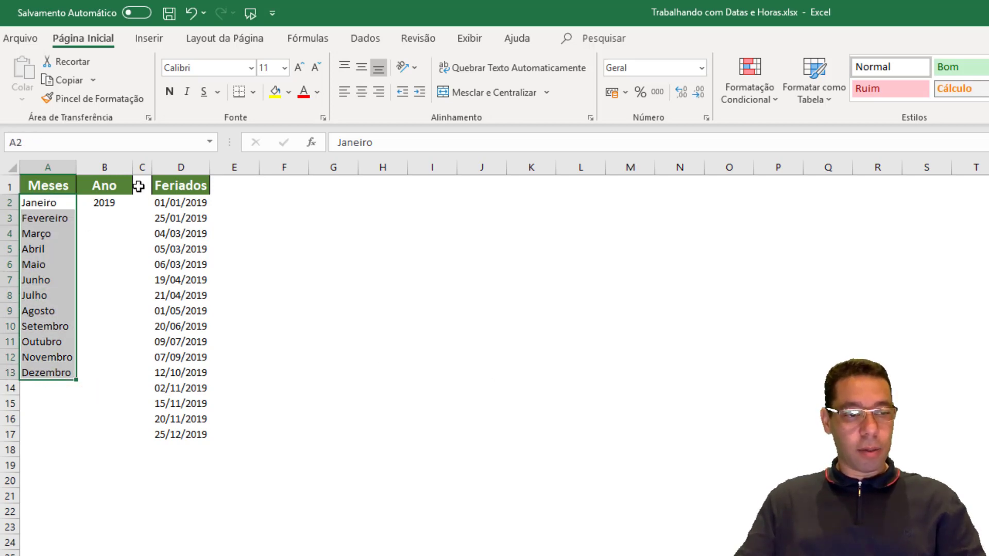
click(308, 39)
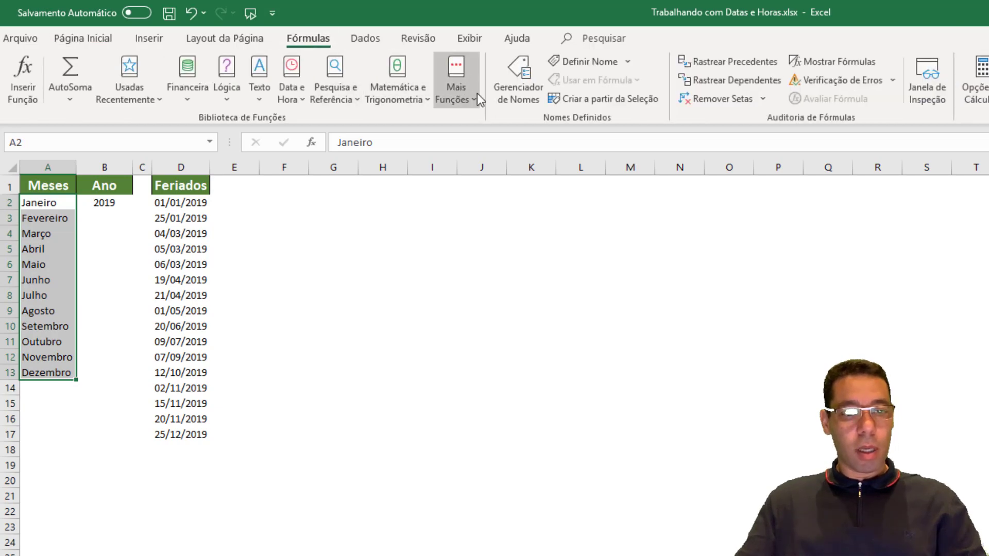
click(579, 60)
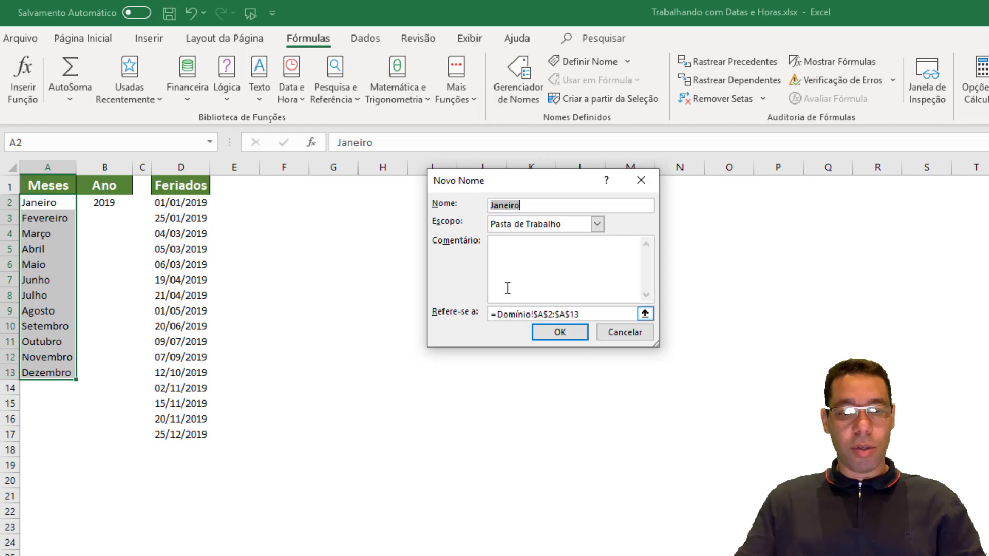
drag(549, 204, 428, 206)
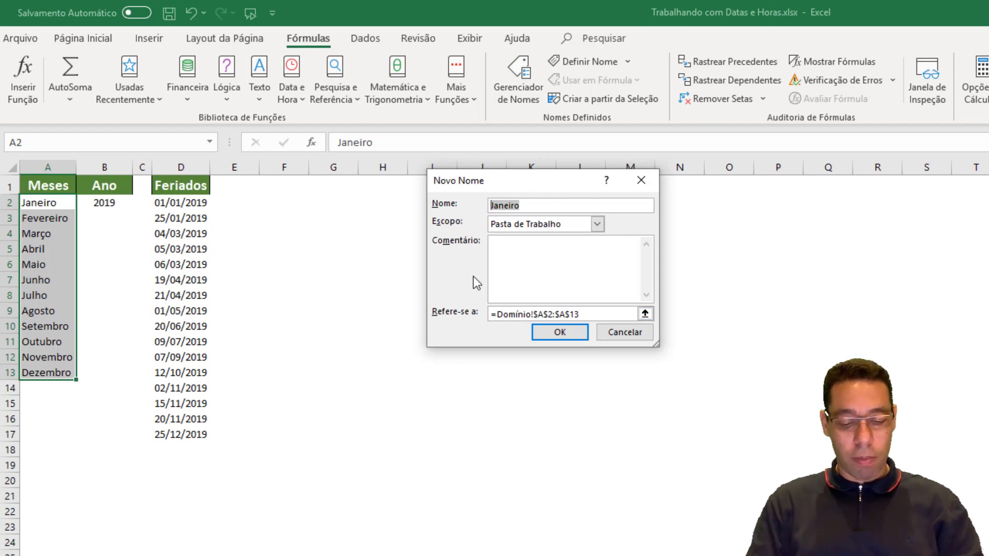
text(Meses)
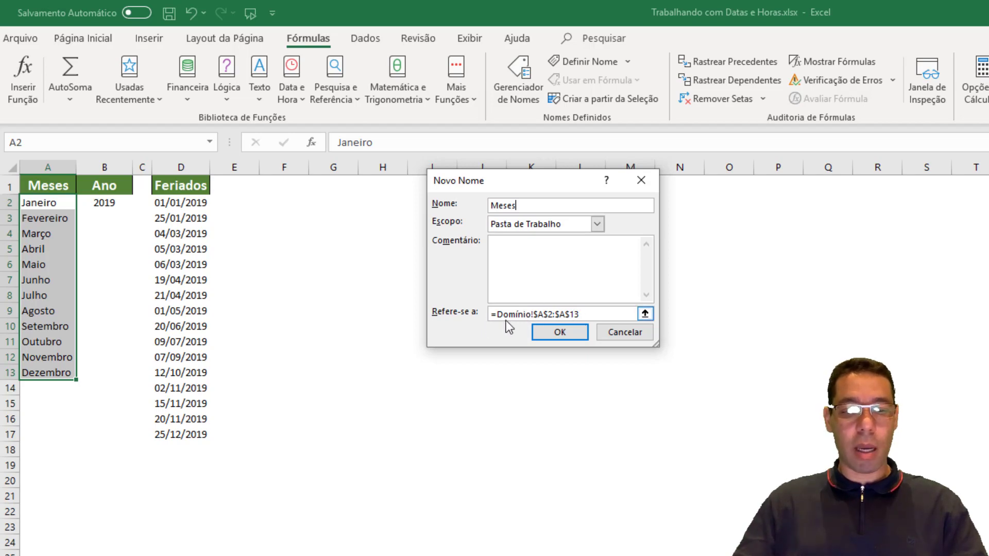
click(560, 334)
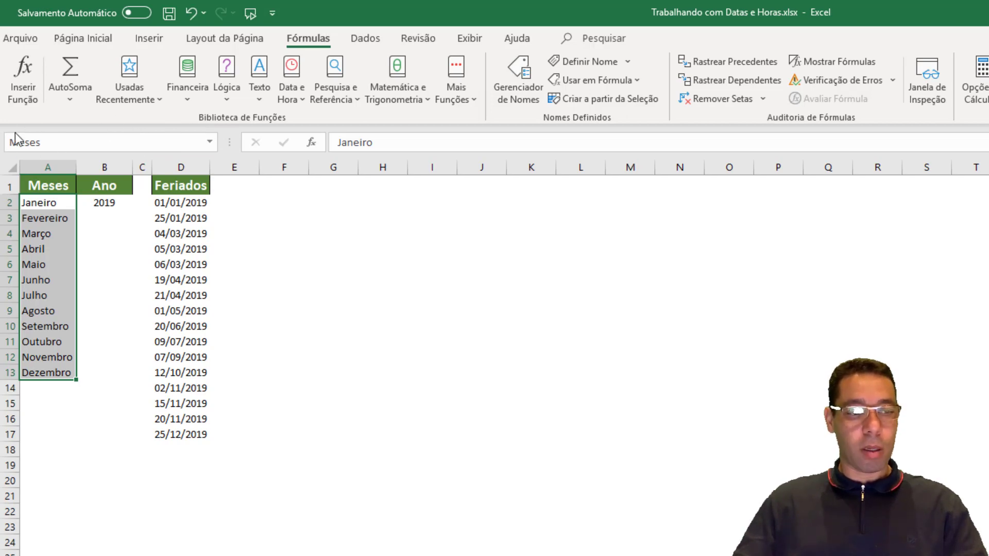
Define the name Ano_Corrente for the year cell B2 of the Domínio sheet
click(99, 203)
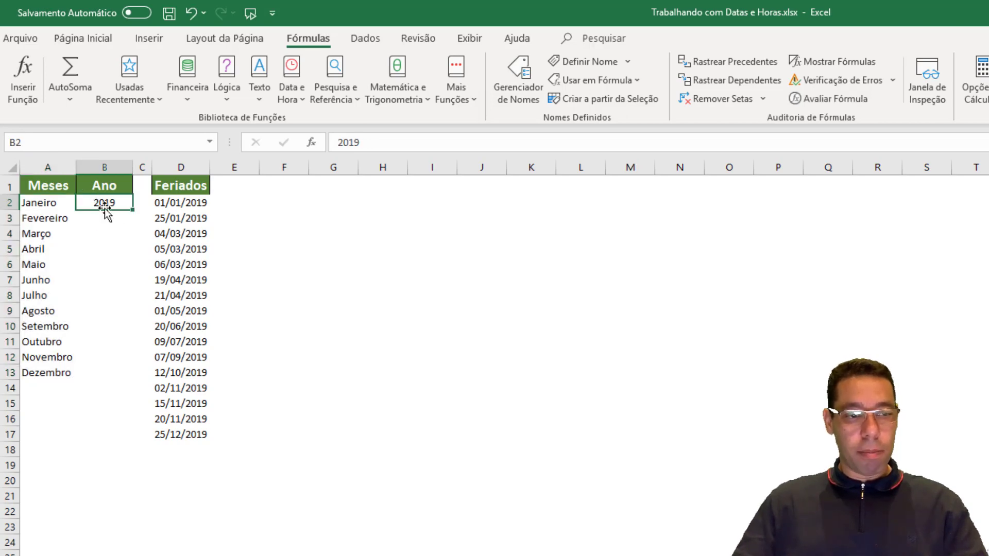
click(581, 61)
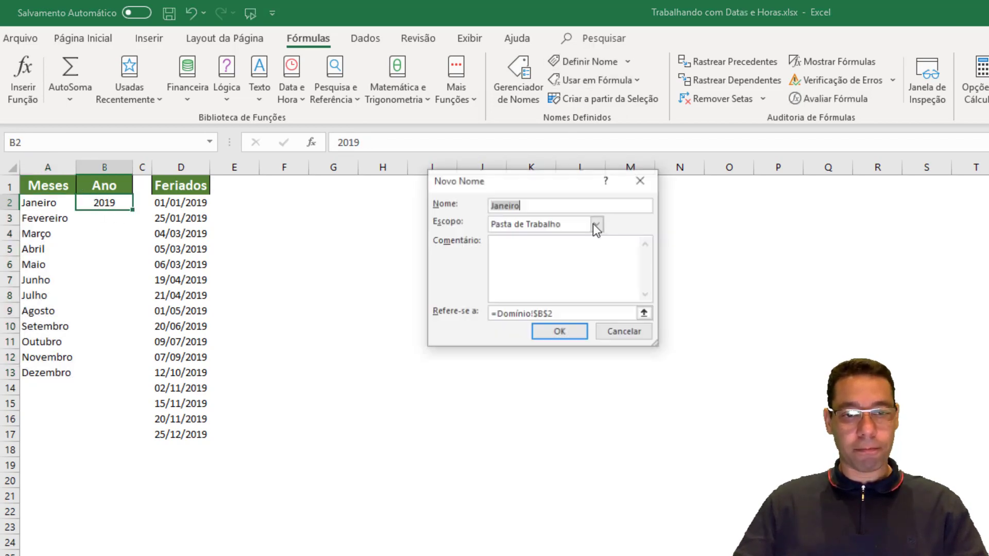
text(Ano))
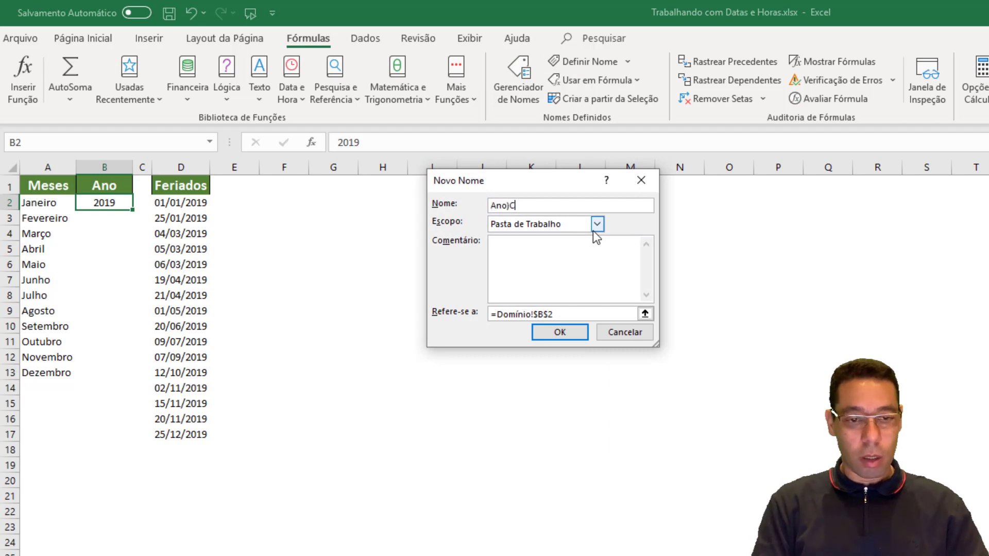
key(BackSpace)
text(_C)
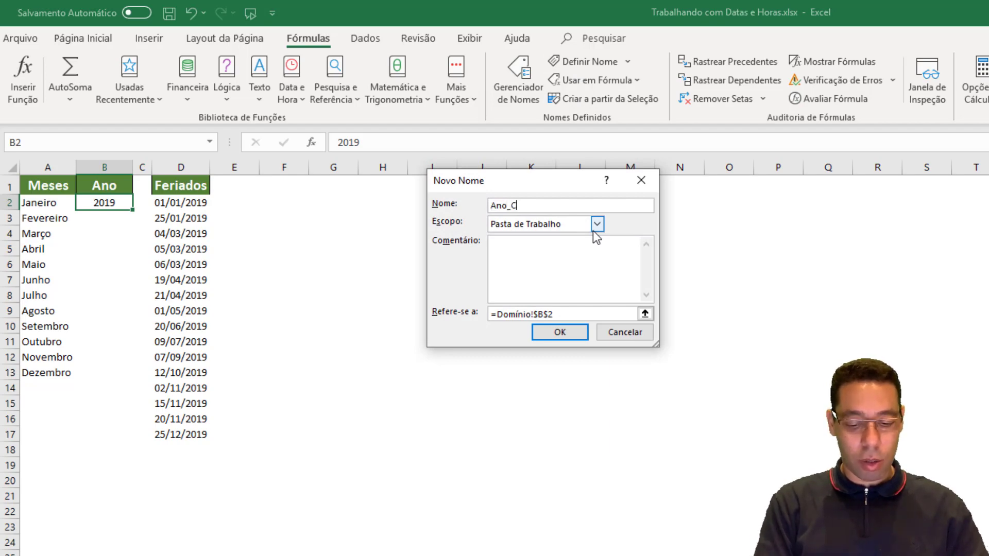
text(orrente)
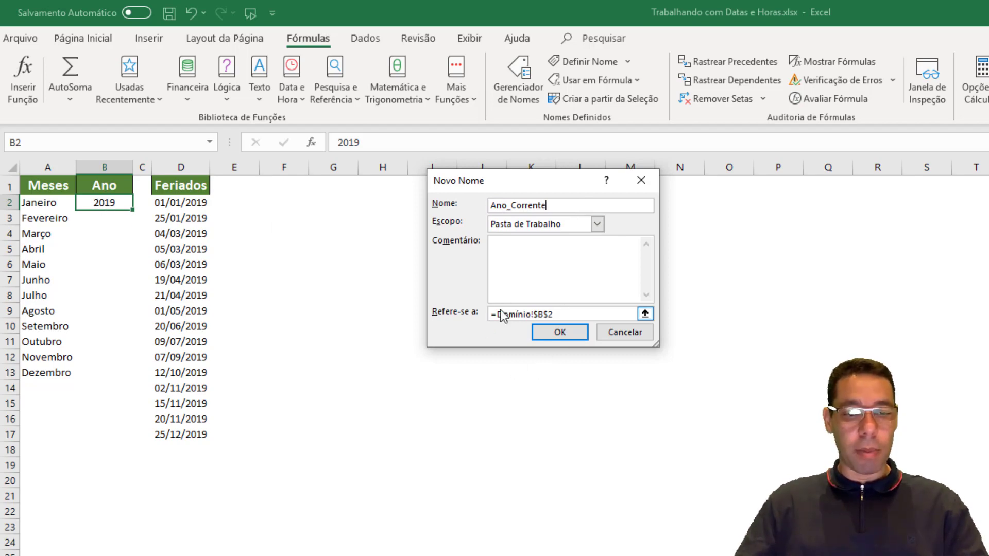
click(568, 335)
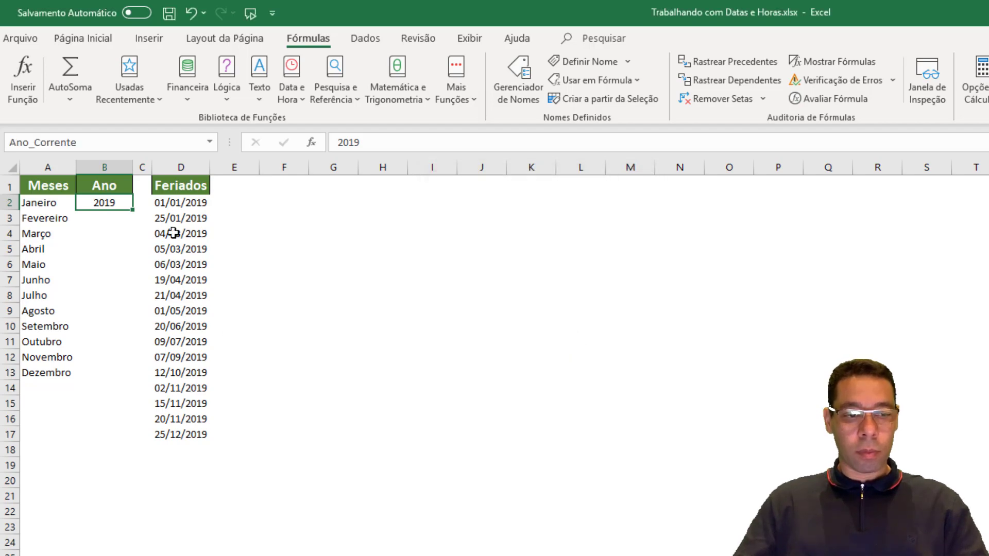
Define the name Feriados for the holiday dates in D2:D17 of the Domínio sheet
drag(170, 203, 201, 435)
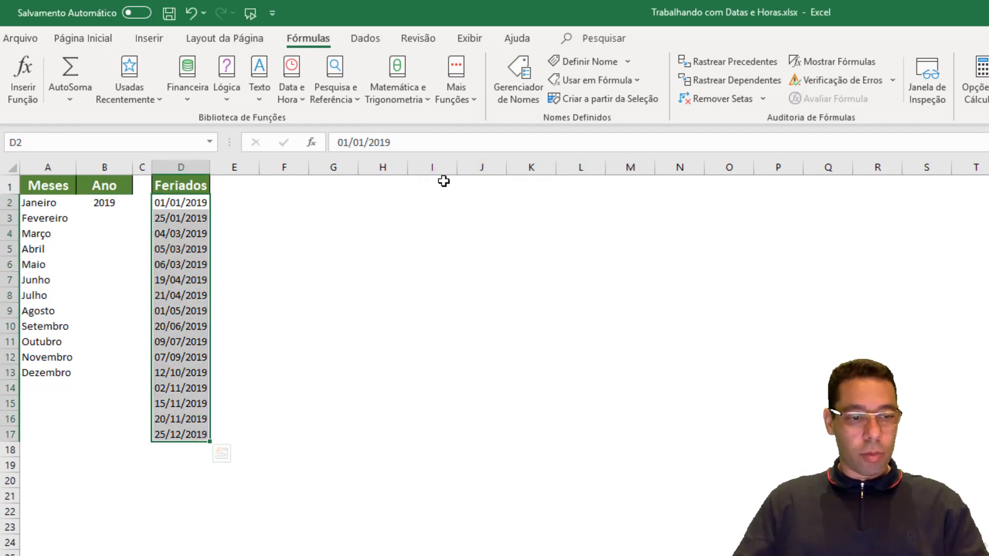
click(580, 66)
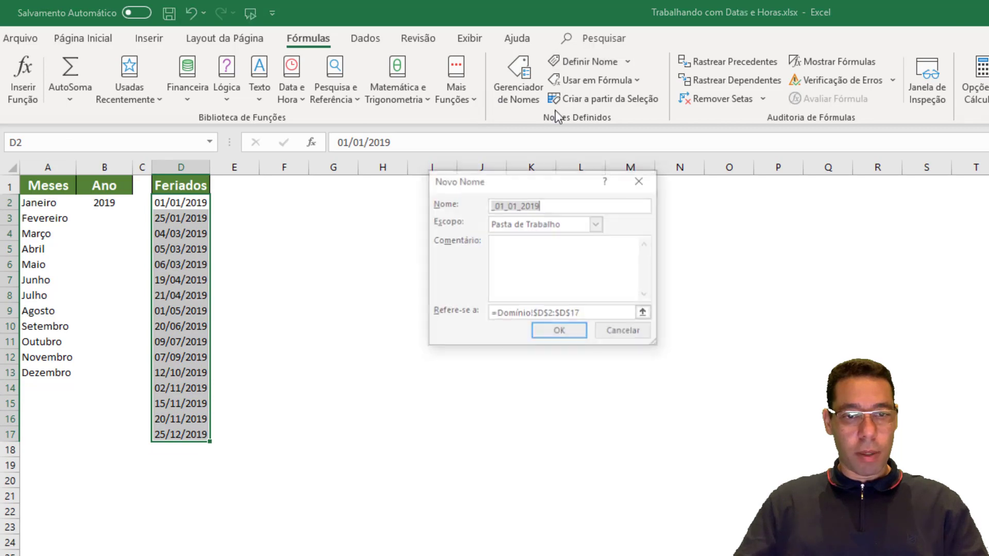
text(Feriados)
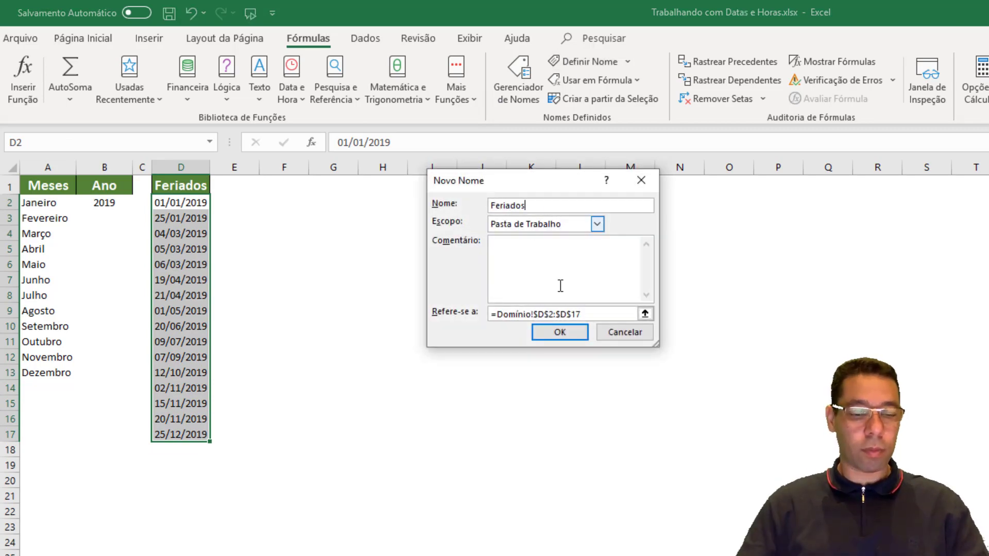
click(559, 332)
Restrict the timesheet's Mês cell B6 to a drop-down list with =Meses as its source
key(ctrl+Page_Down)
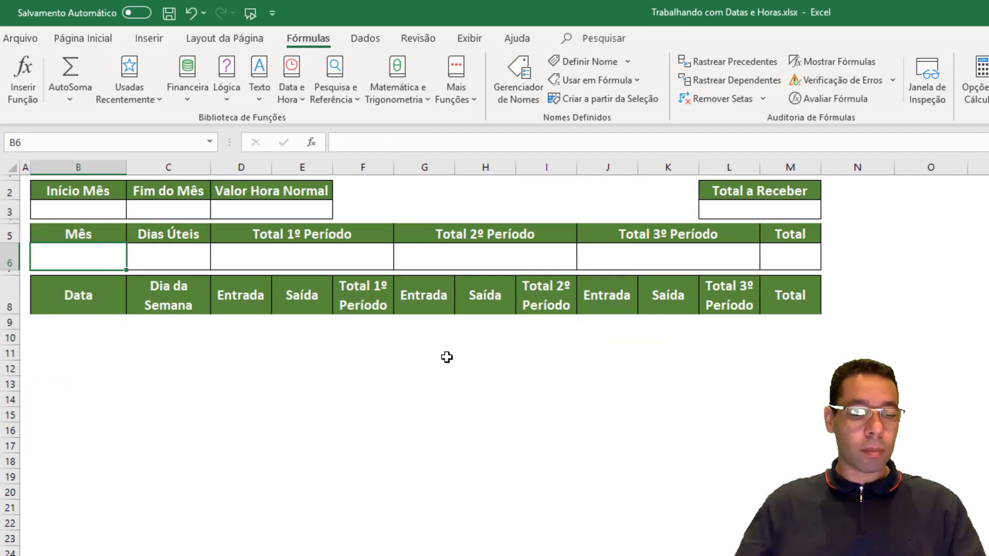
click(84, 424)
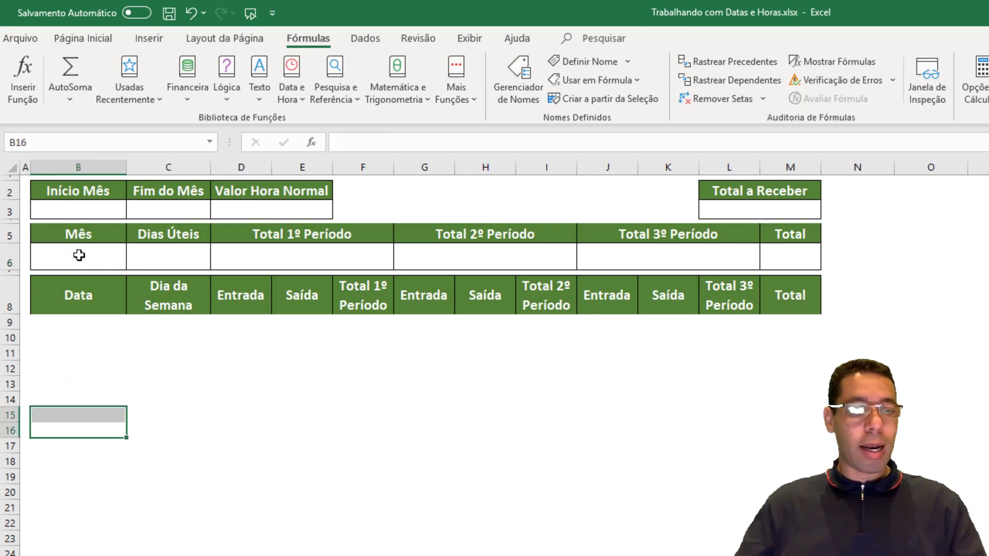
click(79, 256)
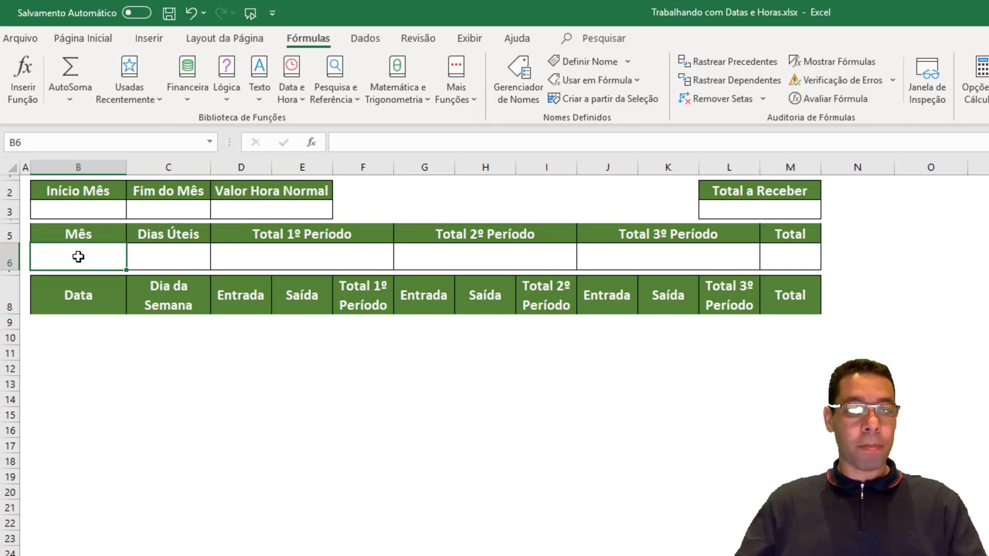
click(365, 39)
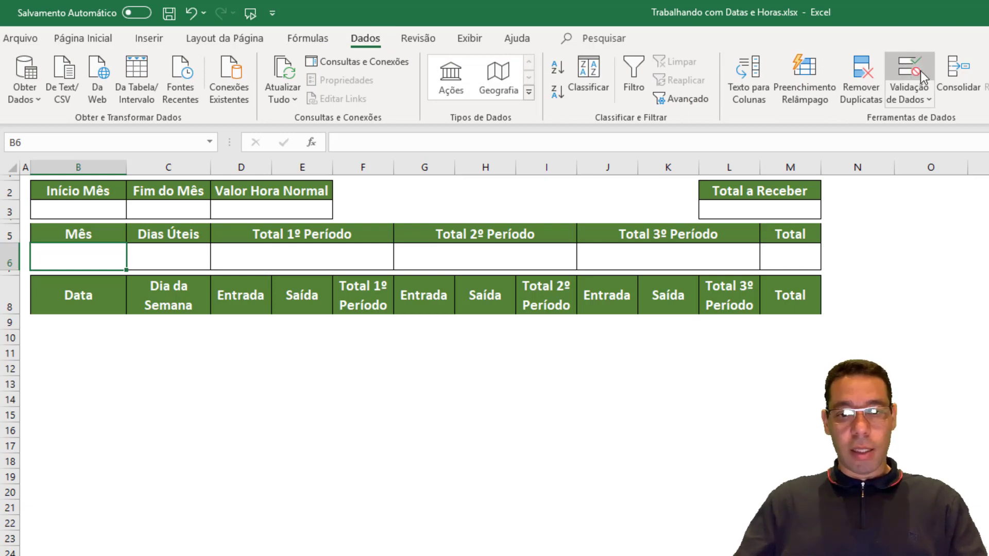
click(920, 70)
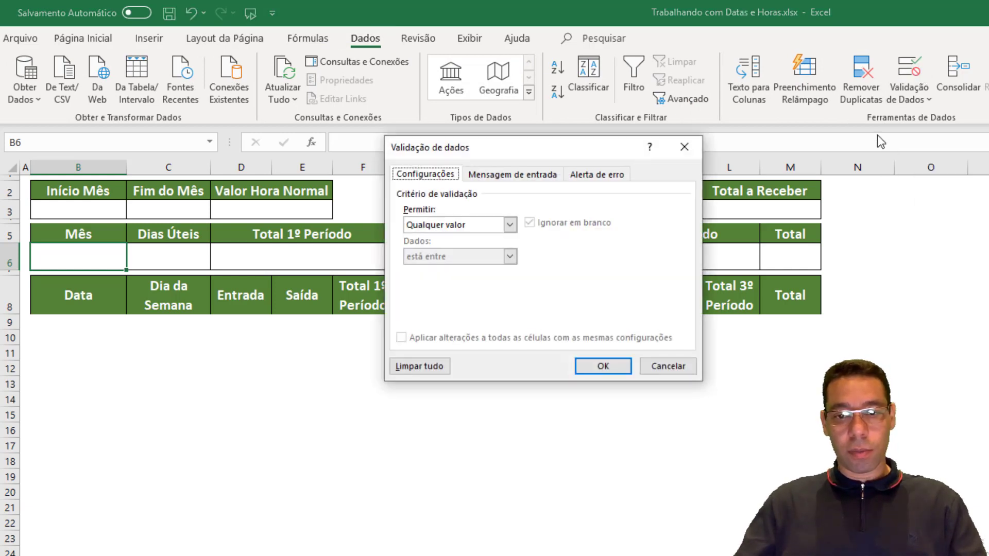
click(510, 225)
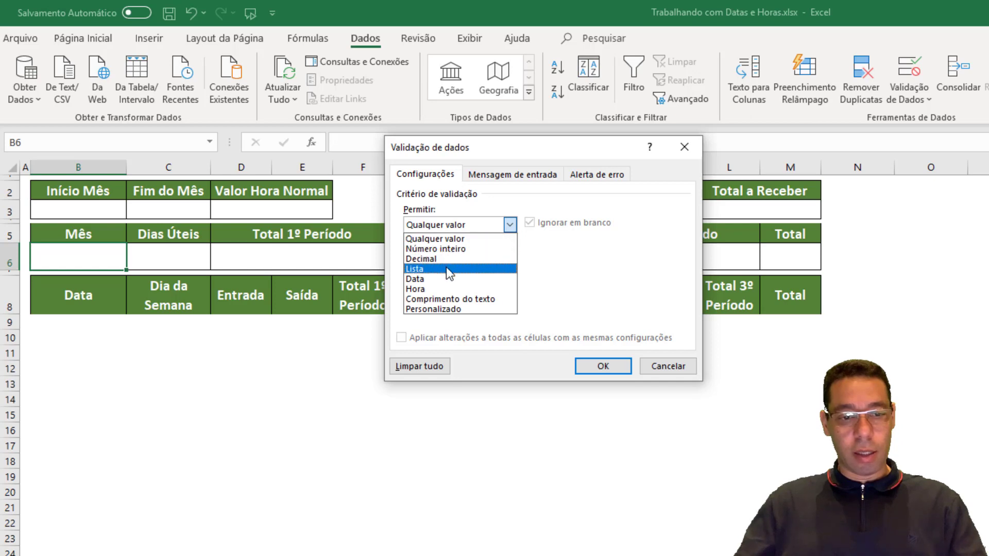
click(446, 267)
click(427, 287)
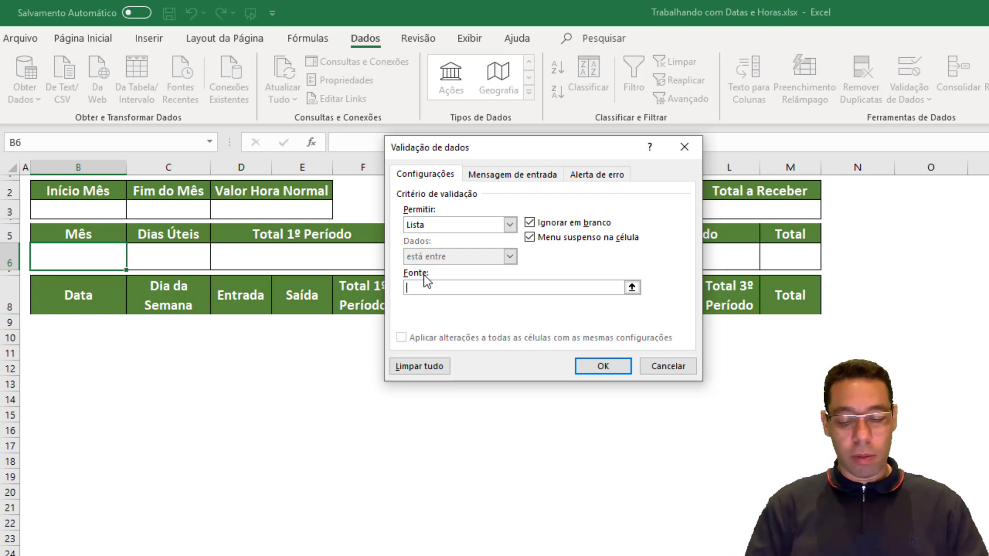
text(=Meses)
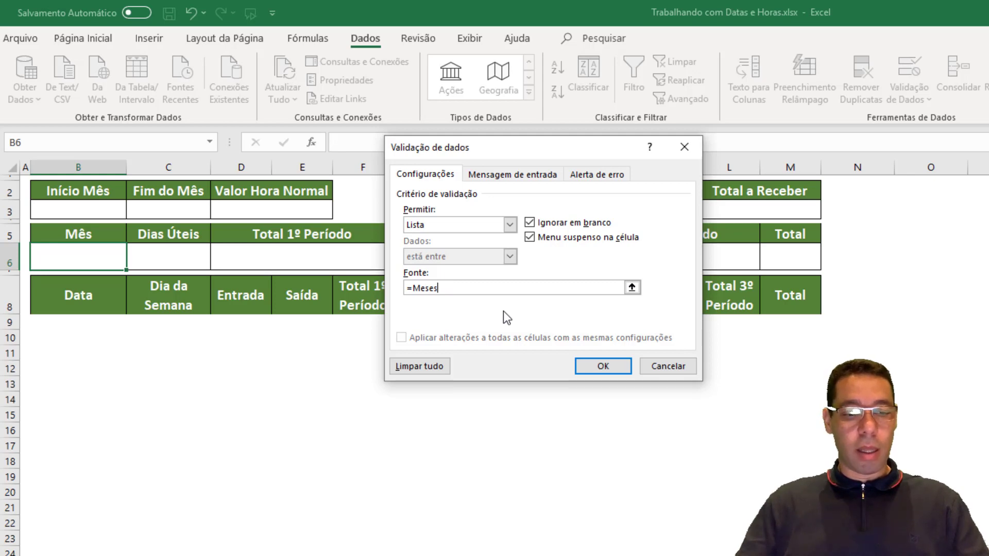
click(604, 366)
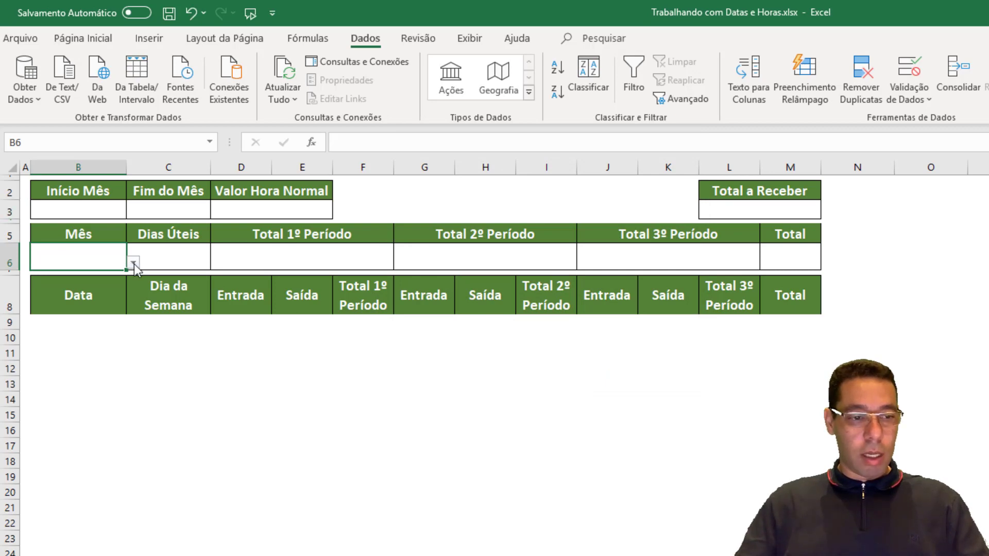
Browse the months offered by the Mês cell's drop-down list and choose Janeiro
click(134, 263)
drag(133, 298, 135, 339)
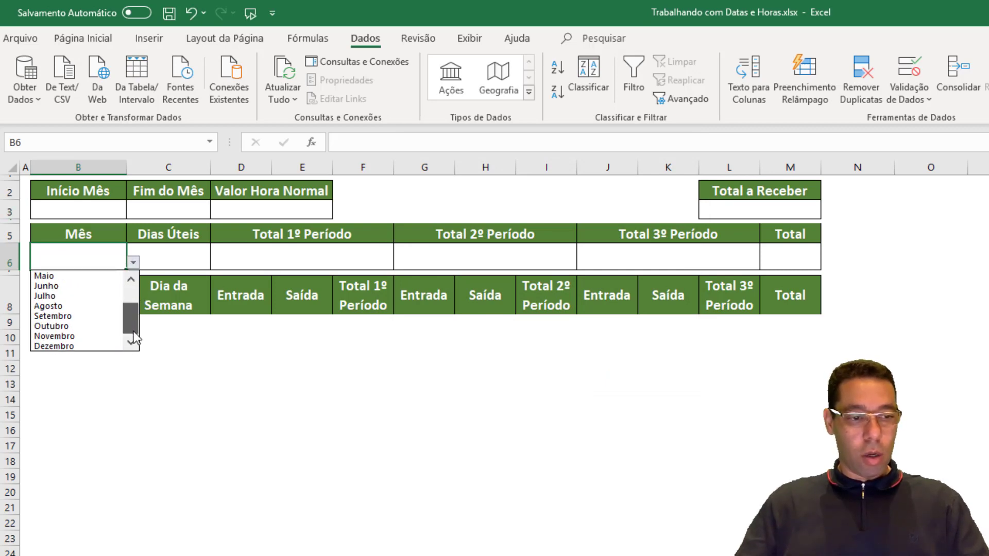
click(135, 291)
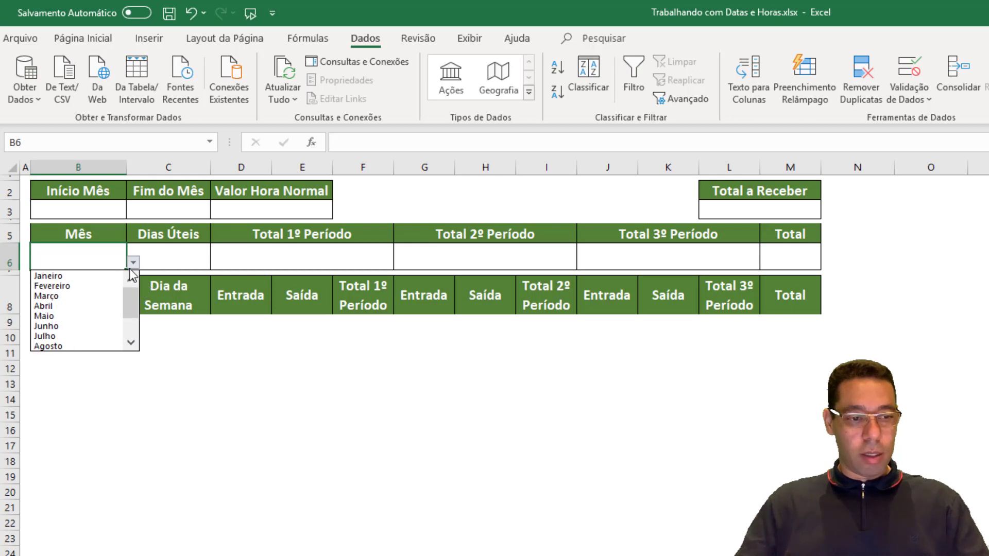
click(68, 276)
Try 01/01/2019 as a fixed date in the Início Mês cell B3, and clear the entry
drag(71, 212, 148, 212)
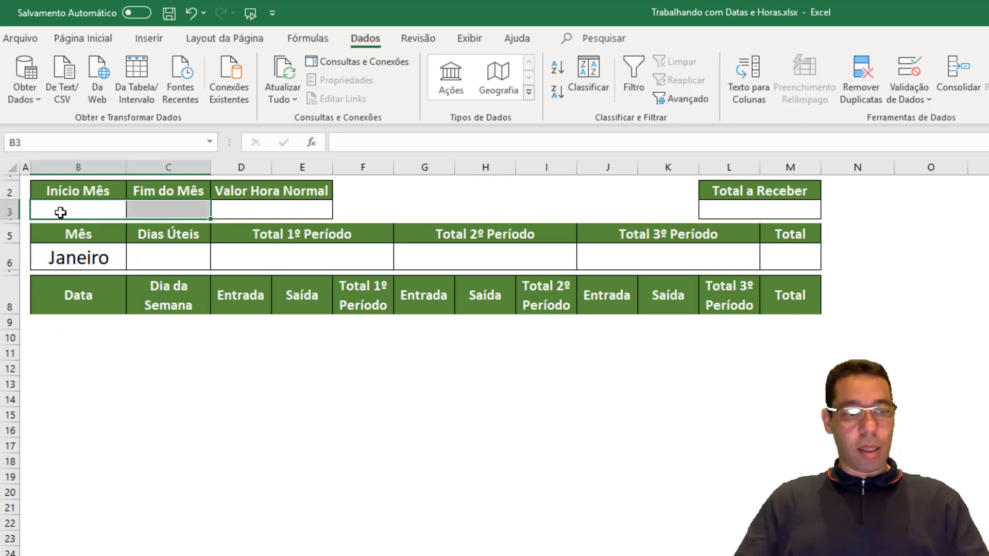
click(151, 211)
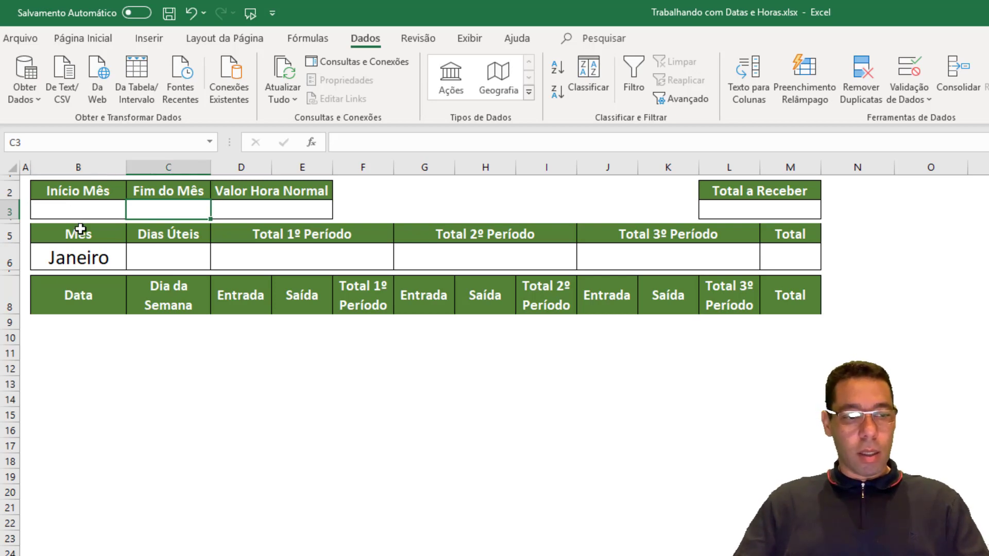
click(71, 208)
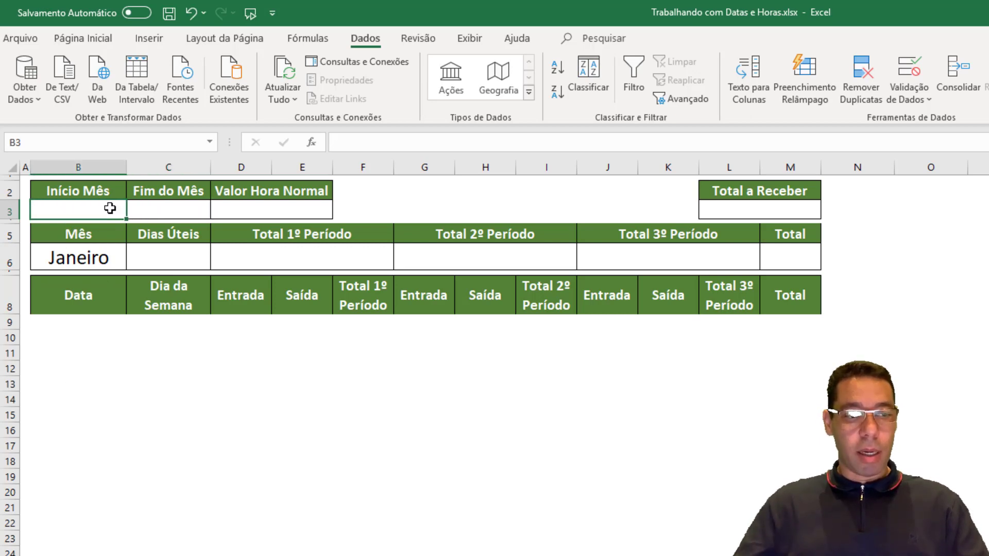
text(1)
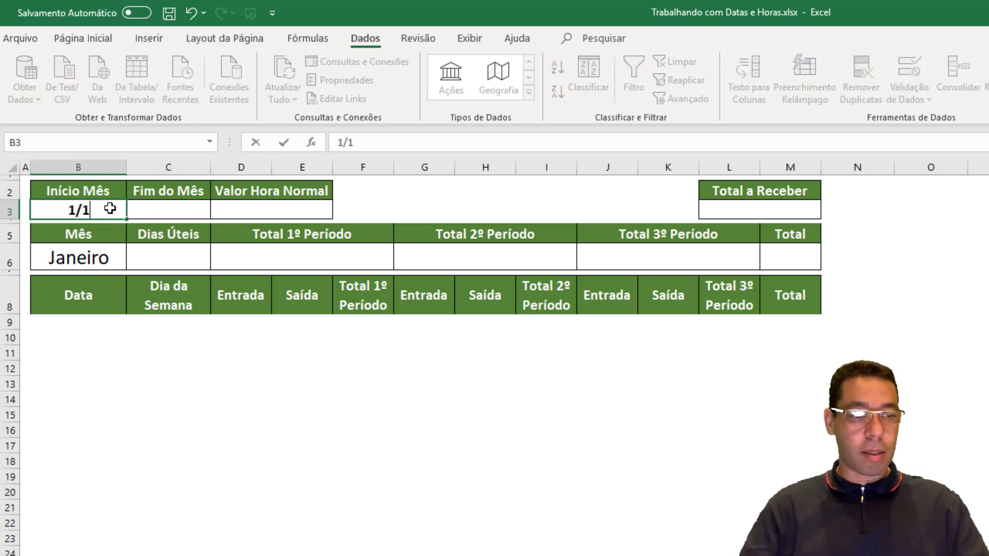
text(/01/2019)
key(Return)
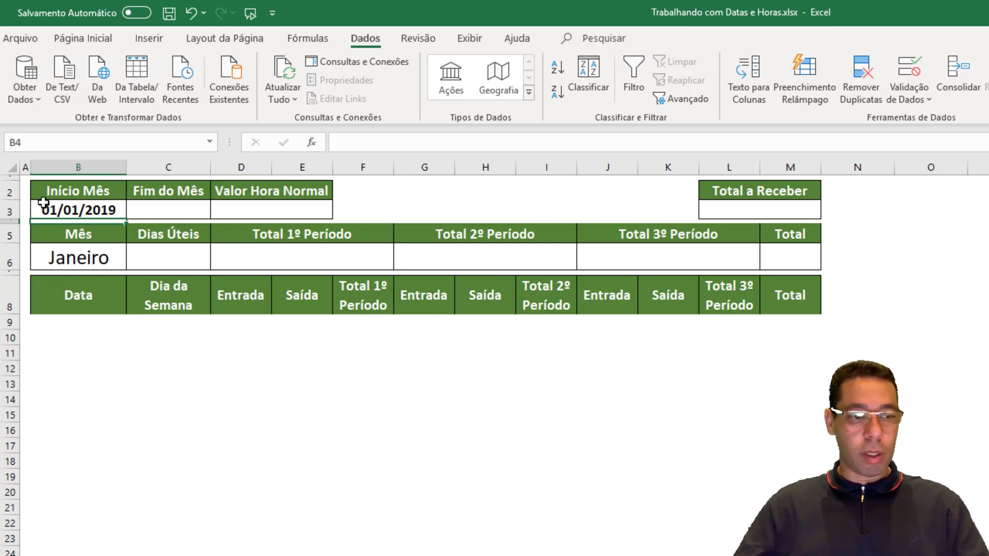
click(42, 204)
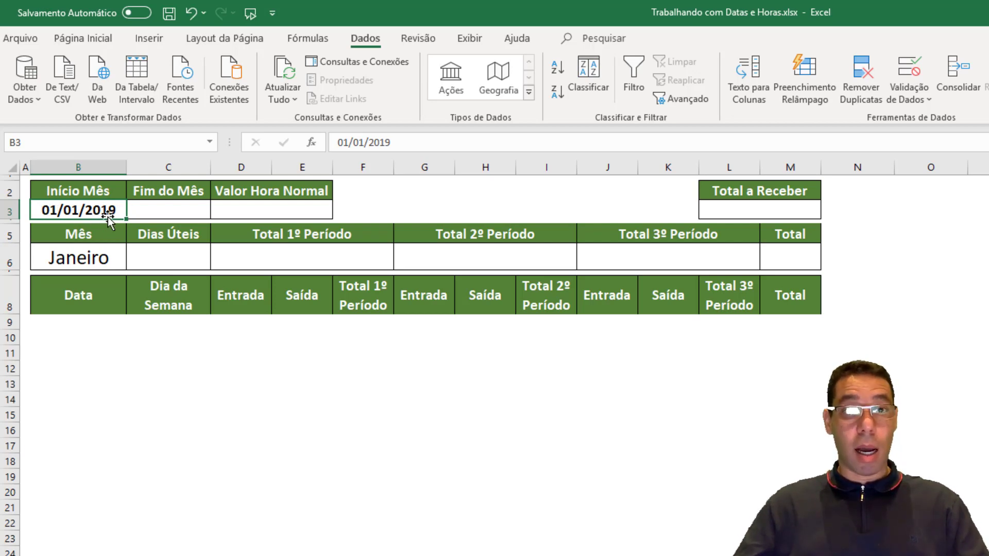
key(Delete)
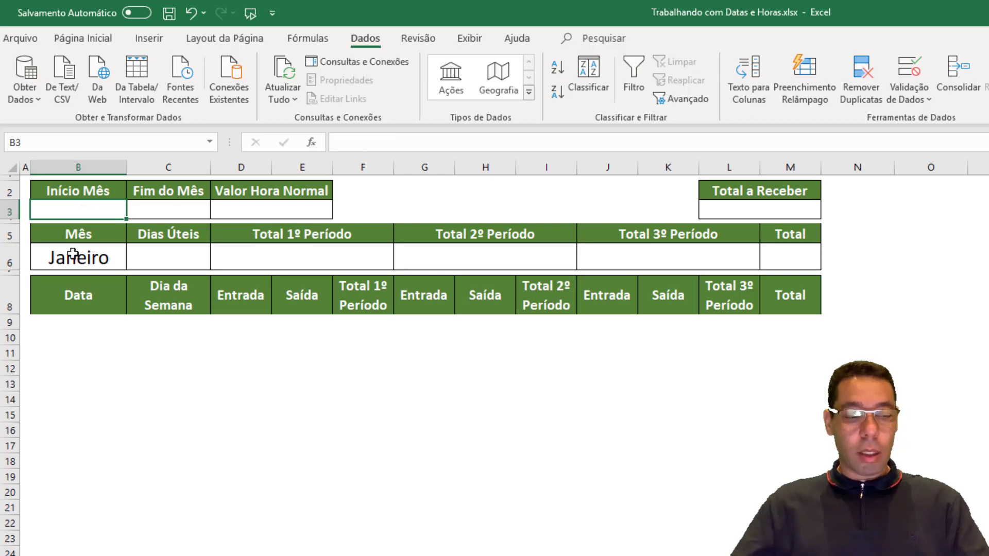
Examine the order of the months in A2:A13 of the Domínio sheet and return to the timesheet
click(72, 254)
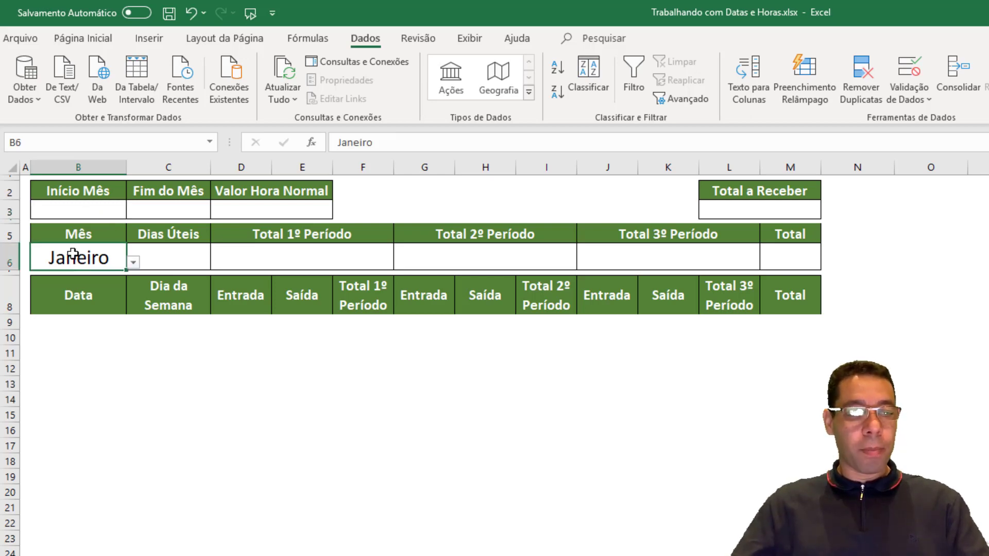
key(ctrl+Page_Down)
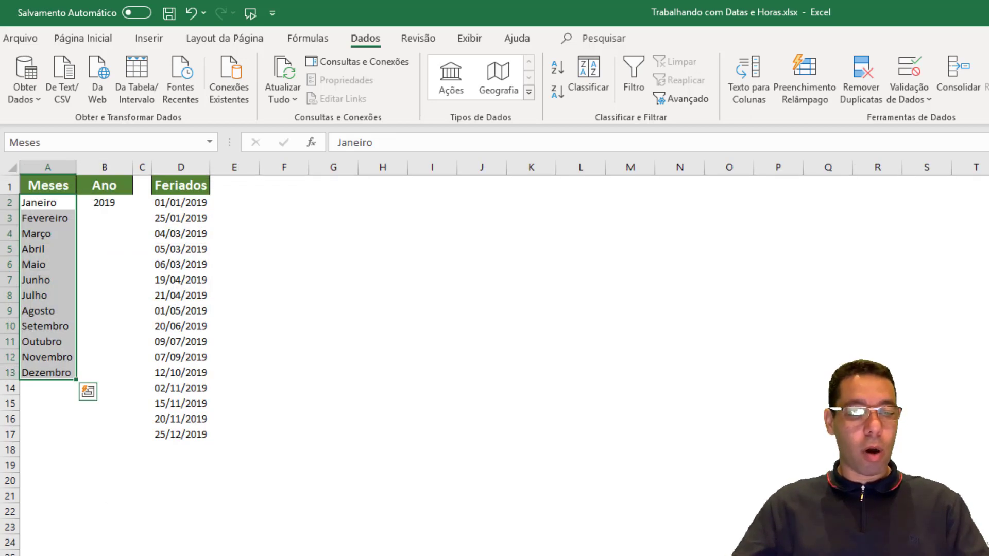
drag(38, 203, 38, 375)
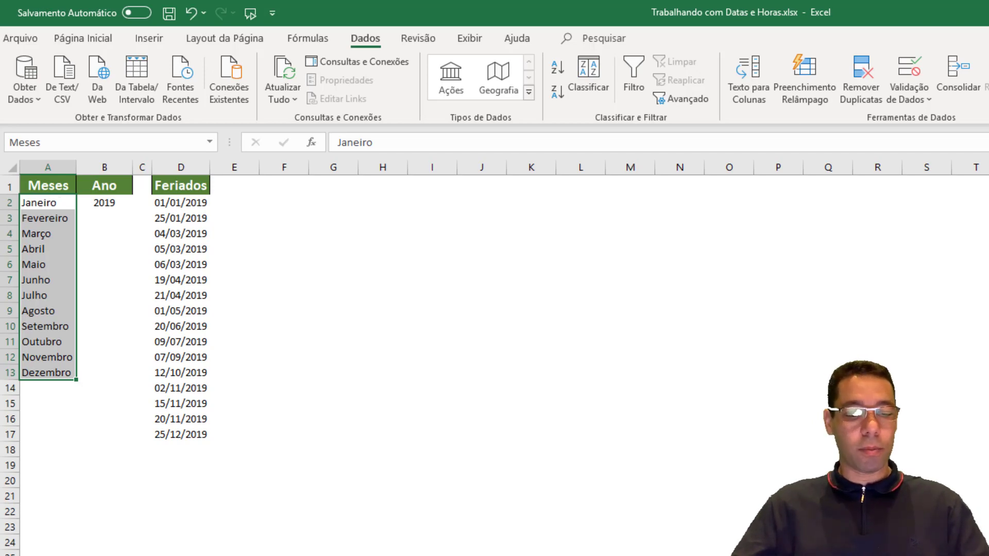
key(ctrl+Page_Up)
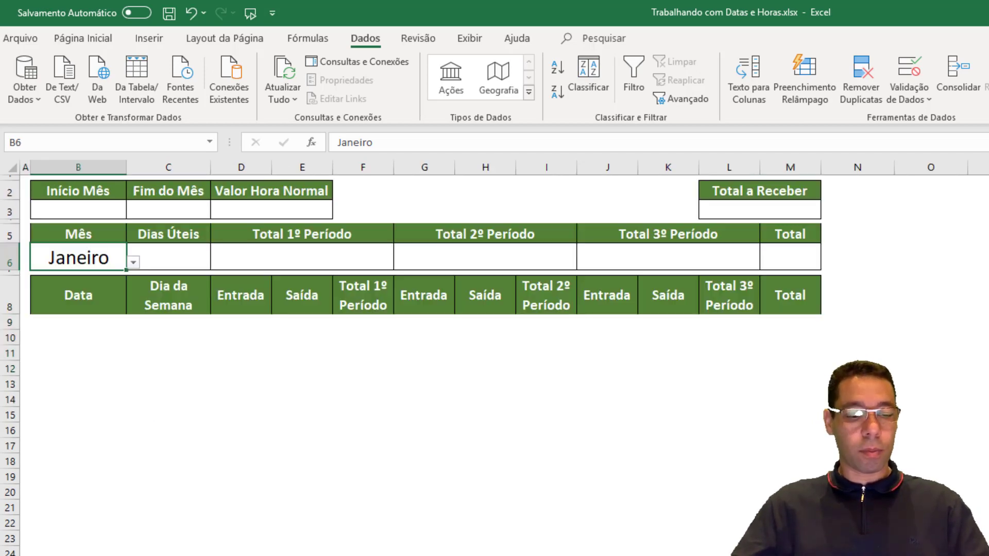
click(83, 349)
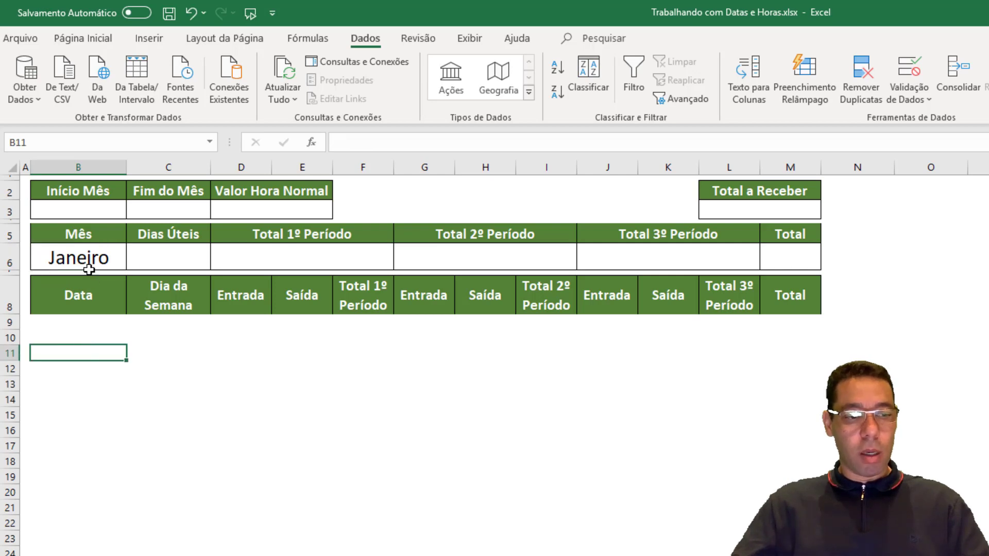
Begin a DATA formula in the Início Mês cell B3 with Ano_Corrente as its year argument
click(58, 202)
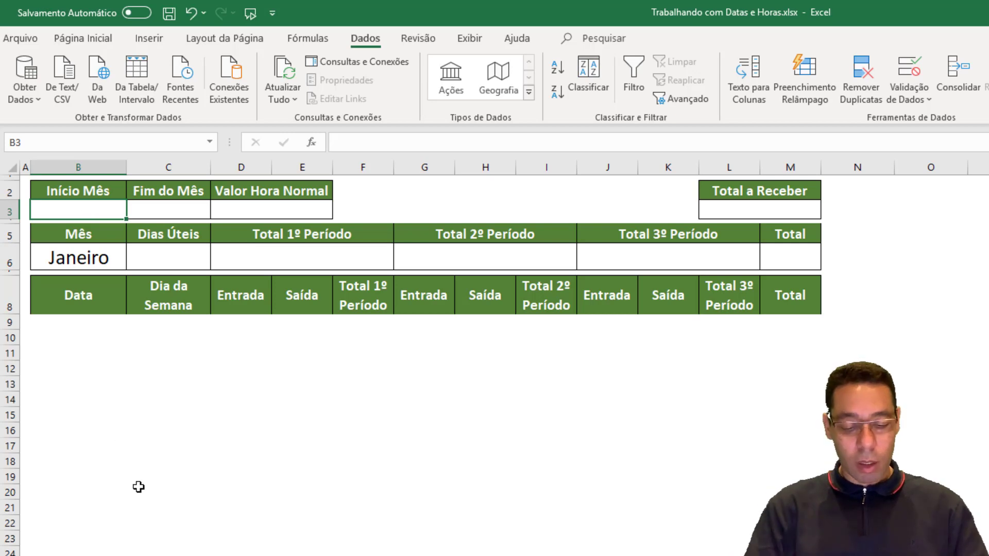
text(=datra)
key(BackSpace)
key(BackSpace)
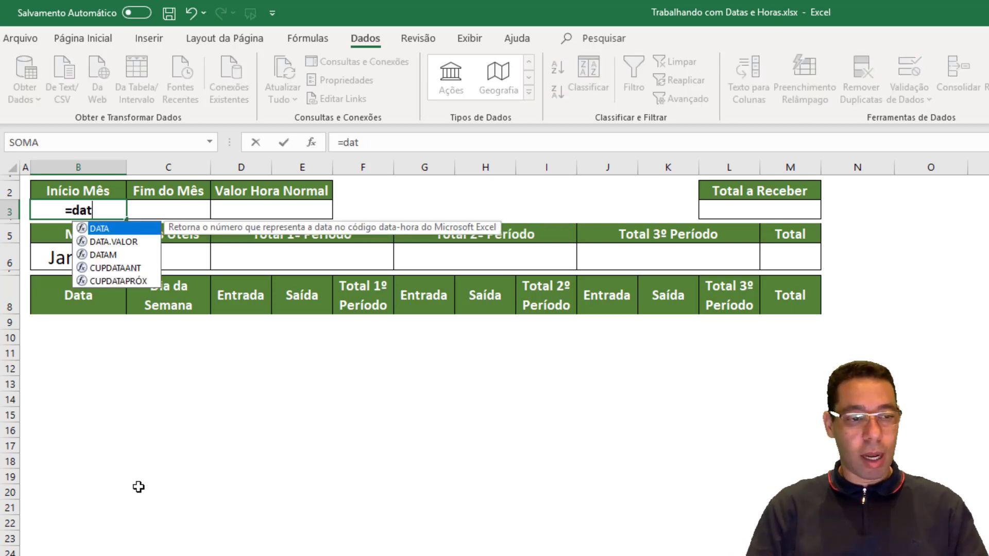
text(a)
key(Tab)
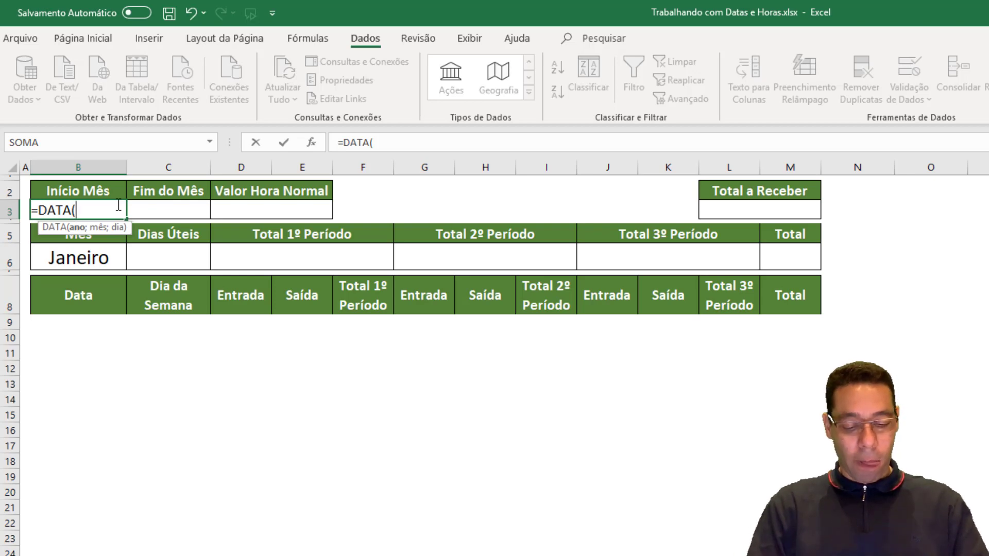
text(ano)
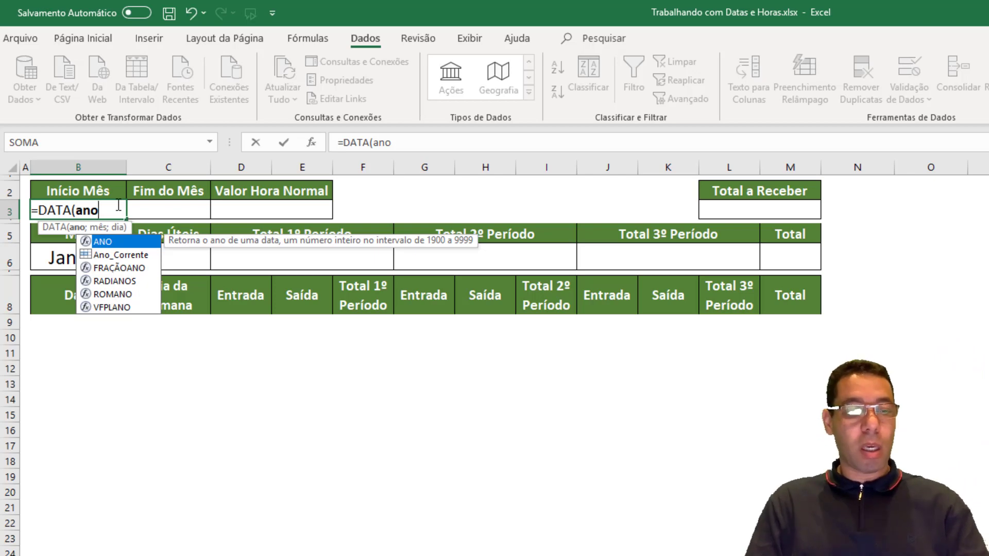
key(Down)
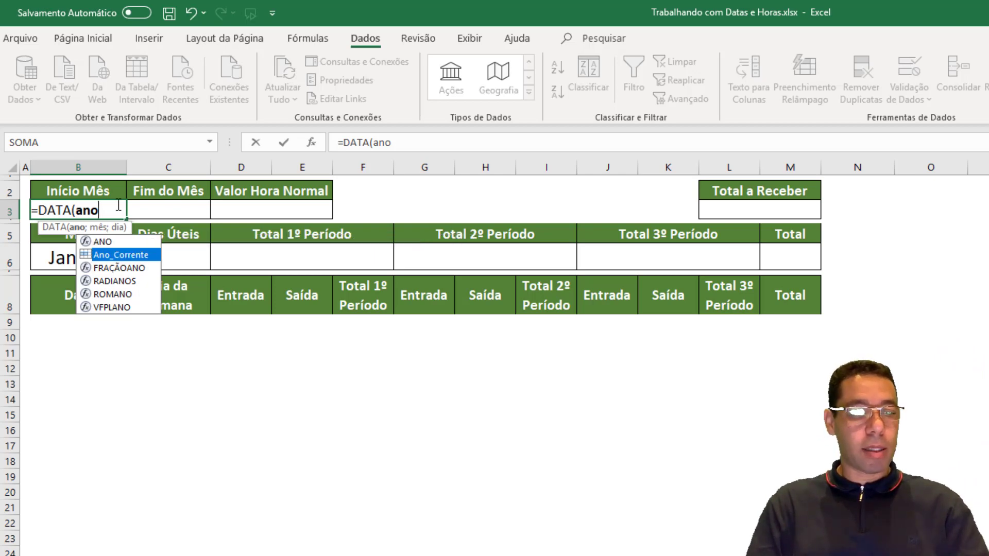
double_click(116, 255)
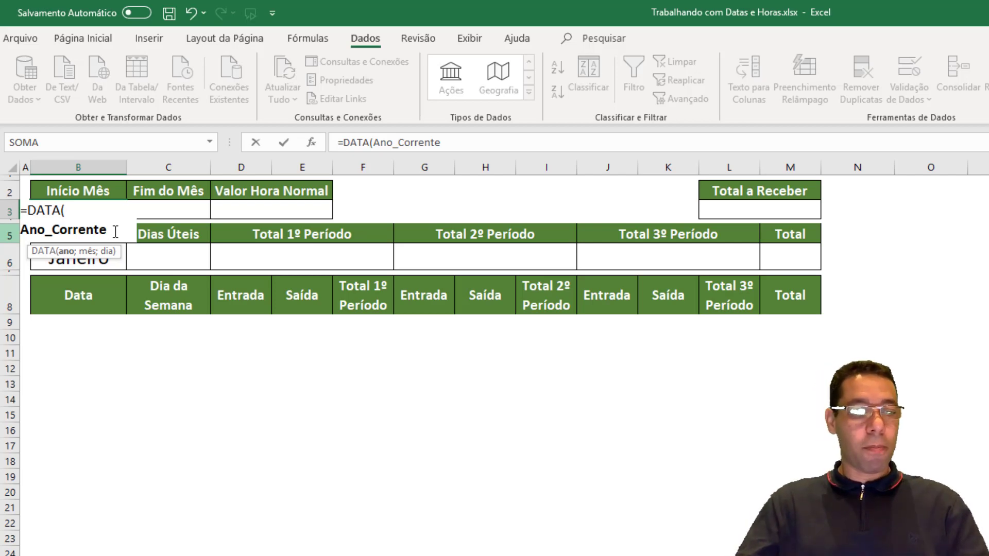
text(;)
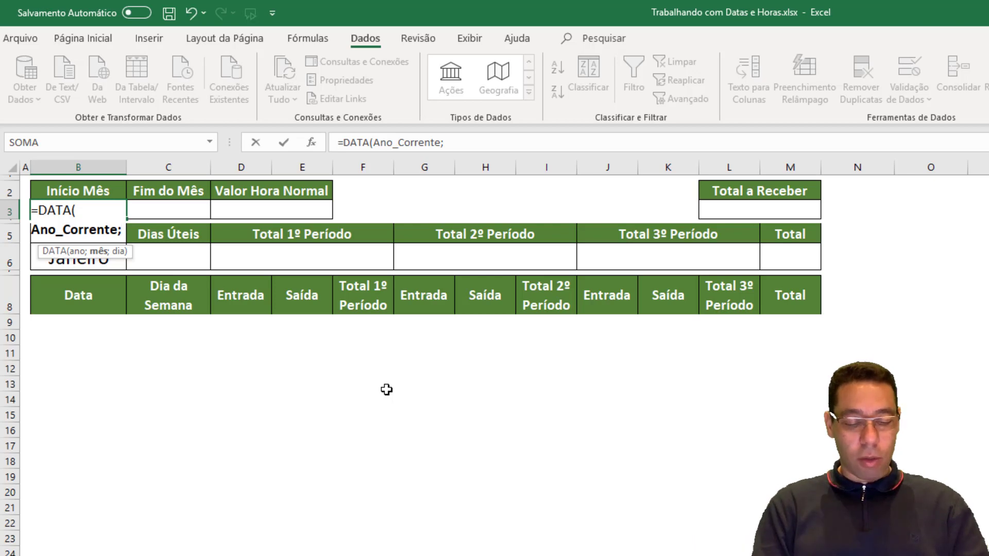
Nest CORRESP as the month argument of the DATA formula, looking up the Mês cell B6 in the Meses range
text(co)
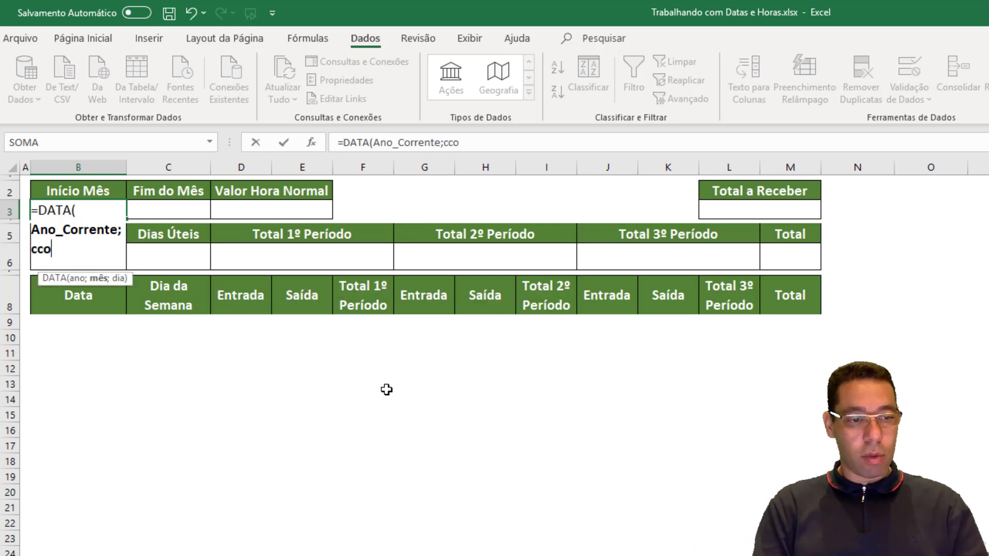
key(BackSpace)
text(orre)
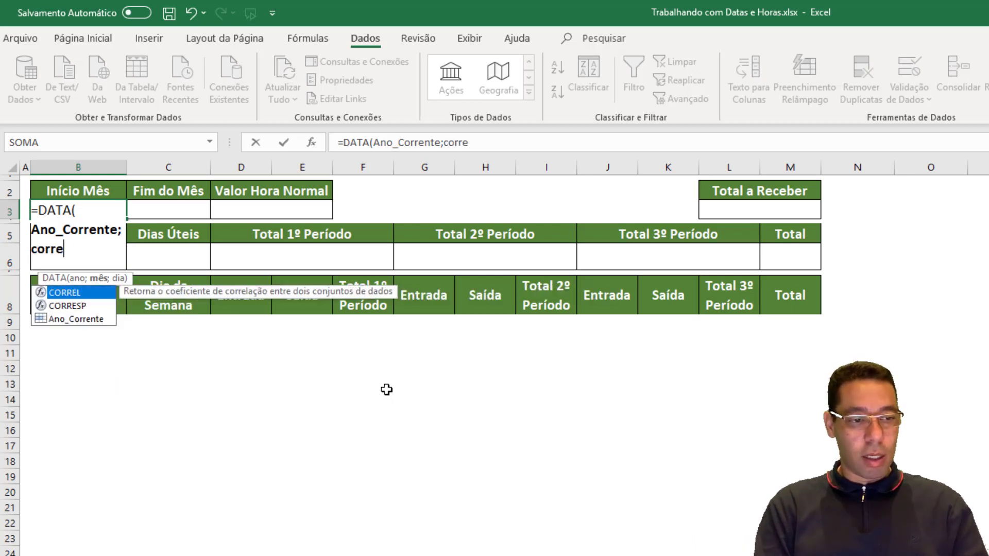
text(s)
key(Tab)
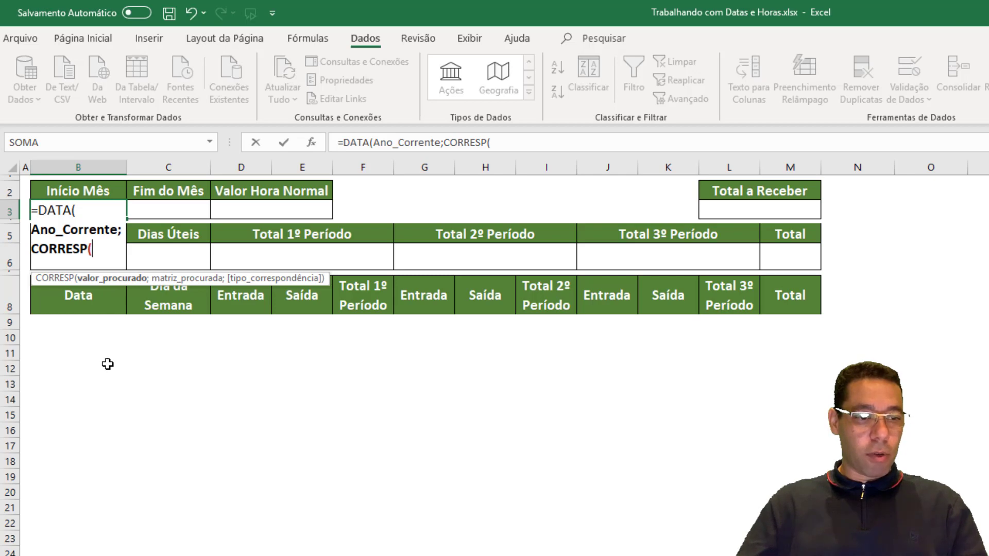
key(Down)
key(Down)
key(Down)
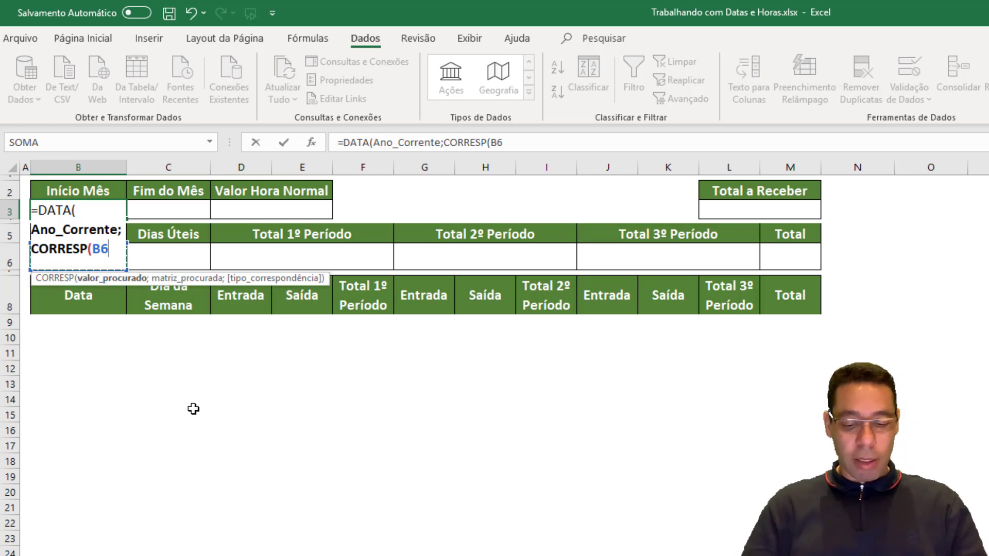
text(;)
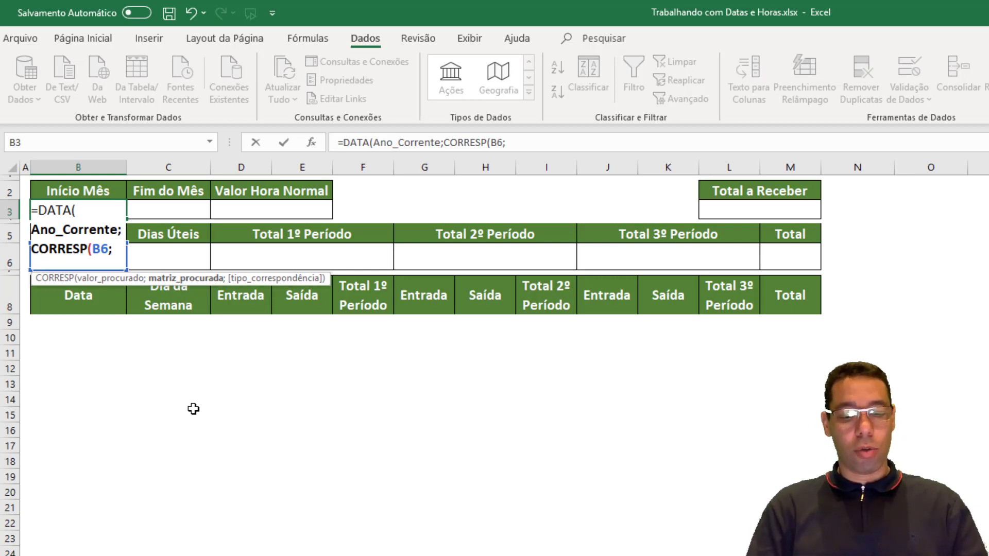
text(Meses)
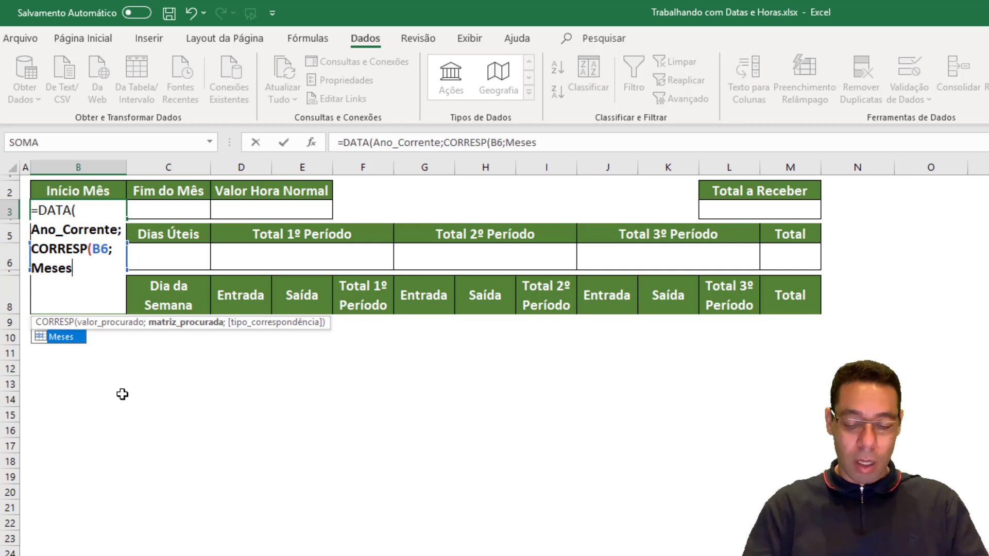
Set the CORRESP match type to 0 - Correspondência exata and close the function
text(;)
key(Down)
key(Down)
key(Down)
key(Down)
key(Down)
key(Down)
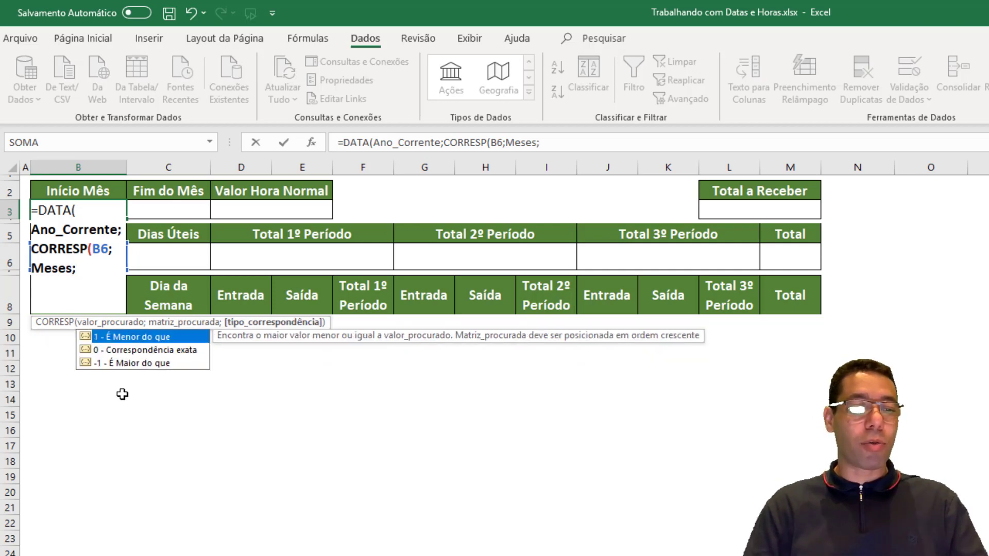
key(Down)
key(Down)
key(Down)
key(Down)
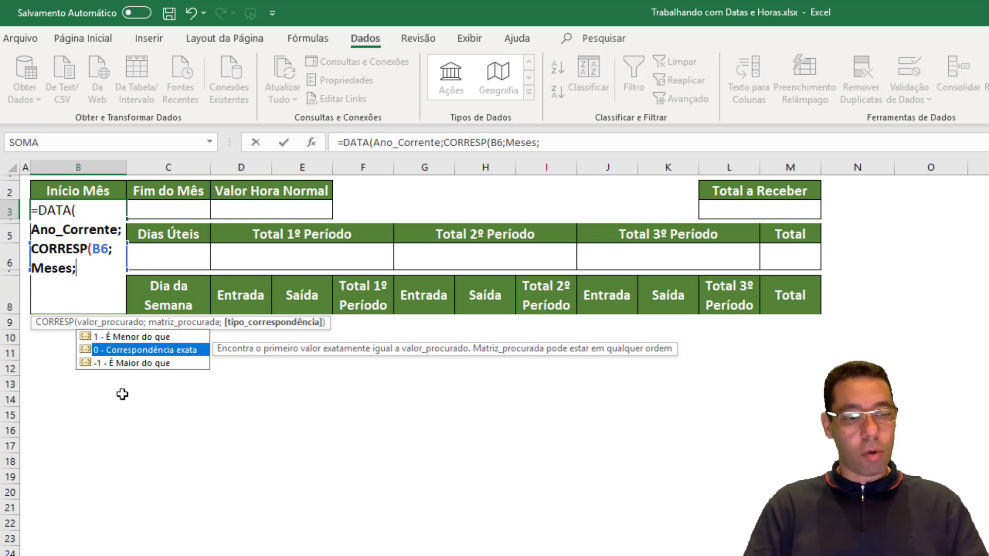
key(Tab)
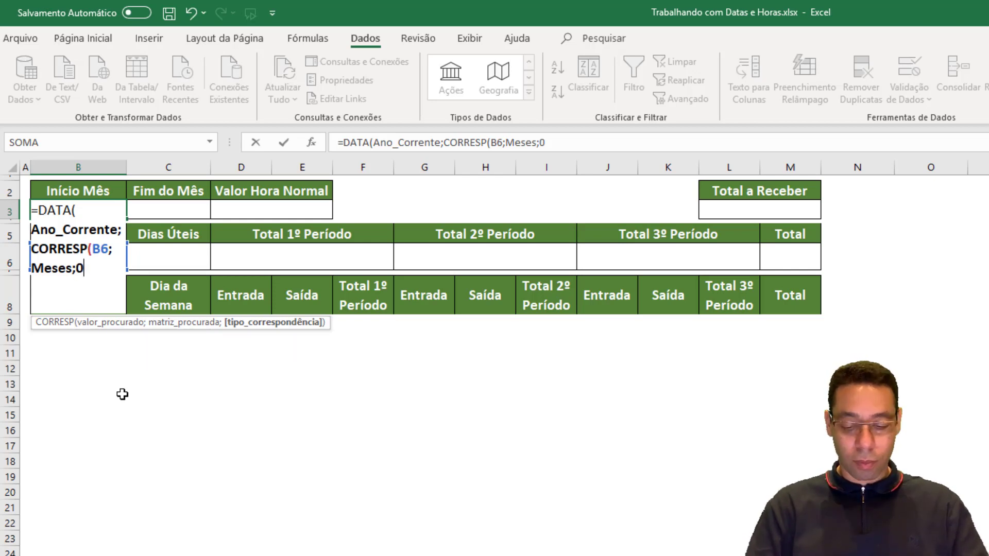
text())
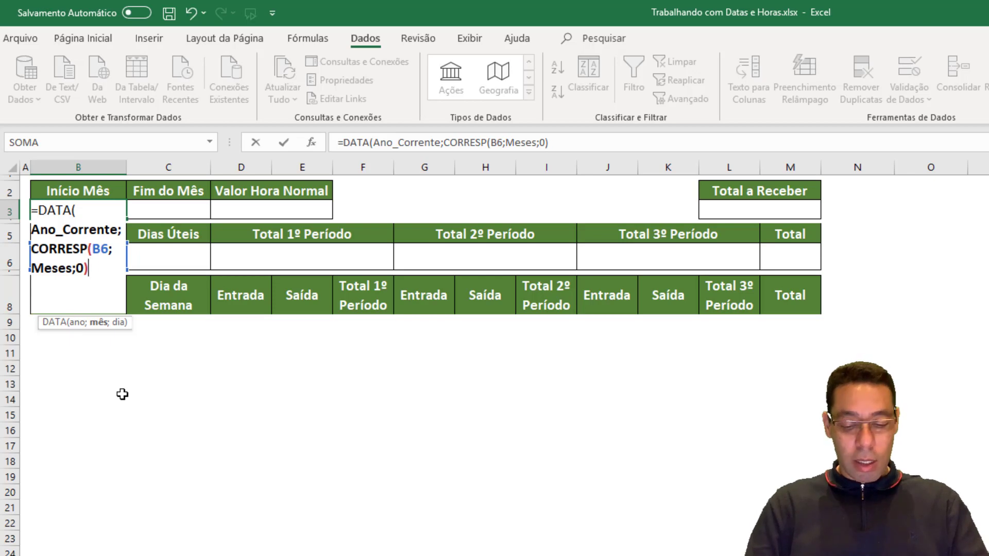
Finish the DATA formula in B3 with 1 as the day argument
text(;)
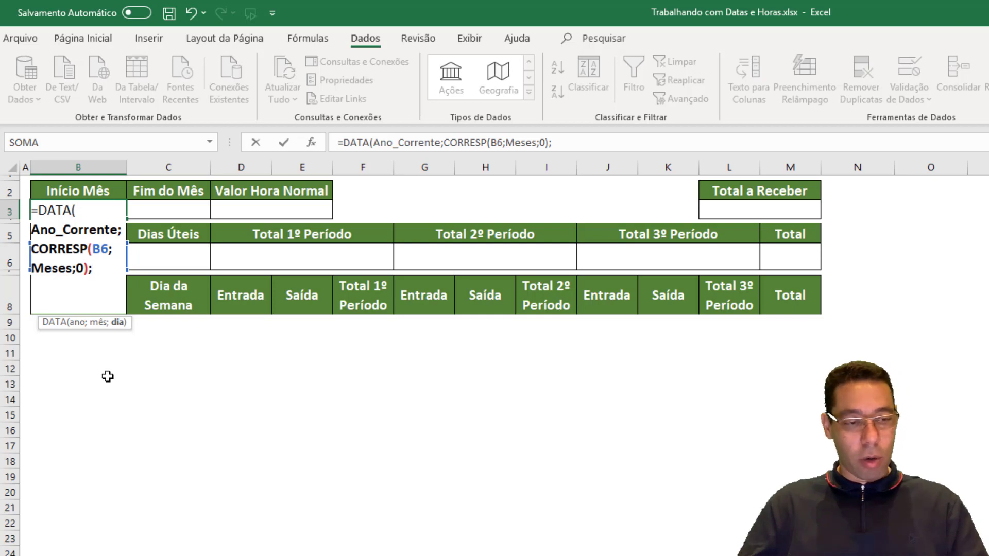
text(1)
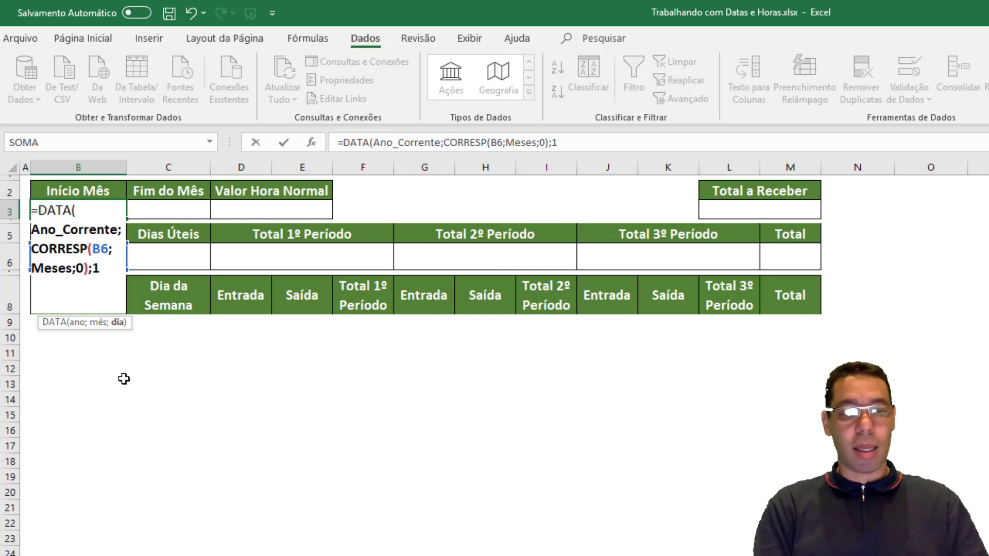
text())
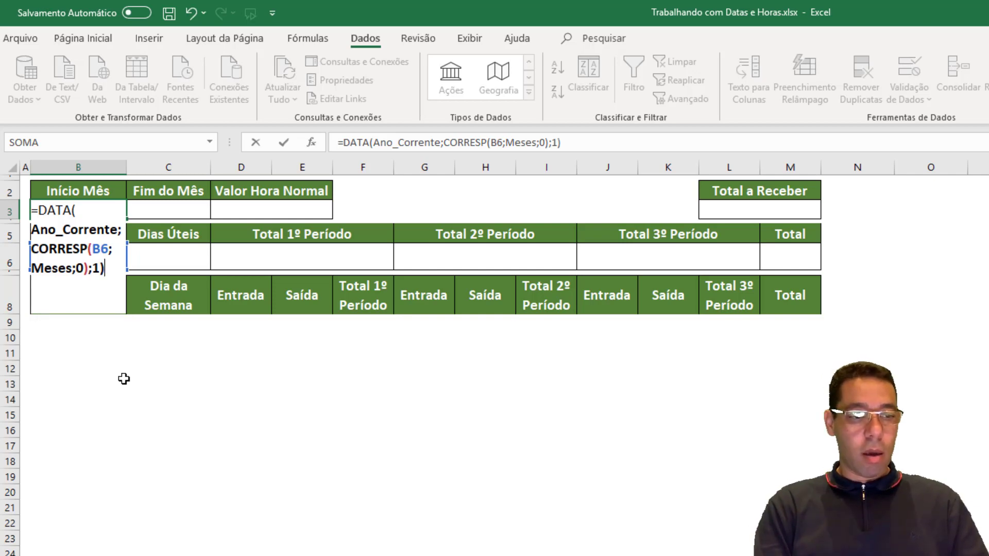
key(Return)
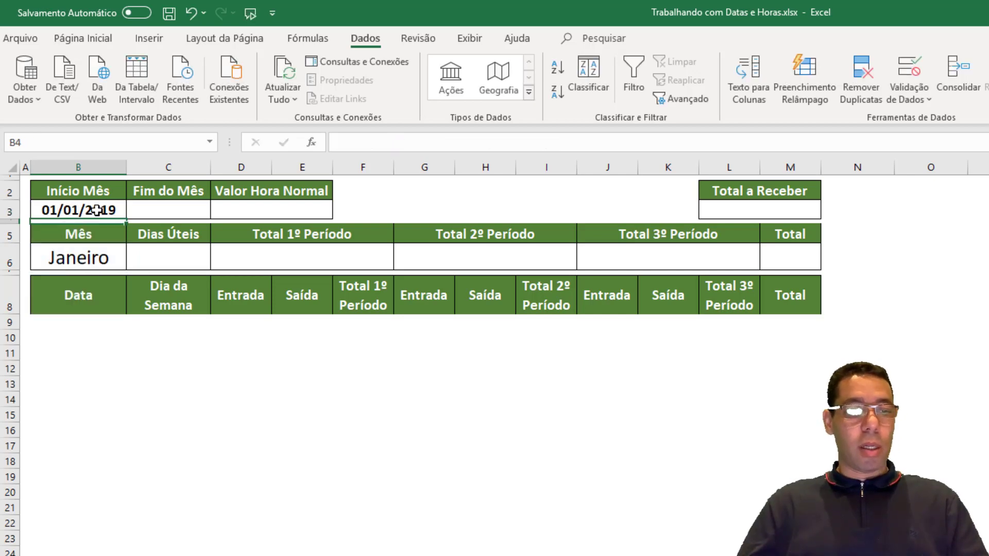
Test the Início Mês formula by choosing Maio in the Mês cell, and switch the month back to Janeiro
click(110, 260)
click(133, 262)
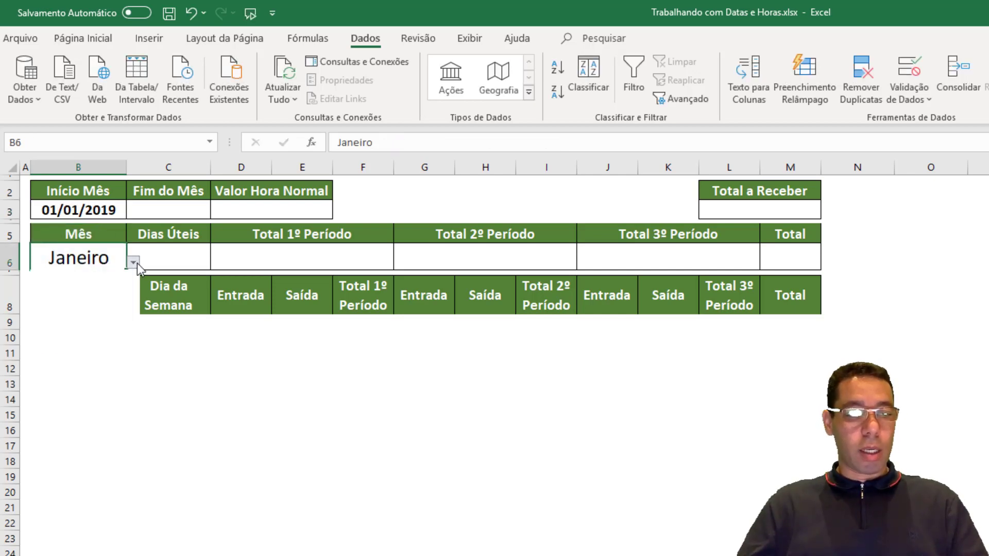
click(103, 316)
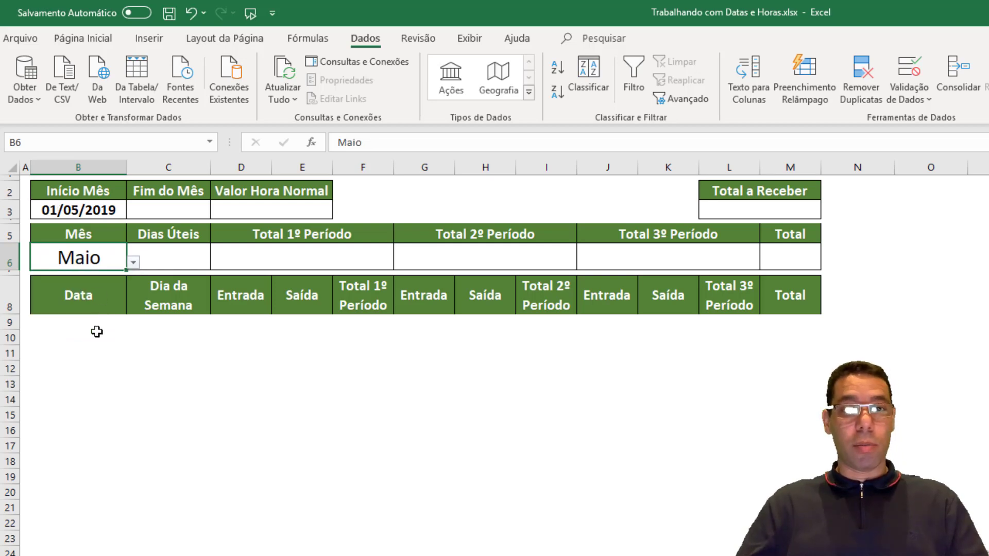
click(134, 263)
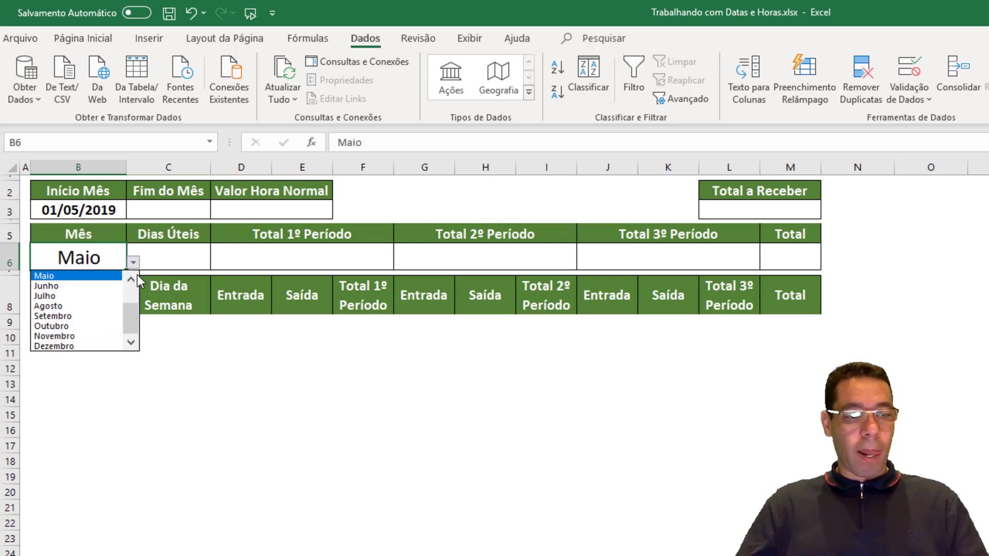
click(134, 279)
click(134, 279)
click(135, 279)
click(135, 279)
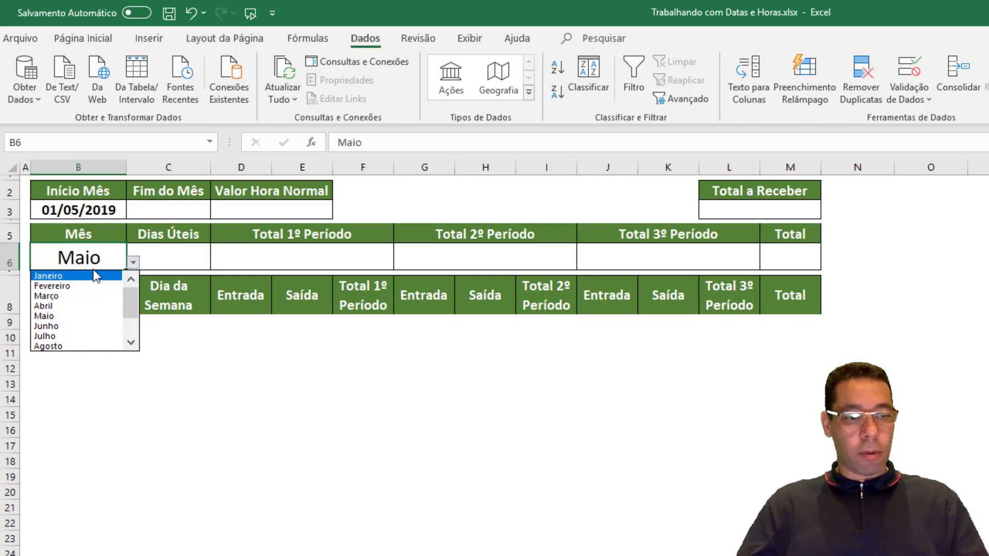
key(Escape)
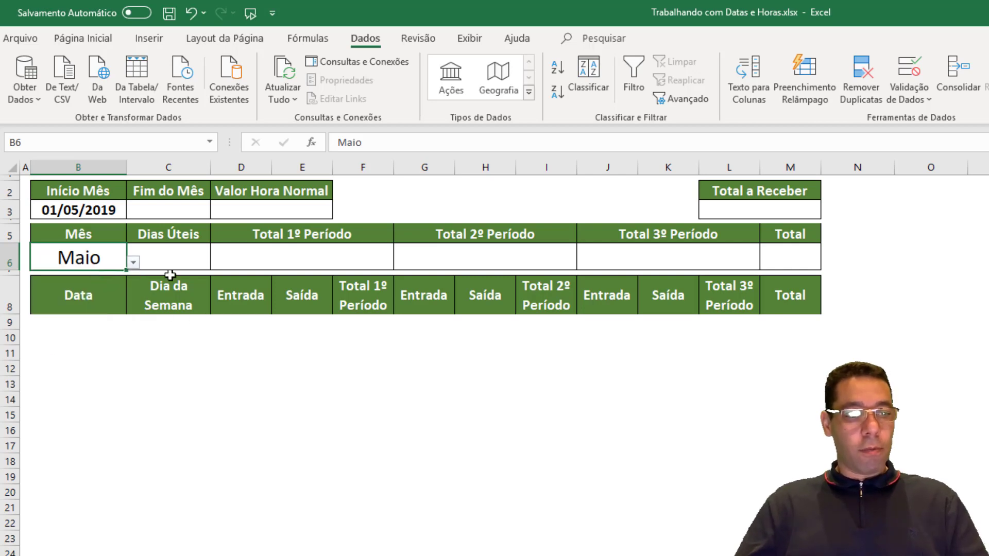
click(133, 264)
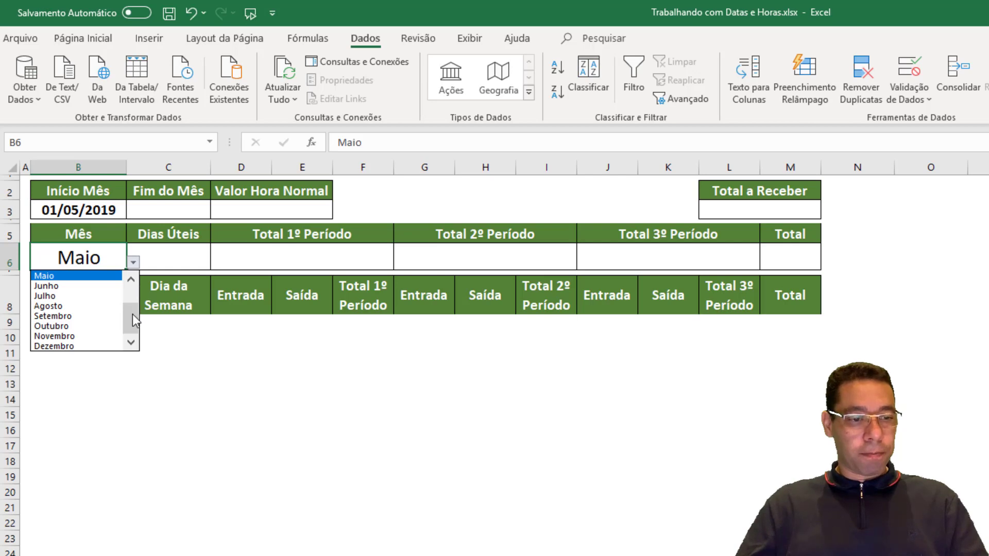
scroll(132, 314, up, 2)
click(96, 277)
Begin a FIMMÊS formula in the Fim do Mês cell C3 with B3 as its start date
click(154, 210)
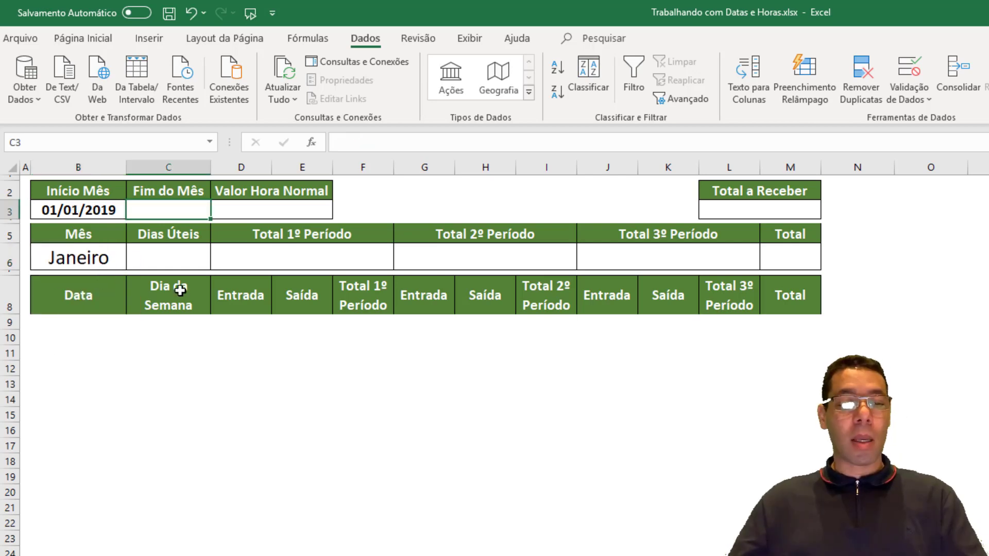
click(150, 192)
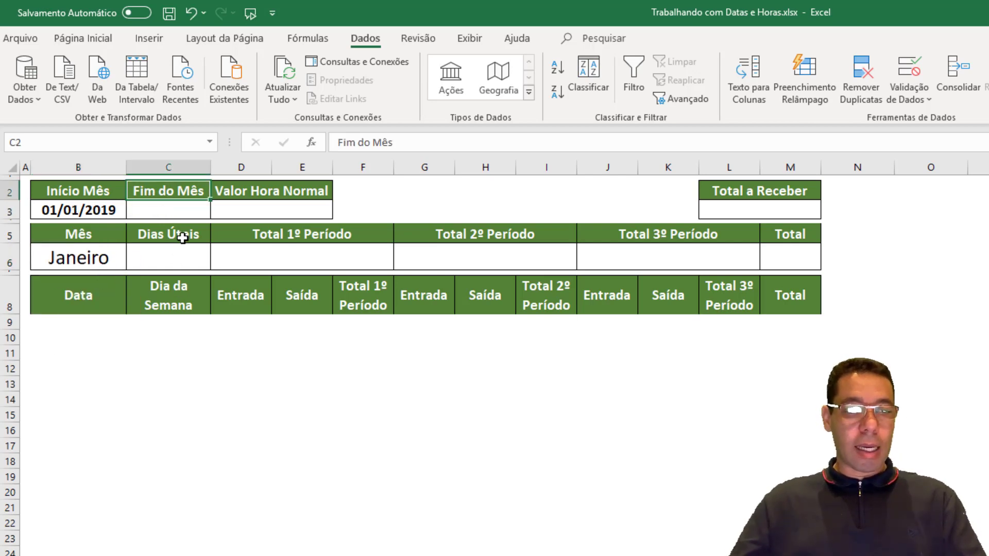
click(179, 211)
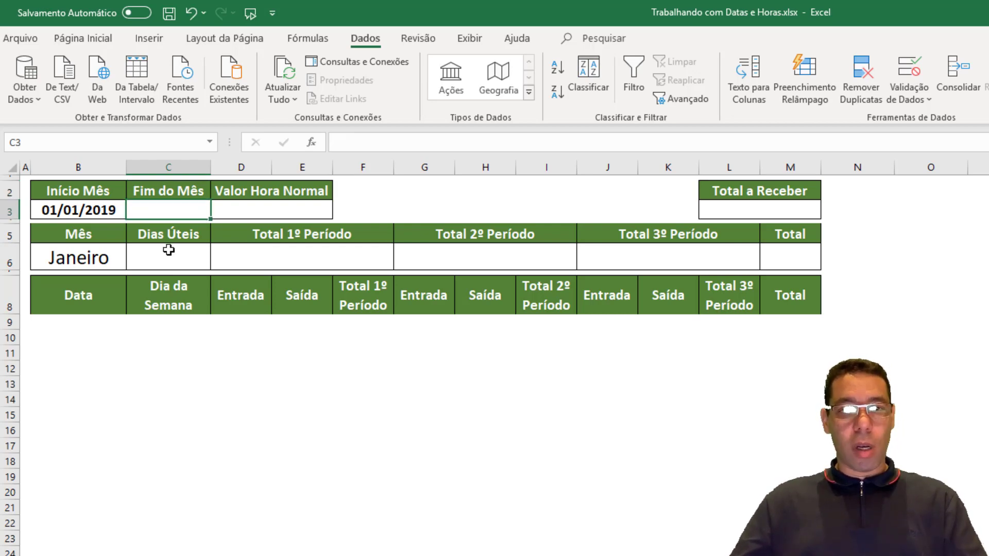
text(=finm)
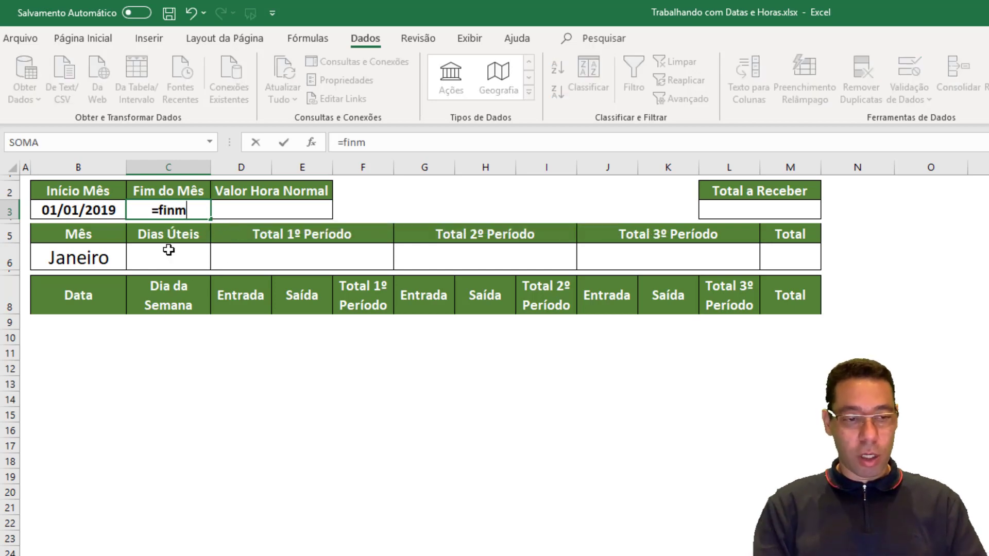
key(ctrl+Return)
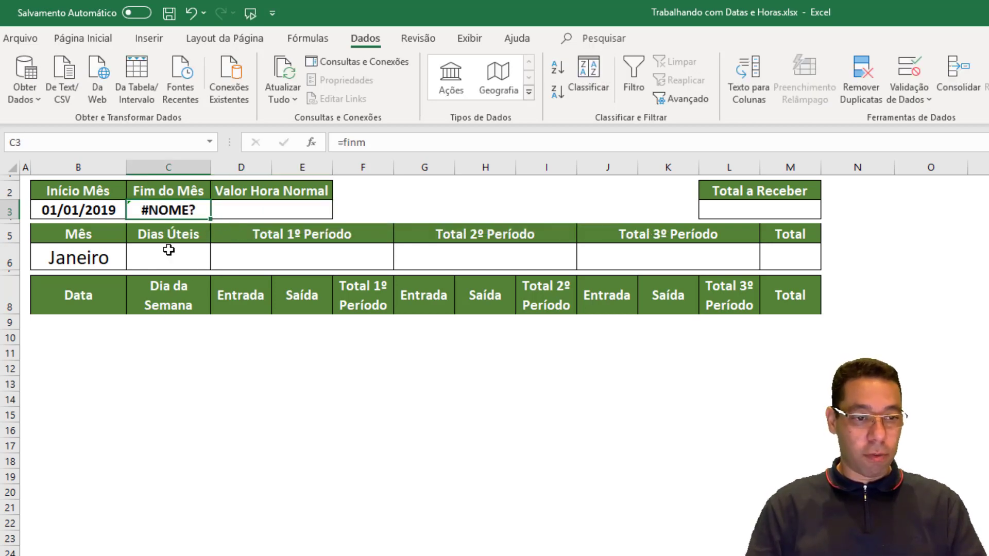
text(=finm)
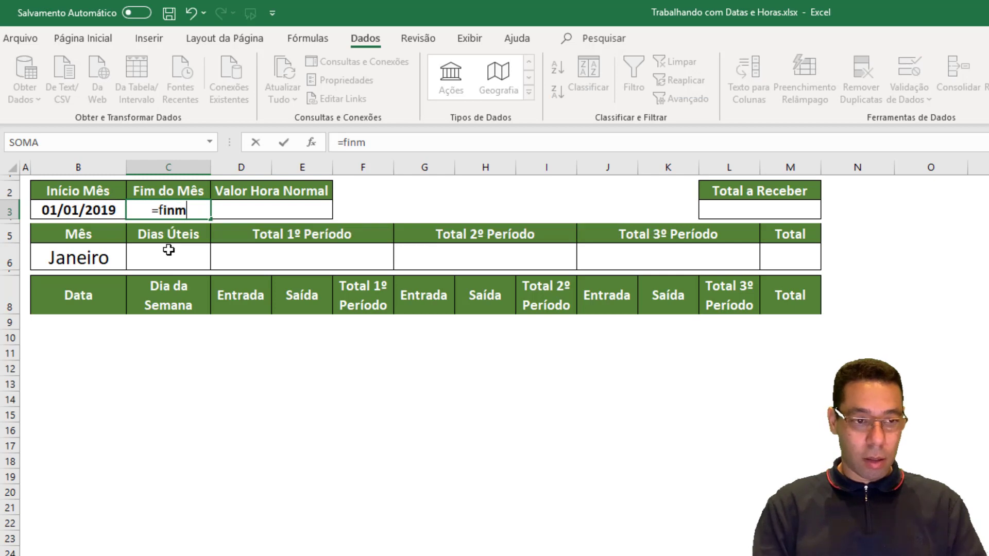
key(BackSpace)
key(BackSpace)
text(m)
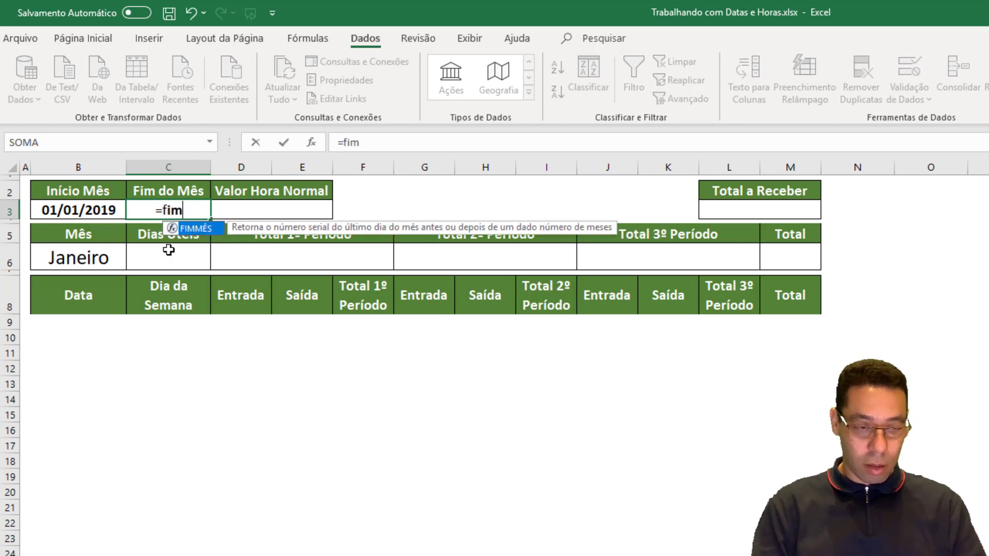
key(Tab)
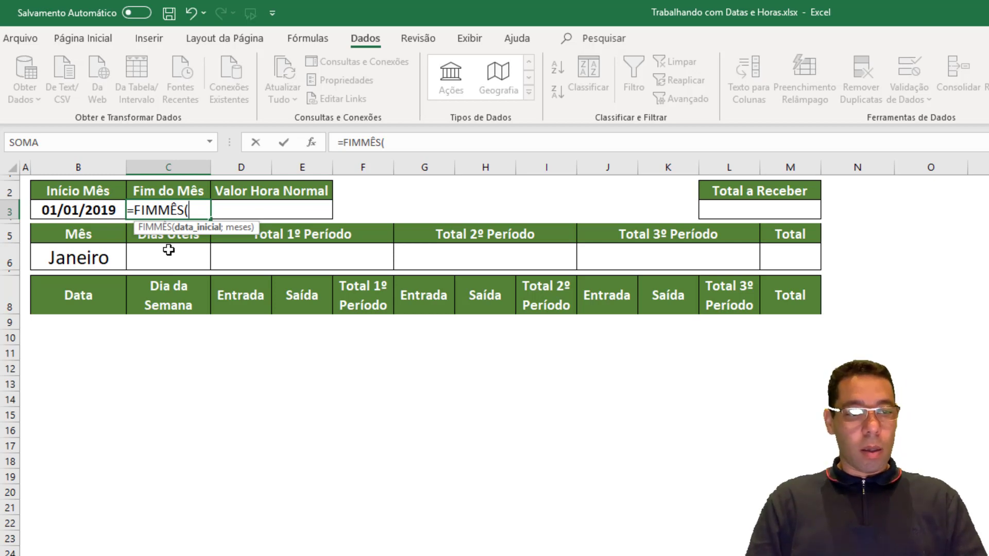
key(Left)
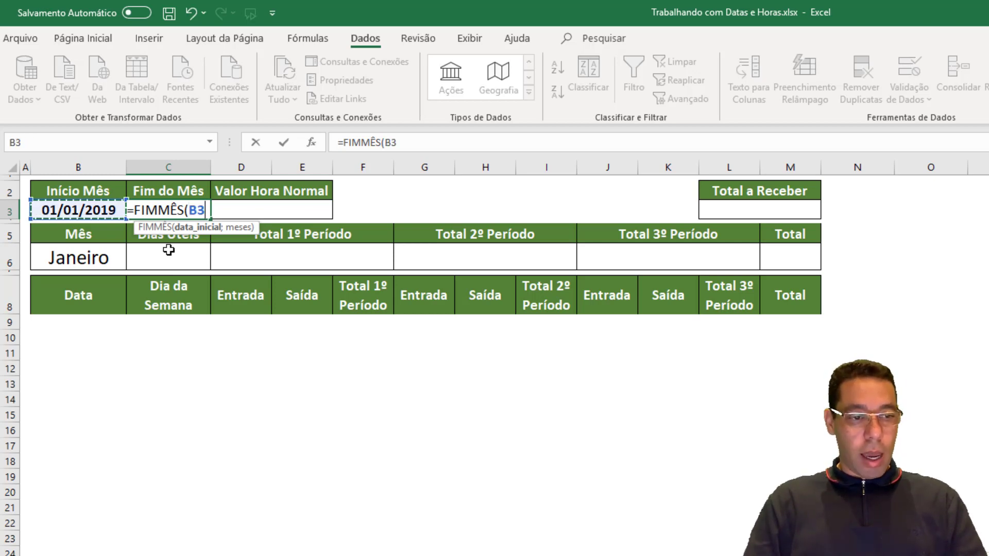
Complete the FIMMÊS formula in C3 with 0 as the months argument
text(;)
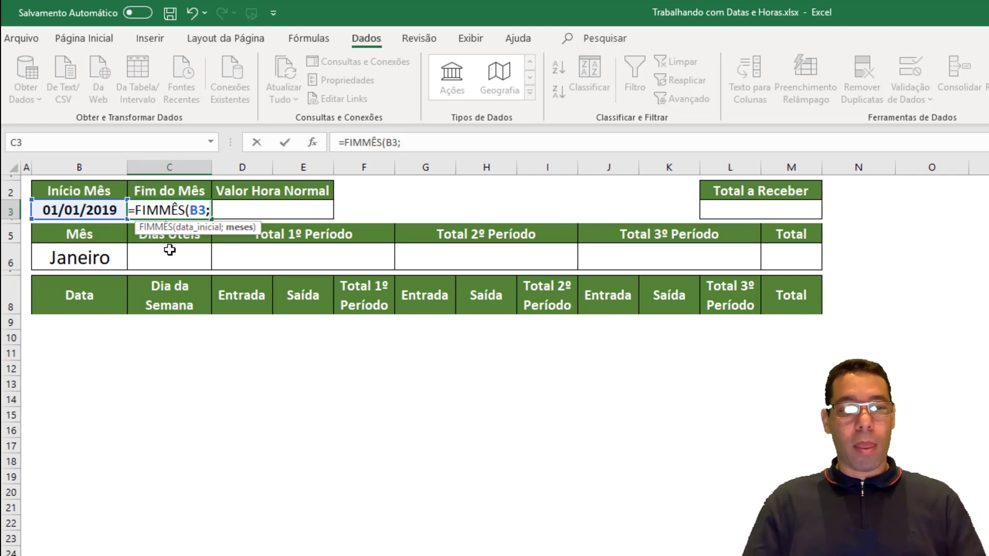
text(5)
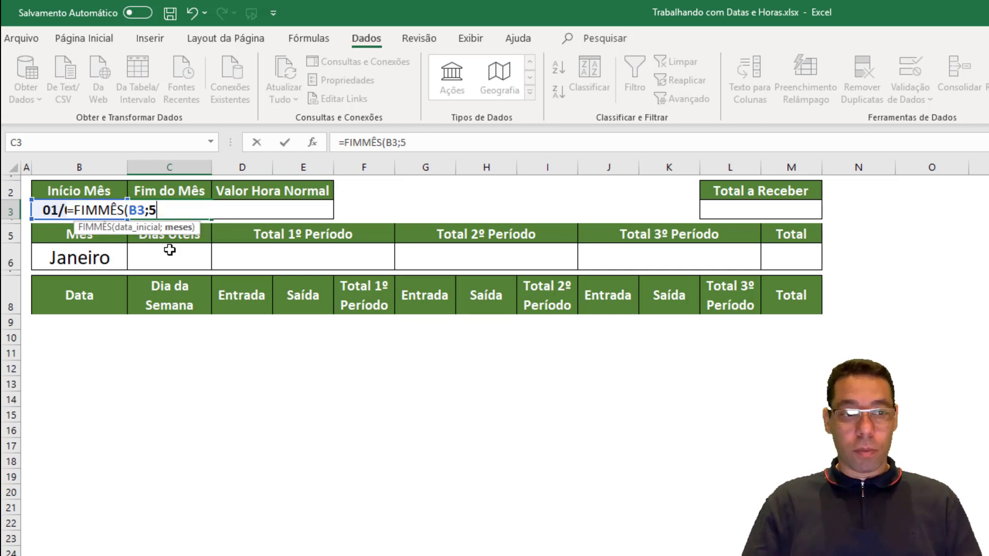
key(BackSpace)
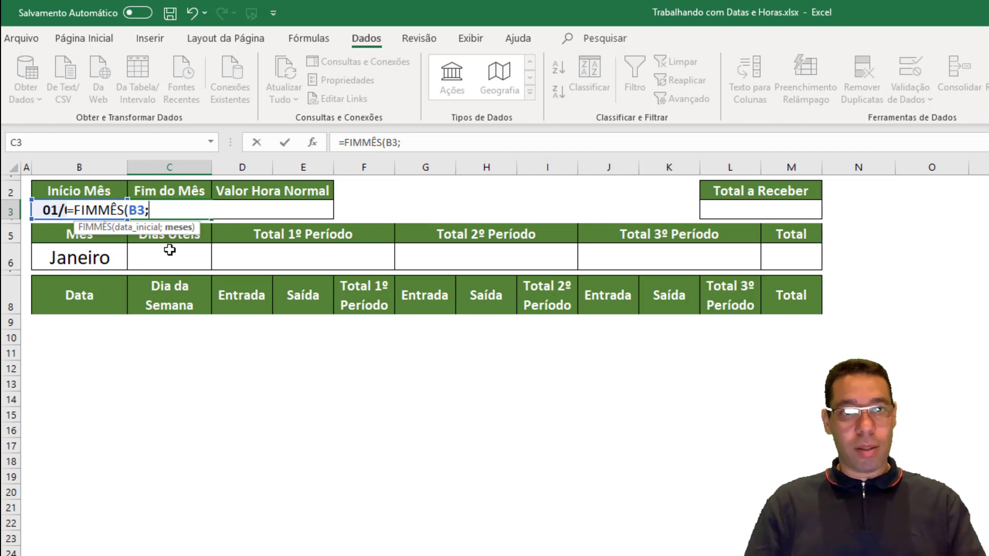
text(0)
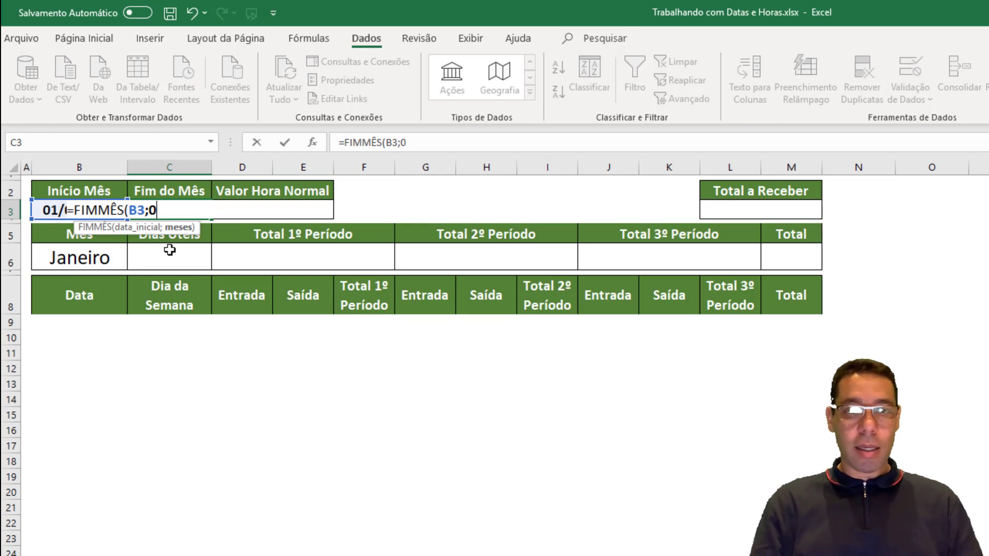
text())
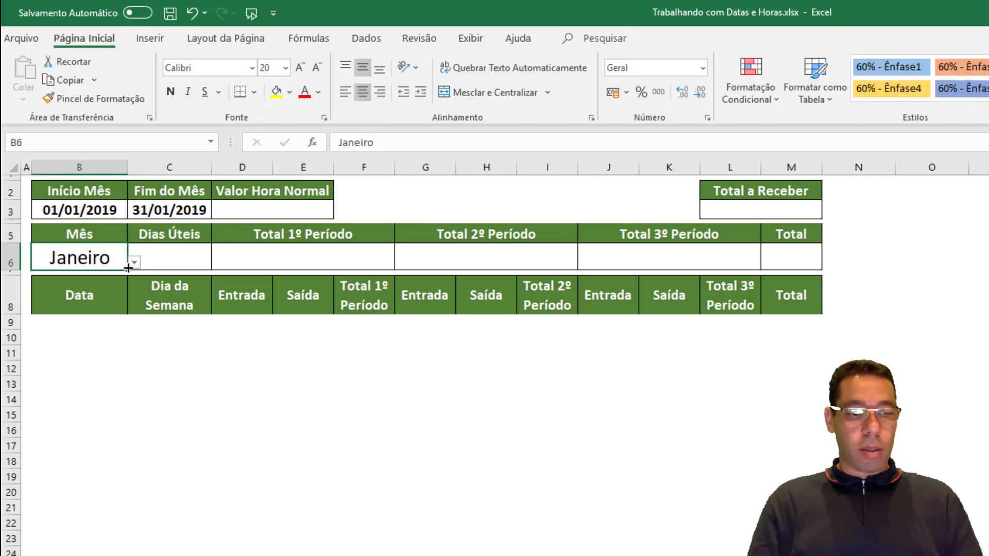
Test the Início Mês and Fim do Mês formulas by choosing Fevereiro, Julho and Junho in the Mês cell, and restore Janeiro
click(134, 262)
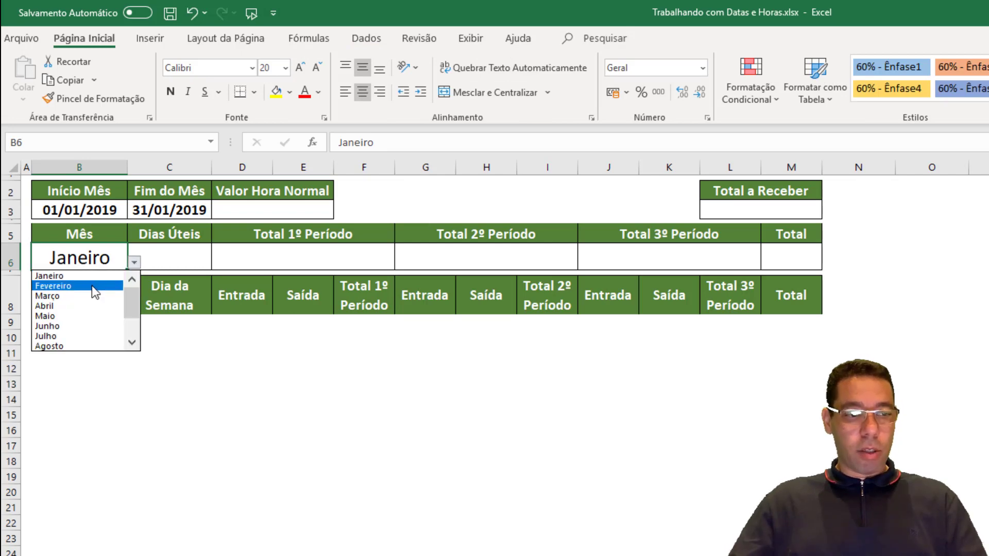
click(92, 285)
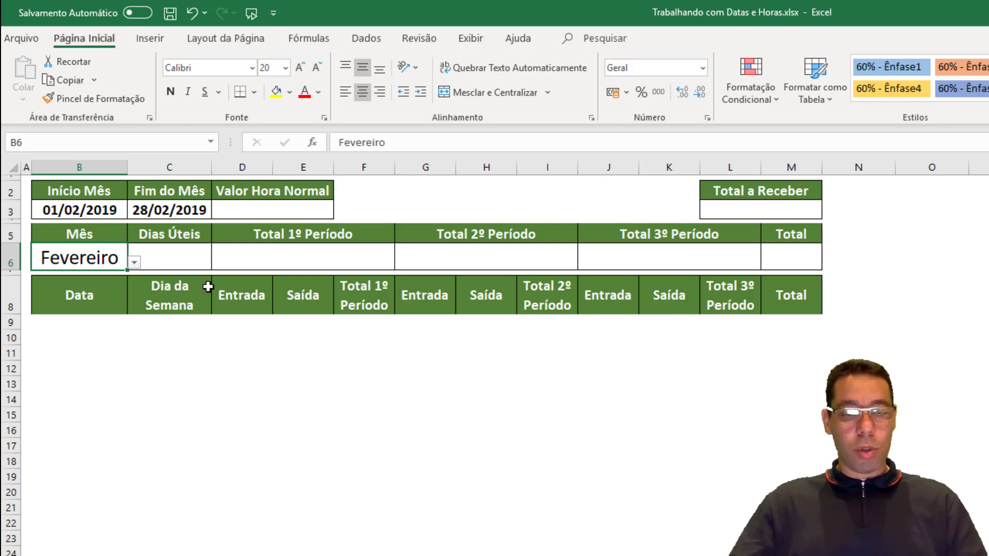
click(134, 262)
click(77, 326)
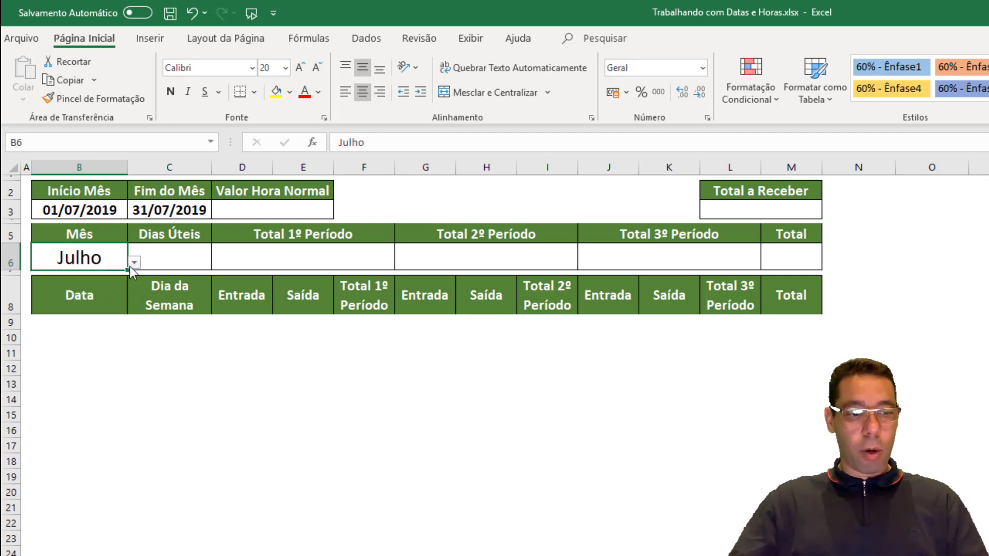
click(133, 263)
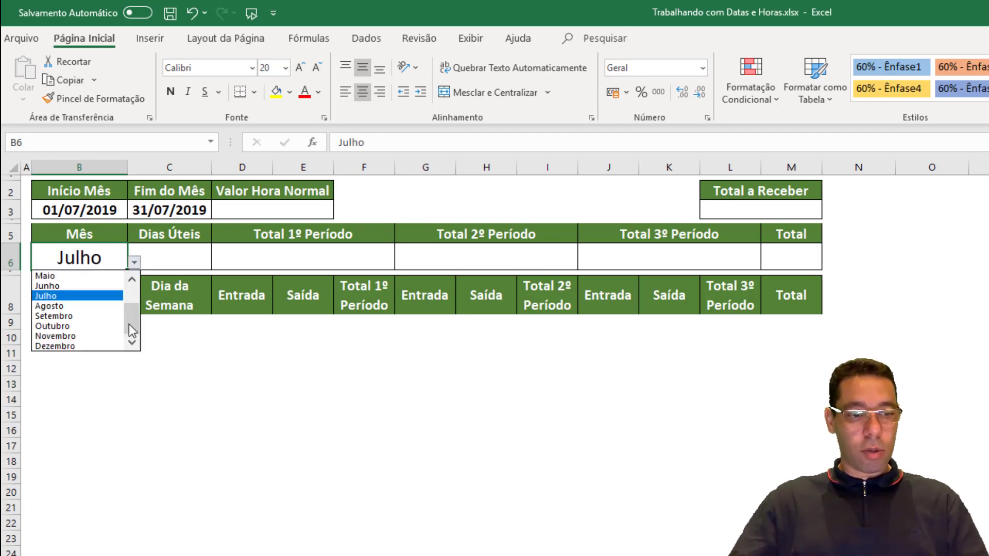
click(93, 284)
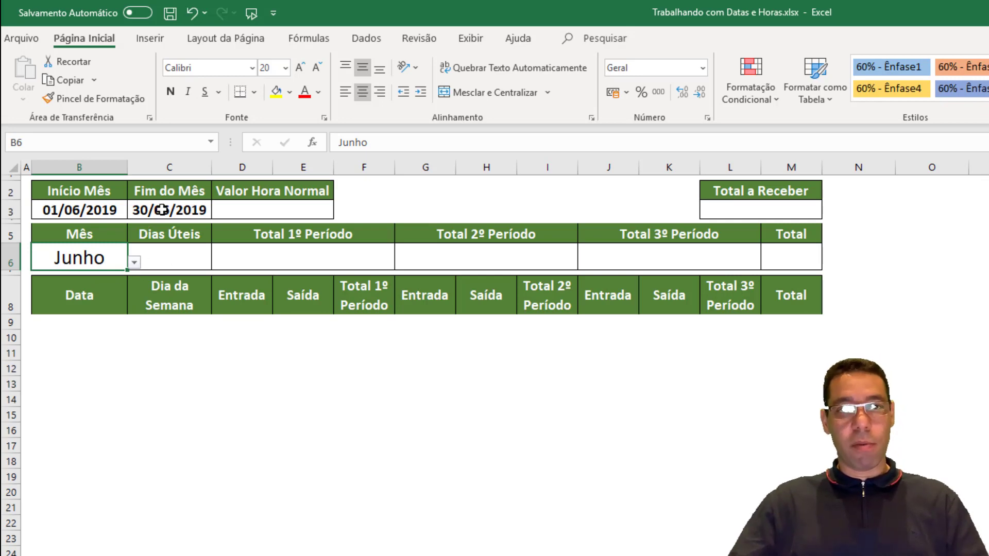
click(134, 262)
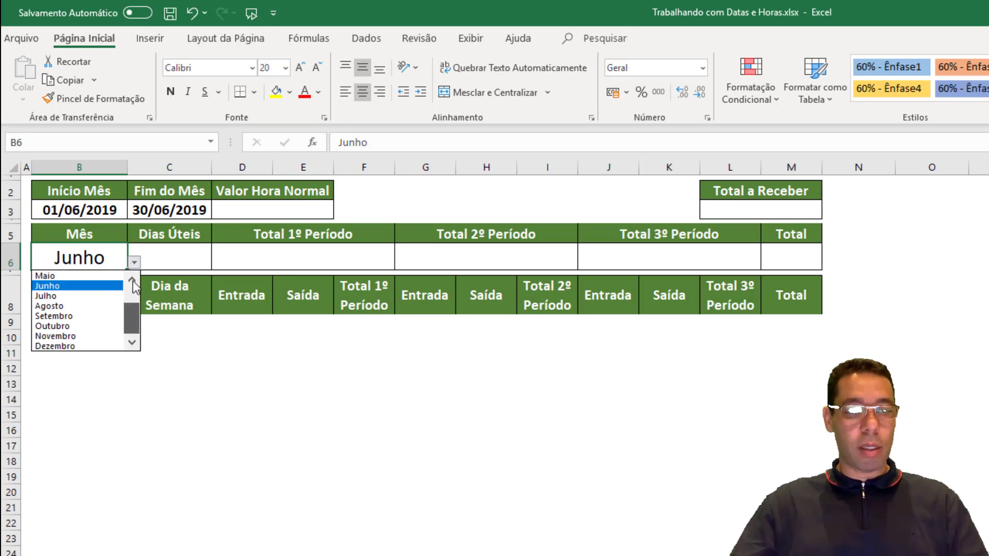
click(132, 280)
click(103, 279)
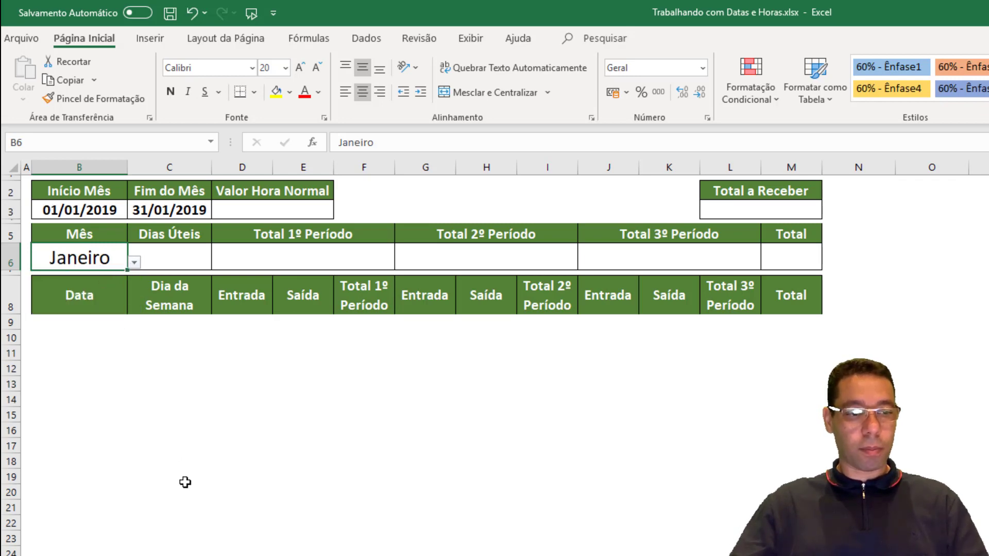
Begin a DIATRABALHOTOTAL.INTL formula in the Dias Úteis cell C6
click(161, 252)
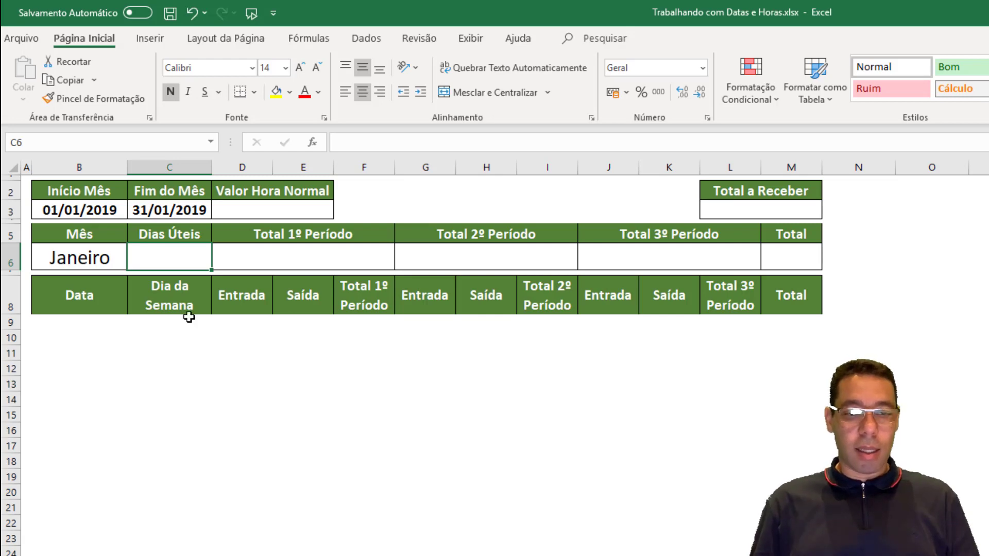
drag(55, 213, 152, 212)
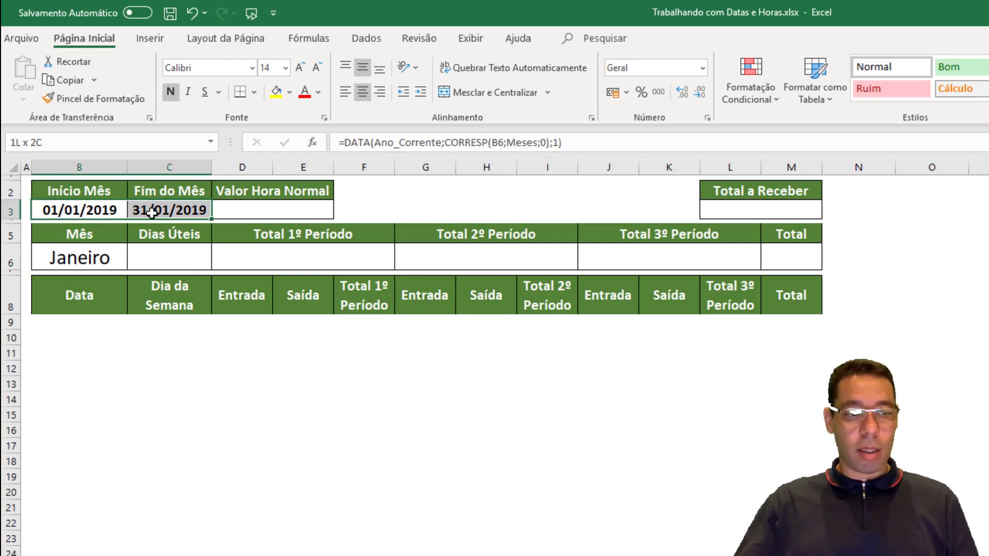
click(159, 249)
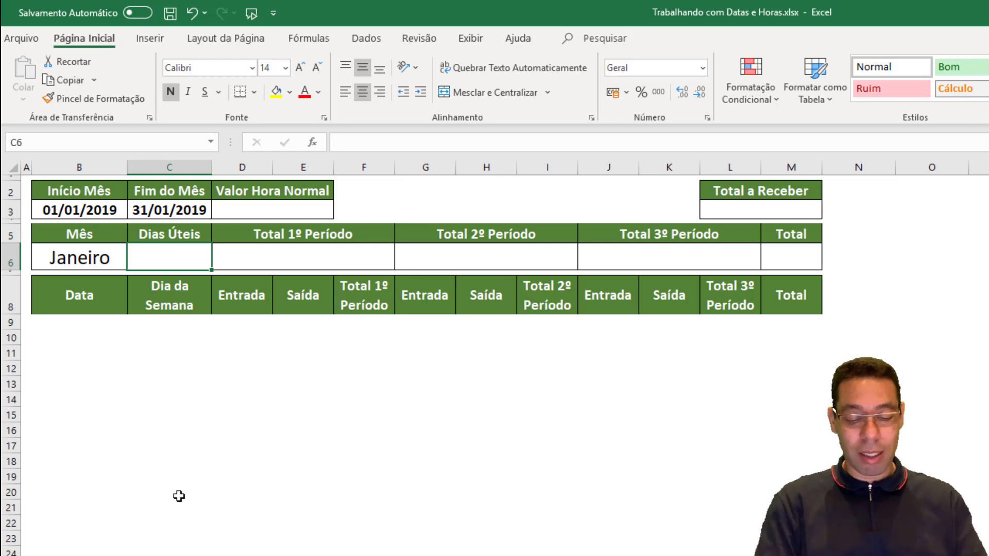
text(=diatra)
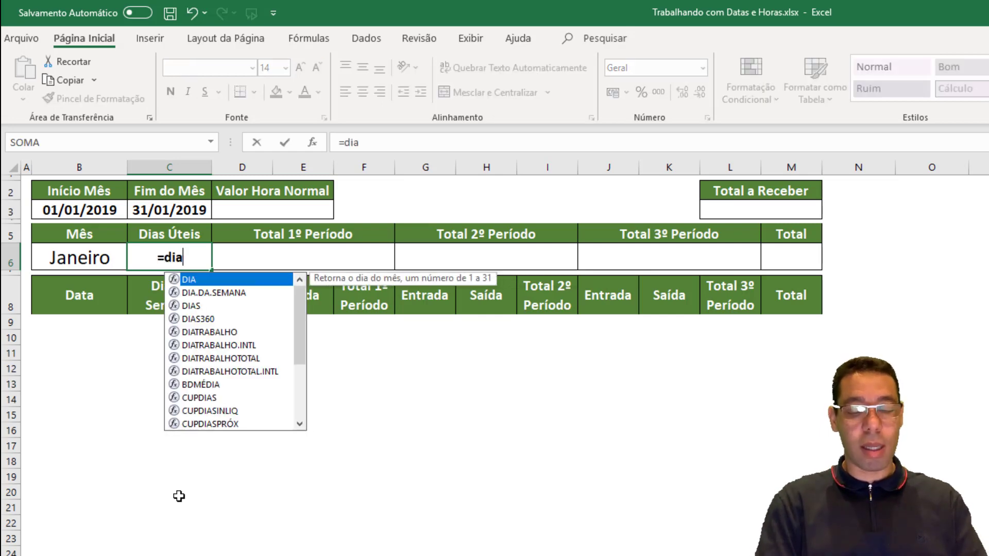
key(Down)
key(Down)
key(Down)
key(Tab)
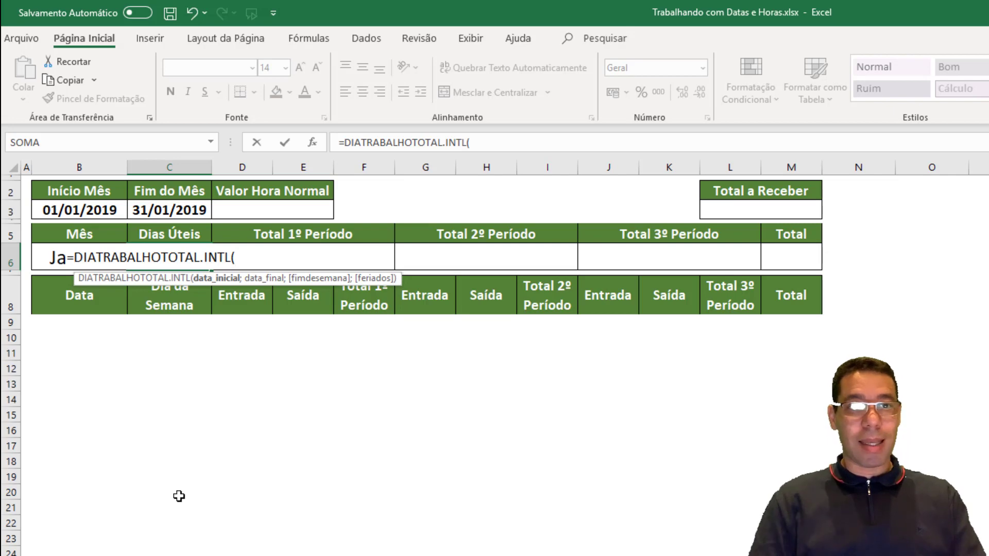
Give the C6 formula B3 as start date, C3 as end date and weekend option 1 - Sábado, domingo
click(89, 212)
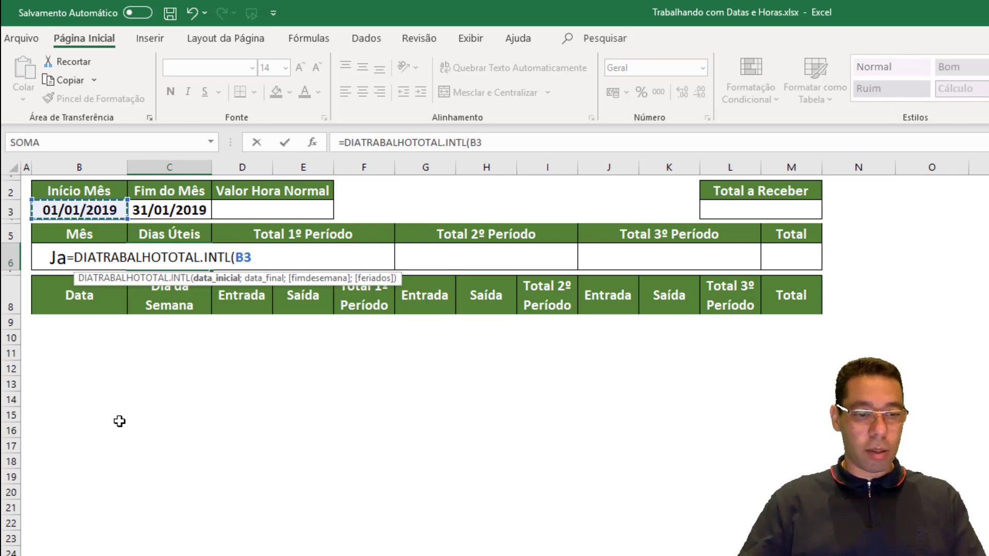
text(;)
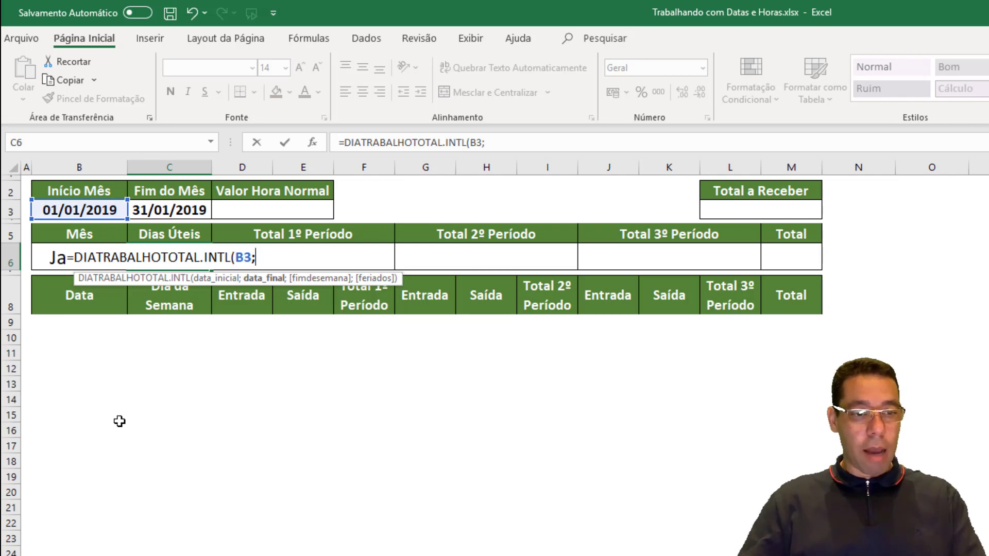
click(163, 211)
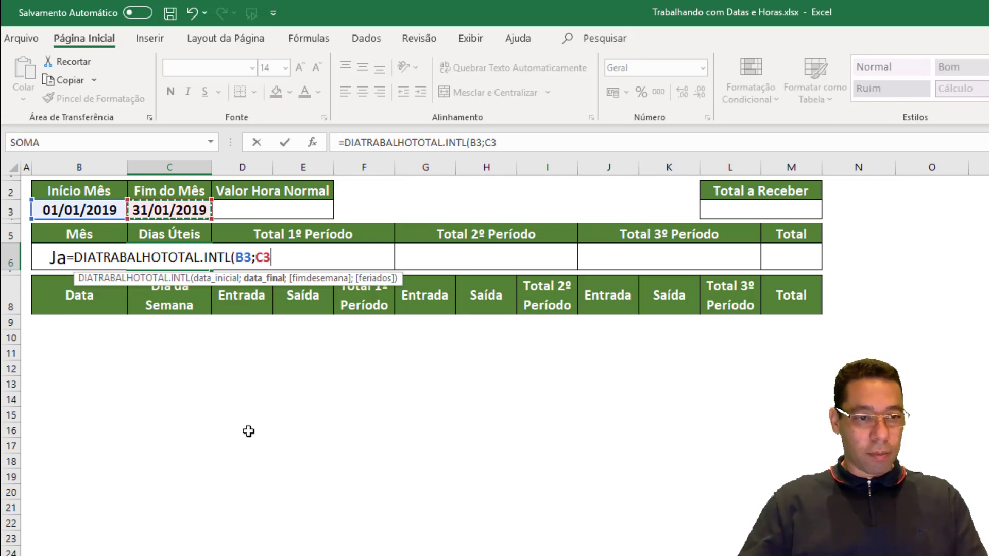
text(;)
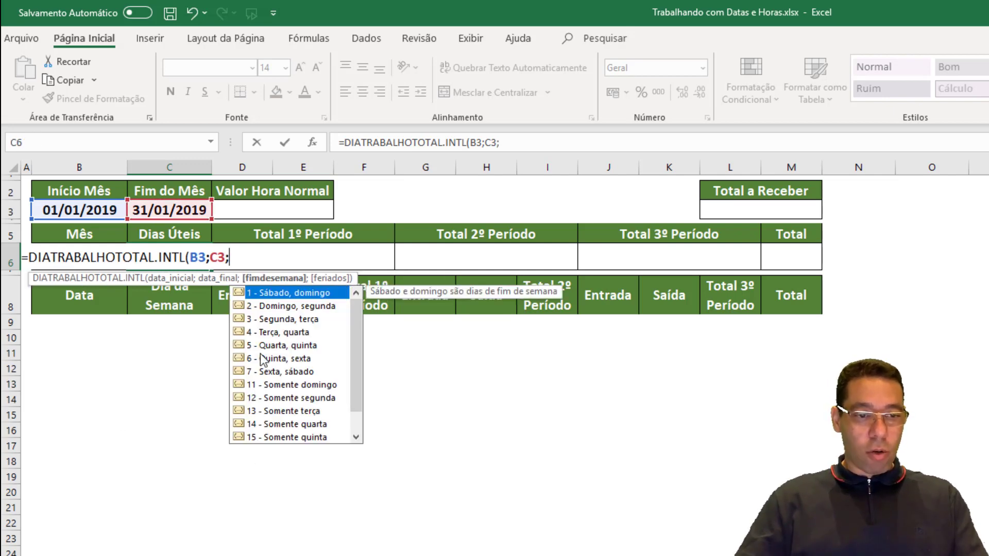
double_click(270, 292)
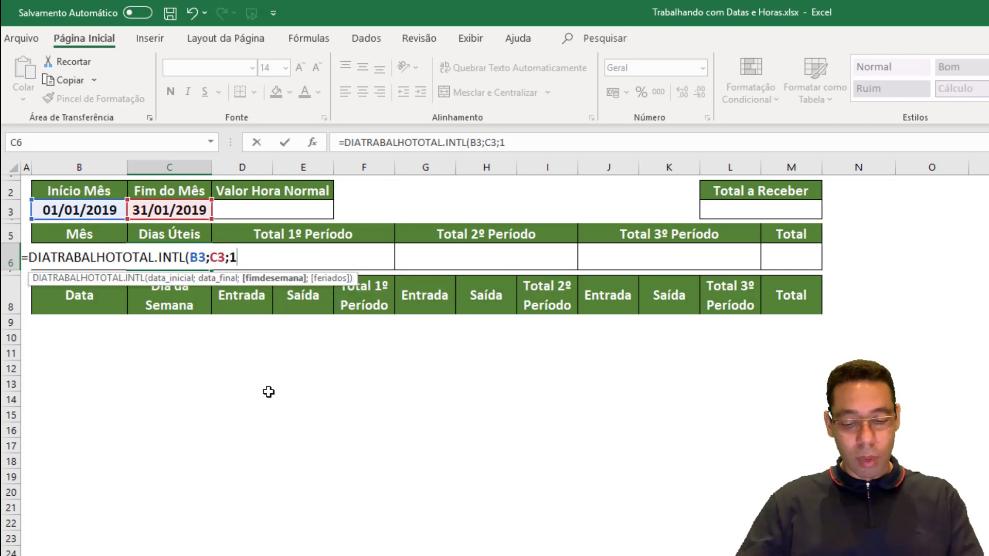
Complete the Dias Úteis formula in C6 with the named range Feriados as its holidays argument
text(;)
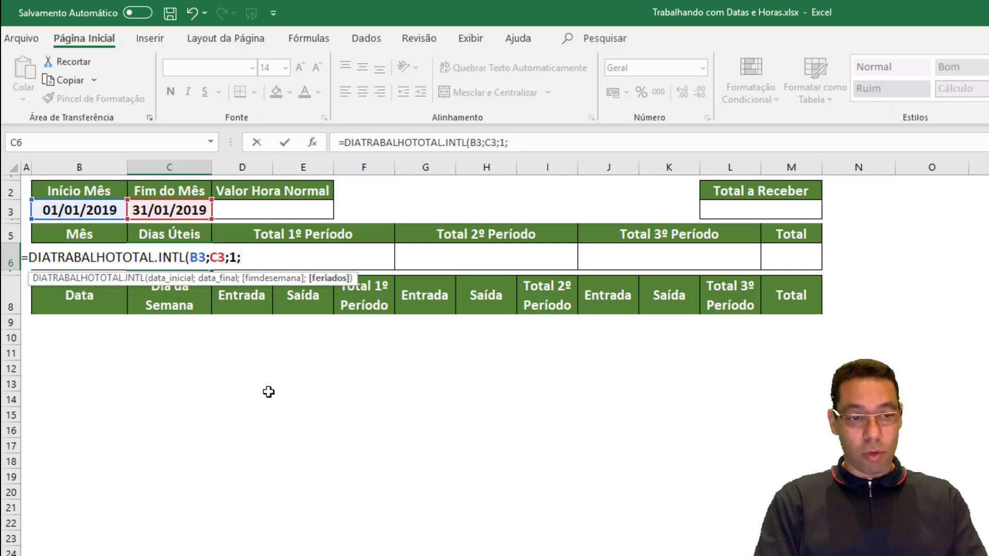
text(feri)
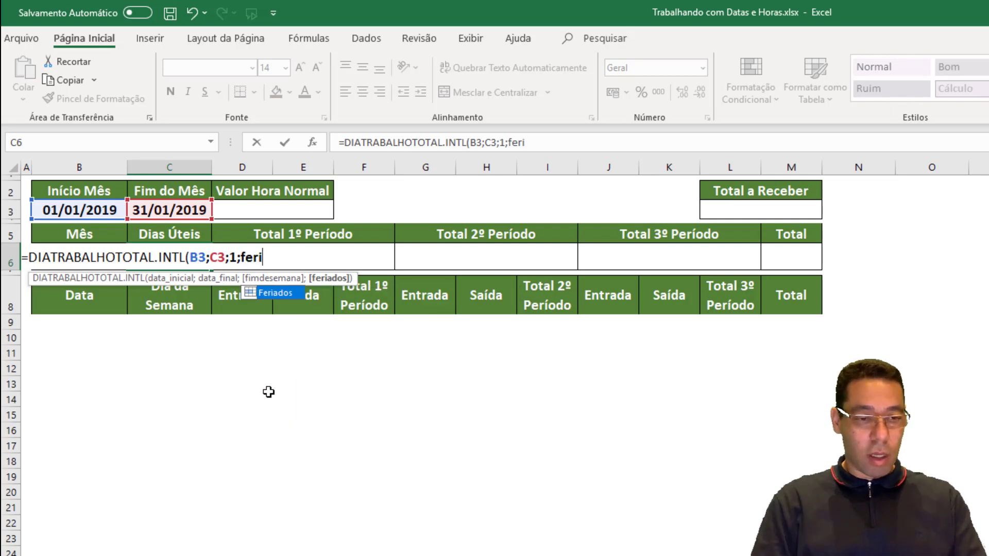
key(Tab)
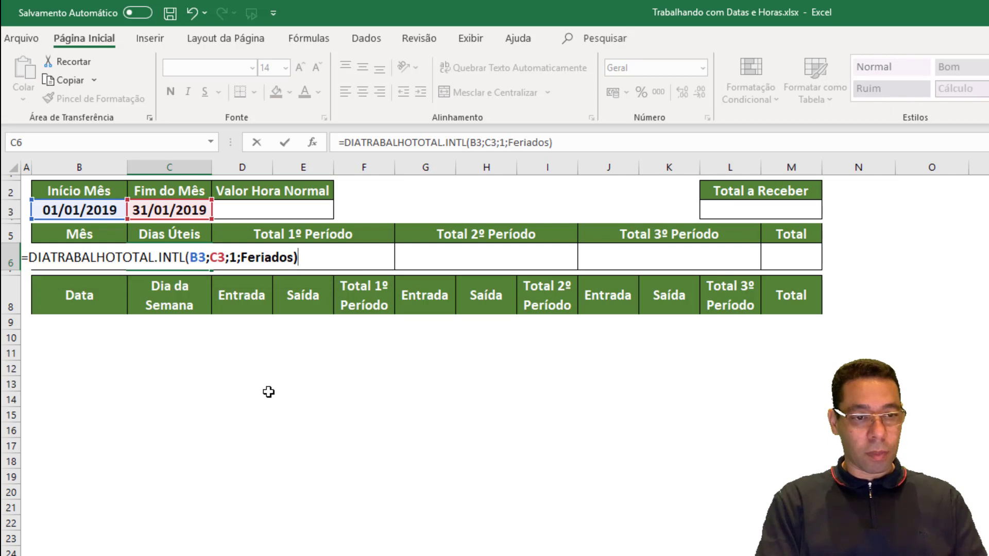
key(Return)
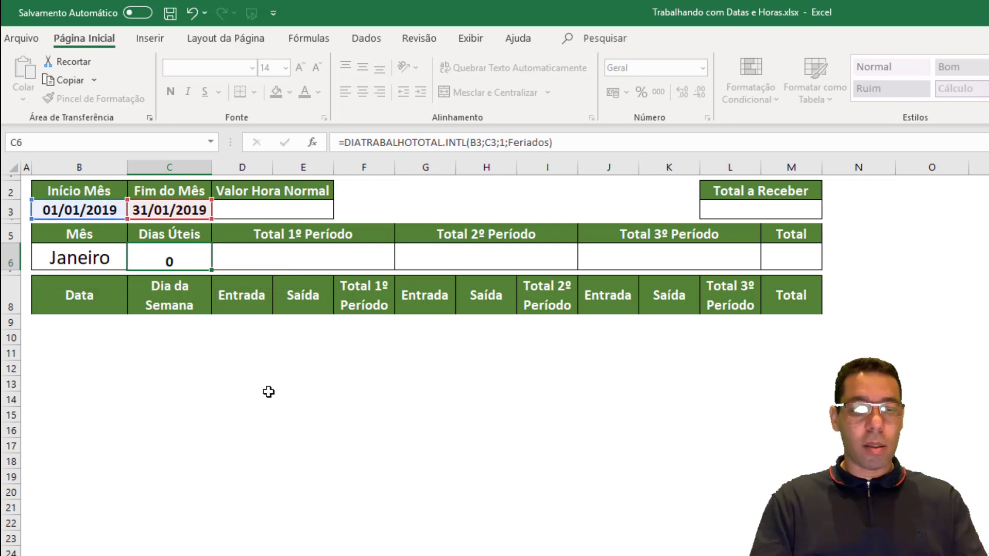
key(Up)
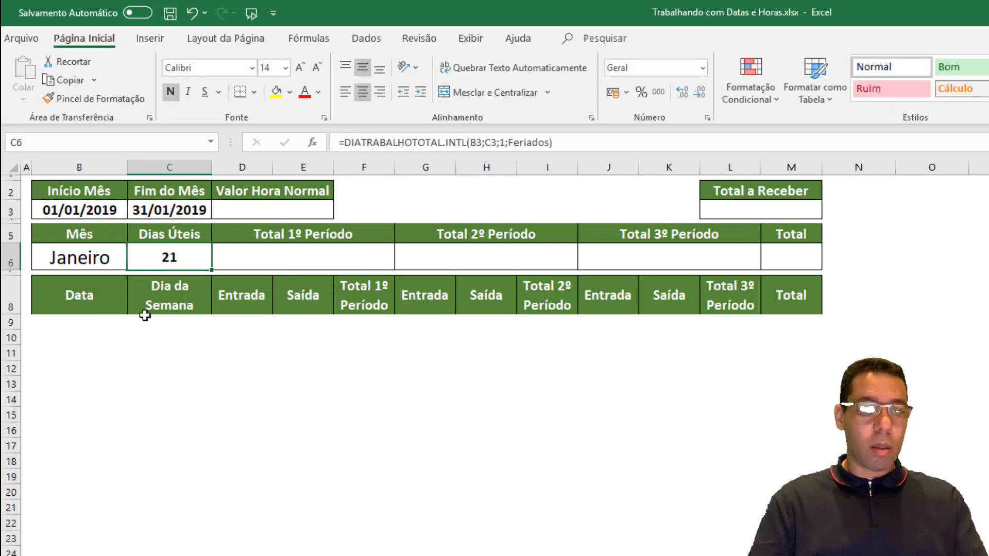
Test the Dias Úteis formula by choosing Fevereiro, Março and Abril in the Mês cell, and restore Janeiro
drag(79, 209, 206, 211)
click(169, 257)
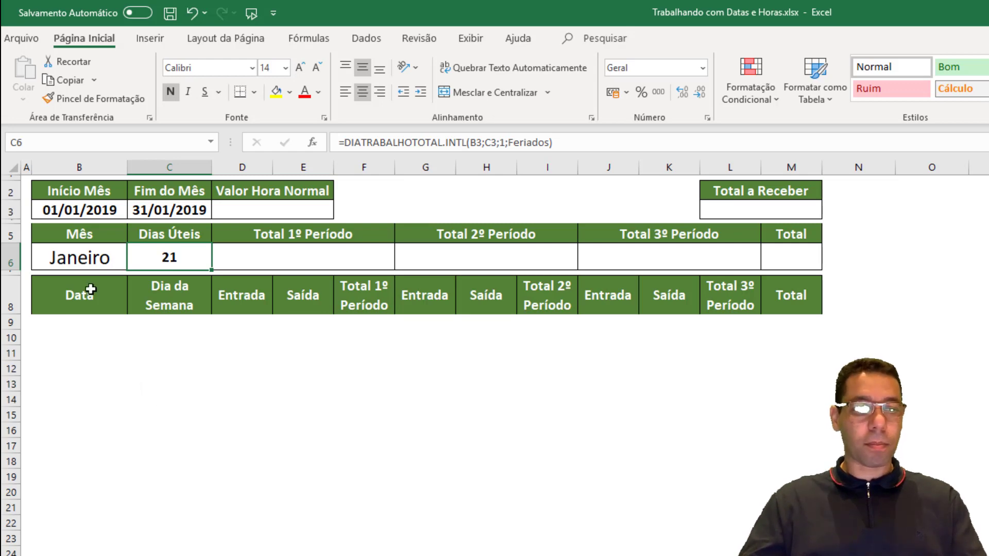
click(121, 261)
click(134, 262)
click(116, 286)
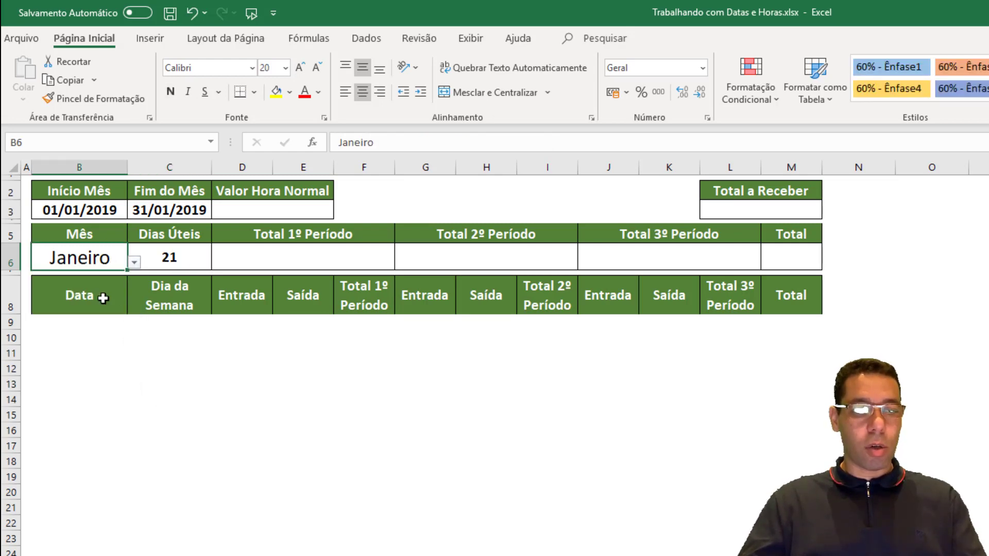
click(132, 264)
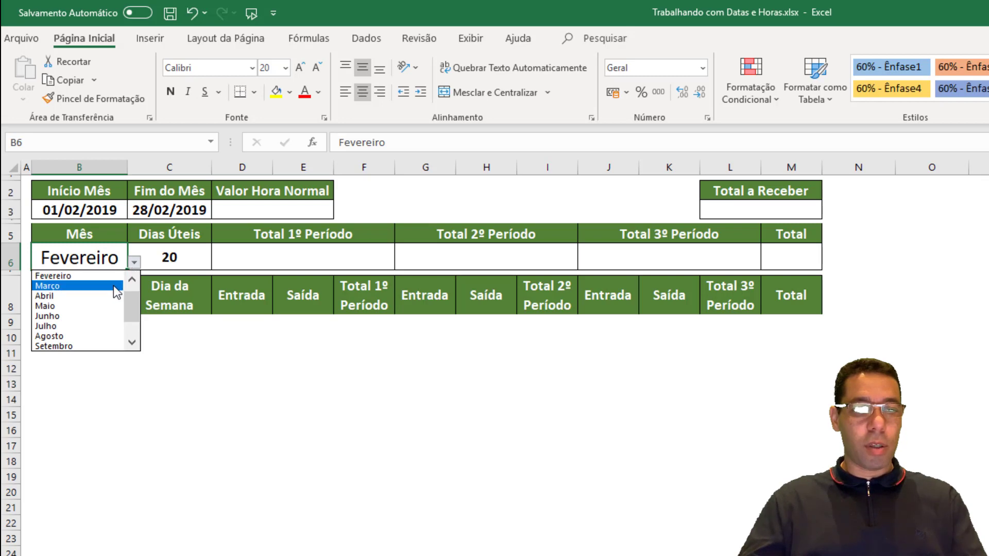
click(113, 286)
click(132, 264)
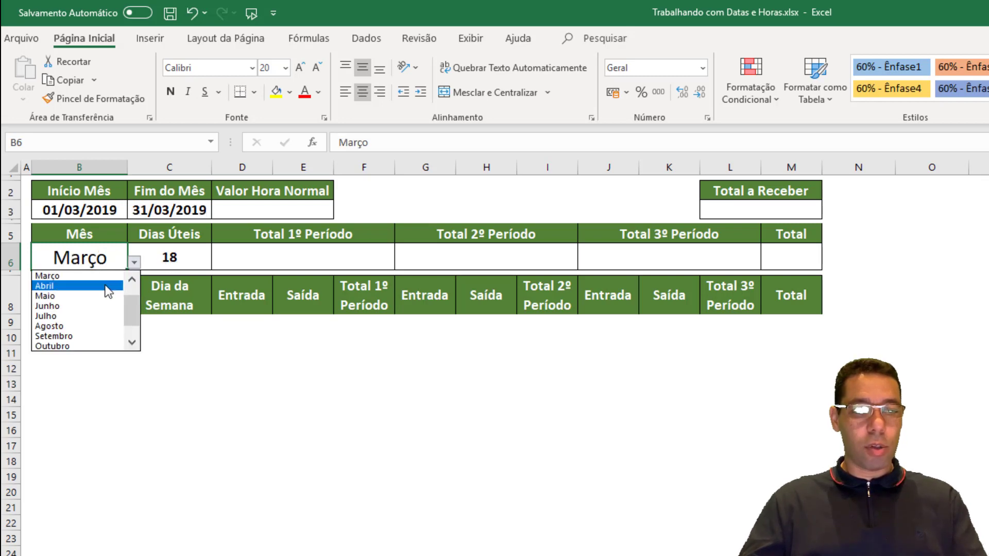
click(108, 286)
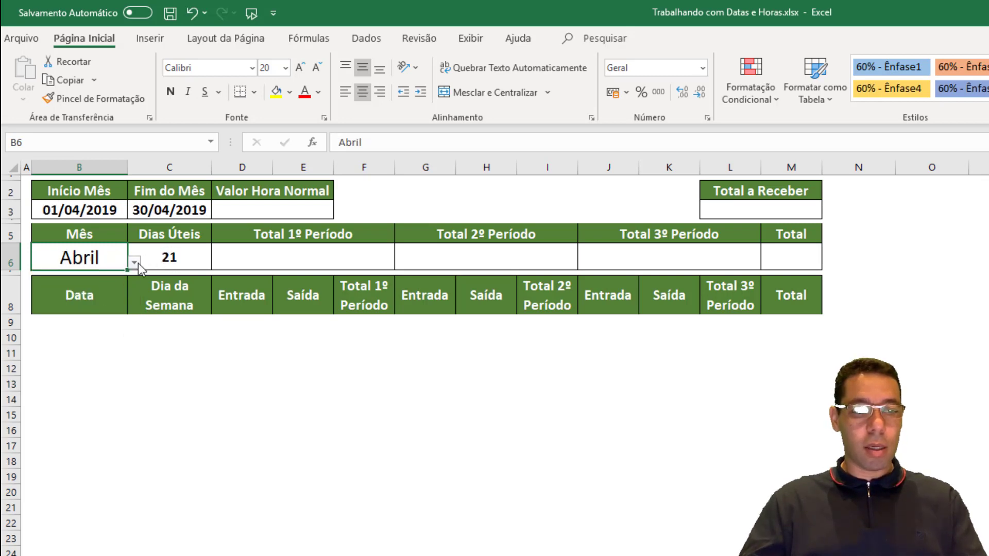
click(136, 263)
scroll(132, 291, up, 1)
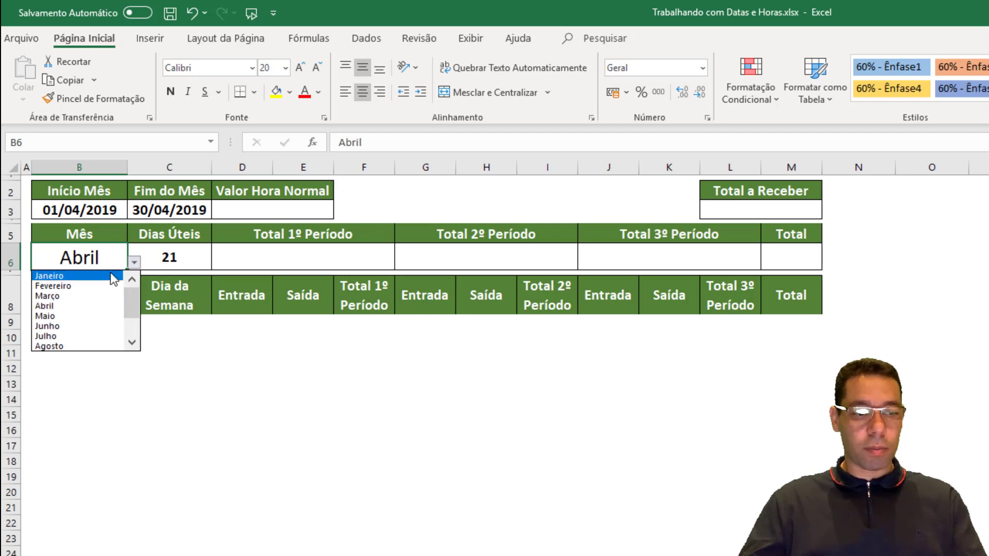
click(116, 277)
click(88, 320)
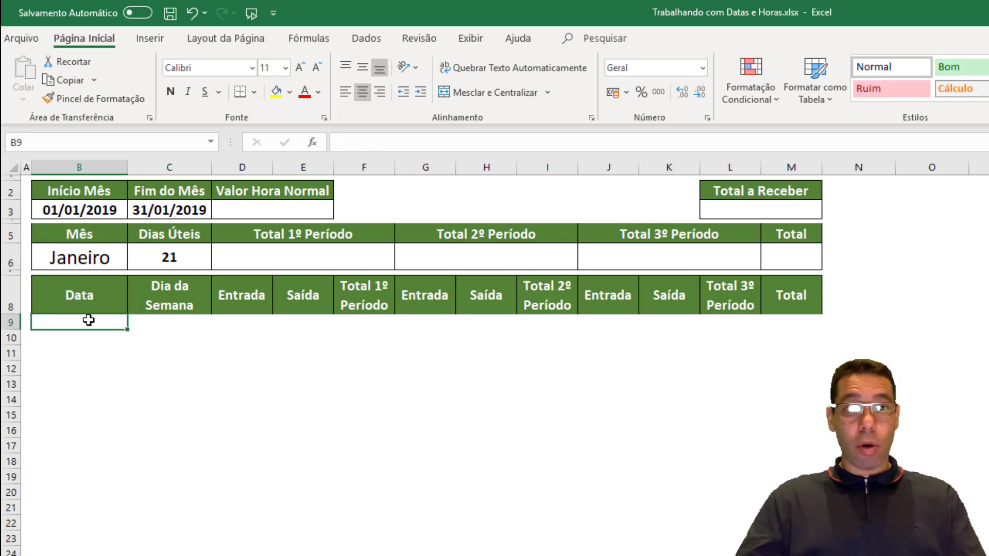
drag(89, 320, 88, 555)
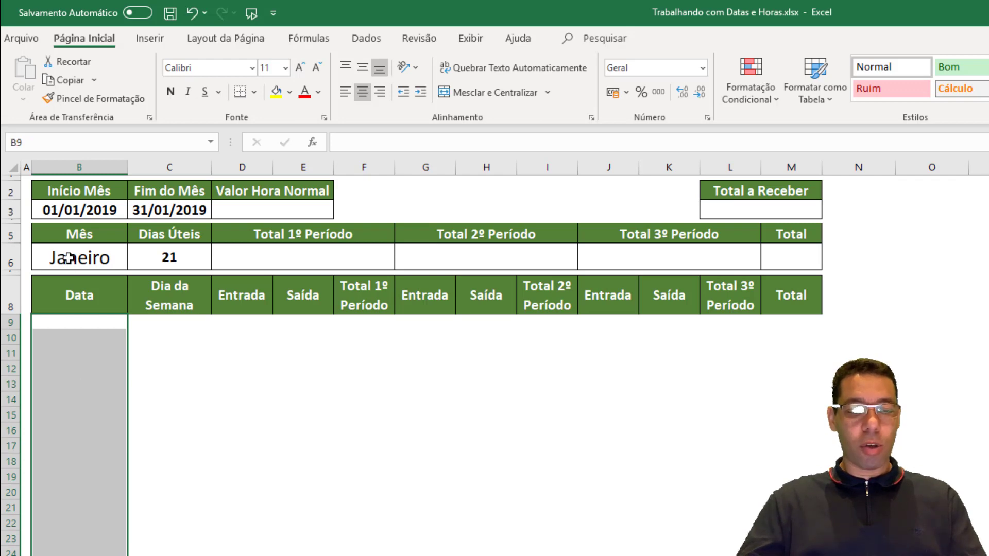
click(68, 322)
click(67, 336)
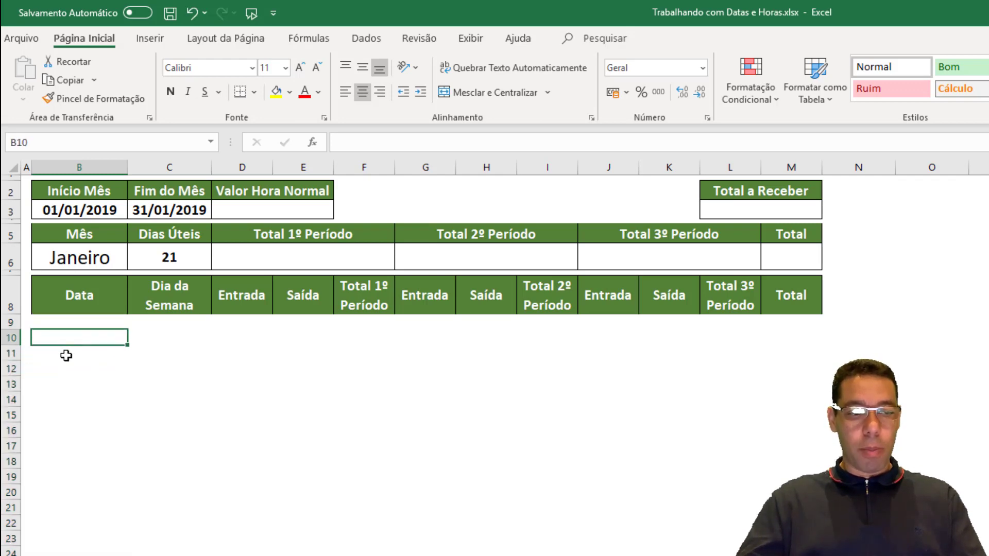
click(67, 354)
click(62, 381)
Enter the formula =B3 in B9 so the first row of the Data column takes the month's start date
click(73, 324)
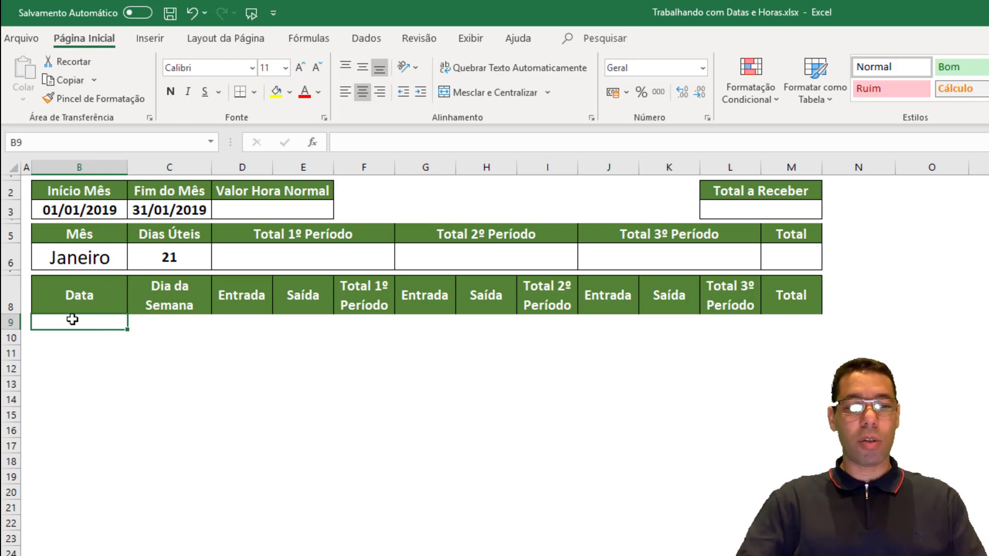
text(=)
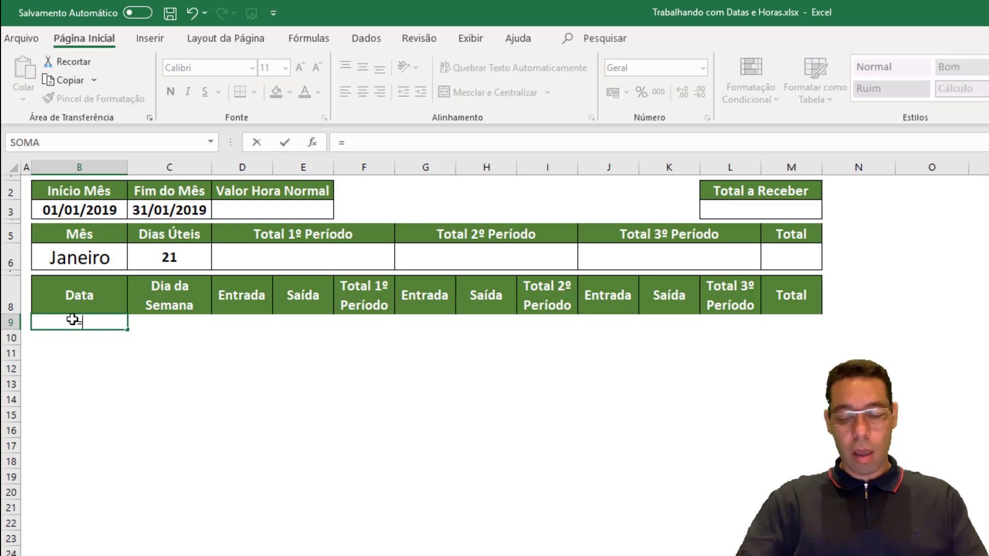
click(82, 206)
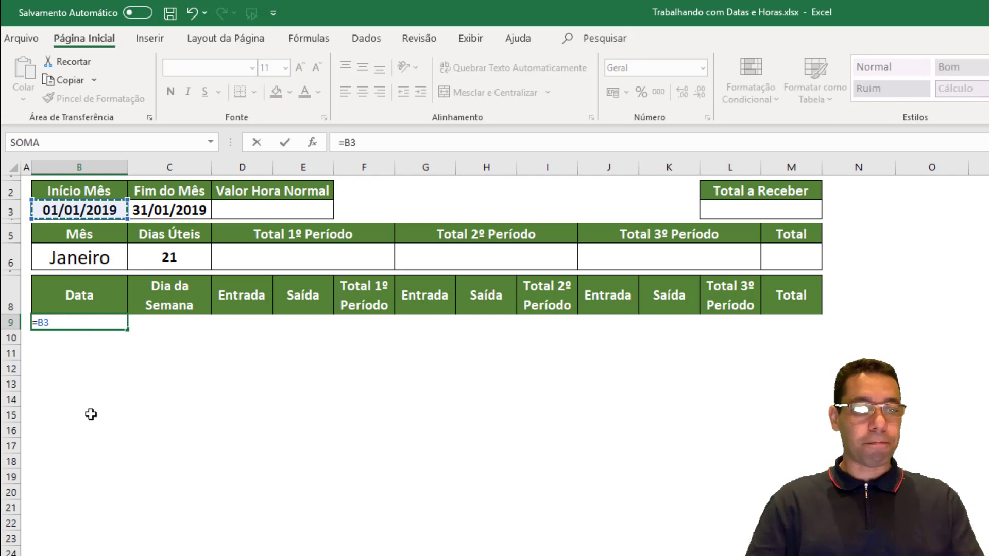
key(Return)
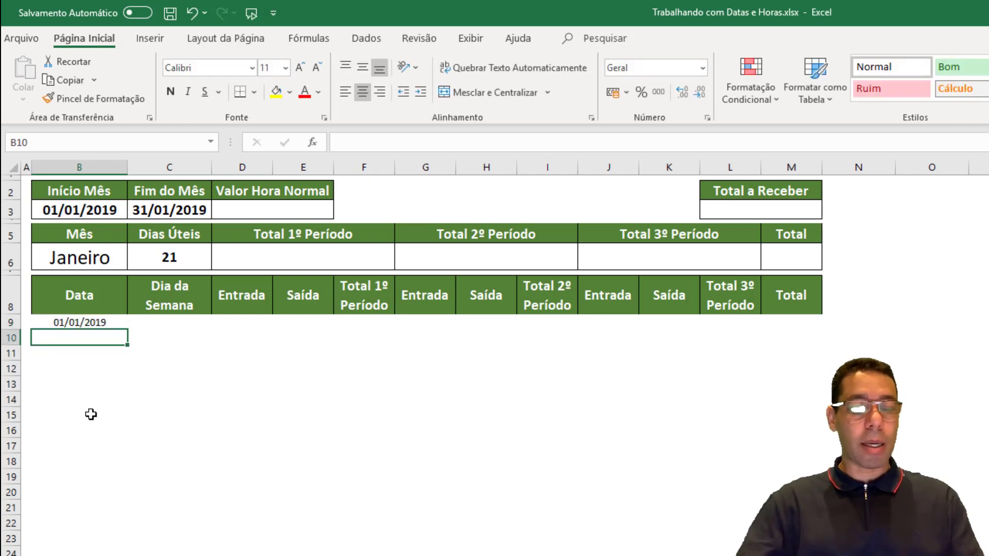
Enter the formula =B9+1 in B10 so the second Data row gives the day after the first
click(83, 323)
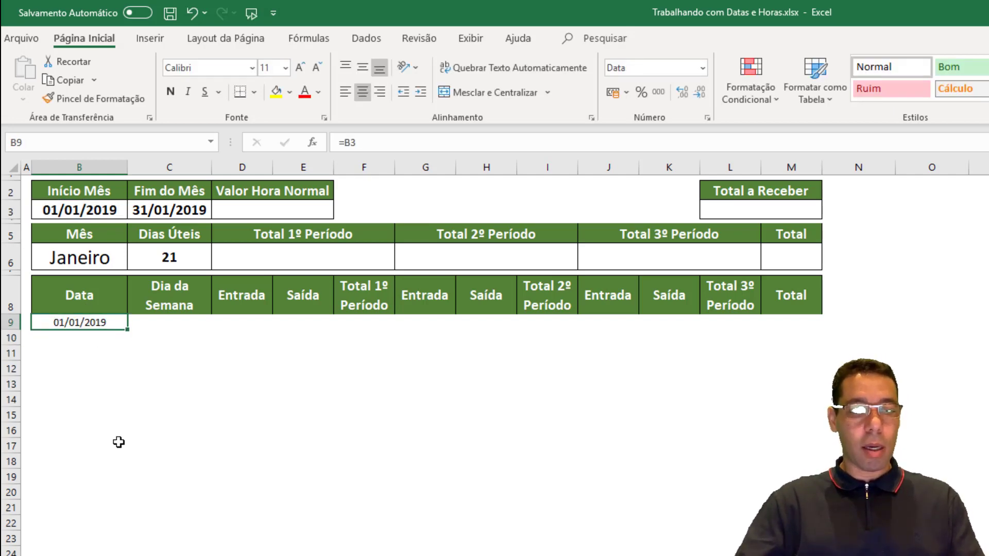
key(Down)
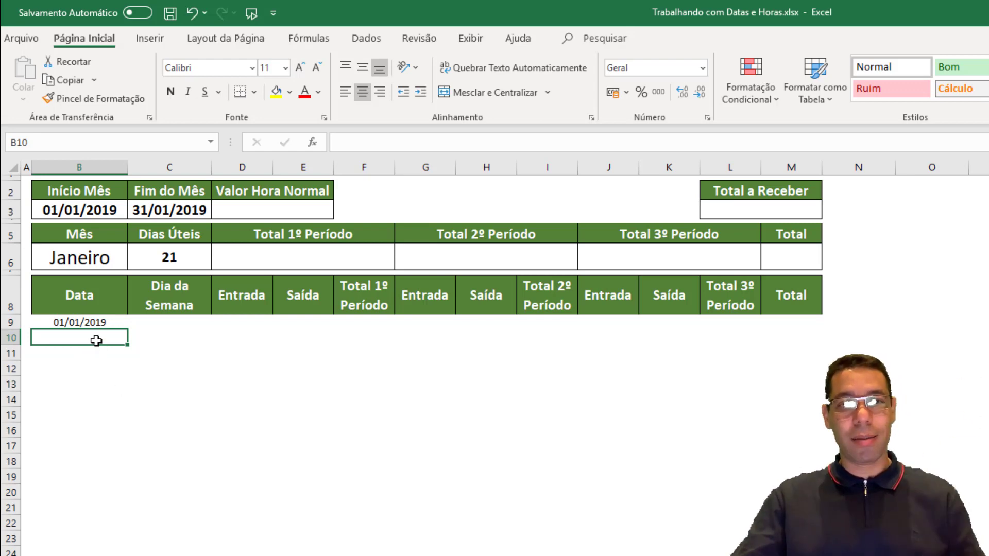
text(=)
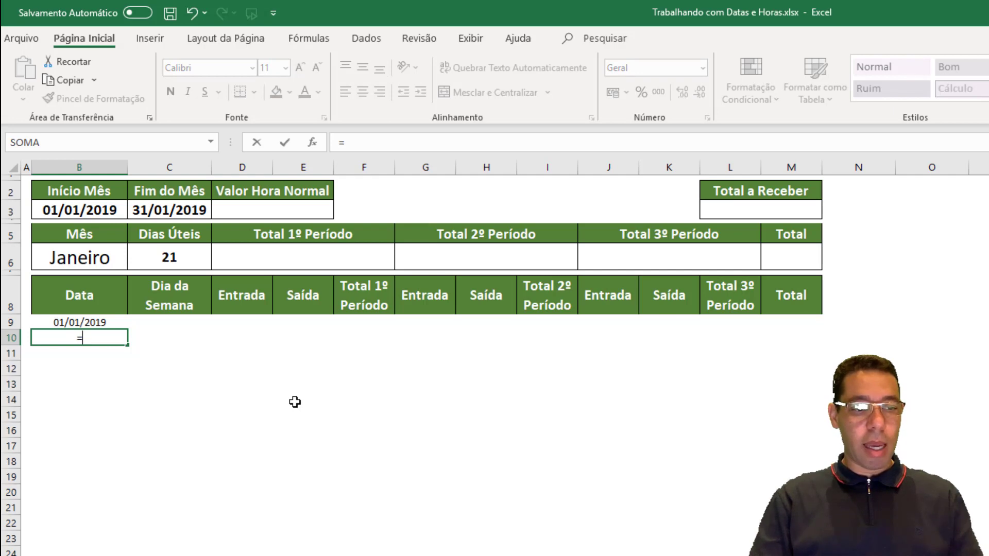
key(Up)
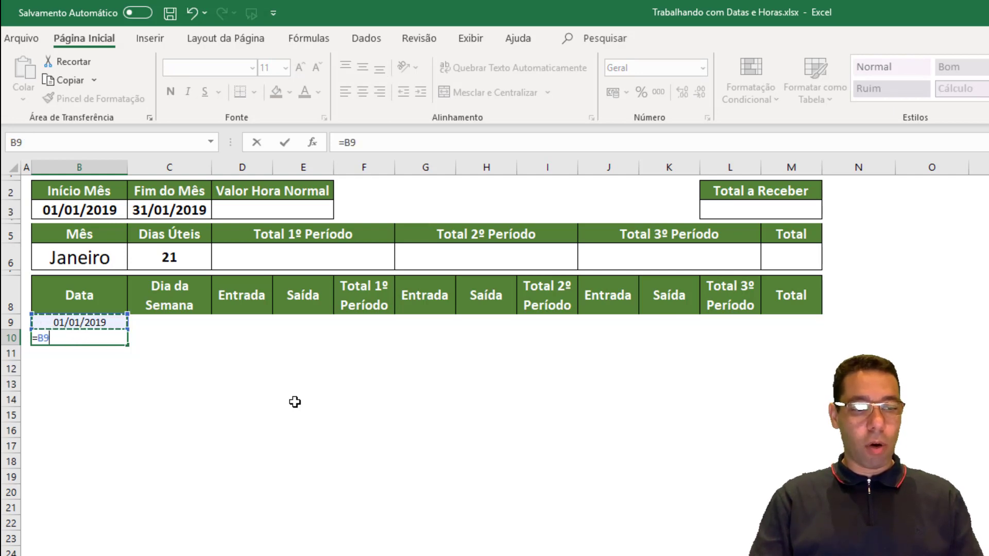
text(+)
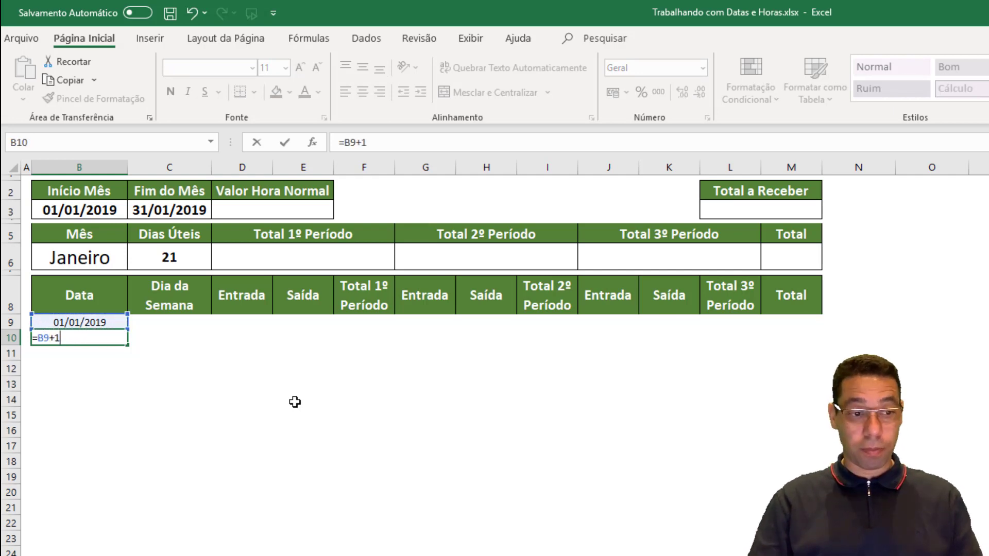
text(1)
key(Return)
key(Up)
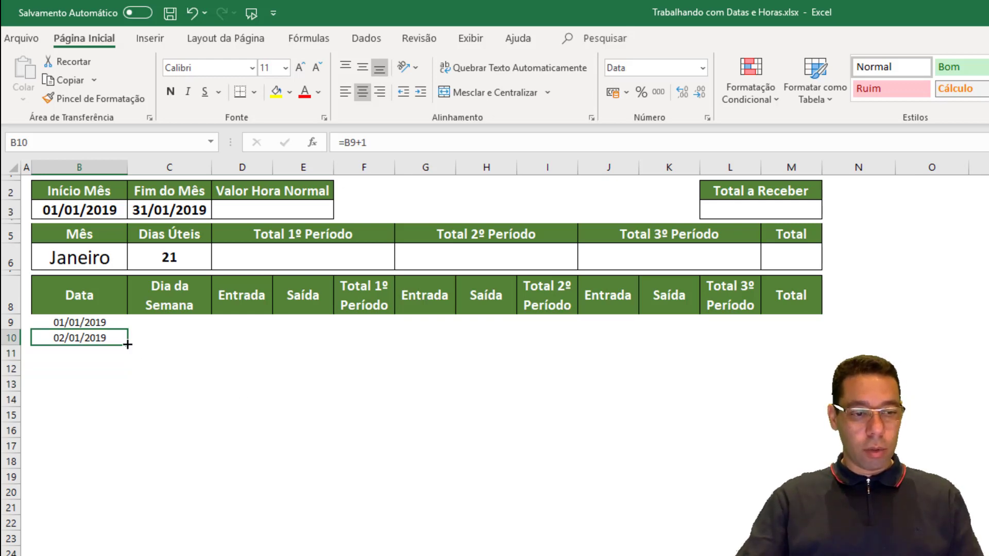
Fill the B10 date formula down the Data column through row 39 to cover 31 days
drag(127, 344, 132, 555)
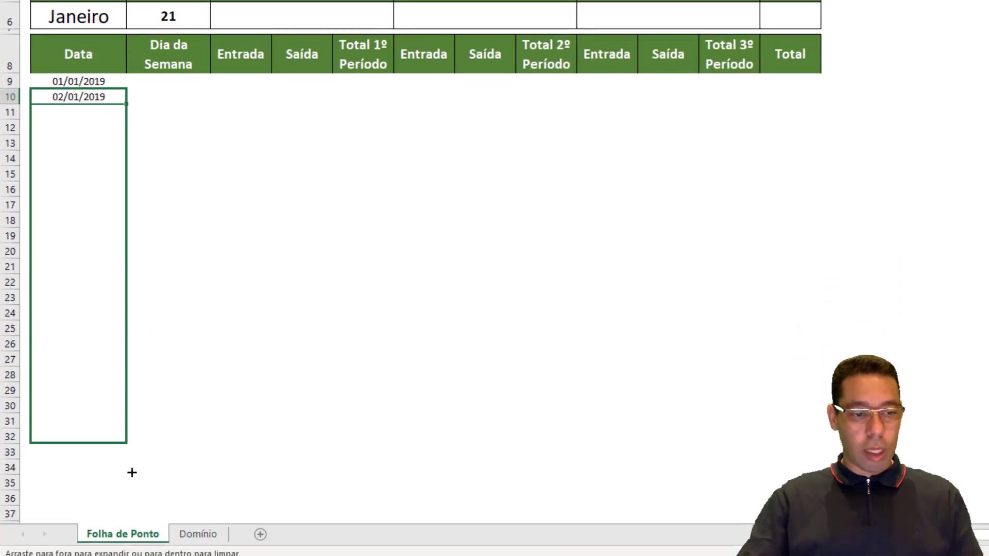
drag(132, 472, 154, 481)
scroll(196, 403, down, 3)
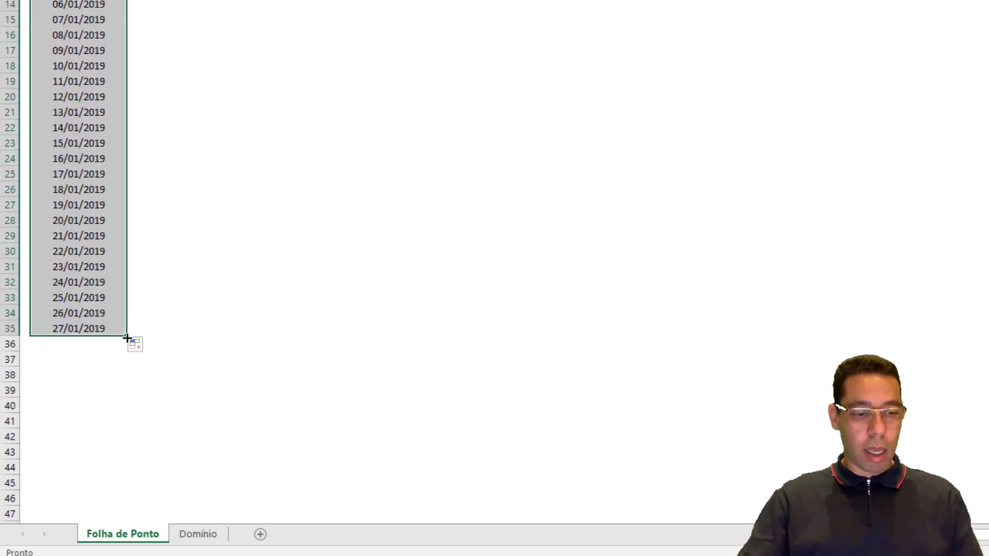
drag(127, 338, 126, 395)
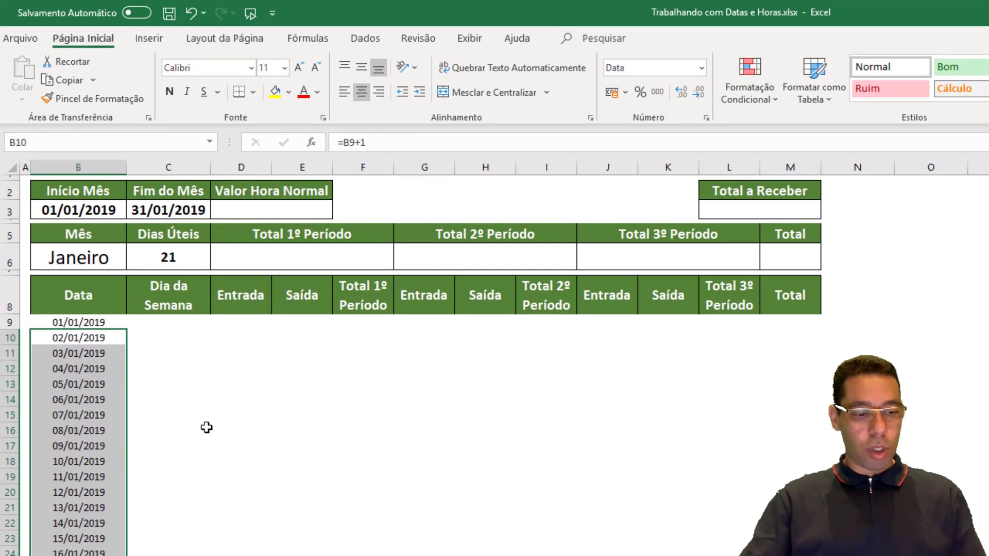
click(104, 322)
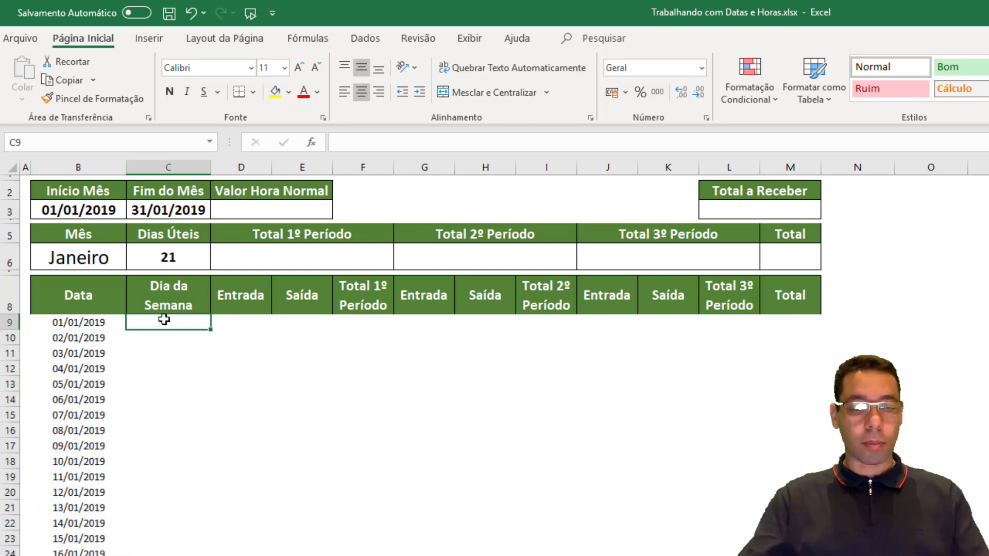
Enter the formula =TEXTO(B9;"dddd") in C9 to show the weekday name of the first date
drag(161, 318, 191, 544)
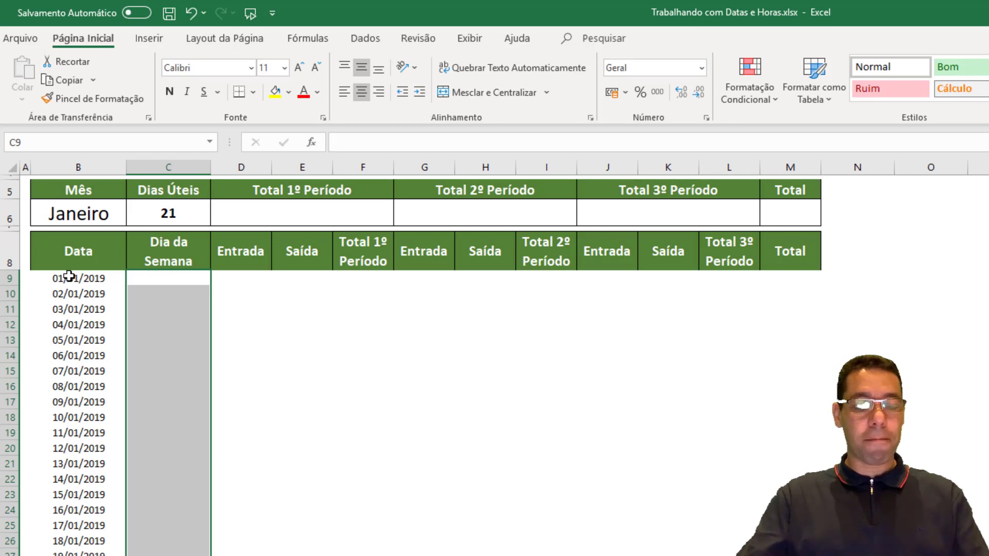
drag(69, 277, 67, 554)
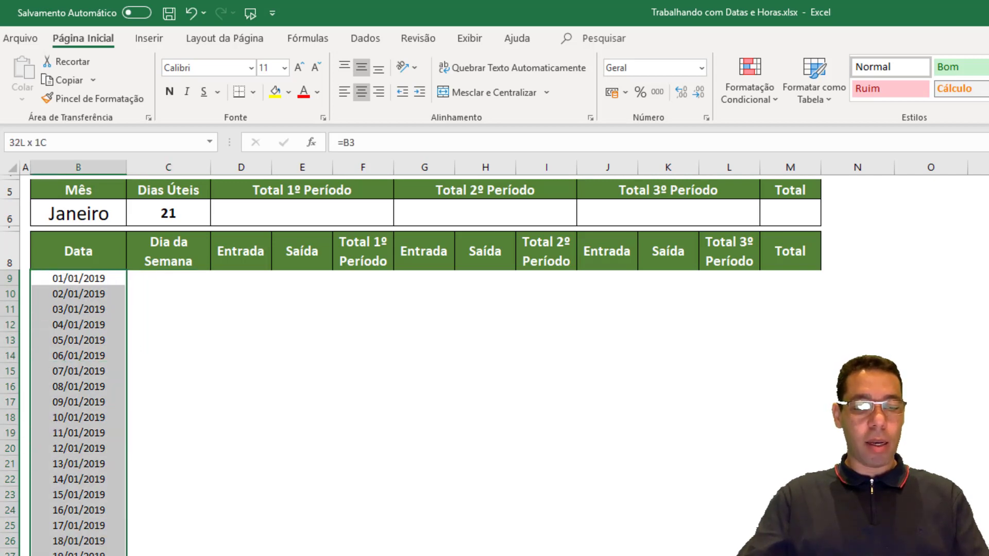
click(162, 281)
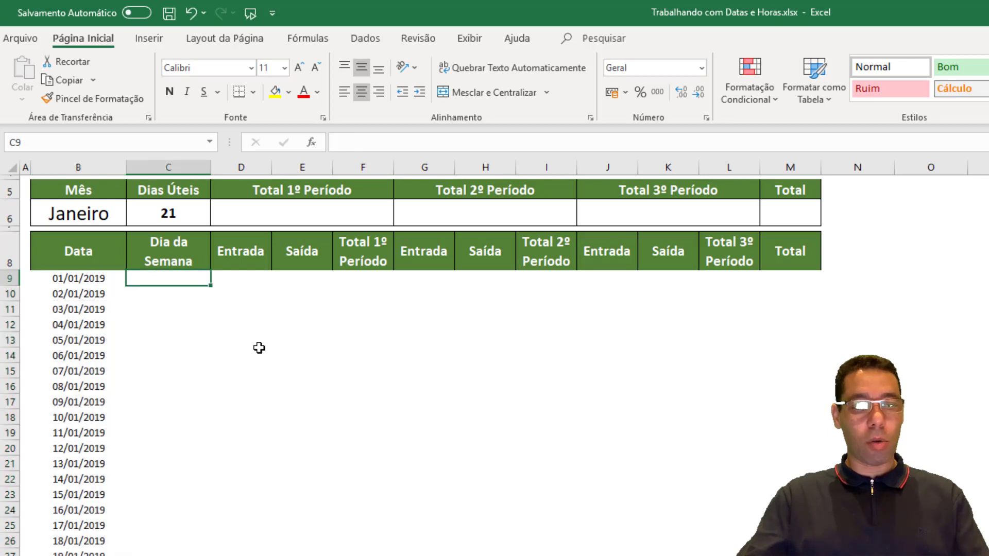
text(=texto)
key(Tab)
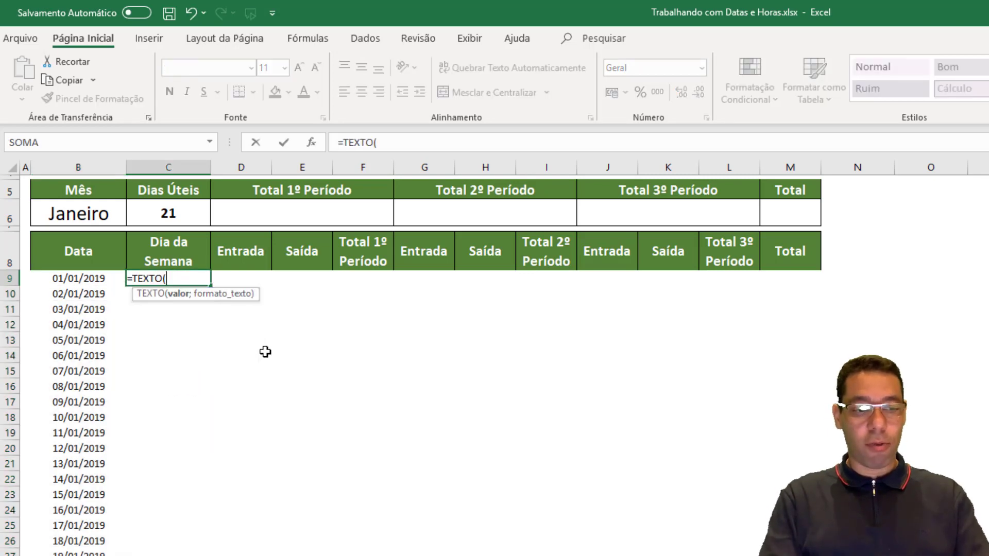
key(Left)
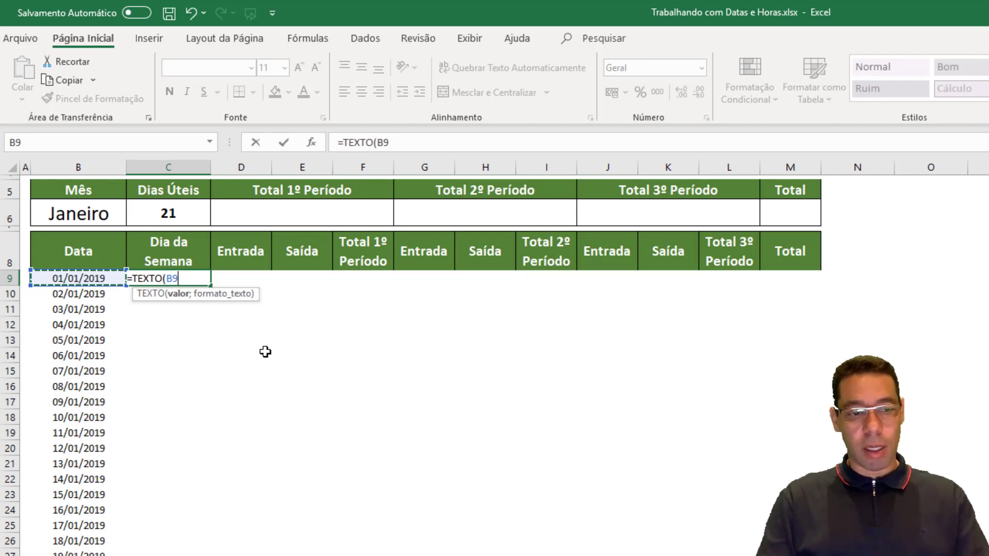
text(;)
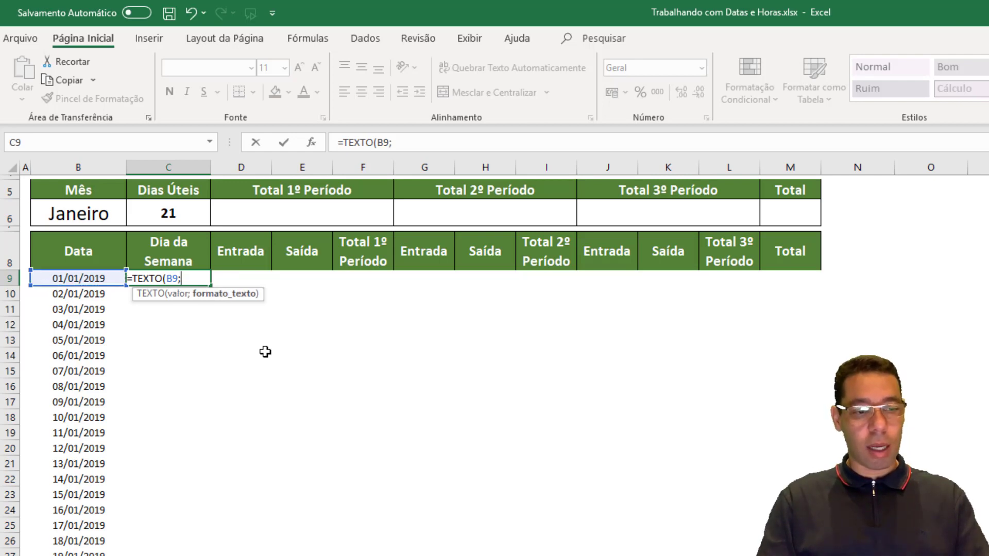
text("ddd)
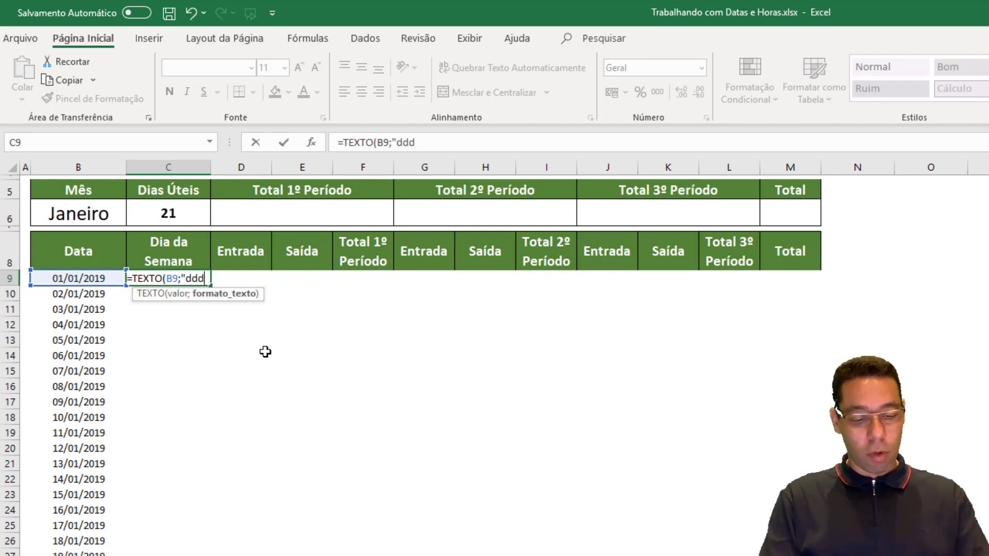
text(d")
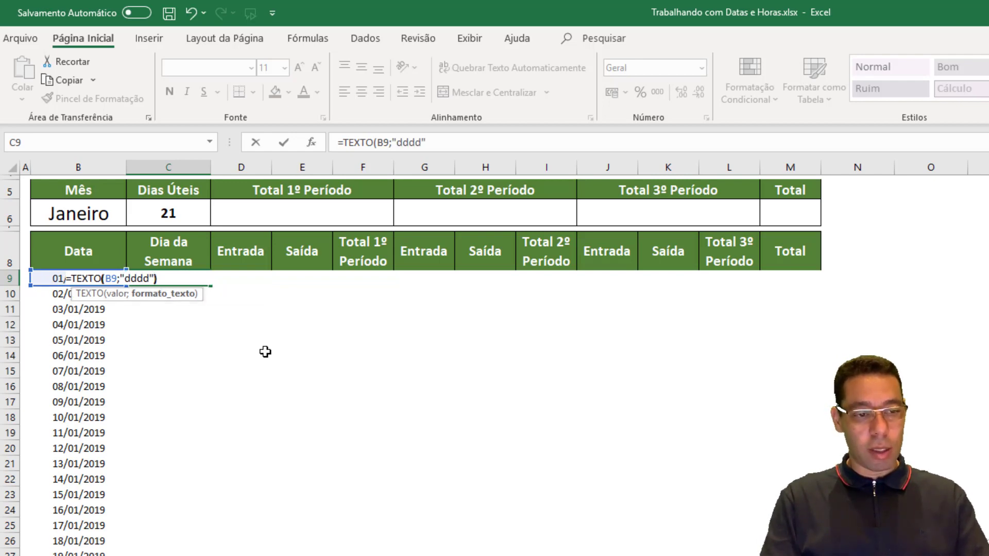
text())
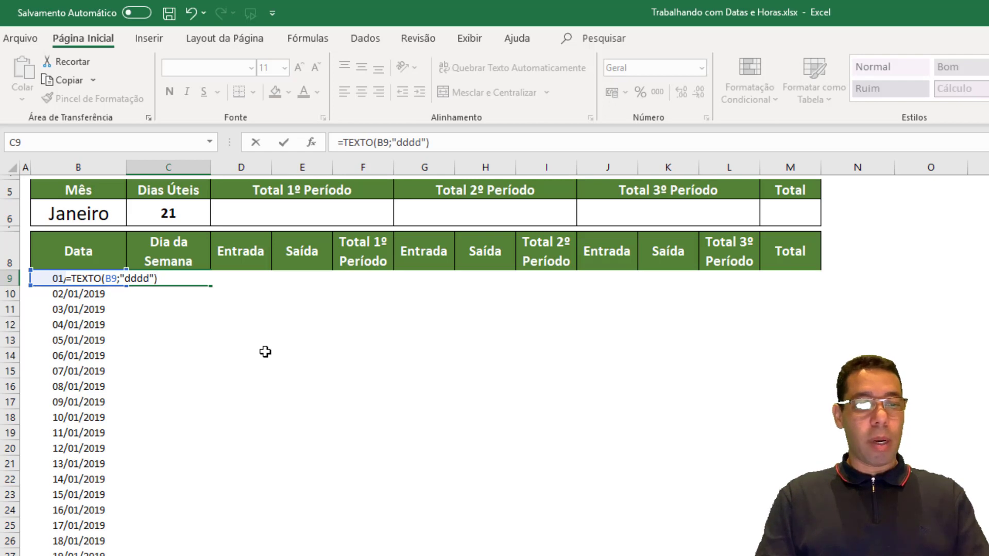
key(Return)
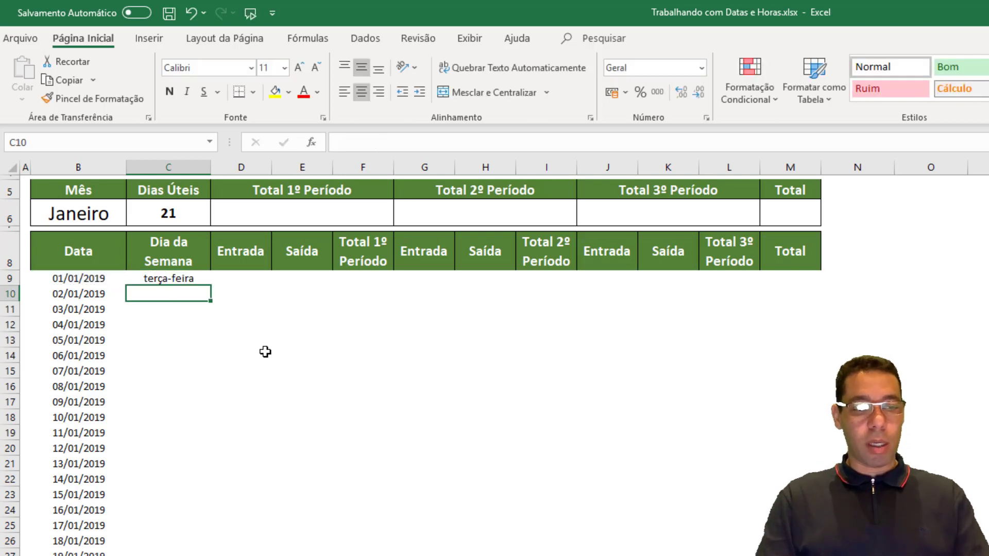
Fill the C9 weekday formula down the Dia da Semana column through row 39
key(Up)
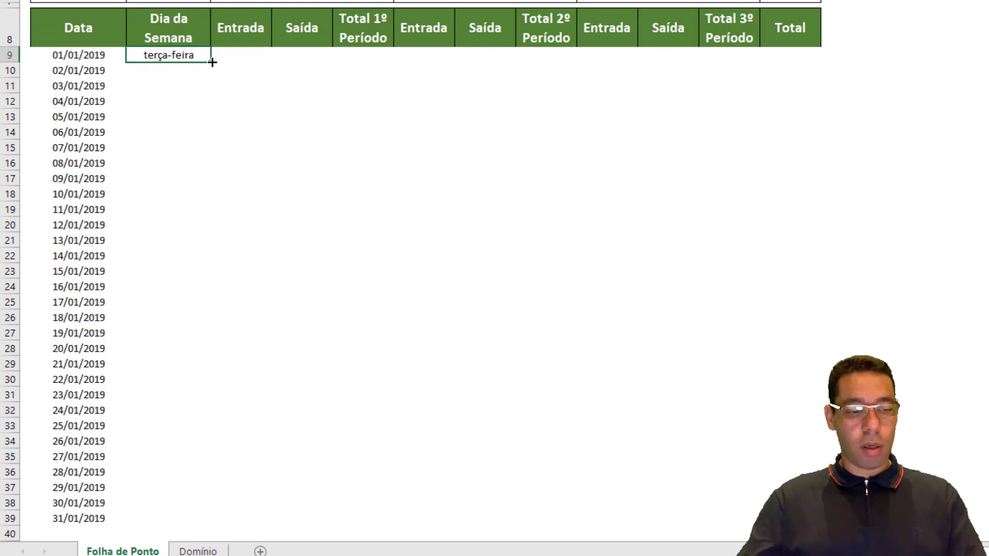
drag(212, 61, 204, 524)
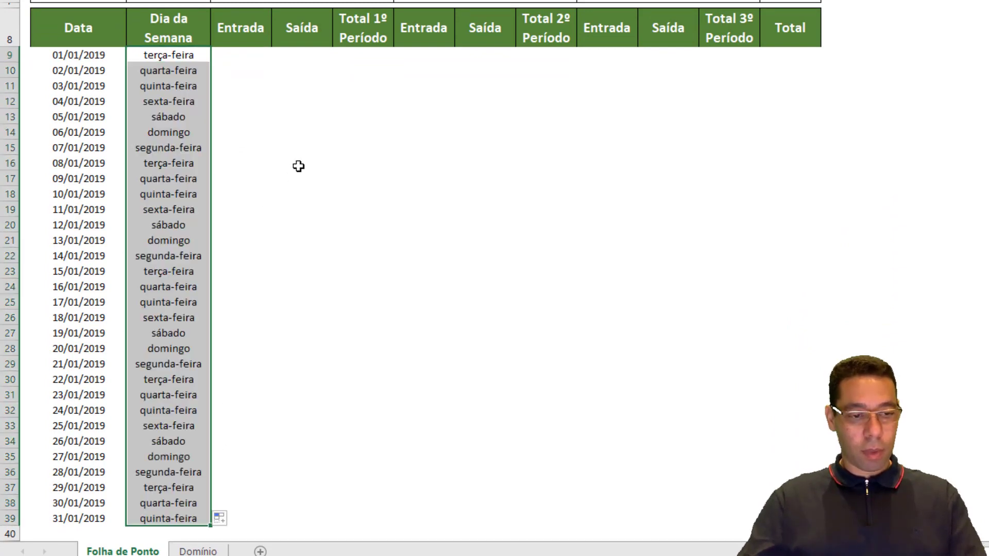
click(176, 54)
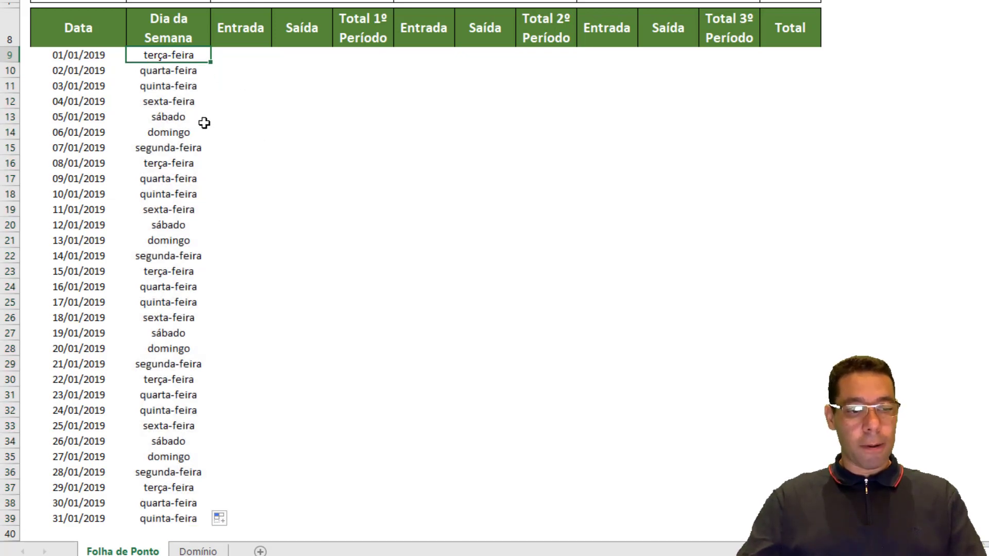
Check the sábado and domingo entries in the Dia da Semana column against the listed dates
click(248, 54)
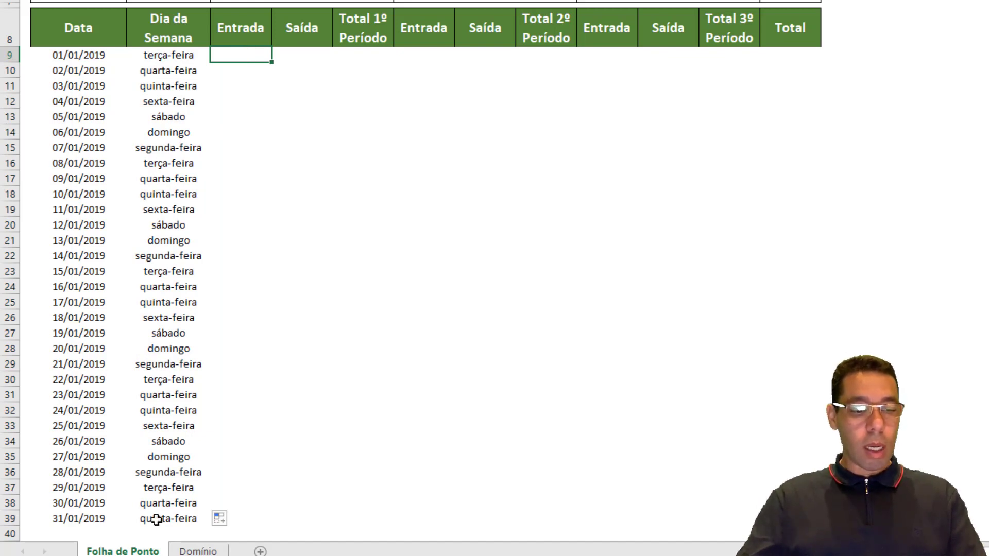
drag(157, 116, 165, 132)
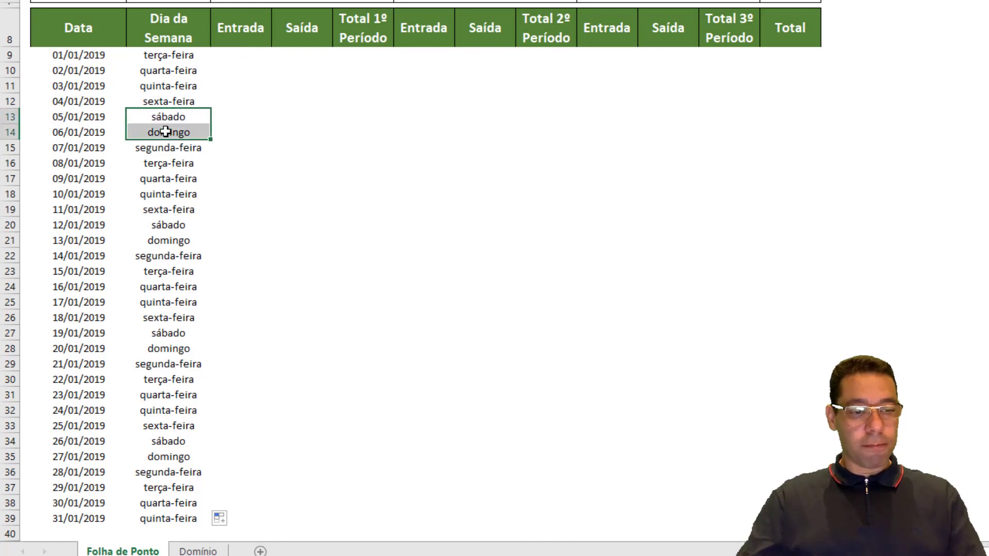
drag(170, 225, 169, 254)
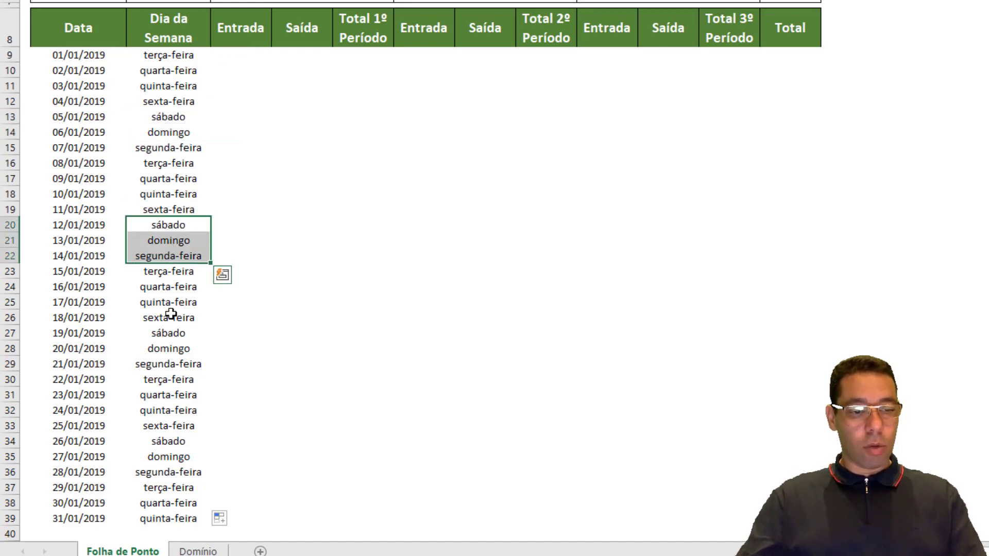
drag(170, 335, 174, 350)
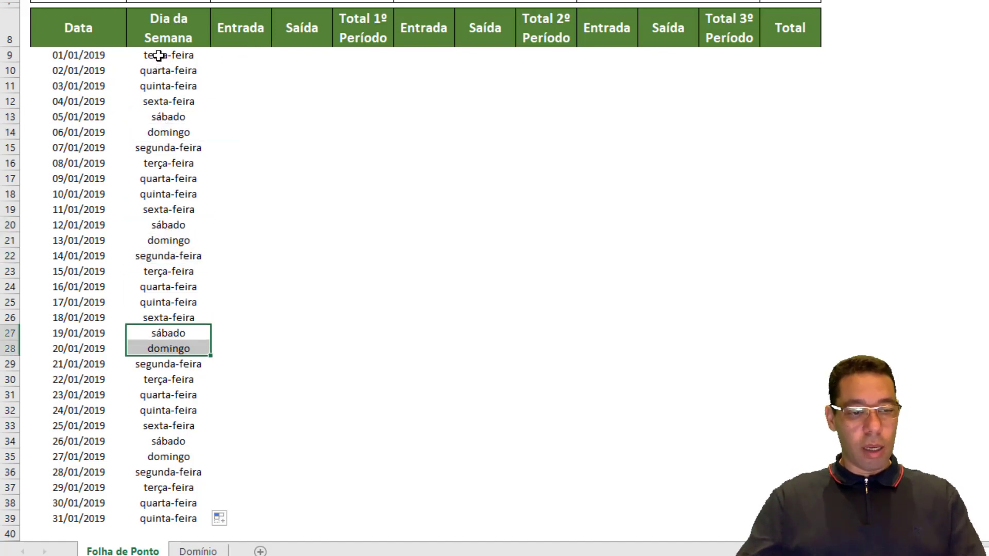
drag(78, 60, 150, 57)
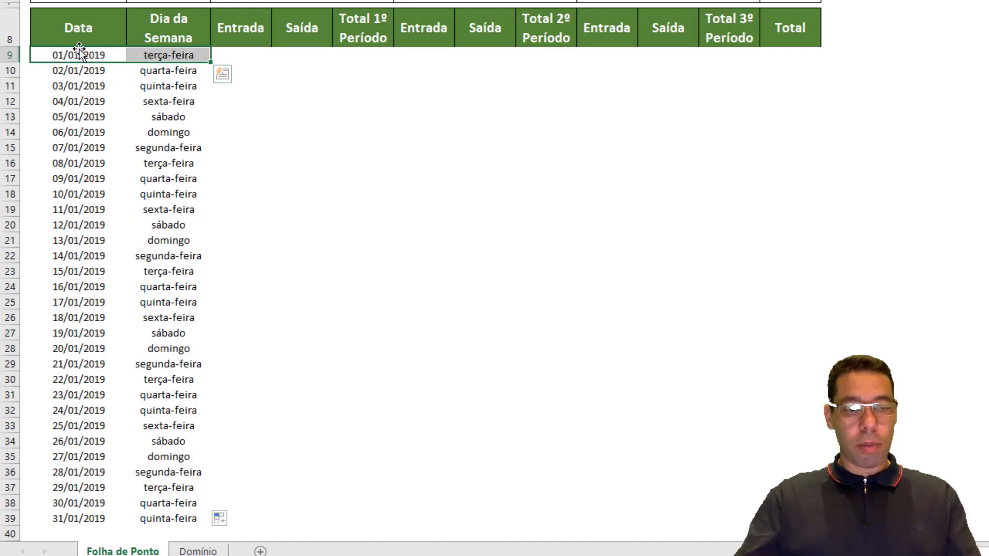
Review the timesheet body from row 9 to 39, comparing the Entrada and Saída columns with the period total columns
drag(79, 51, 788, 516)
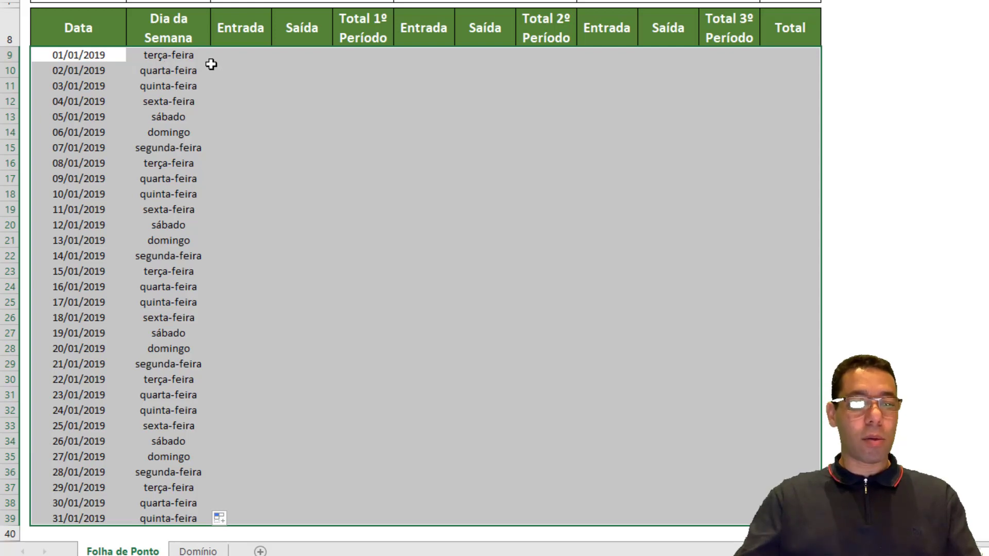
click(253, 57)
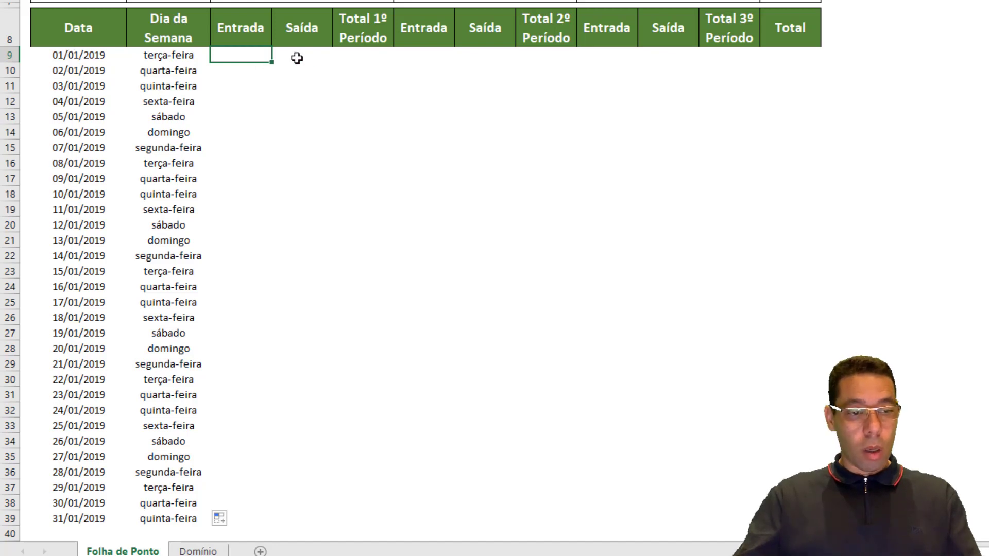
drag(247, 56, 394, 523)
drag(439, 58, 481, 512)
drag(592, 67, 669, 461)
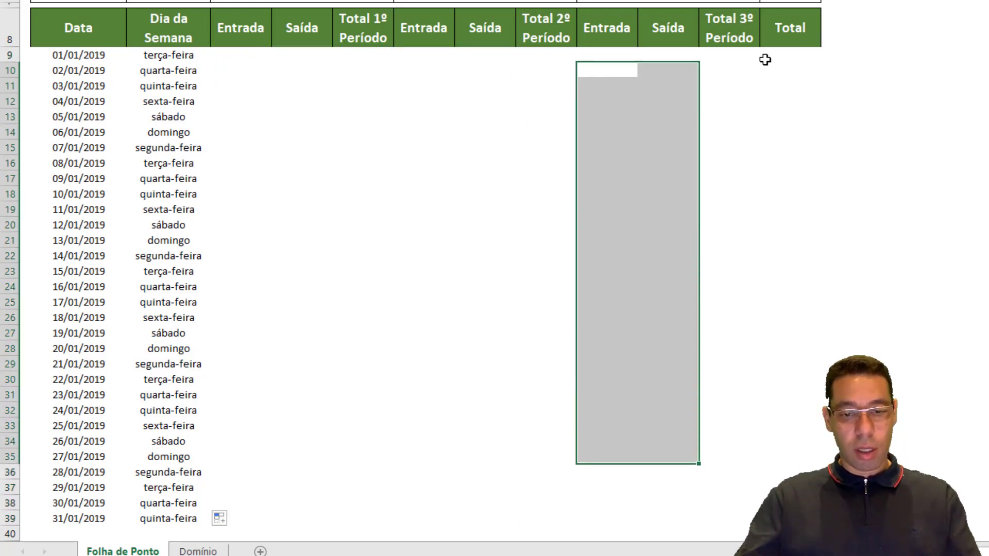
drag(592, 55, 675, 481)
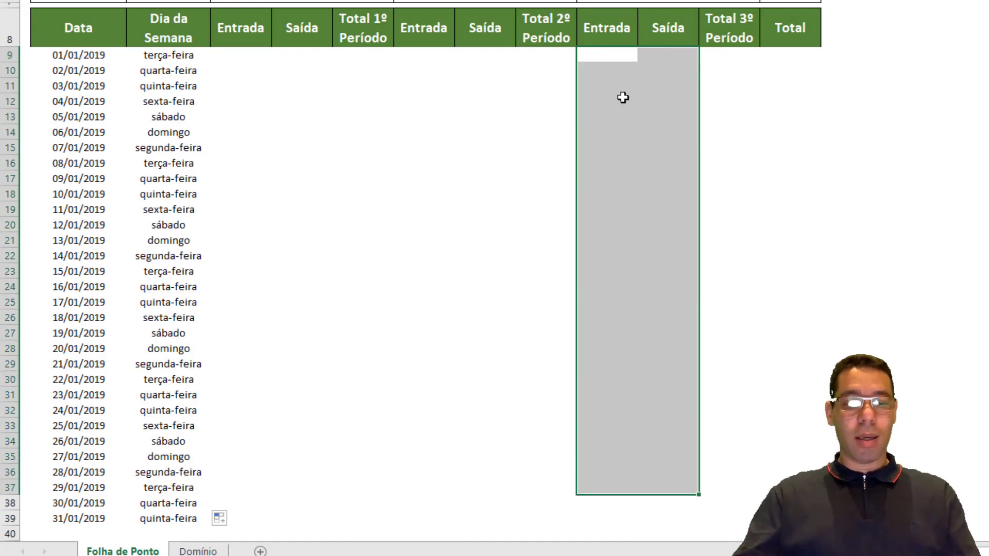
drag(363, 54, 438, 505)
drag(546, 54, 545, 473)
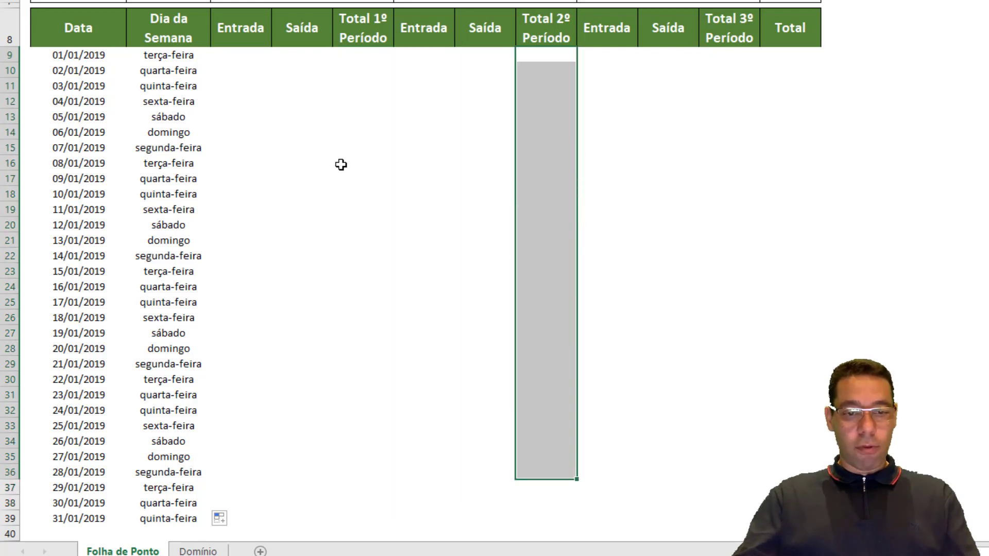
drag(242, 54, 304, 226)
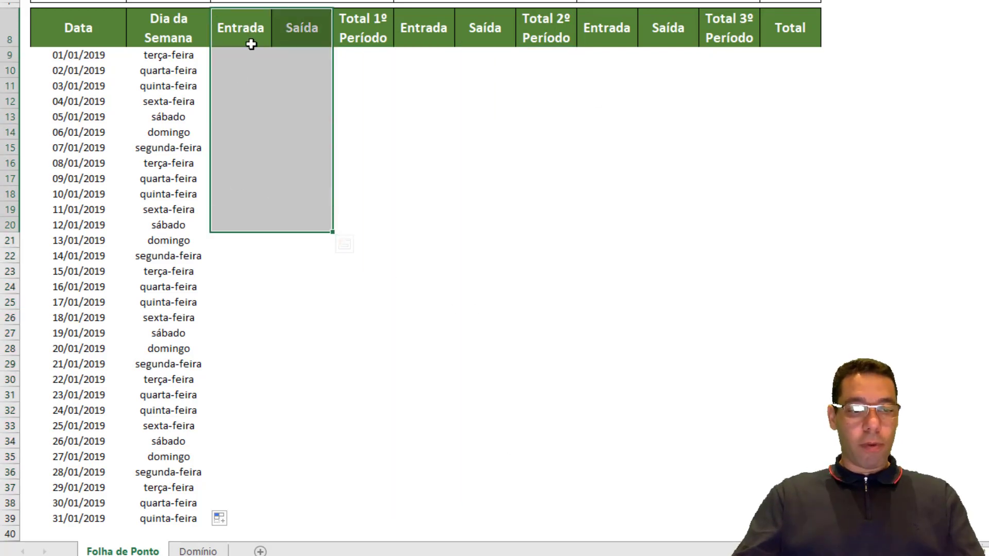
drag(412, 23, 484, 208)
drag(610, 41, 664, 204)
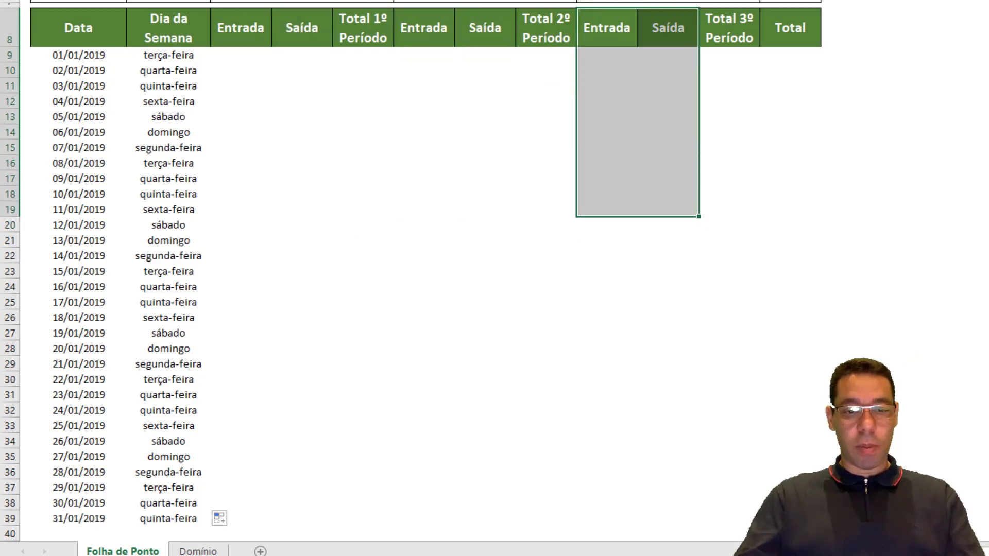
Review the three period total columns, the daily Total column and the summary totals in row 6
drag(361, 68, 368, 242)
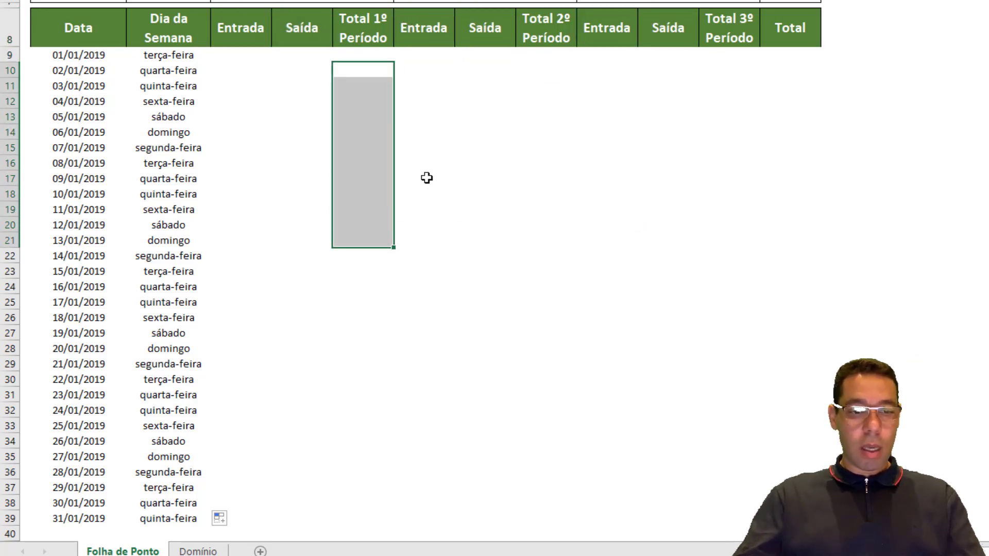
drag(539, 71, 547, 215)
drag(735, 57, 732, 258)
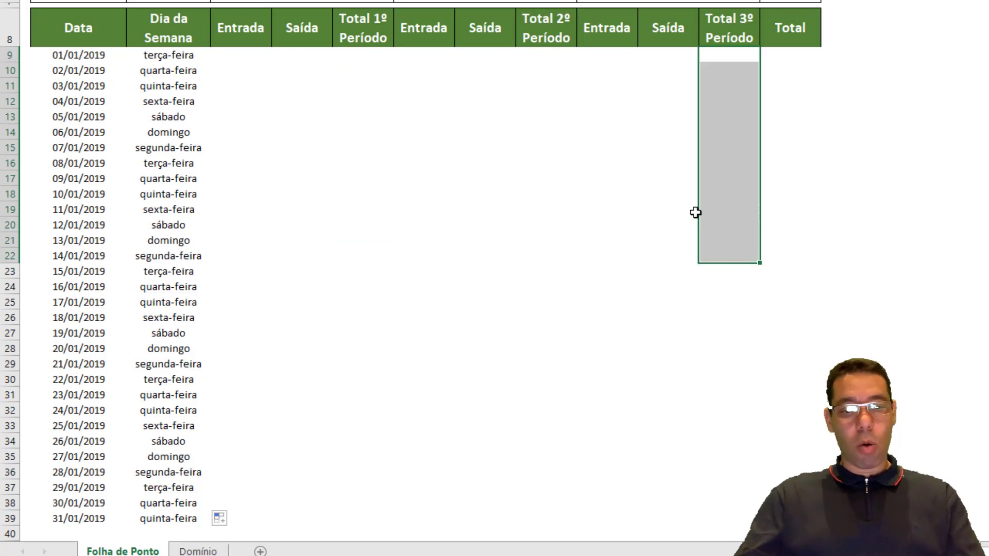
drag(783, 55, 784, 228)
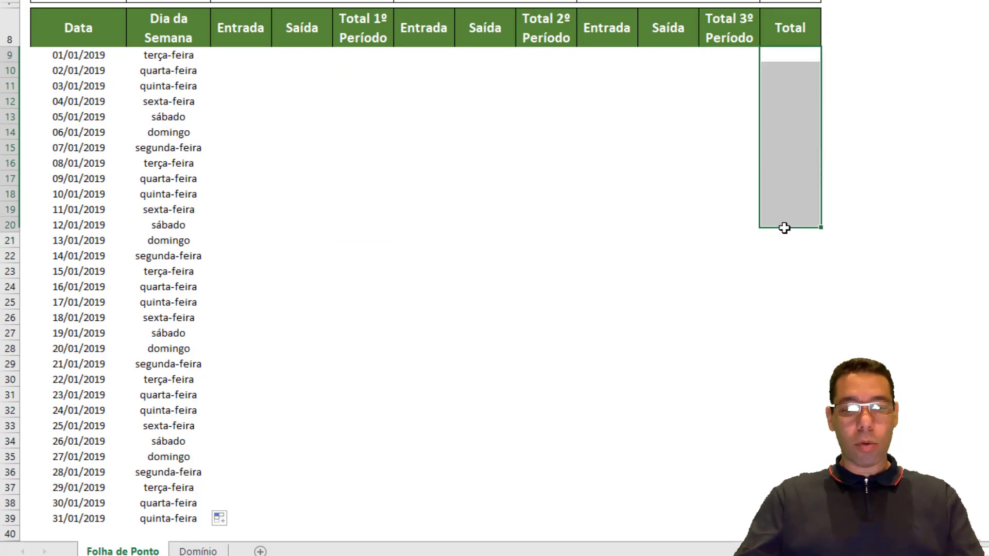
drag(302, 1, 788, 1)
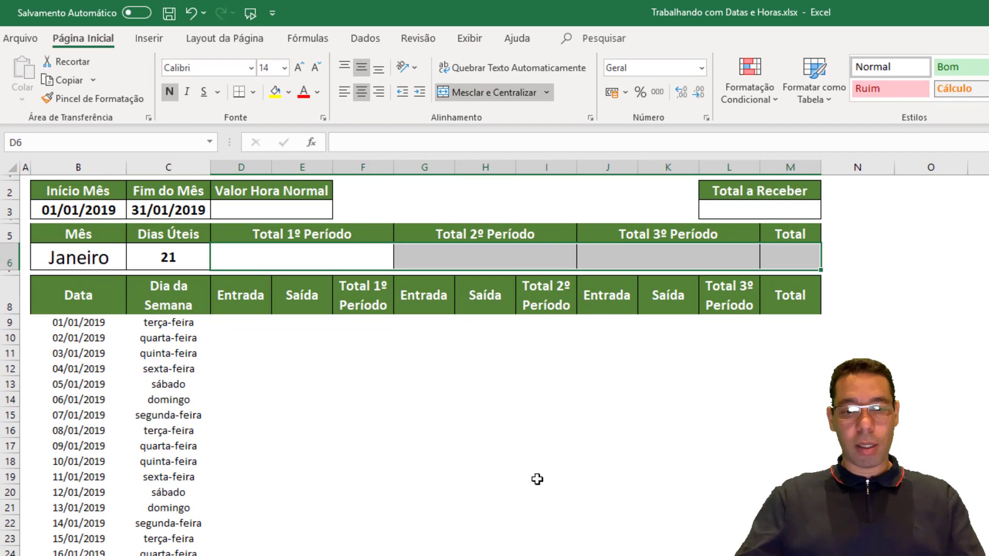
Enter 0 in D9 and copy it into the Entrada and Saída columns of all three periods, rows 9 to 39
click(236, 319)
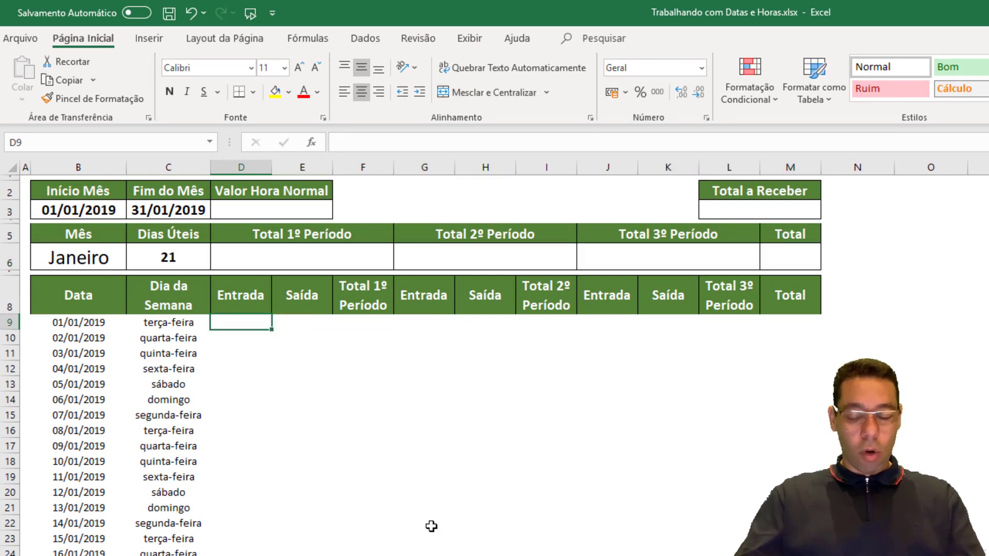
text(0)
key(Return)
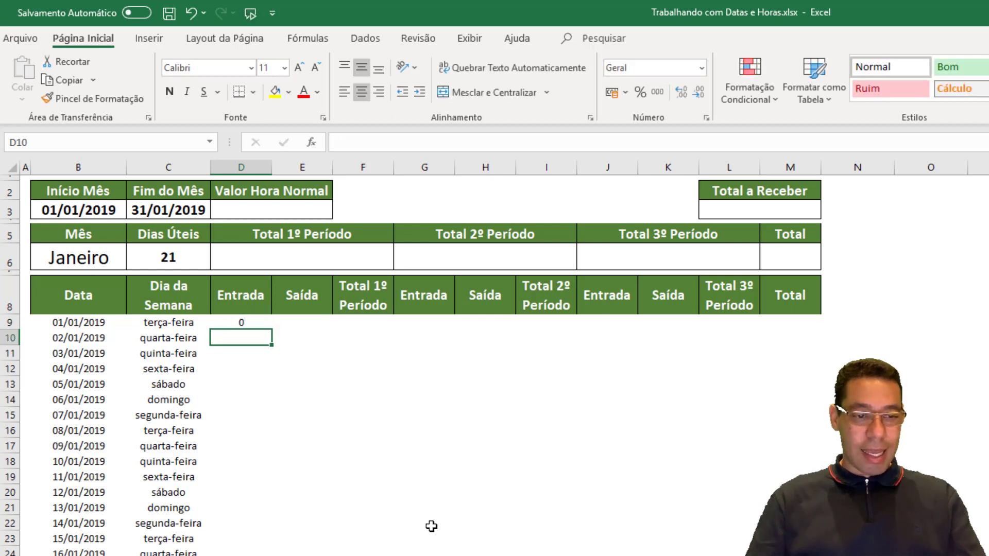
click(237, 322)
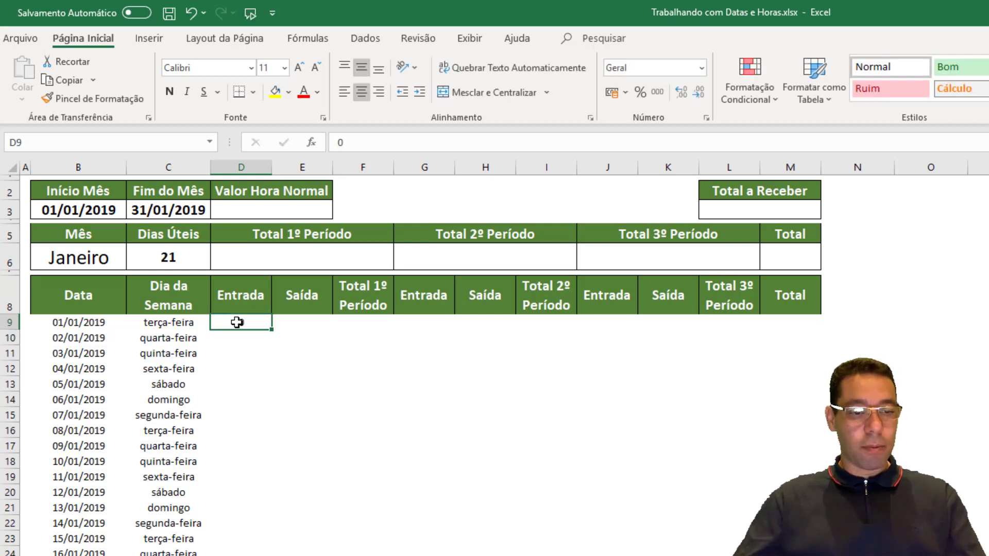
key(ctrl+c)
drag(236, 323, 282, 526)
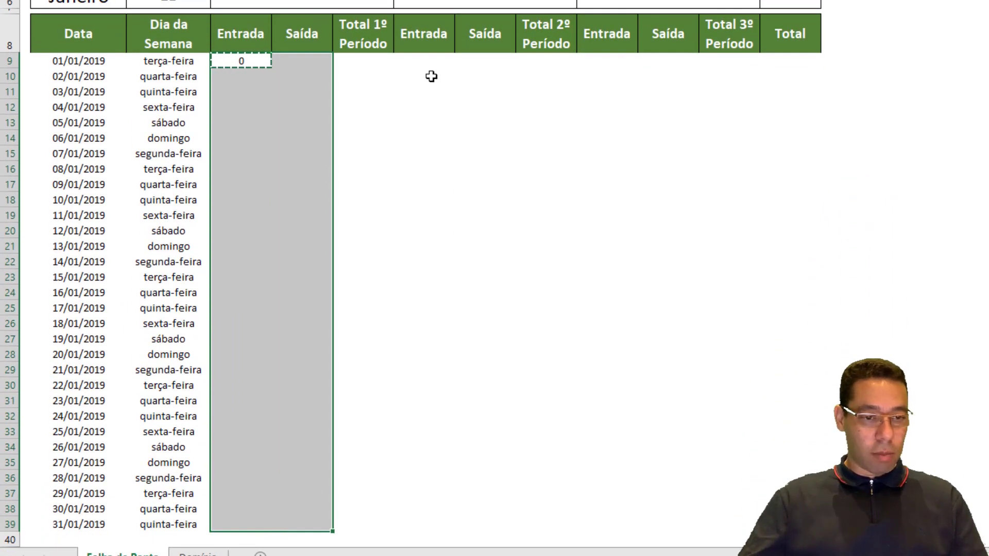
mouse_move(423, 60)
mouse_down()
mouse_move(530, 428)
mouse_move(490, 477)
mouse_move(490, 520)
mouse_up()
mouse_move(604, 61)
mouse_down()
mouse_move(663, 204)
mouse_move(647, 521)
mouse_up()
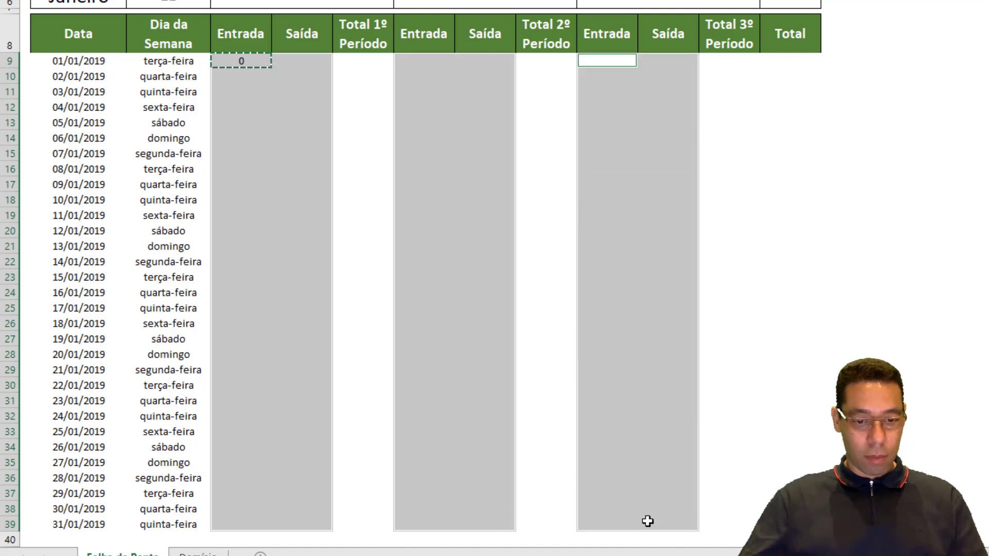
key(Return)
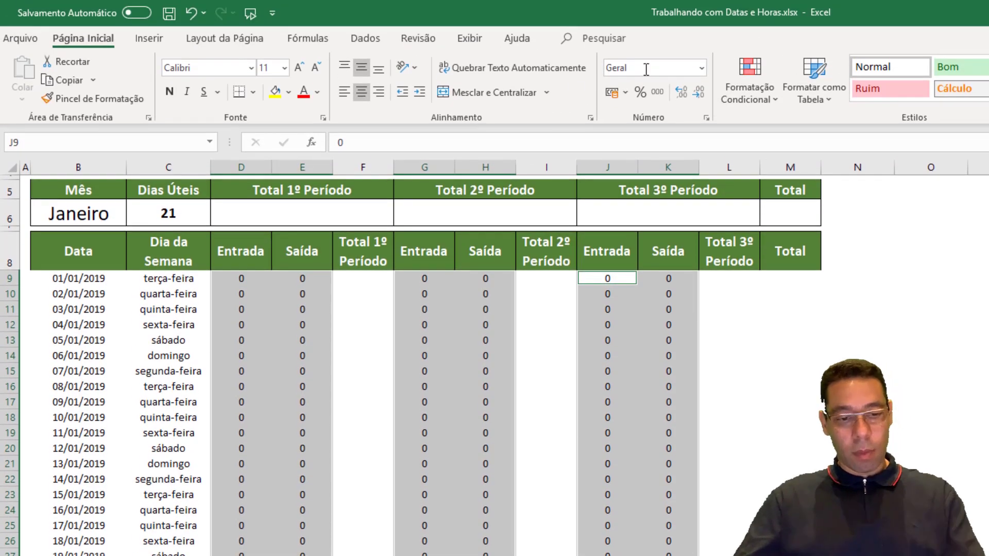
Apply the custom number format hh:mm to the selected Entrada and Saída cells
click(701, 68)
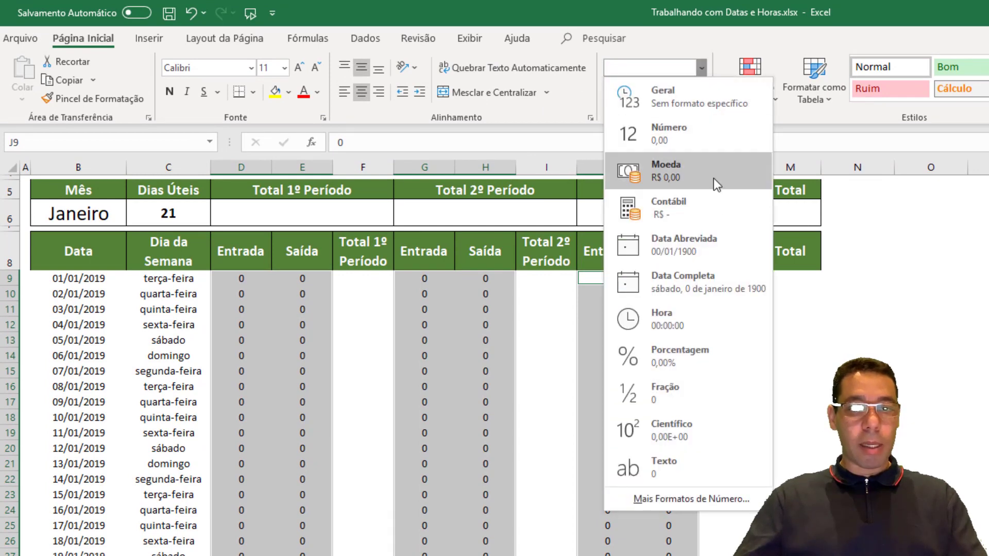
click(672, 498)
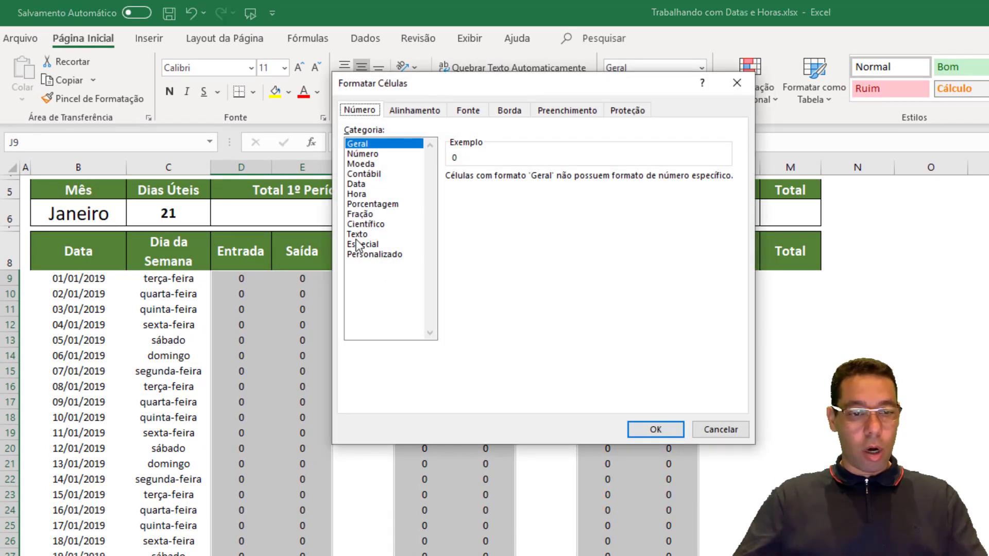
click(363, 195)
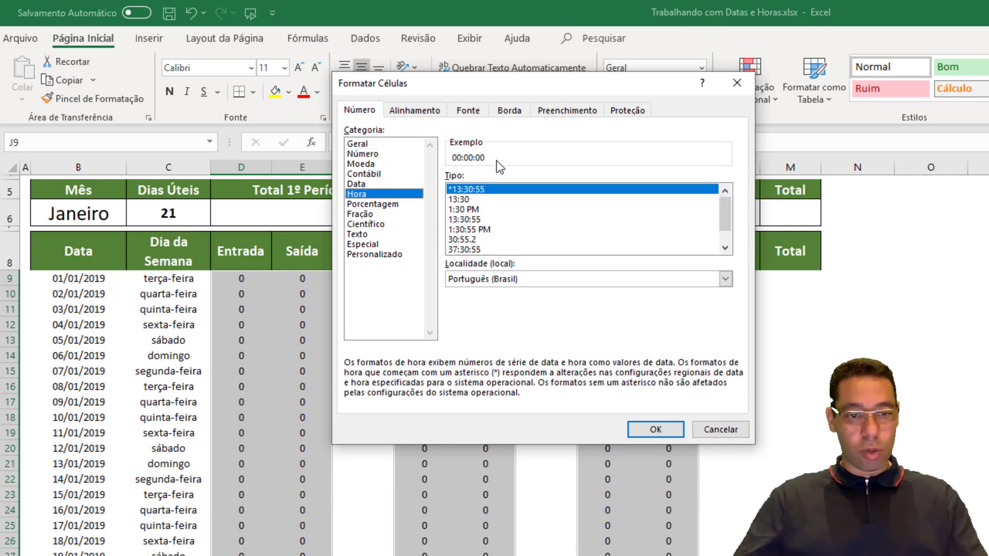
click(375, 254)
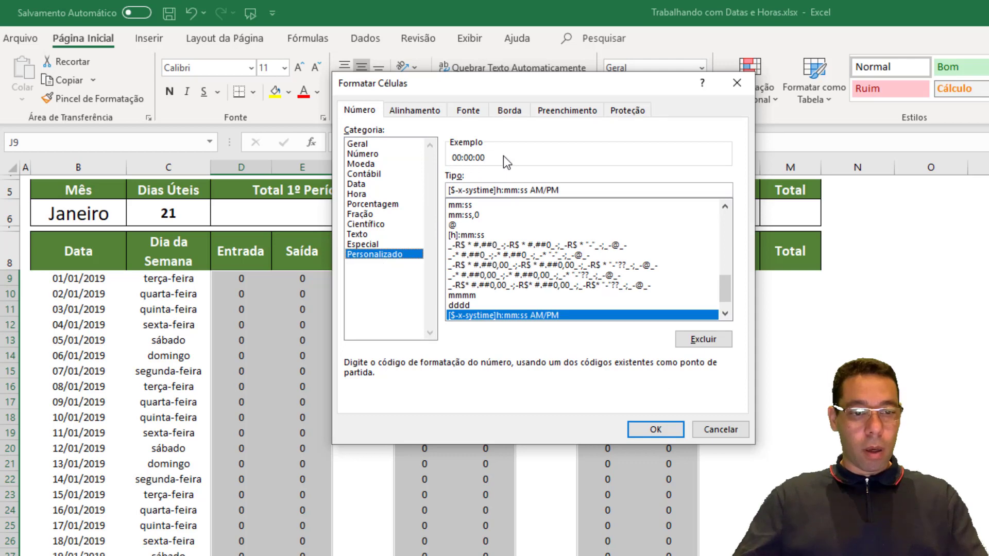
drag(562, 190, 413, 190)
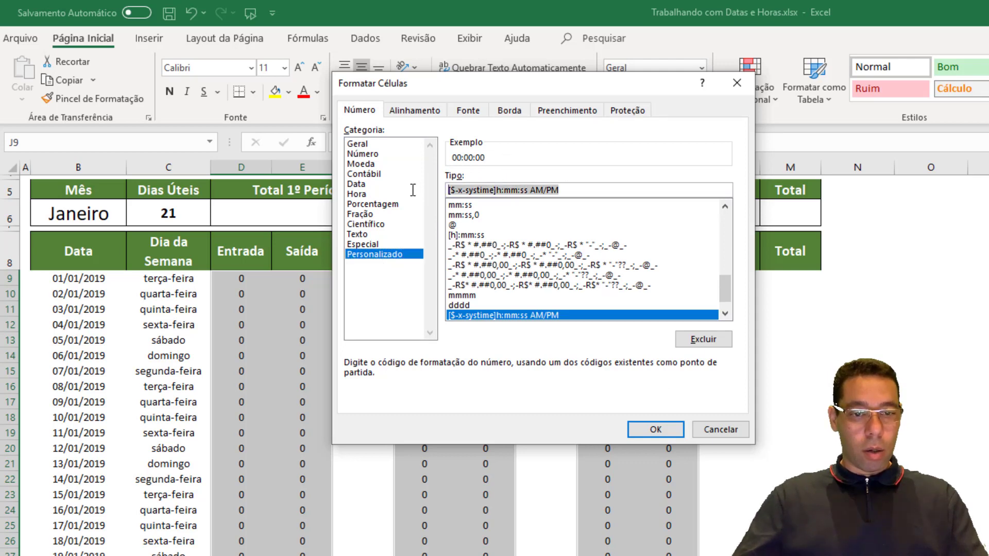
text(hh:mm)
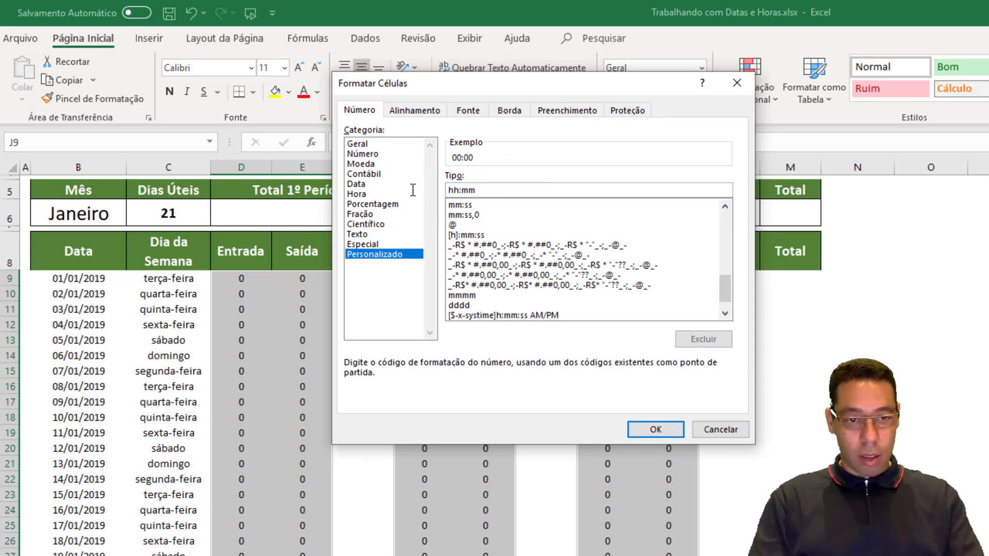
click(654, 431)
Enter the formula =E9-D9 in F9 to calculate the first day's Total 1º Período
click(361, 265)
click(361, 280)
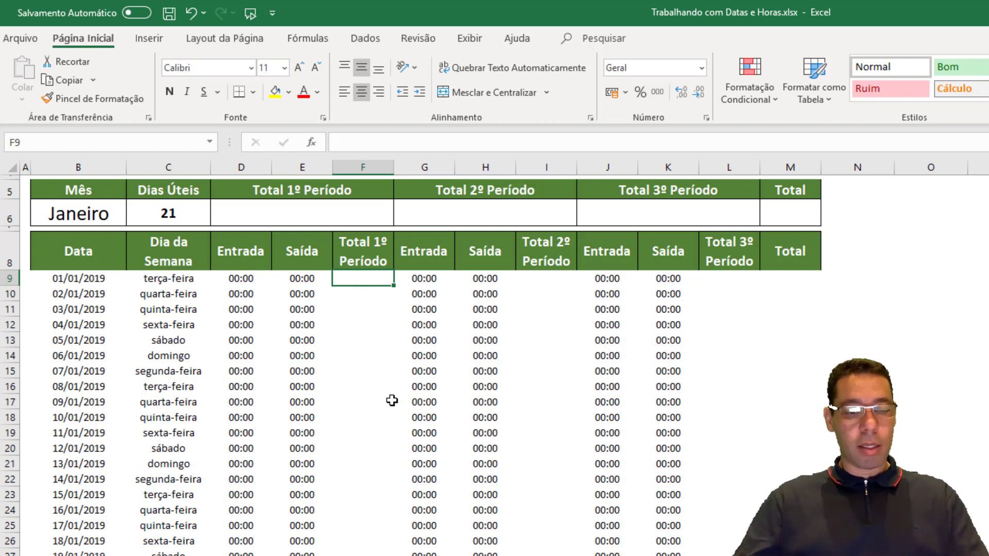
text(=)
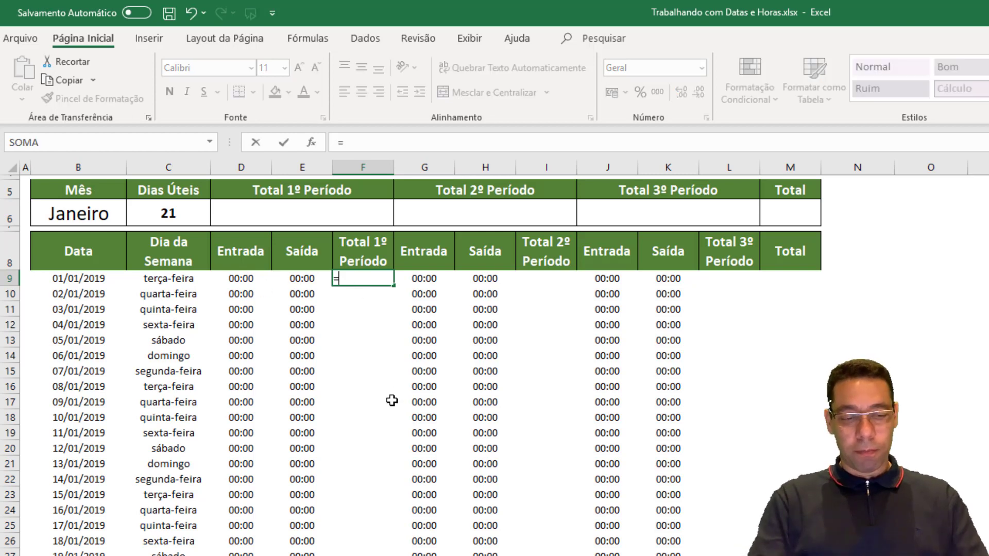
key(Left)
text(-)
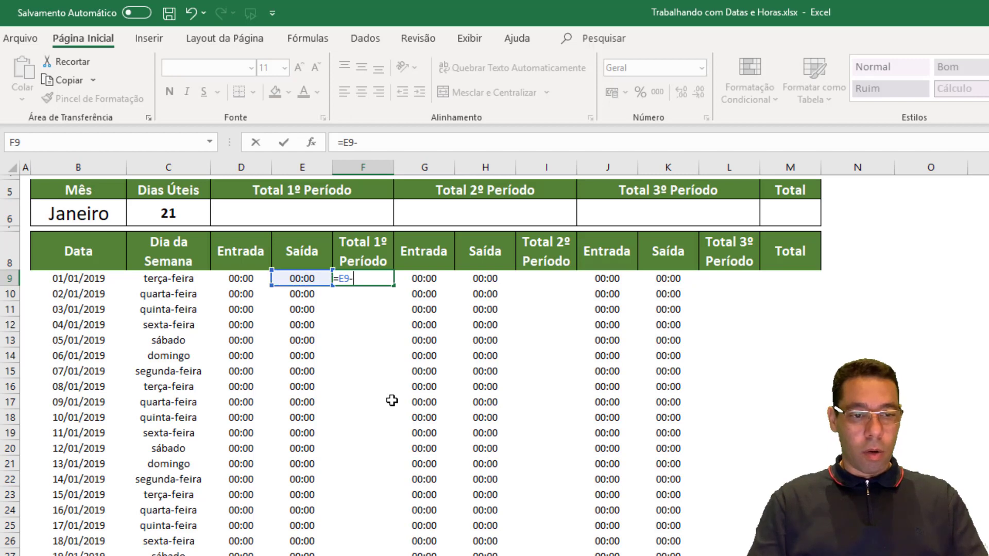
key(Left)
key(Left)
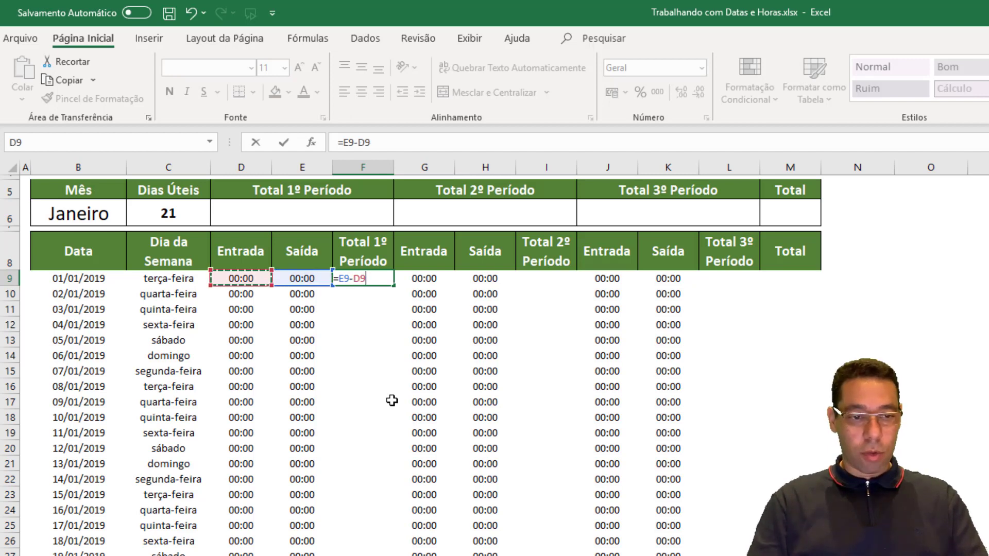
key(Return)
key(Up)
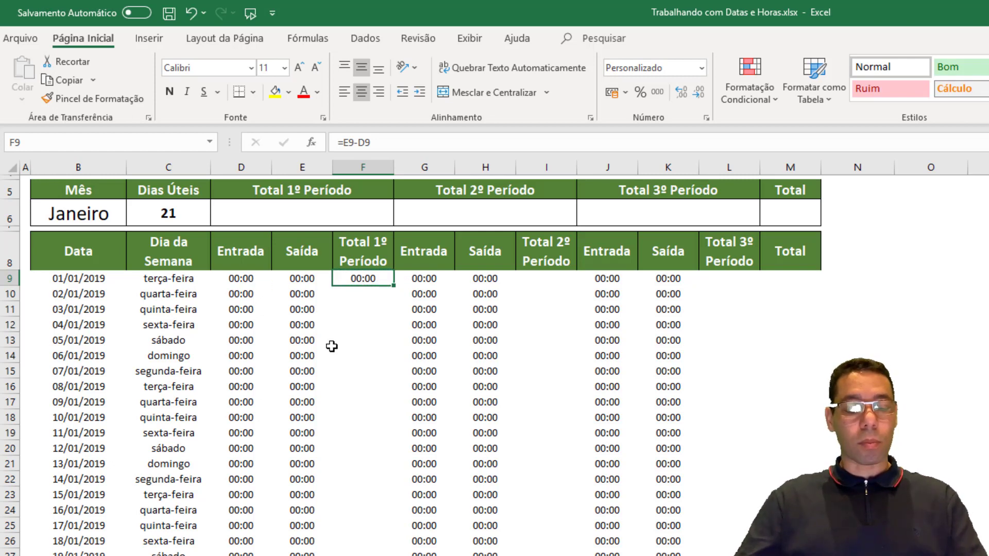
Set the first day's Entrada of the first period in D9 to 08:00
click(242, 279)
text(08:)
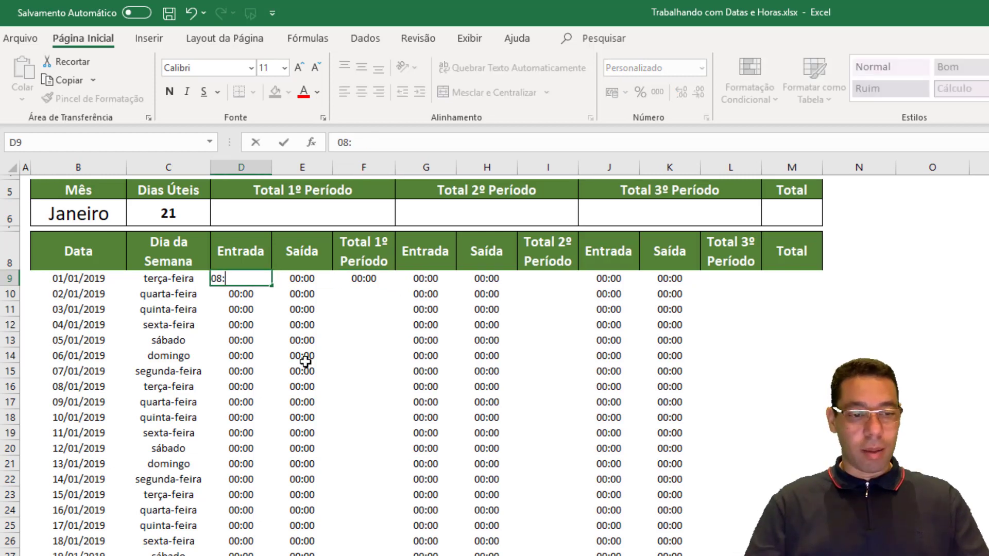
text(00)
key(Return)
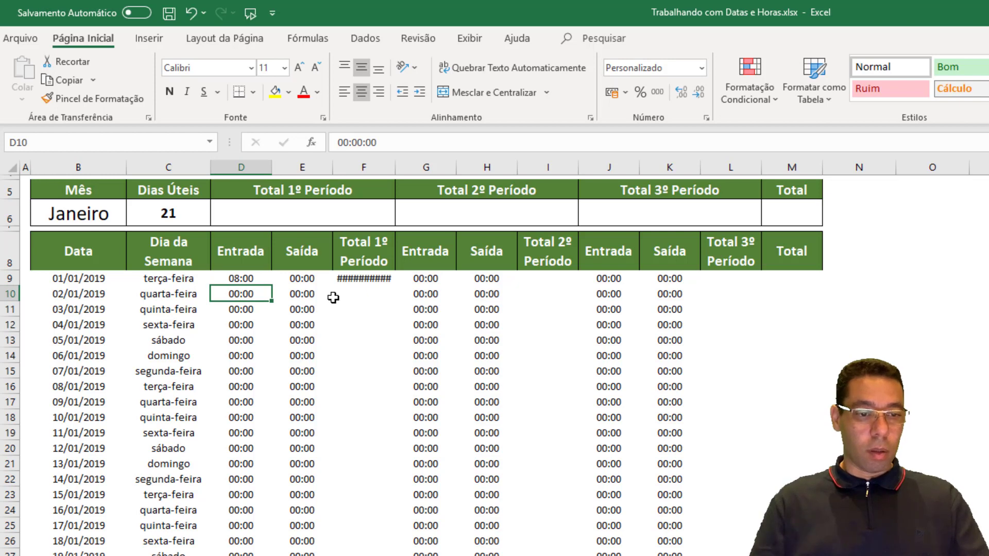
Replace the F9 formula with =SE(E9=0;0;E9-D9) so the period total is zero when Saída is zero
click(350, 278)
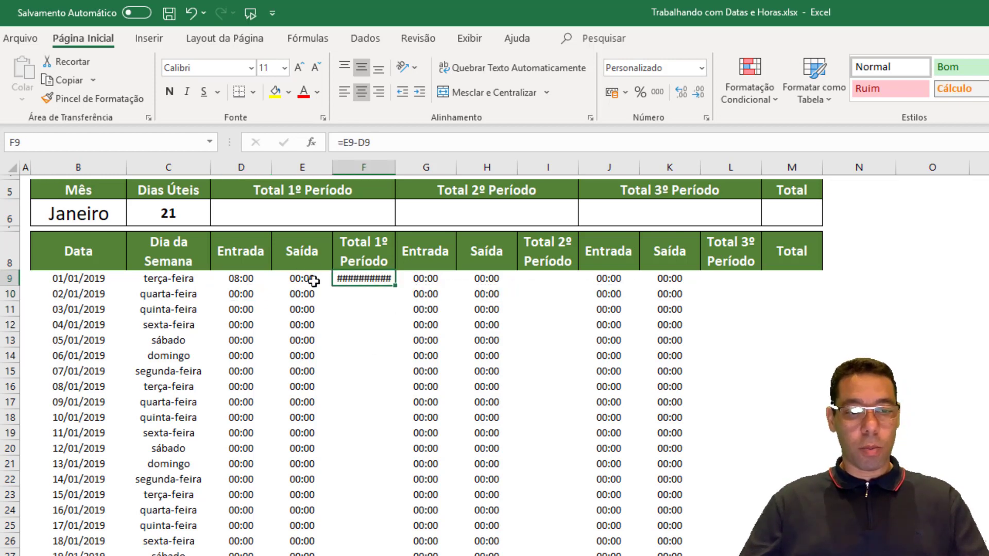
mouse_move(361, 280)
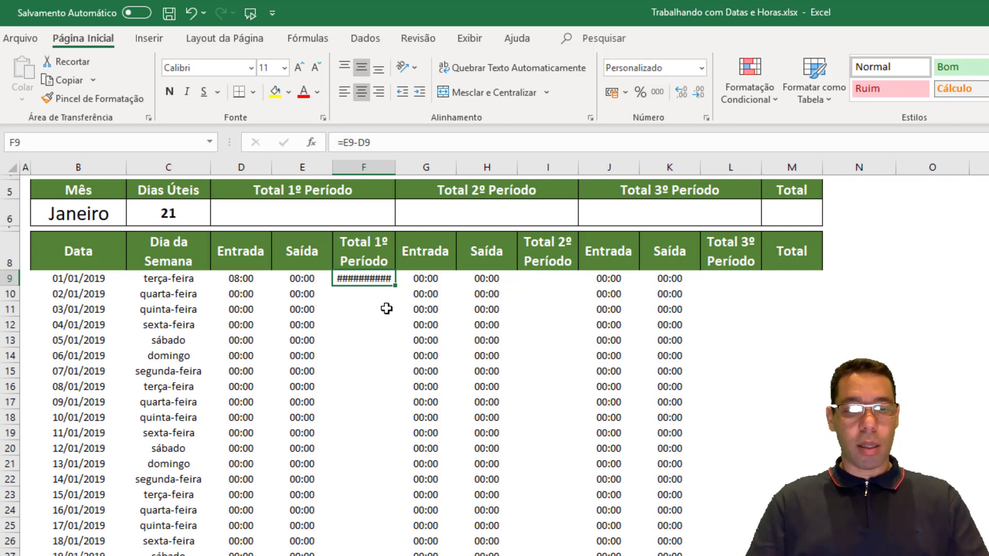
text(=SE()
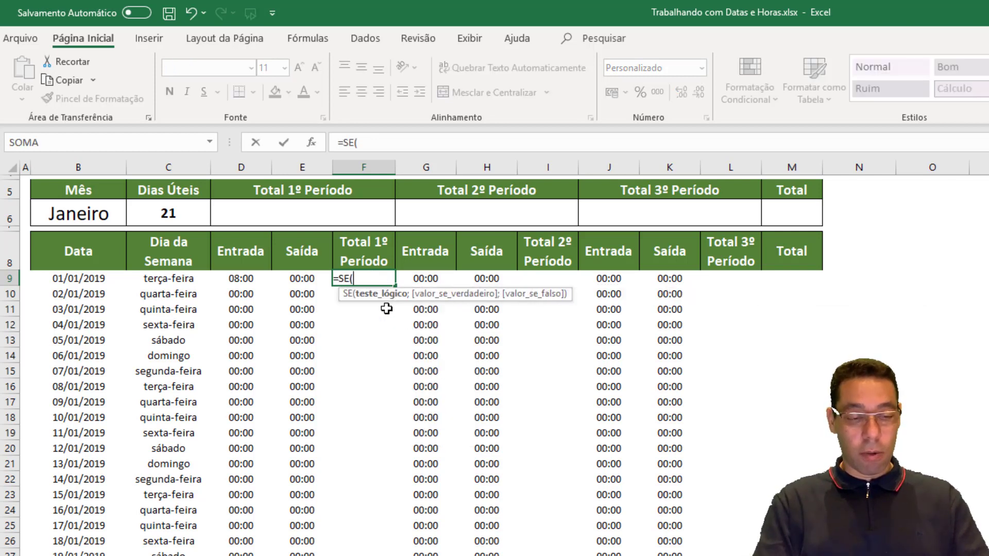
key(Left)
text(=0)
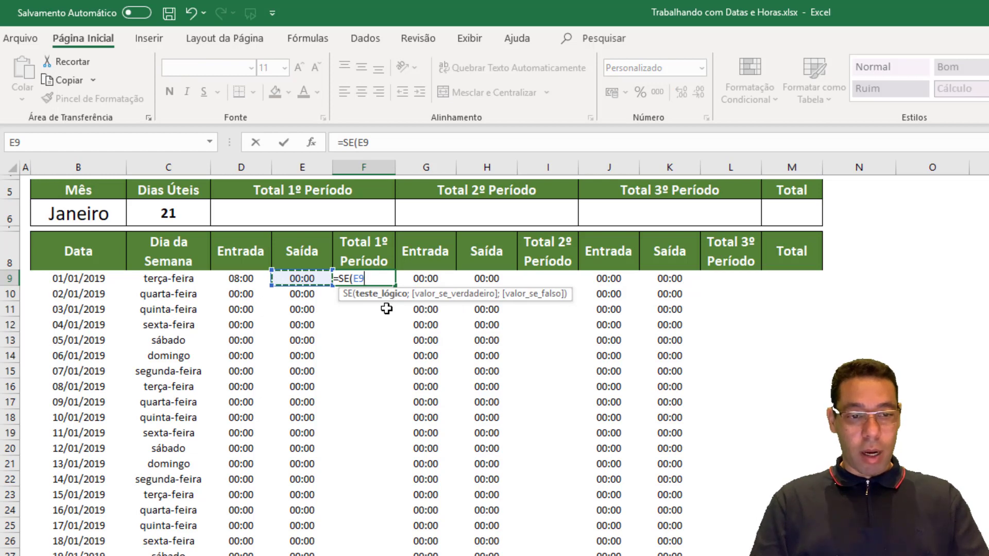
text(;0)
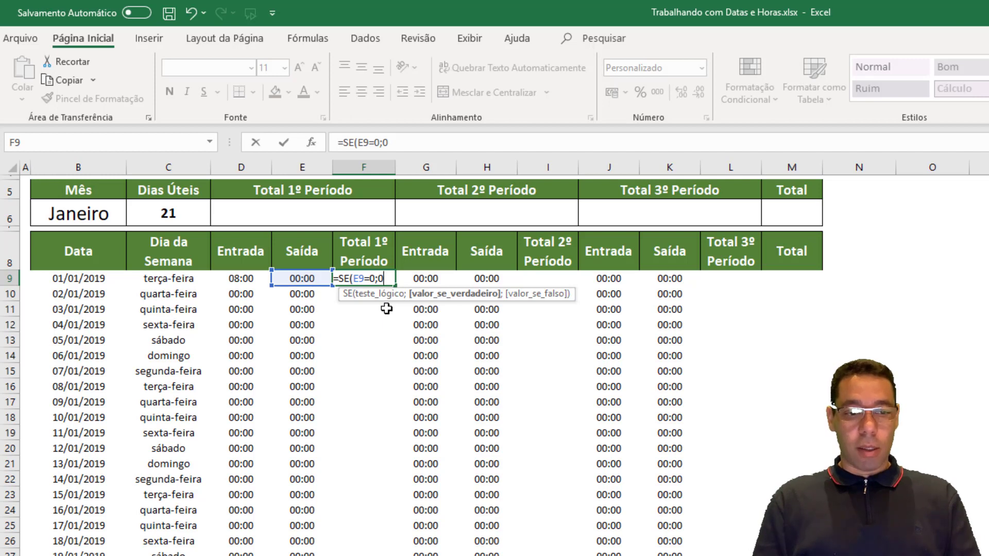
text(;)
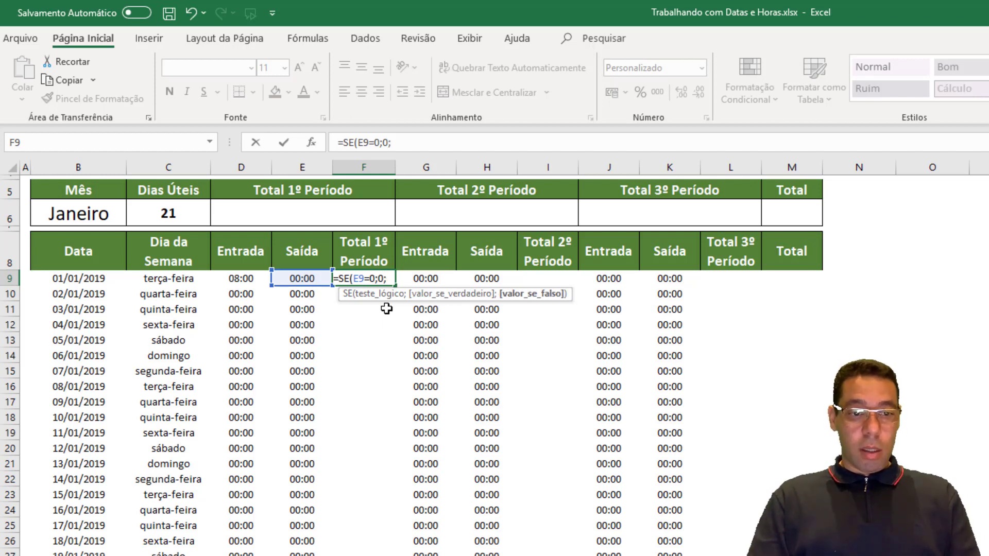
key(Left)
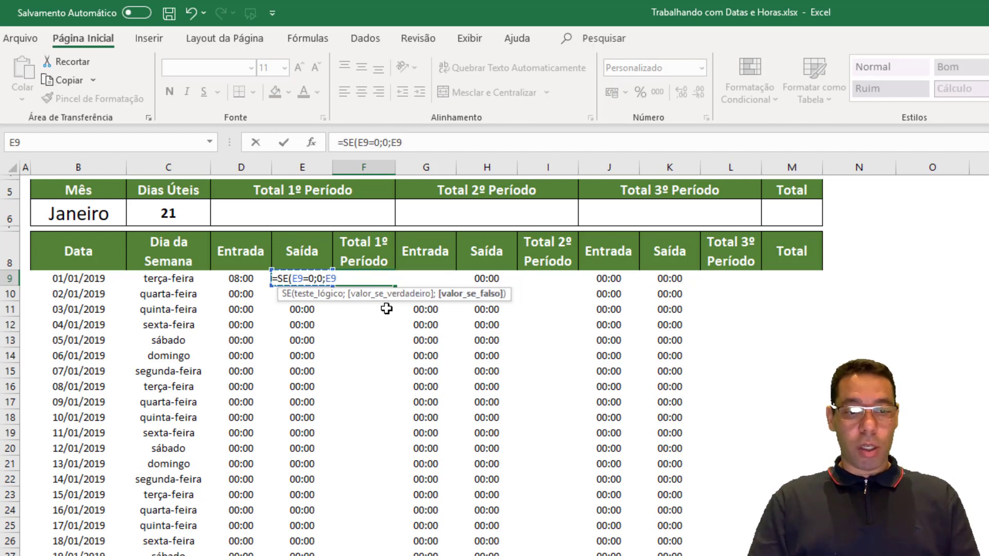
text(-)
key(Left)
key(Left)
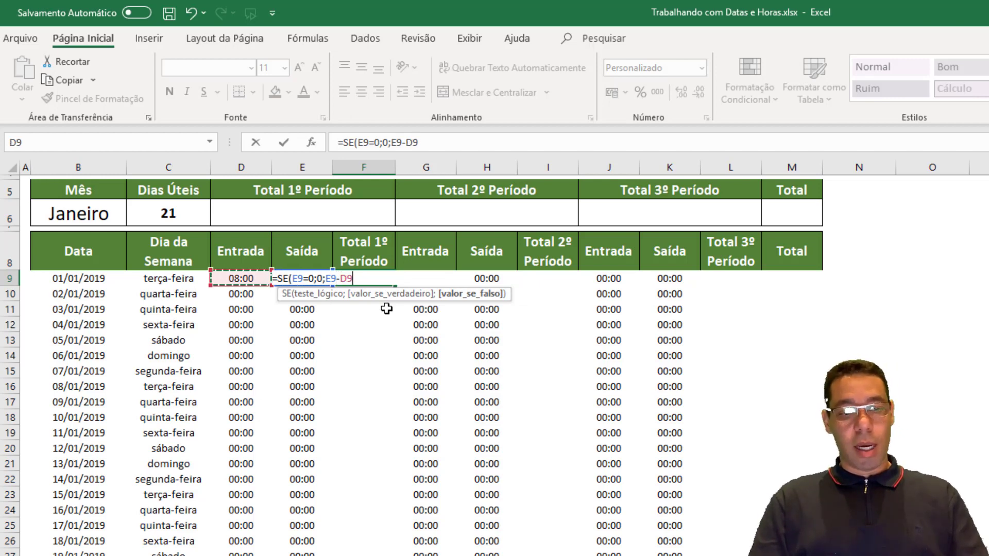
text())
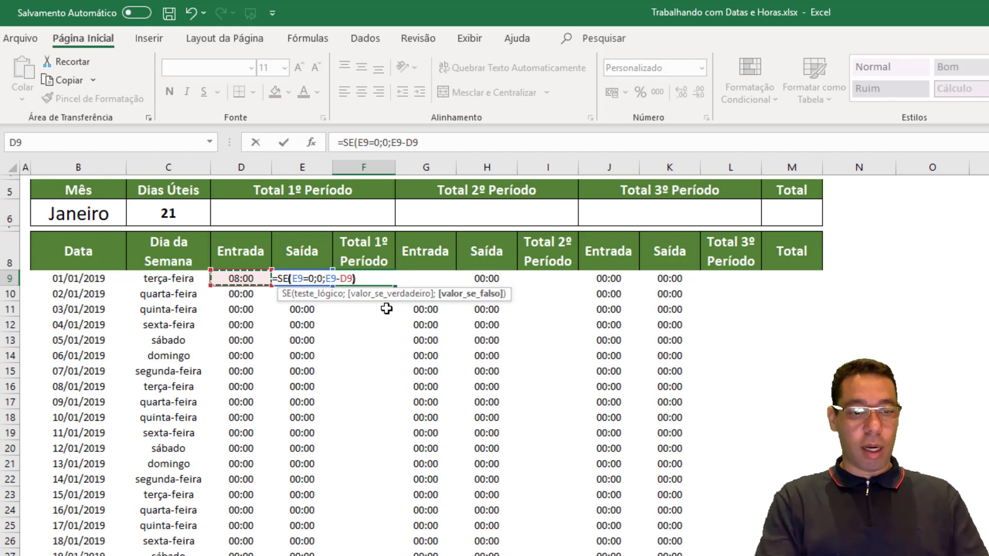
key(Return)
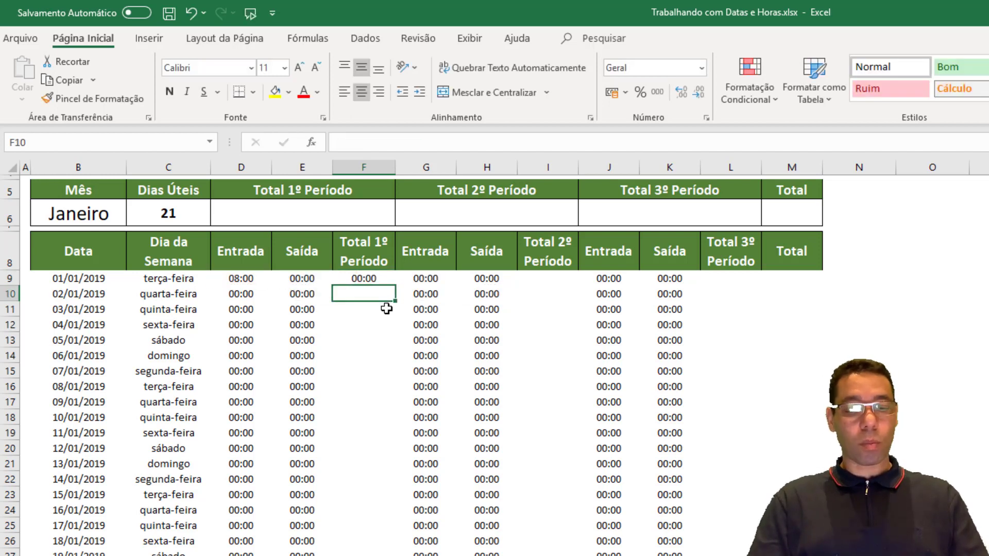
Set the first day's Saída of the first period in E9 to 12:00
key(Up)
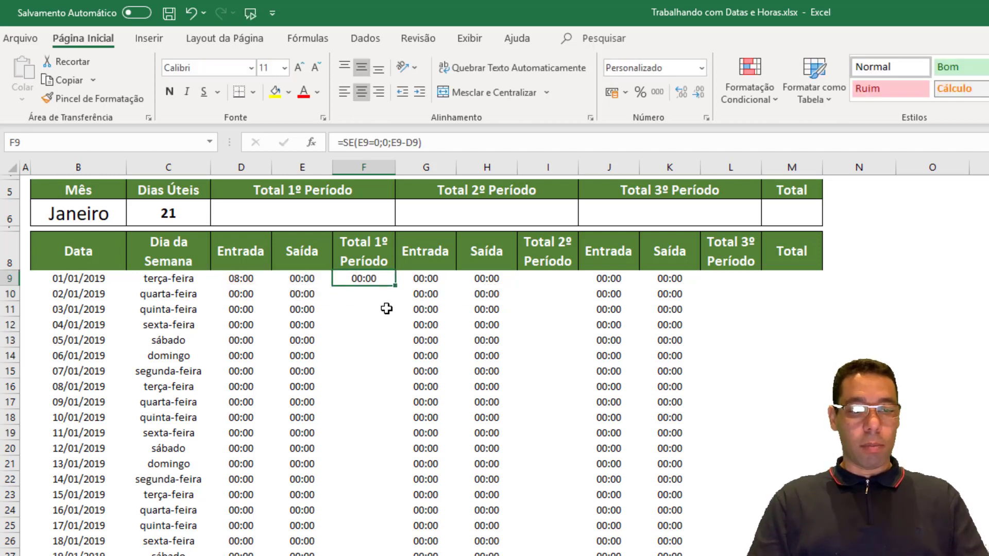
key(Left)
text(12)
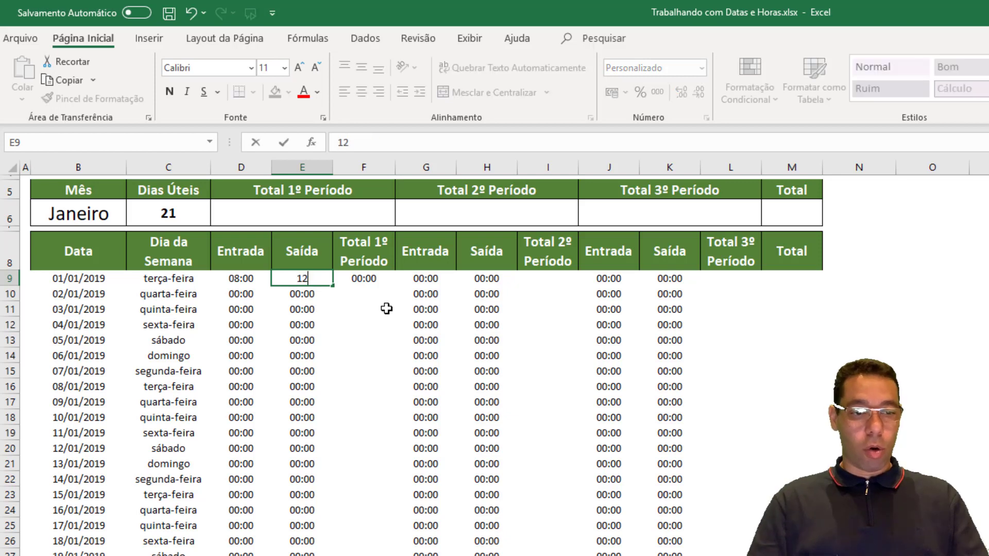
text(:00)
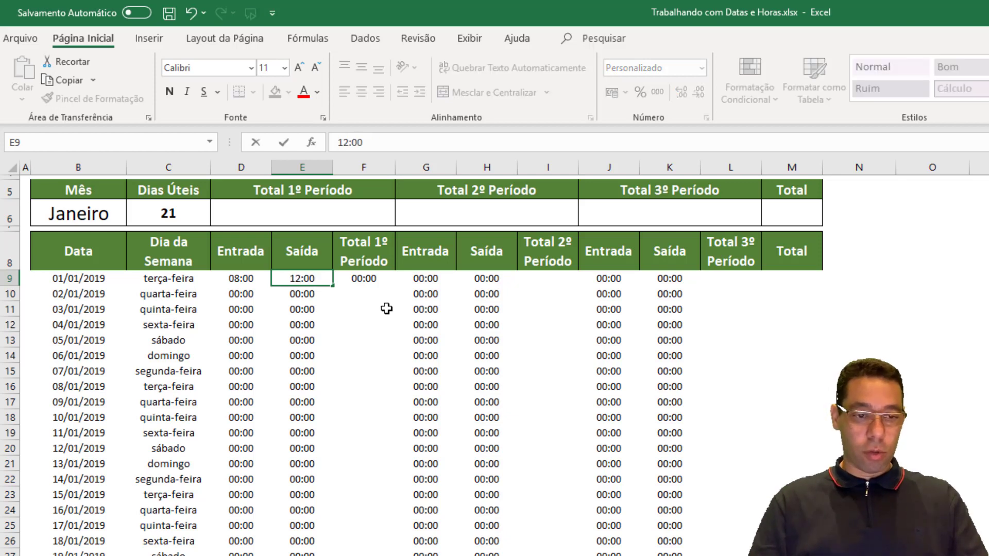
key(Return)
Copy the F9 period-total formula into F10:F39, I9:I39 and L9:L39 to cover all three periods
key(Up)
key(Right)
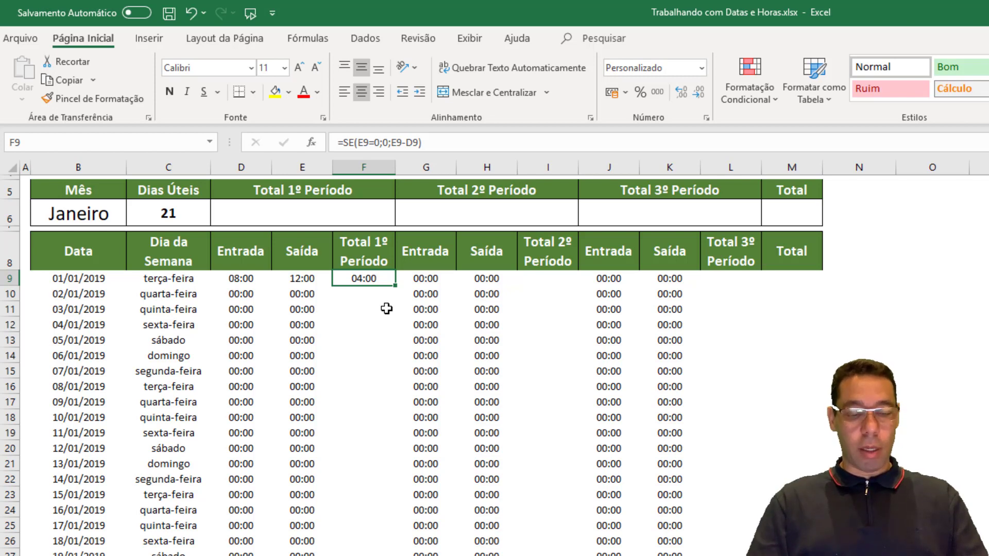
key(ctrl+c)
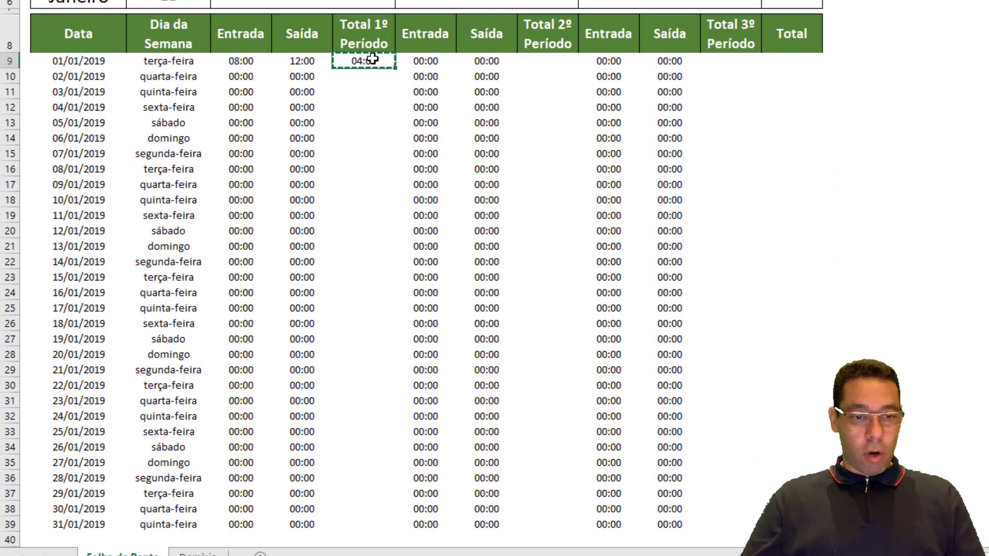
drag(370, 77, 366, 523)
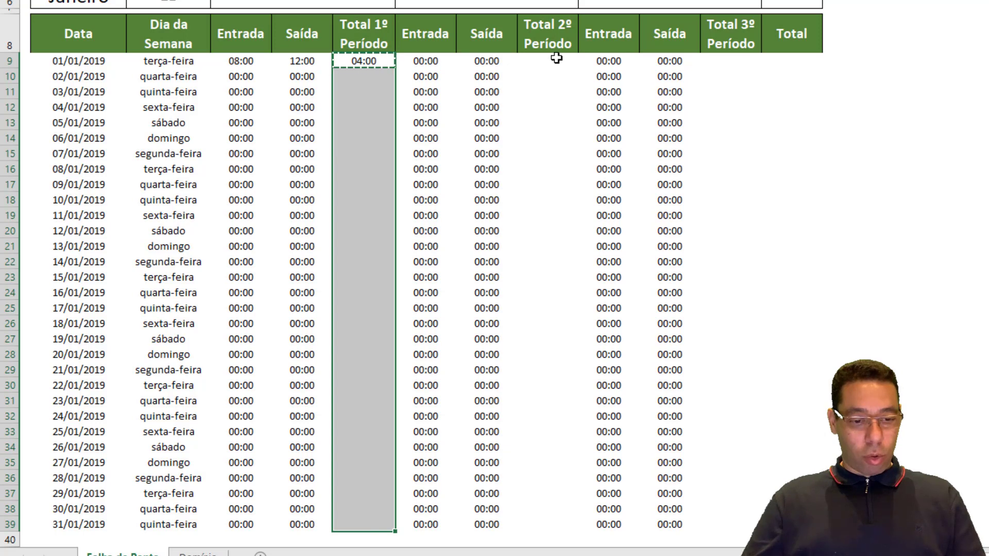
drag(556, 57, 540, 525)
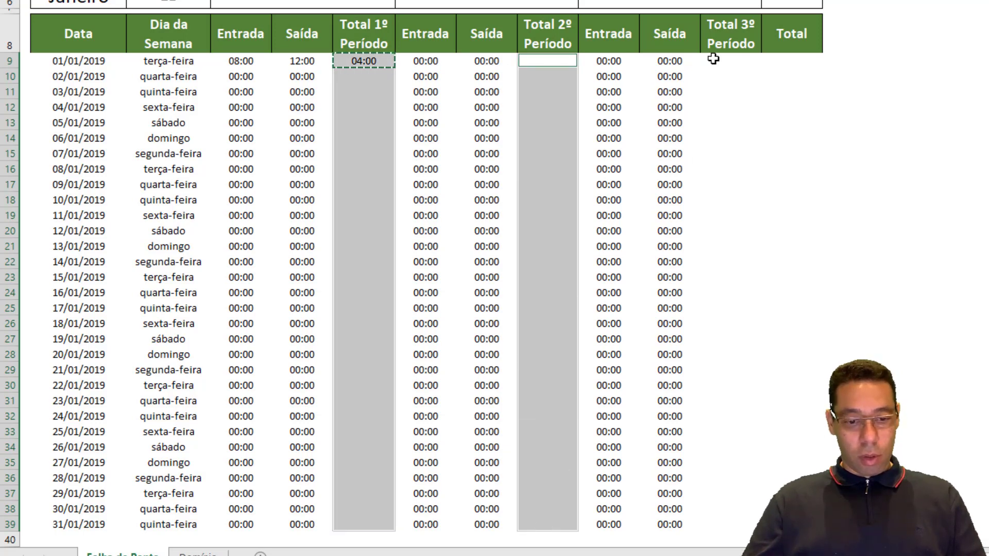
drag(724, 62, 732, 518)
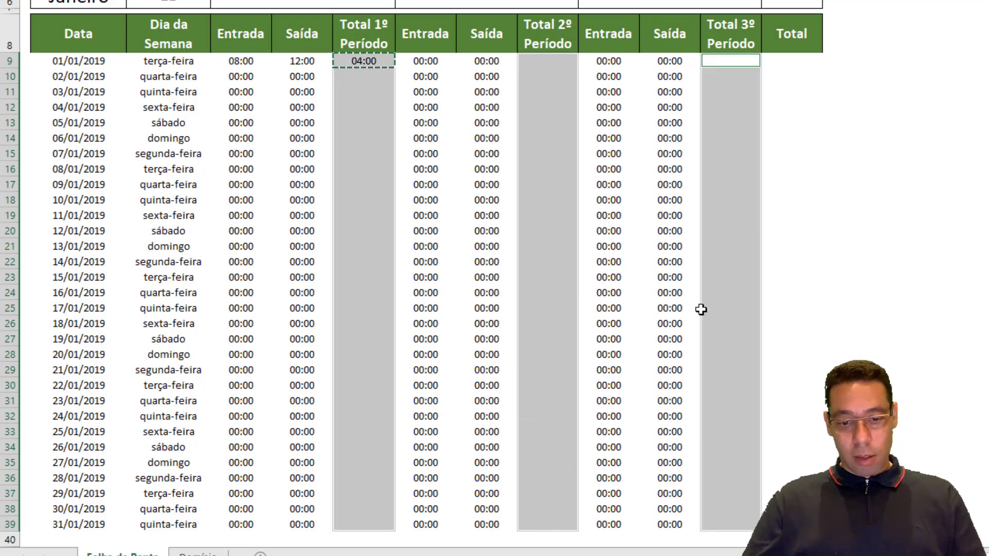
key(Return)
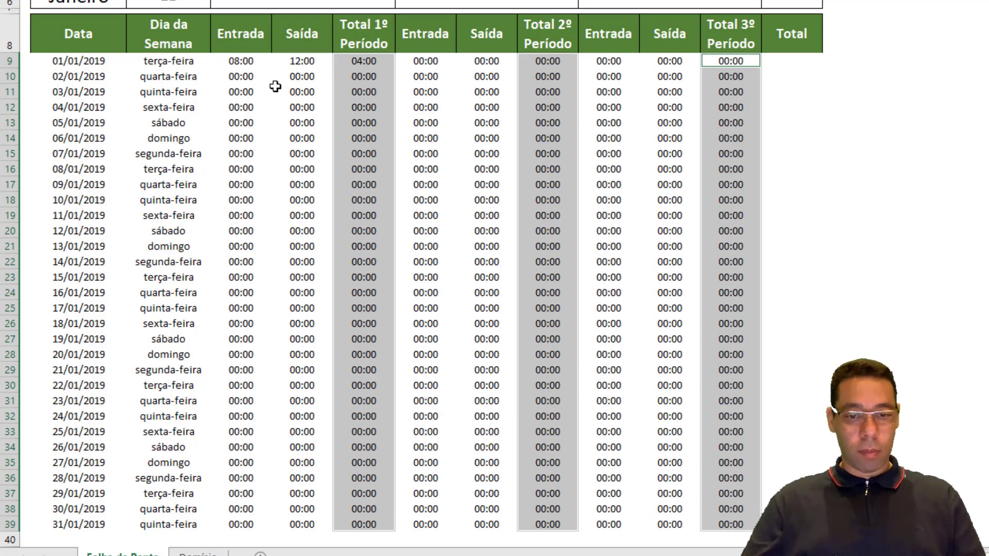
Reset the first day's Entrada and Saída of the first period in D9 and E9 to 0
click(244, 64)
text(0)
key(Tab)
text(0)
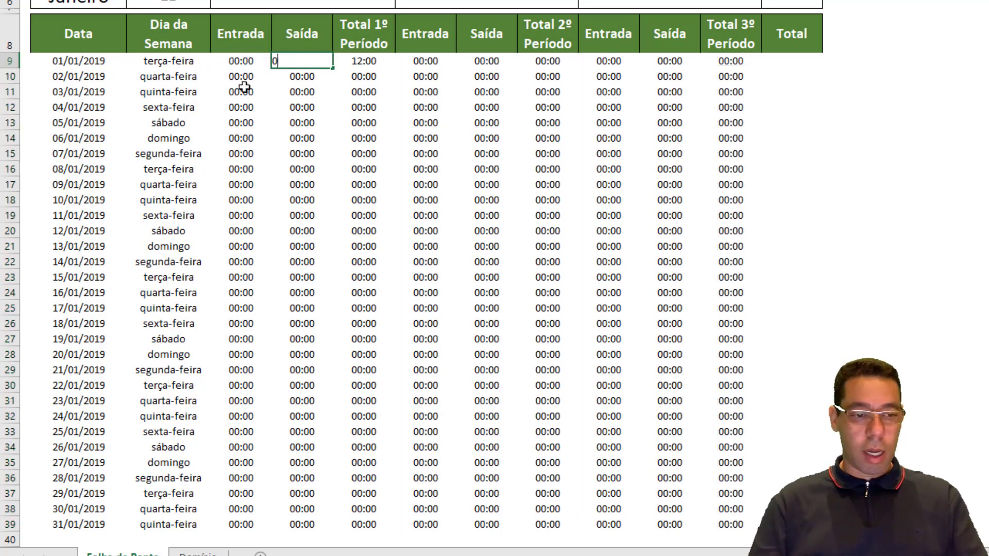
key(Tab)
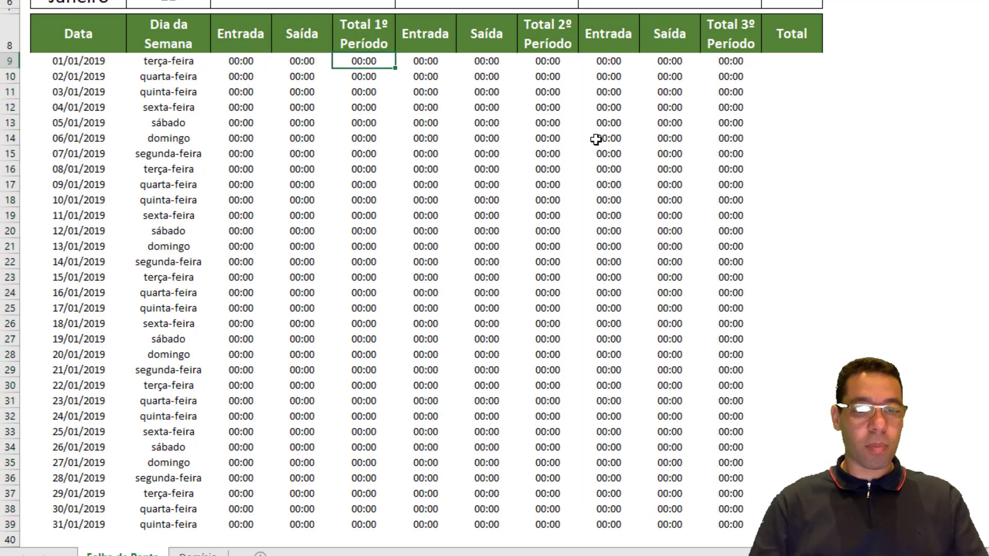
Enter the formula =SOMA(F9;I9;L9) in M9 to add up the first day's three period totals
click(797, 61)
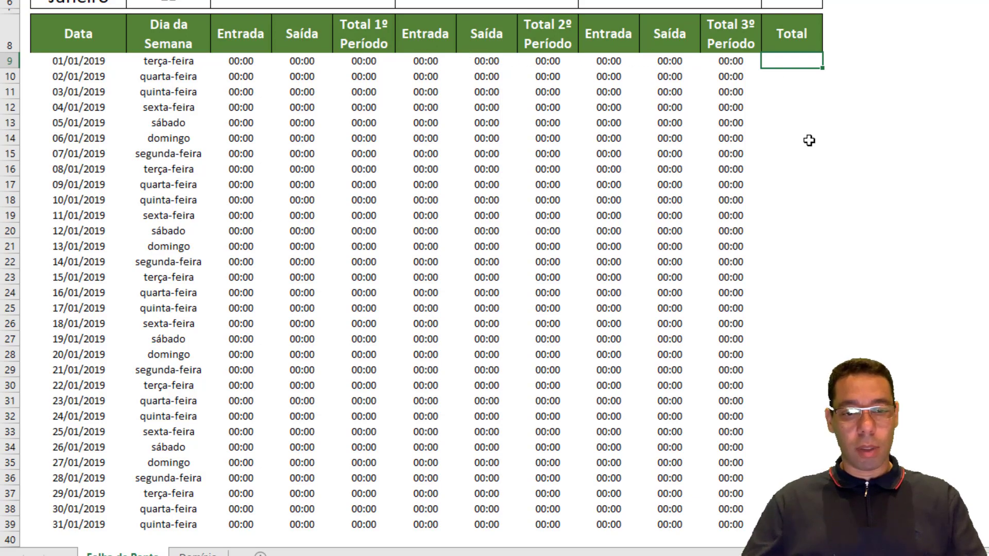
text(=soma)
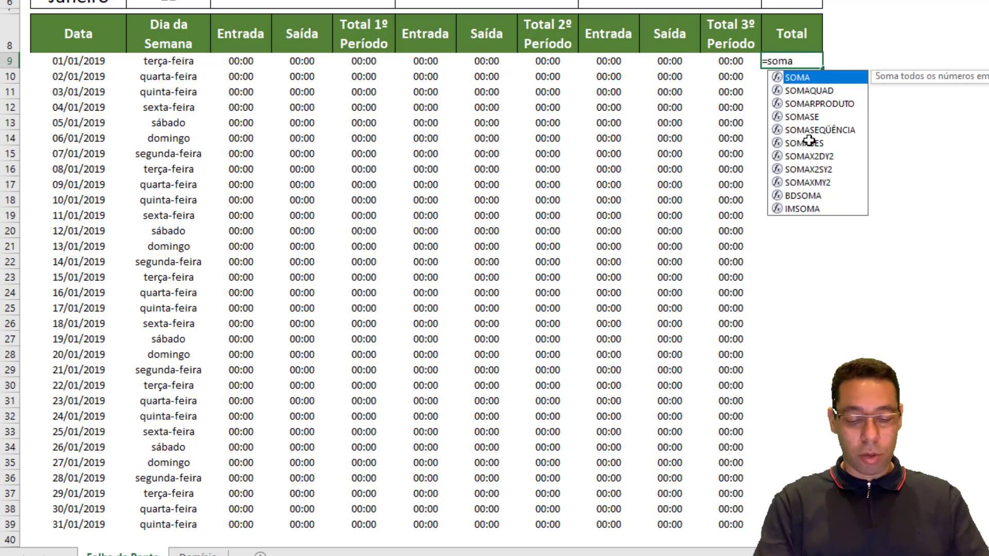
key(Tab)
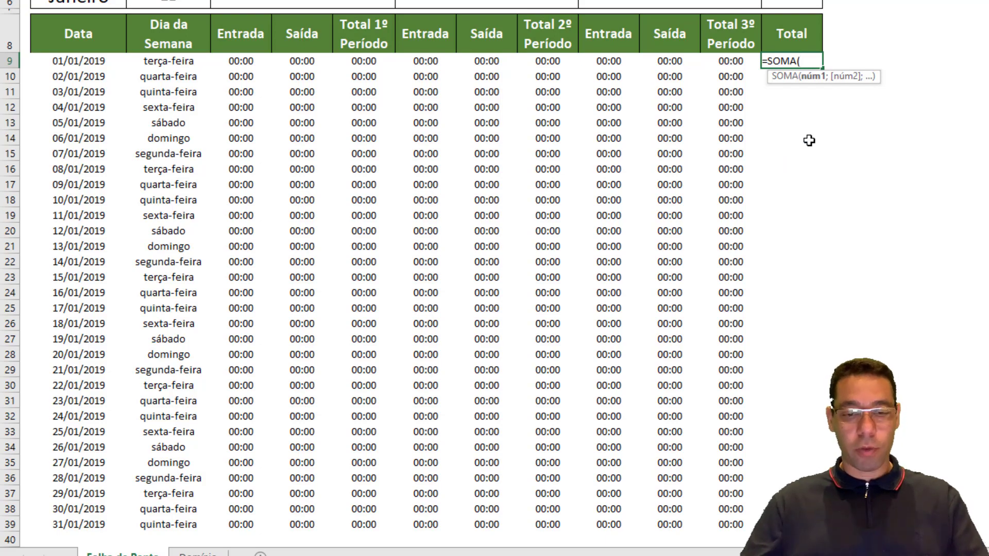
click(360, 62)
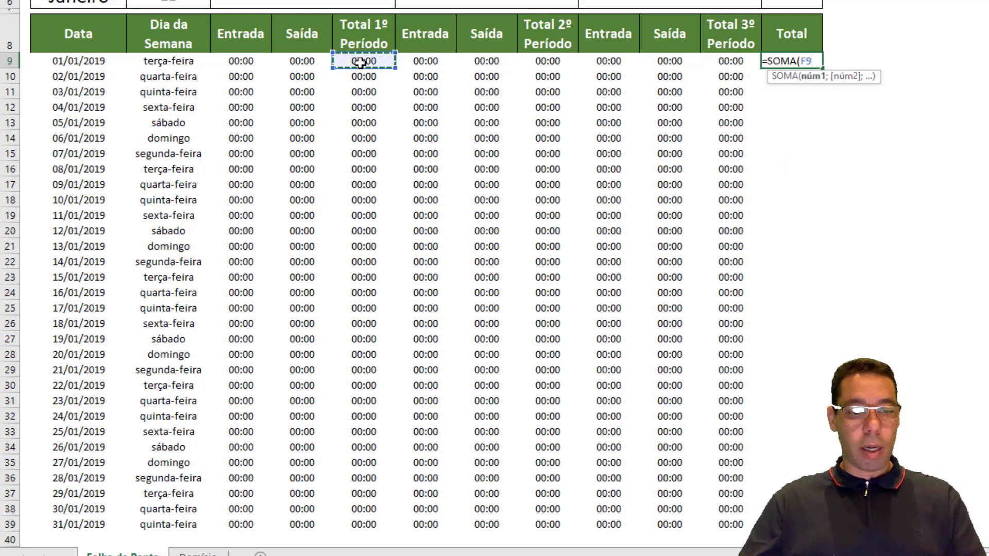
text(;)
click(539, 60)
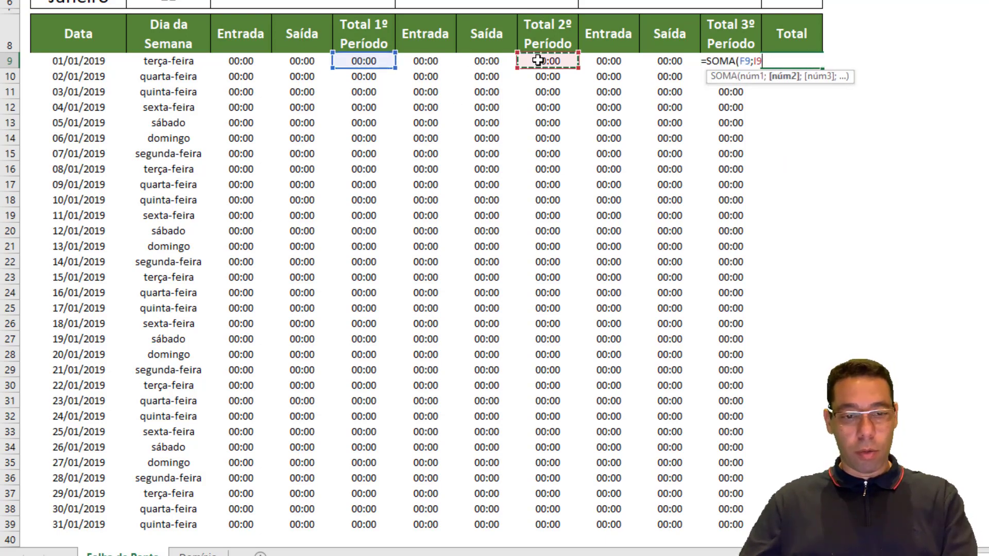
text(;)
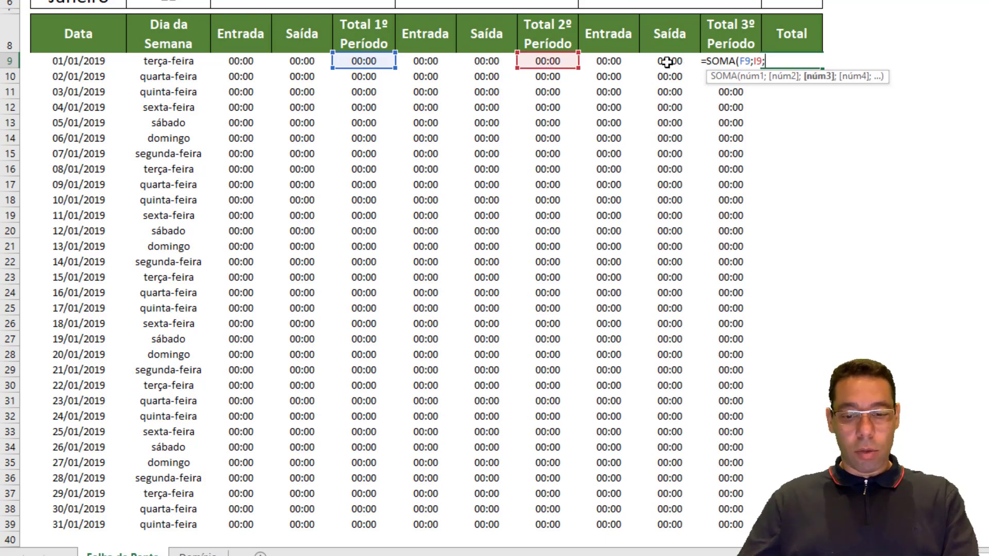
click(726, 60)
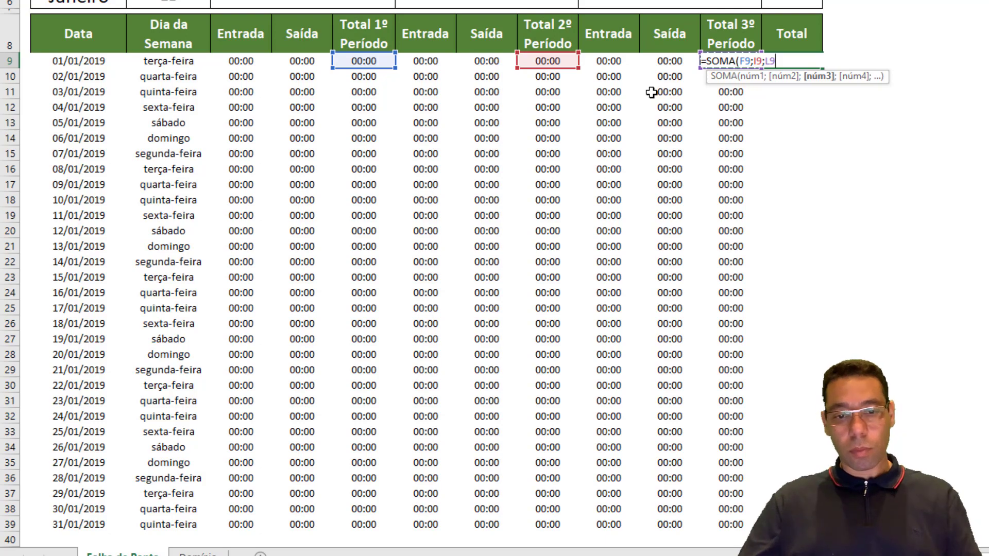
text())
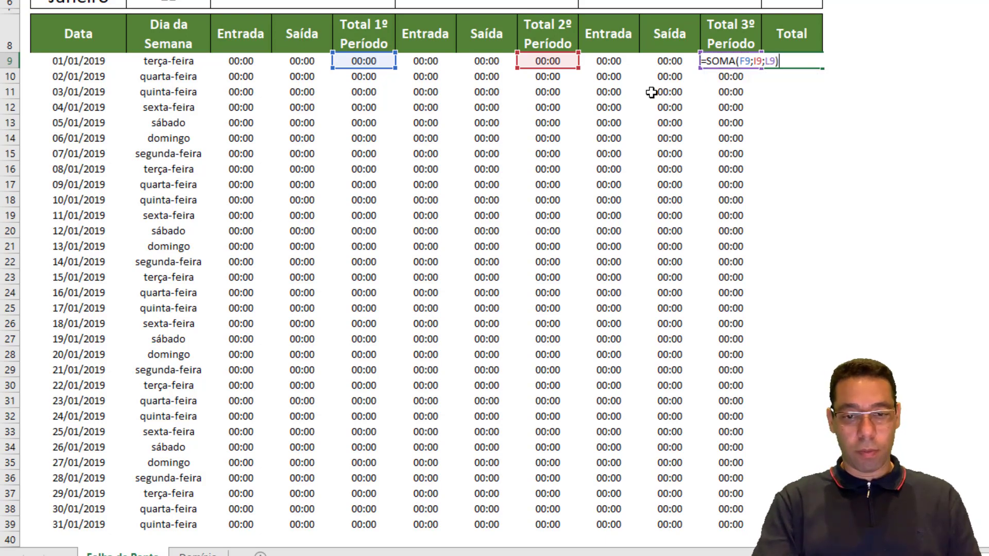
key(Return)
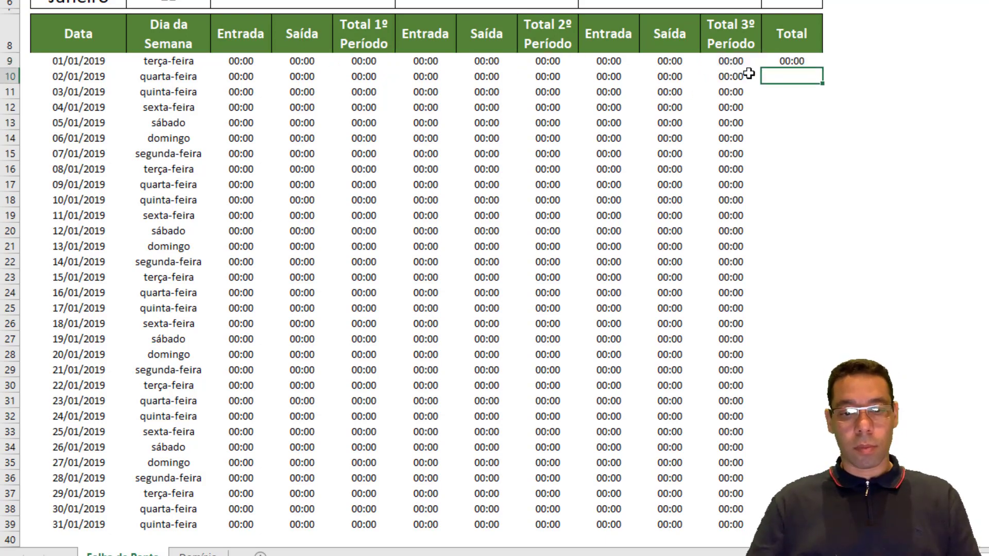
Fill the M9 daily Total formula down the column through row 39
click(797, 60)
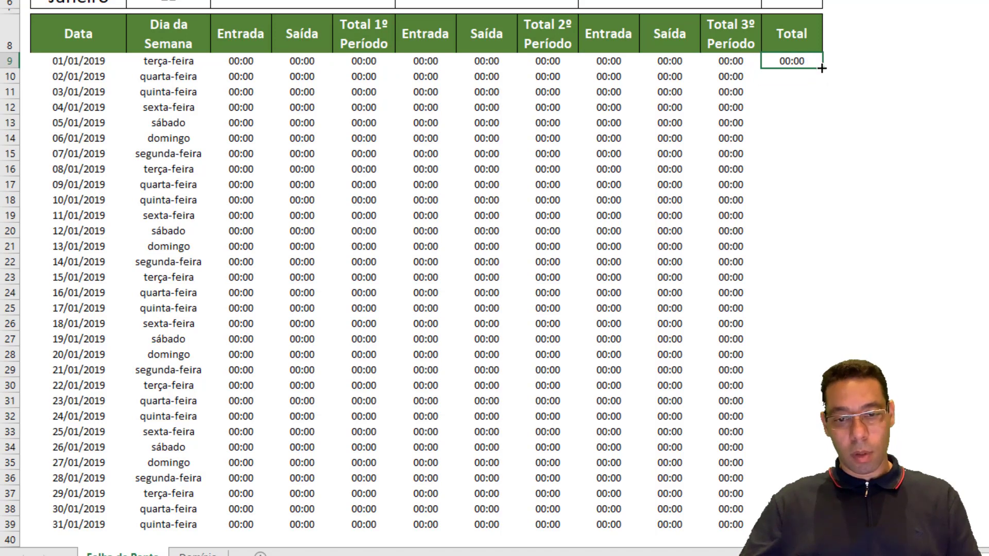
double_click(823, 68)
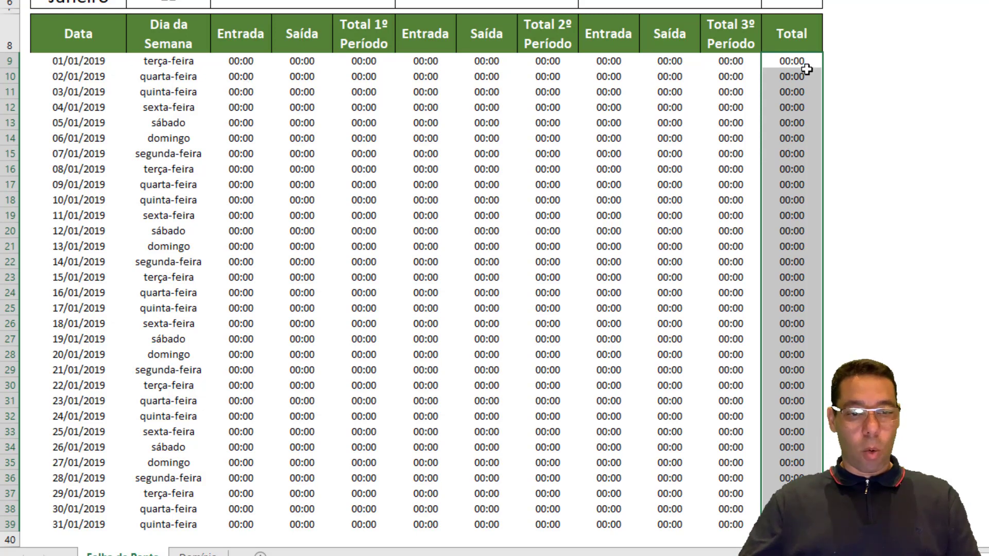
click(795, 58)
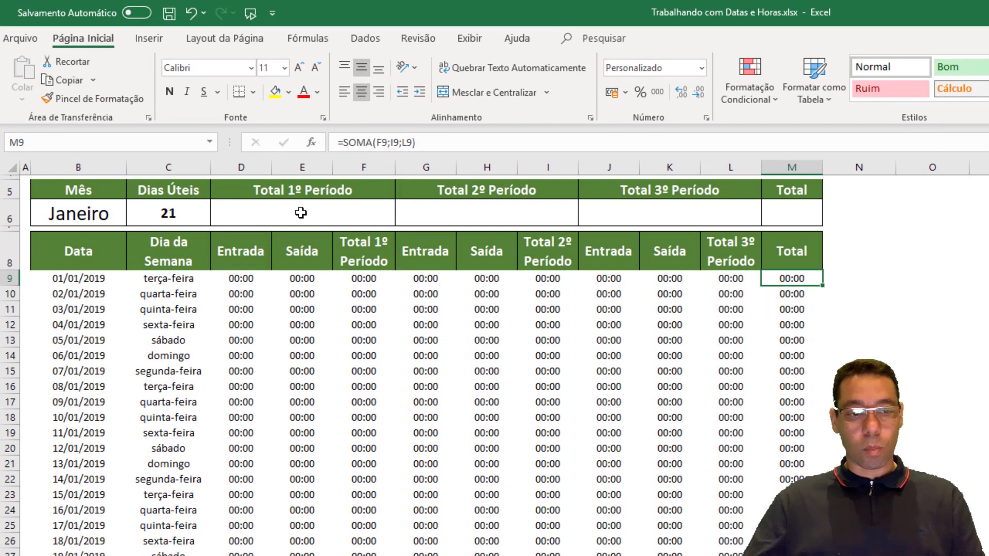
click(301, 212)
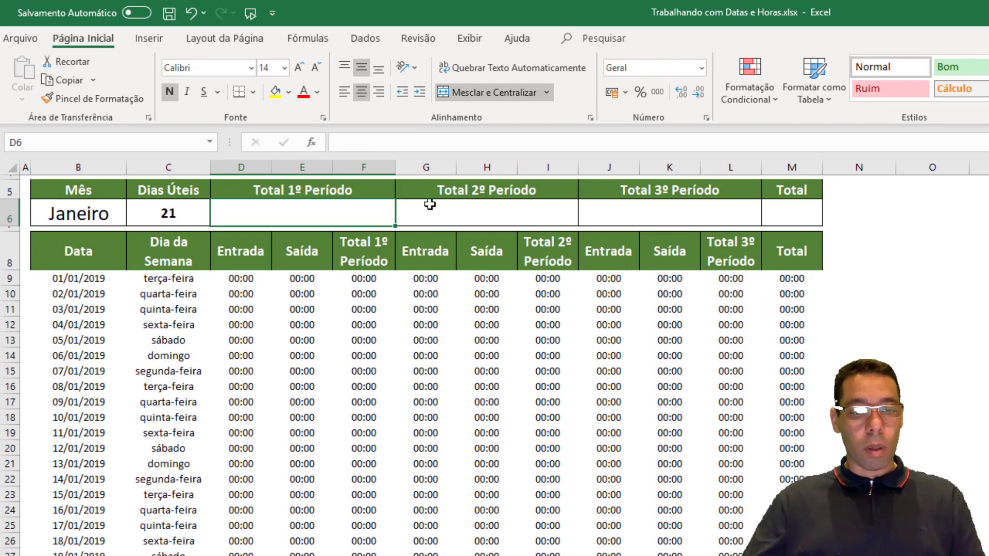
click(430, 206)
click(644, 214)
click(314, 212)
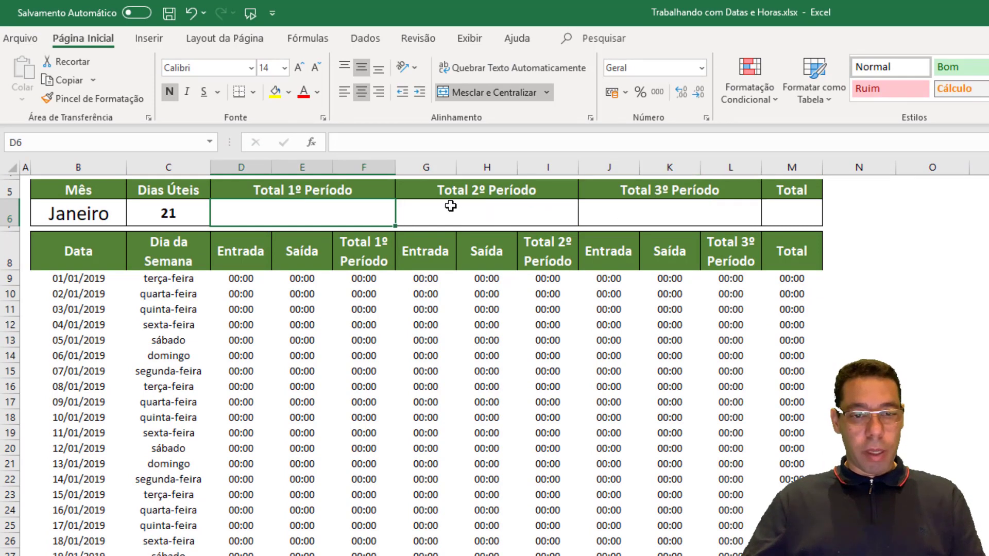
click(451, 207)
click(676, 213)
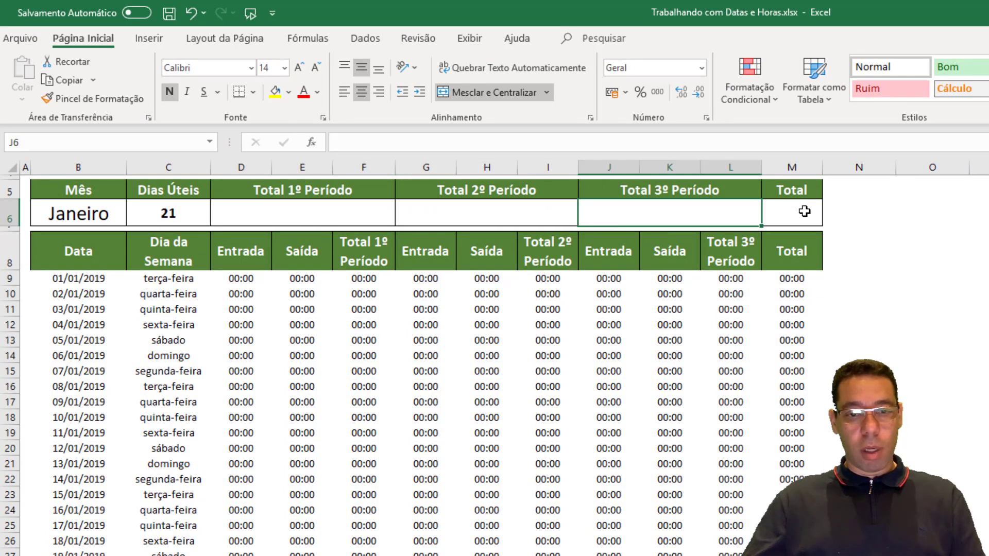
click(780, 213)
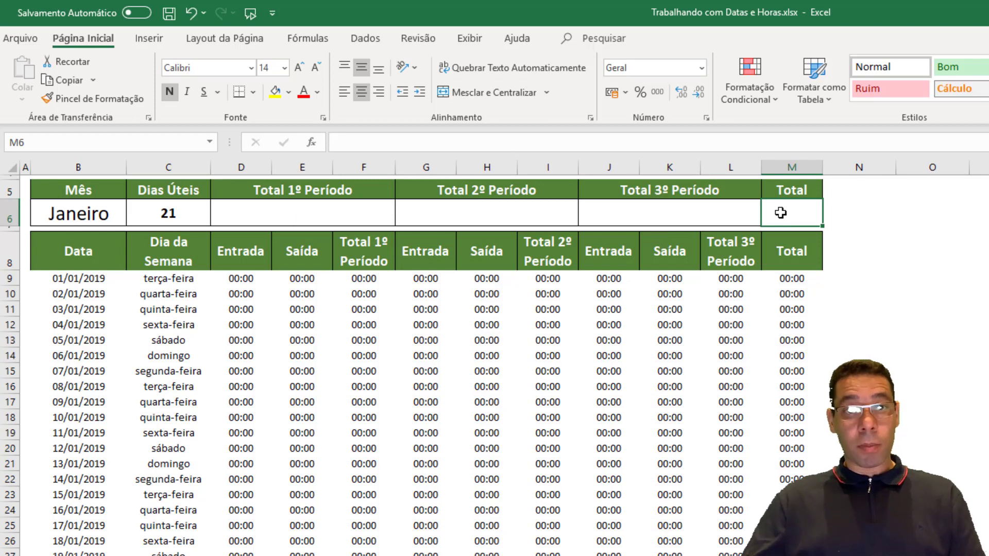
Enter the formula =SOMA(F9:F39) in D6 to calculate the month's Total 1º Período
click(290, 217)
text(=som)
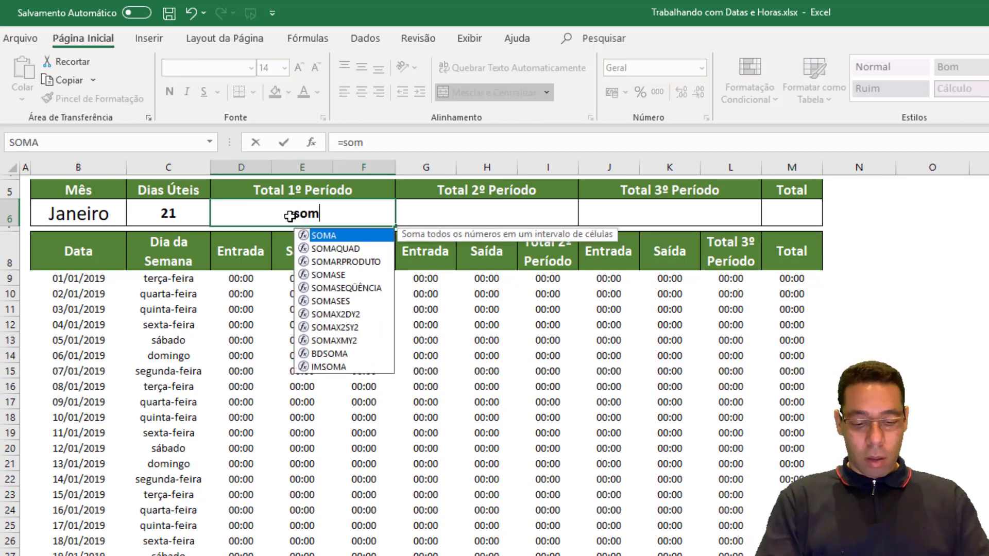
key(Tab)
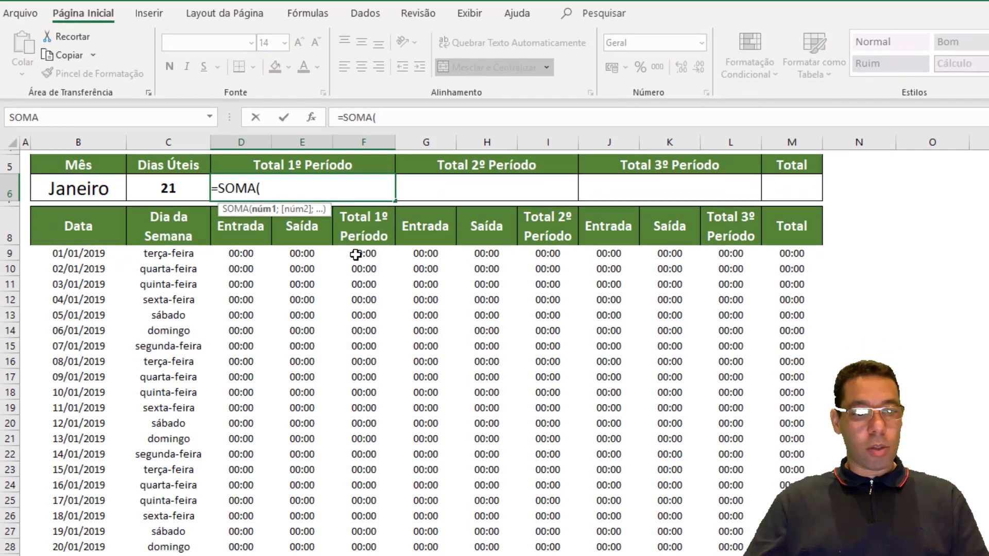
drag(364, 279, 363, 402)
drag(361, 298, 353, 555)
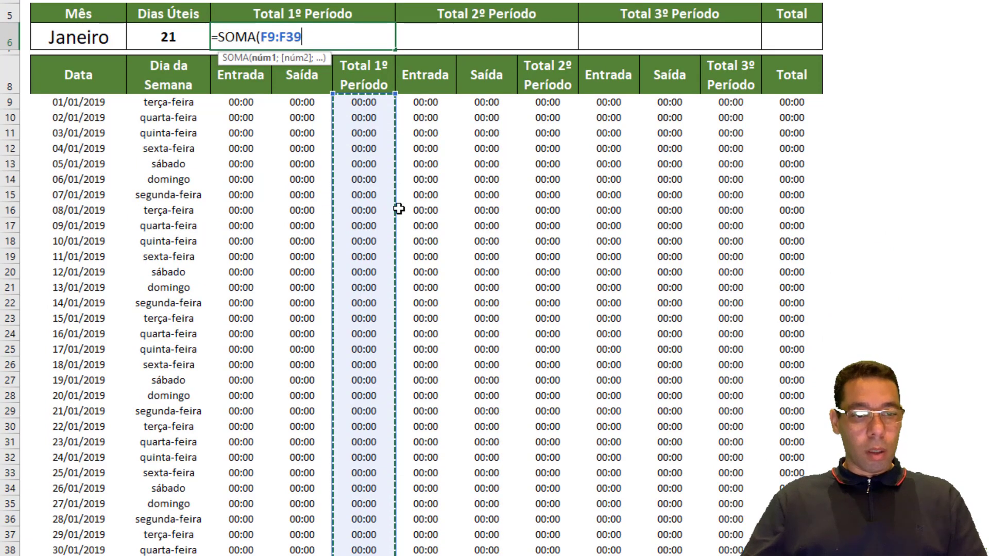
text())
key(Return)
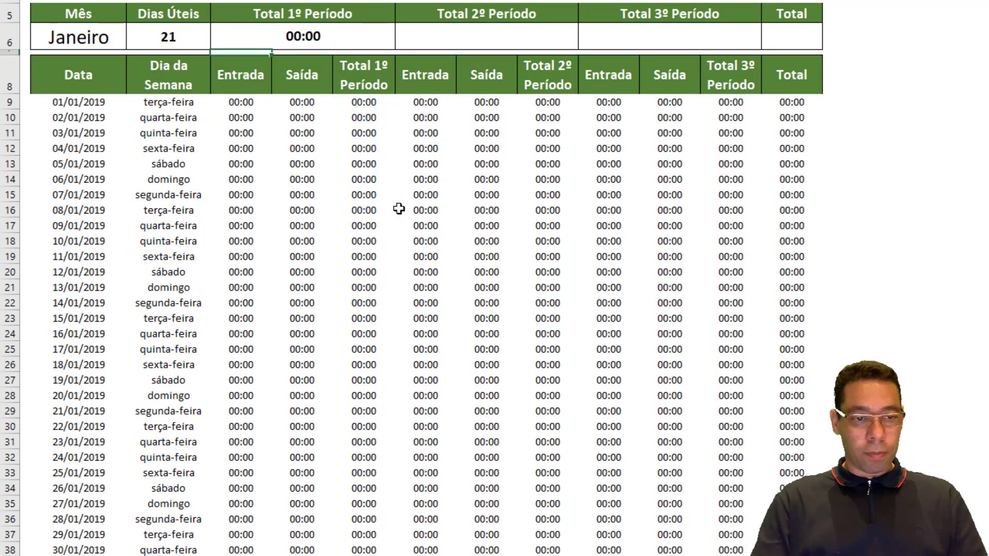
Start a formula in G6 for the month's Total 2º Período
click(457, 36)
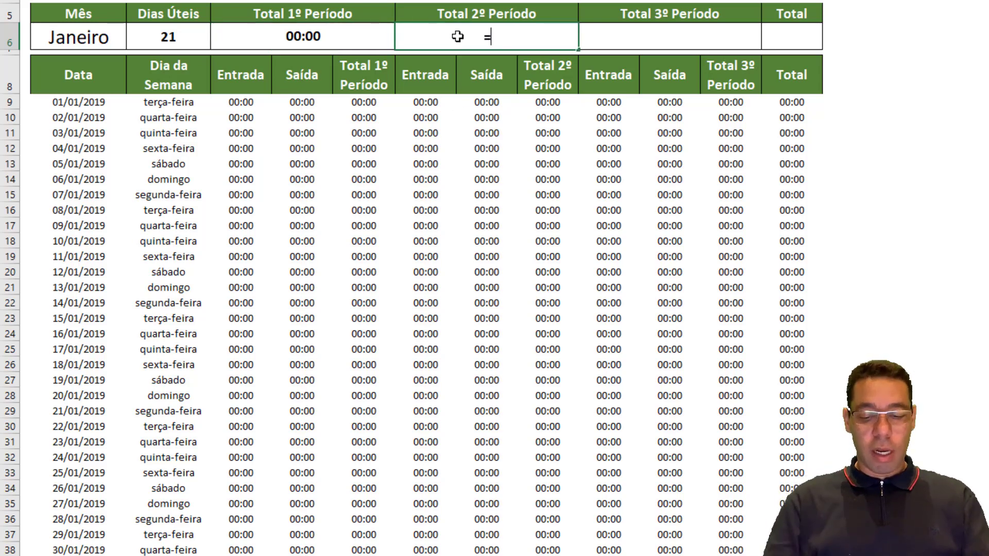
Complete the Total 2º Período summary formula as =SOMA(I9:I39) to sum the daily second-period hours
text(somas)
key(BackSpace)
key(Tab)
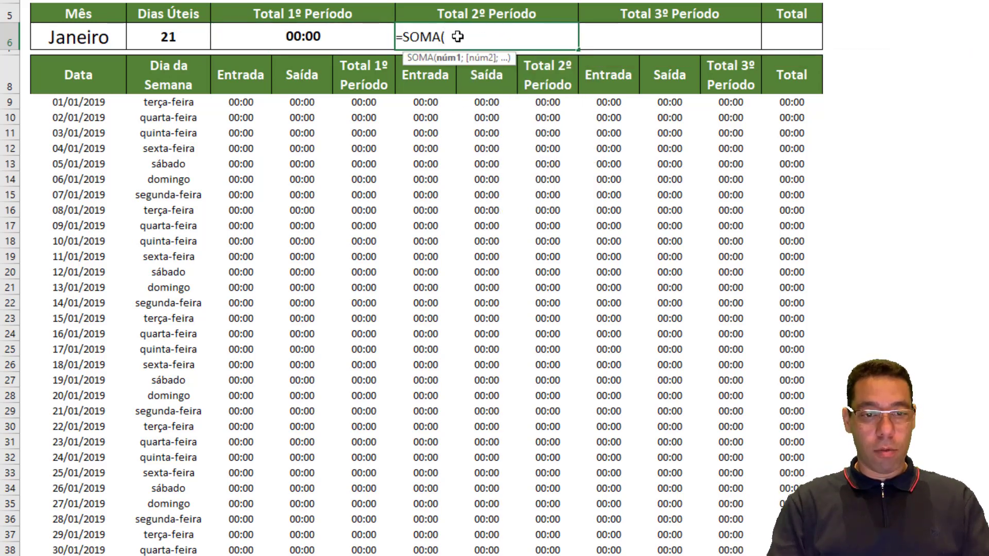
drag(548, 102, 547, 554)
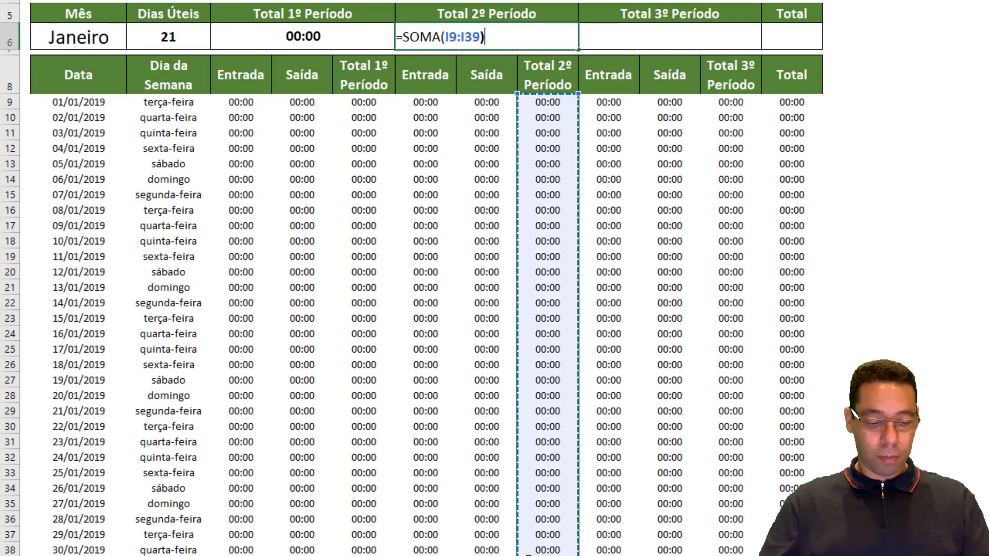
key(Return)
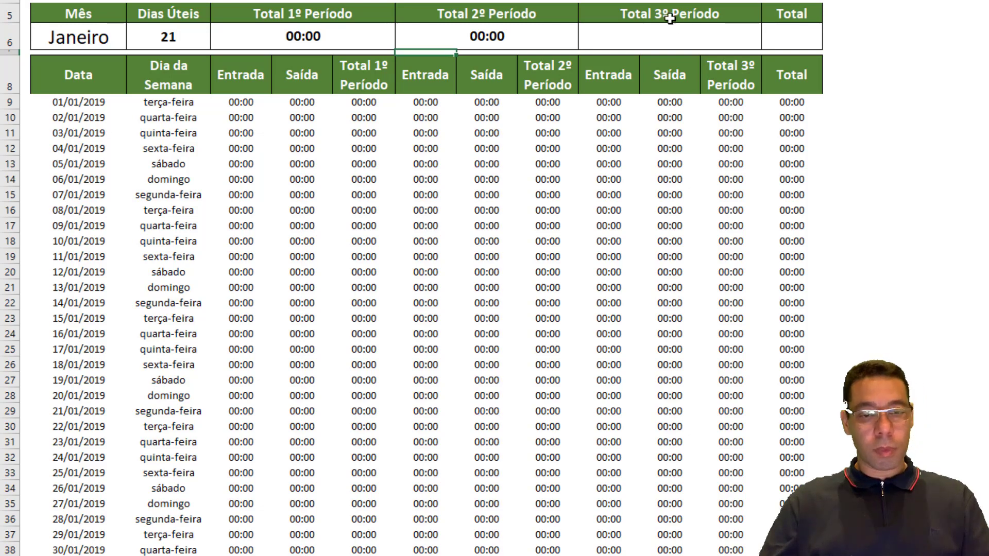
Enter =SOMA(L9:L39) in the summary cell under Total 3º Período to sum the daily third-period hours
click(677, 45)
text(=)
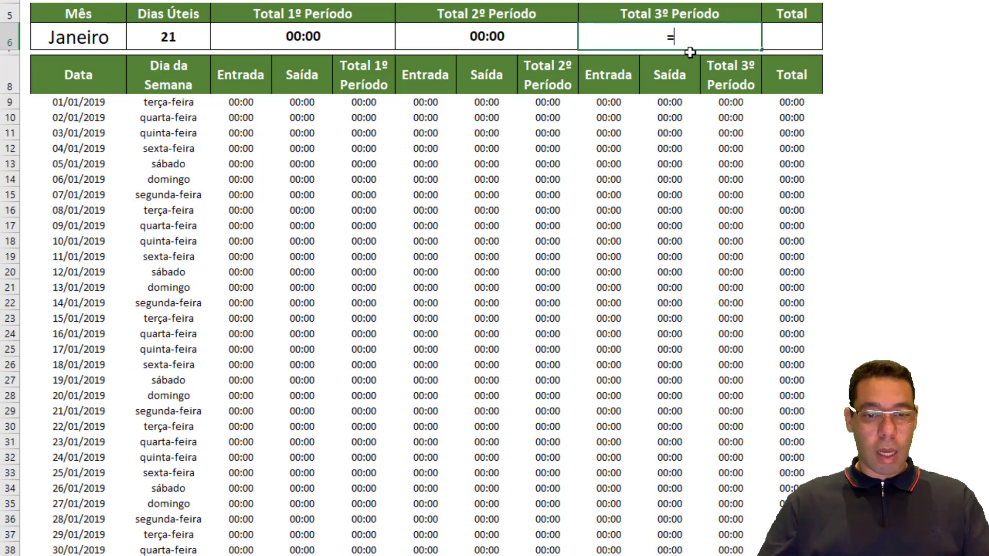
text(soma)
key(Tab)
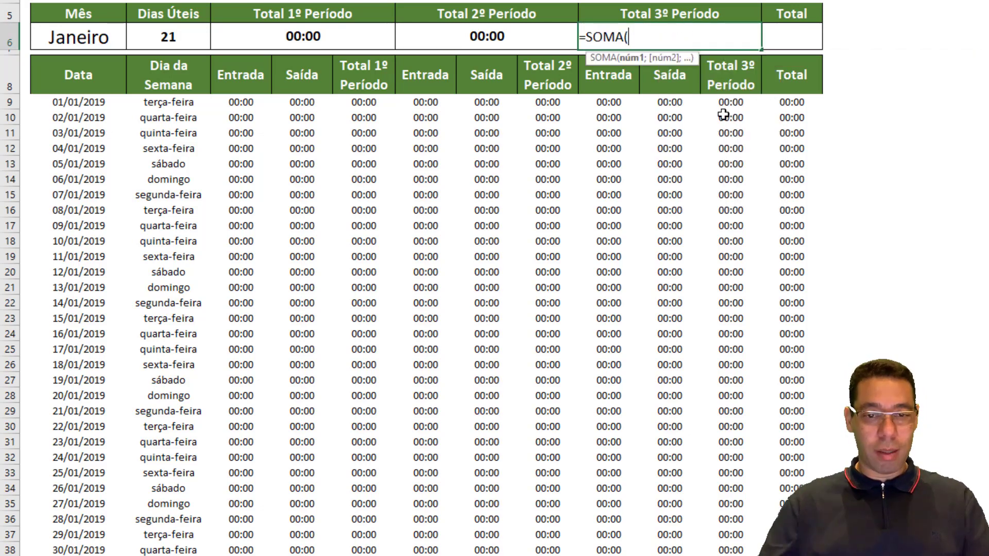
drag(728, 102, 730, 555)
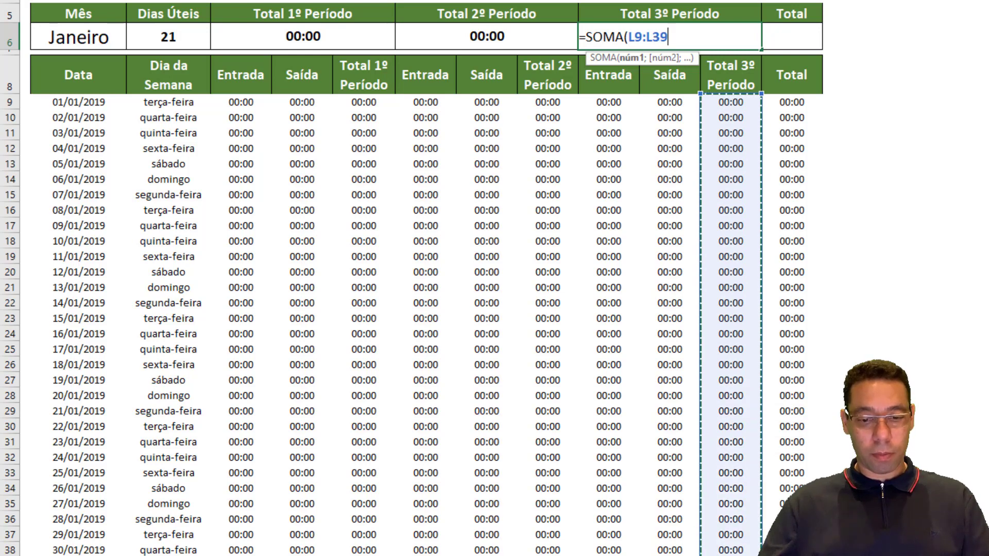
text())
key(Return)
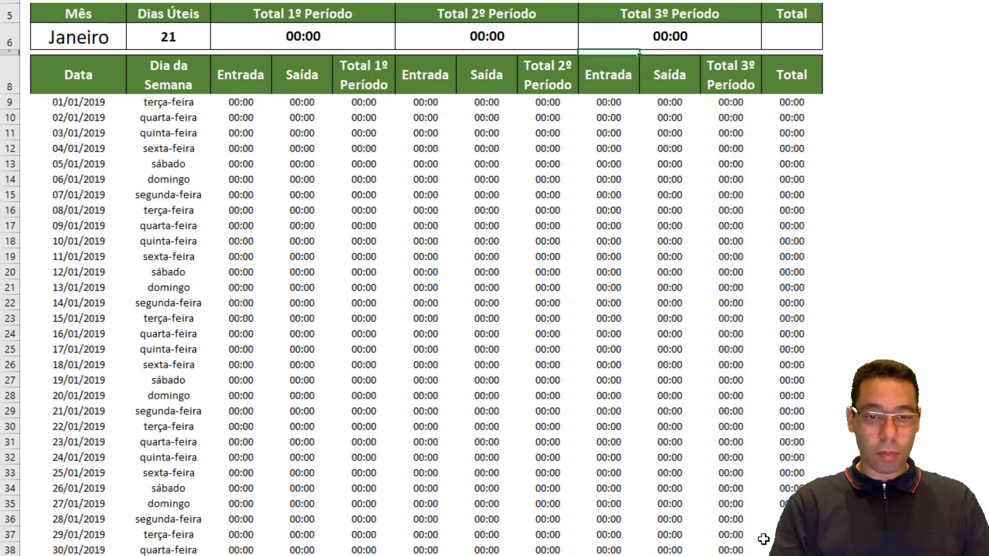
Enter =SOMA(M9:M39) in the summary row's Total cell to sum the daily total hours
click(781, 43)
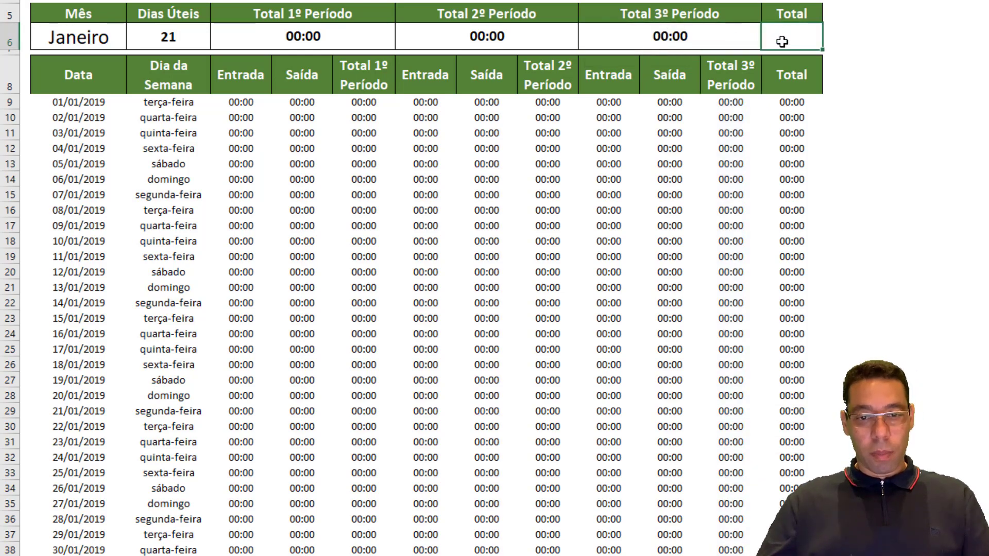
text(=SOMA()
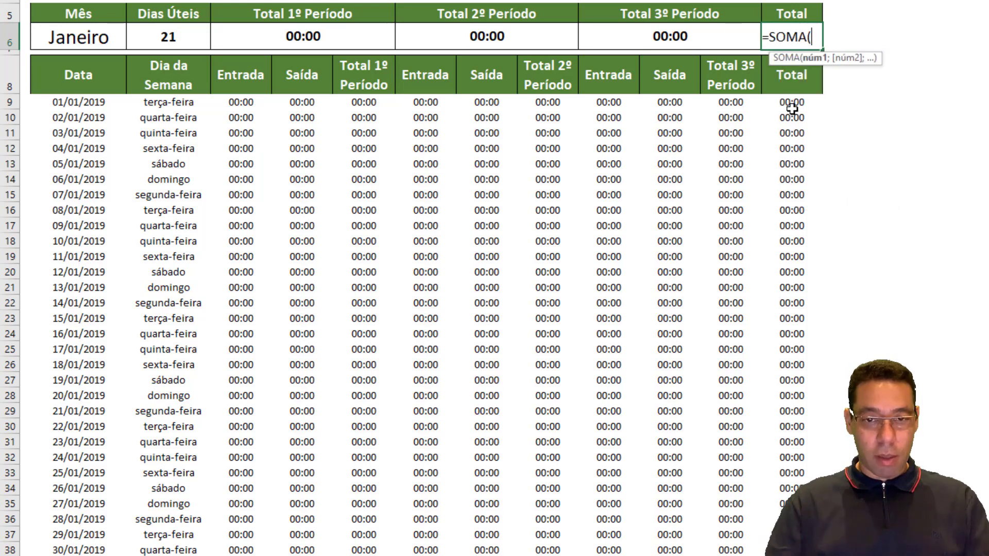
drag(792, 102, 791, 555)
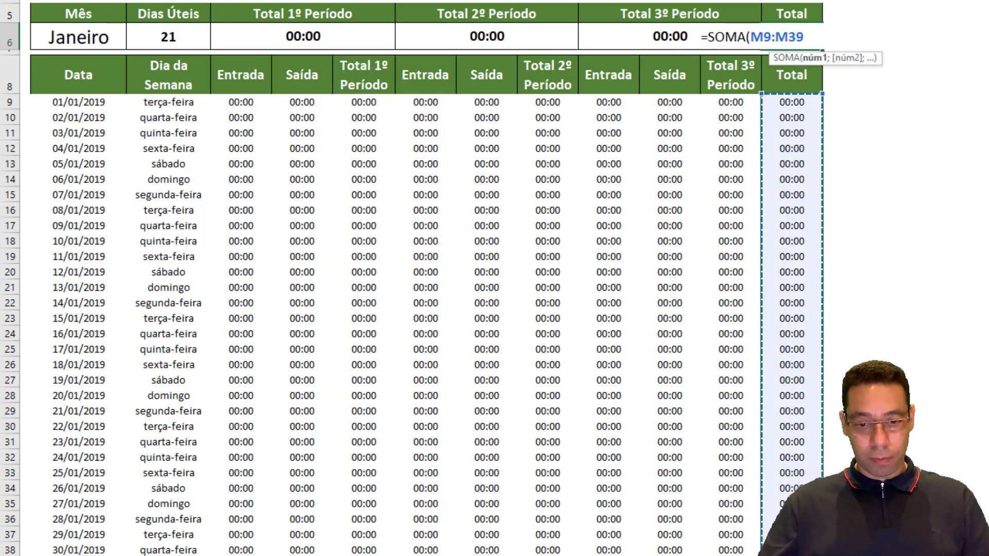
text())
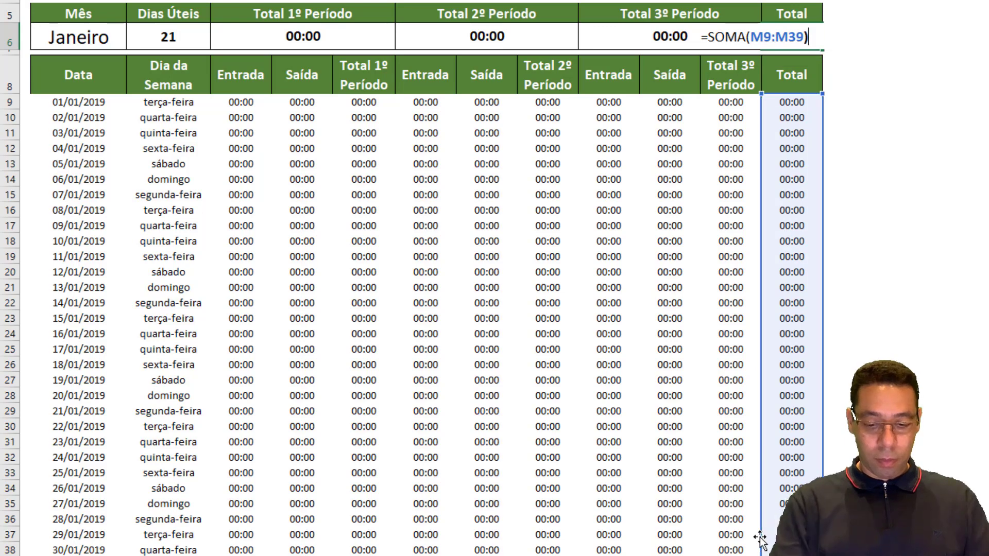
key(Return)
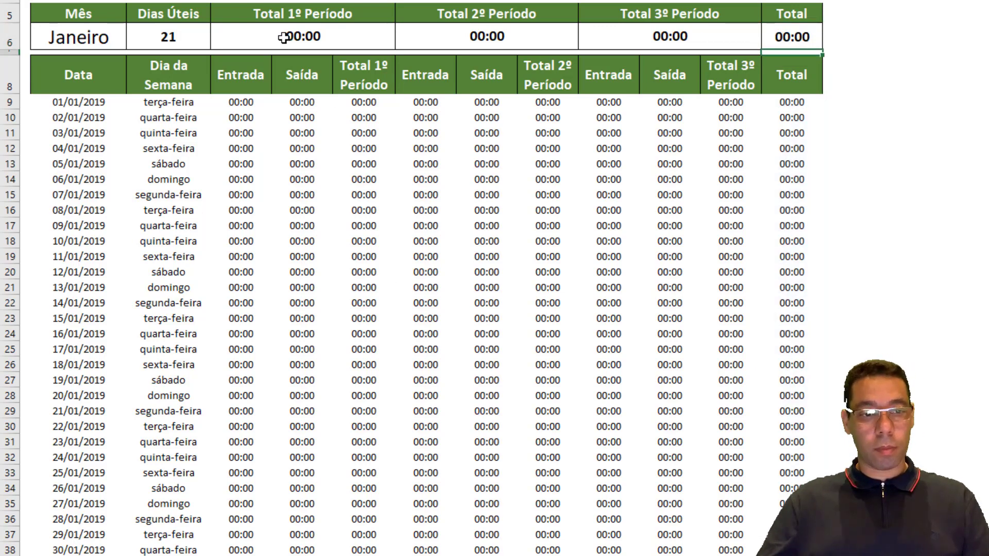
Enter 08:00 as the first-period Entrada and 12:00 as the Saída for 01/01/2019
click(243, 106)
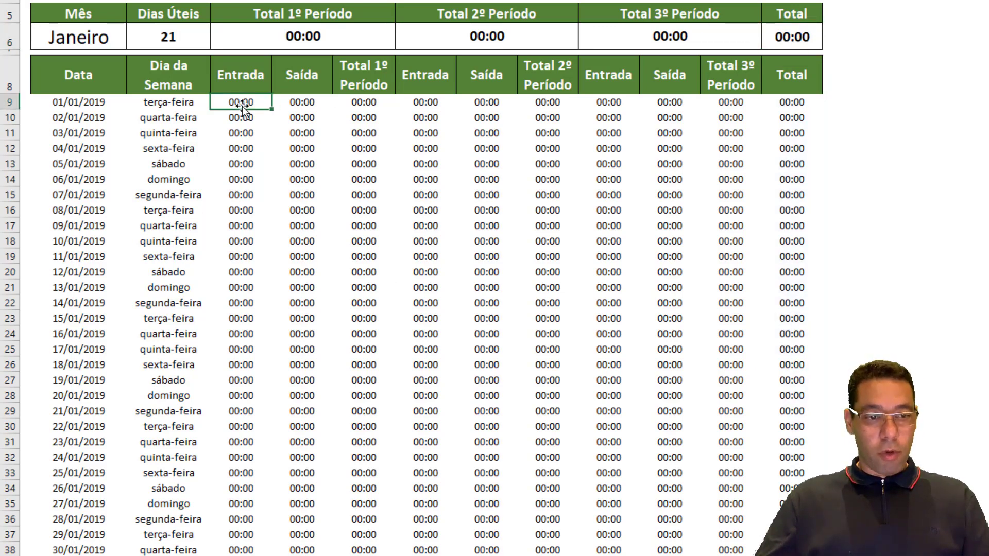
text(08)
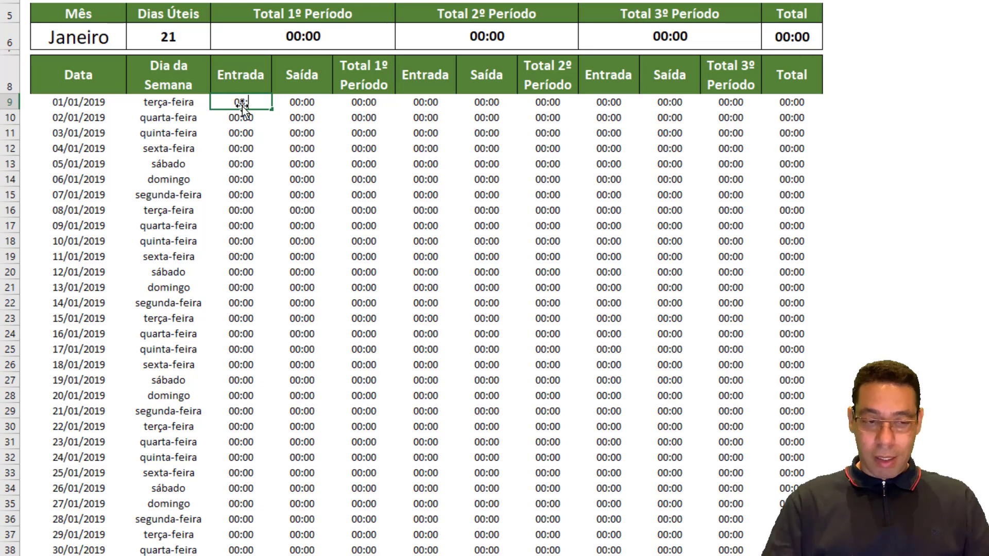
text(:00)
key(Tab)
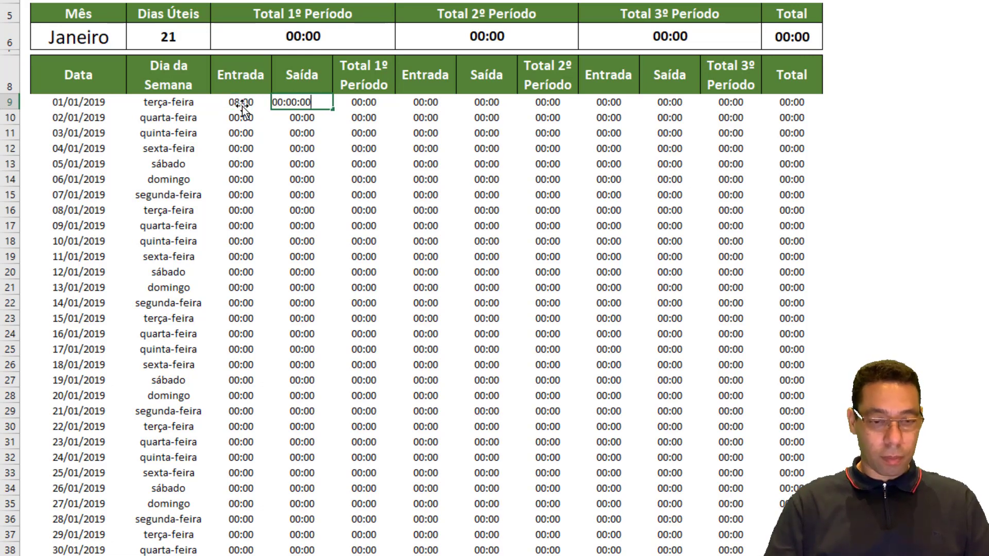
text(12:00)
key(Return)
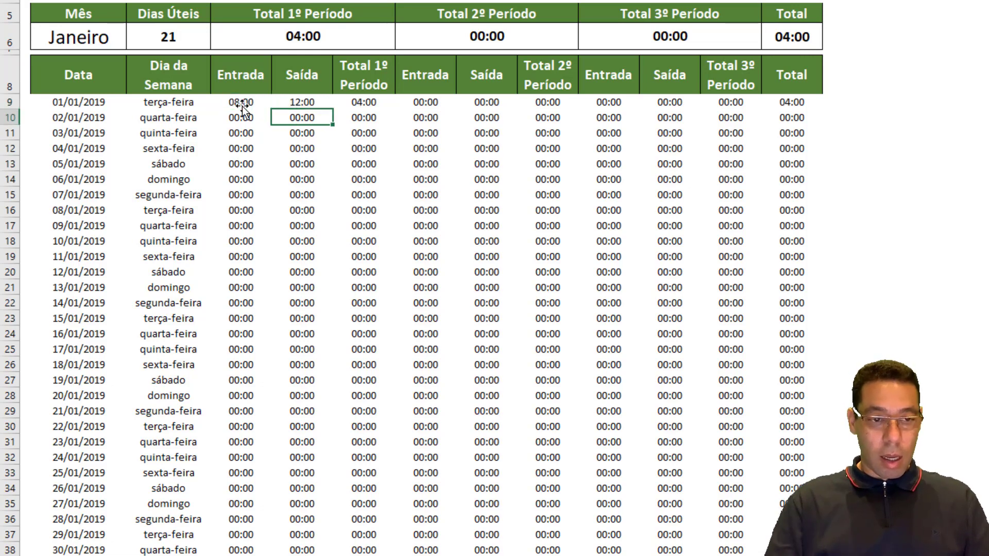
Copy the first-period Entrada and Saída times of 01/01/2019 and paste them as values into all remaining days from 02/01/2019 on
click(242, 106)
key(shift+Right)
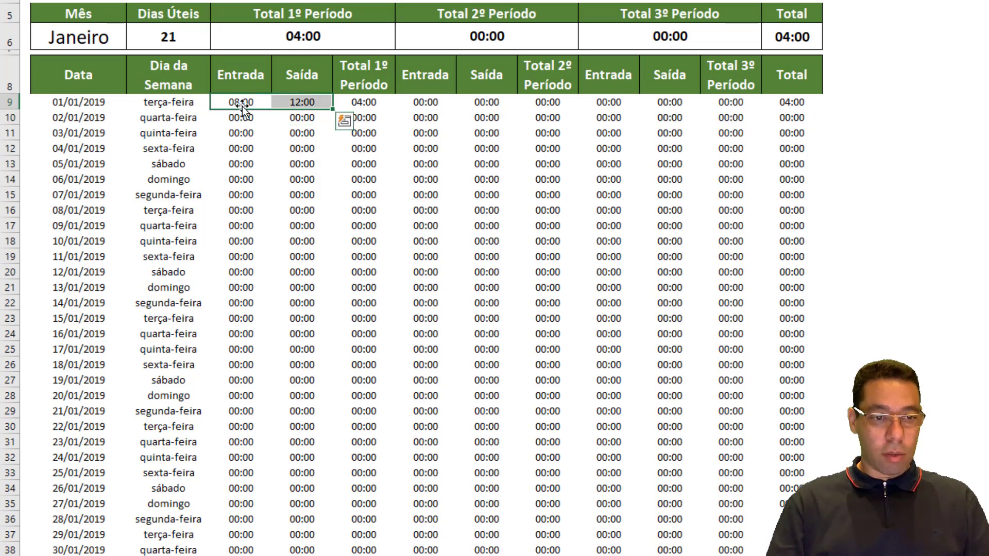
key(ctrl+c)
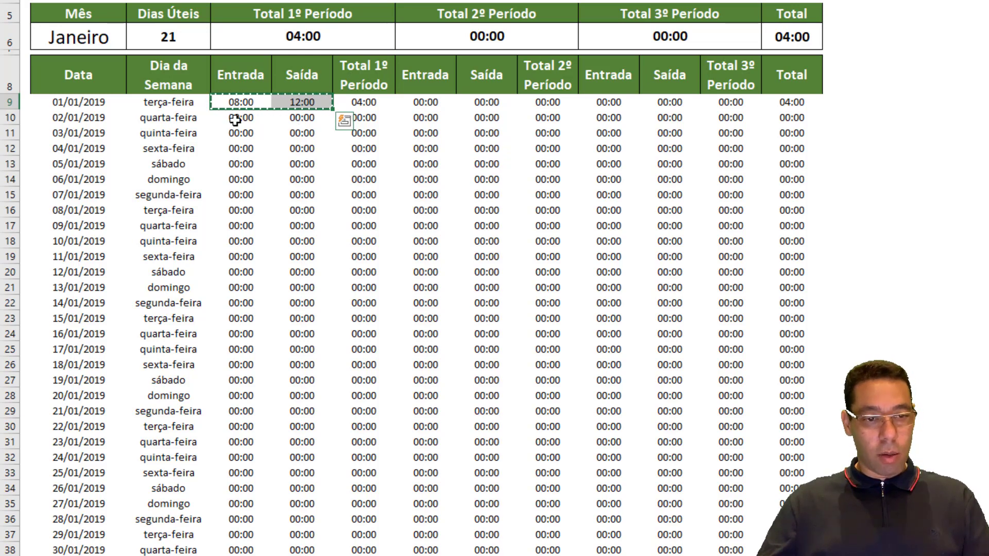
drag(234, 119, 235, 553)
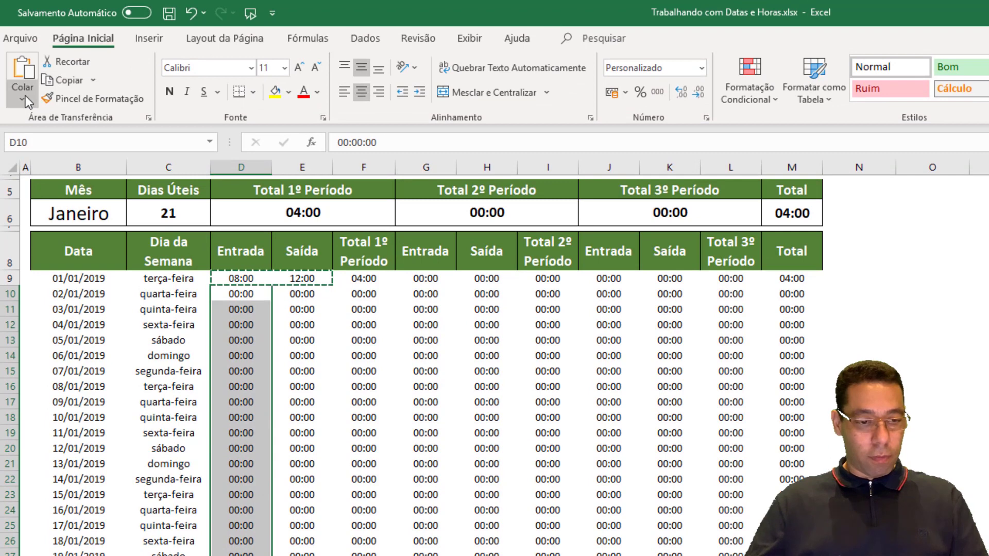
click(22, 98)
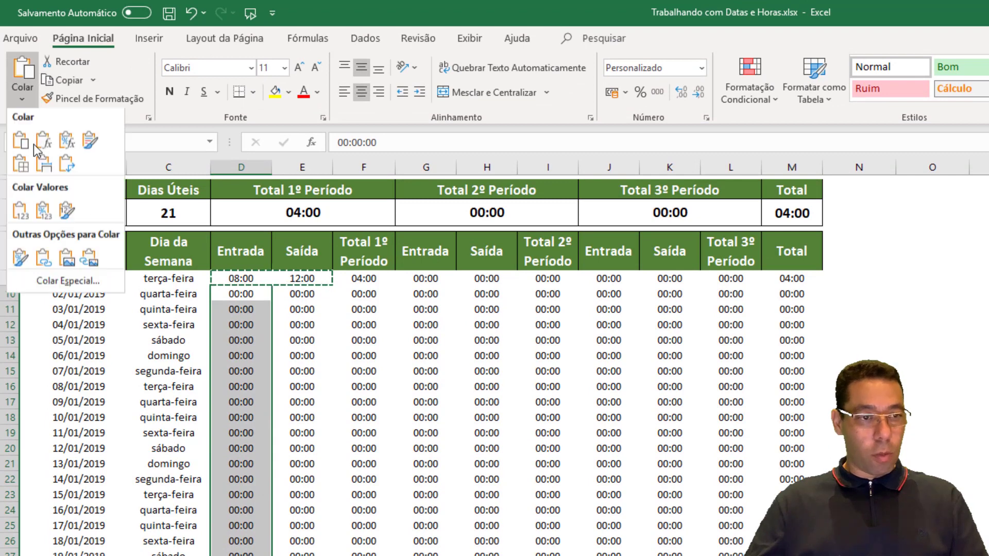
click(21, 221)
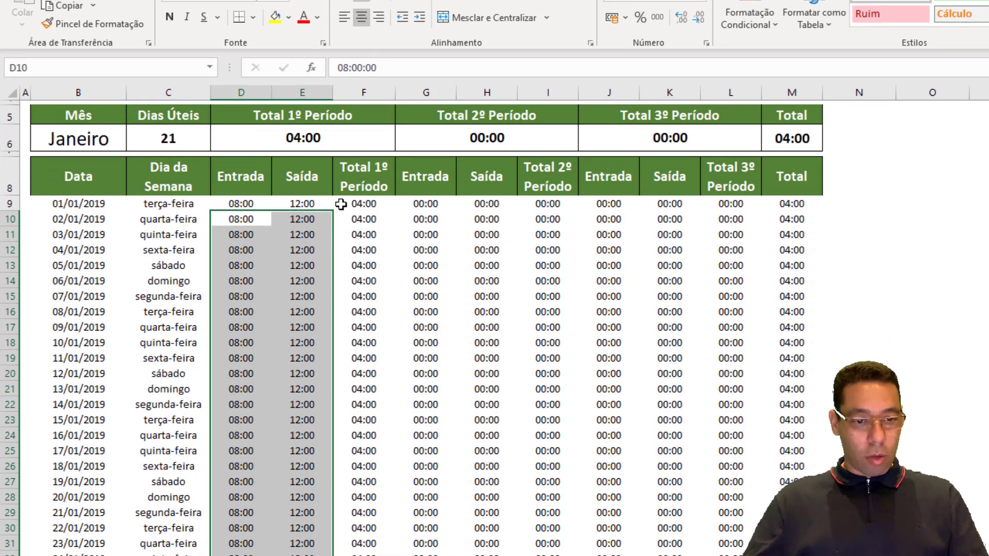
drag(361, 278, 354, 461)
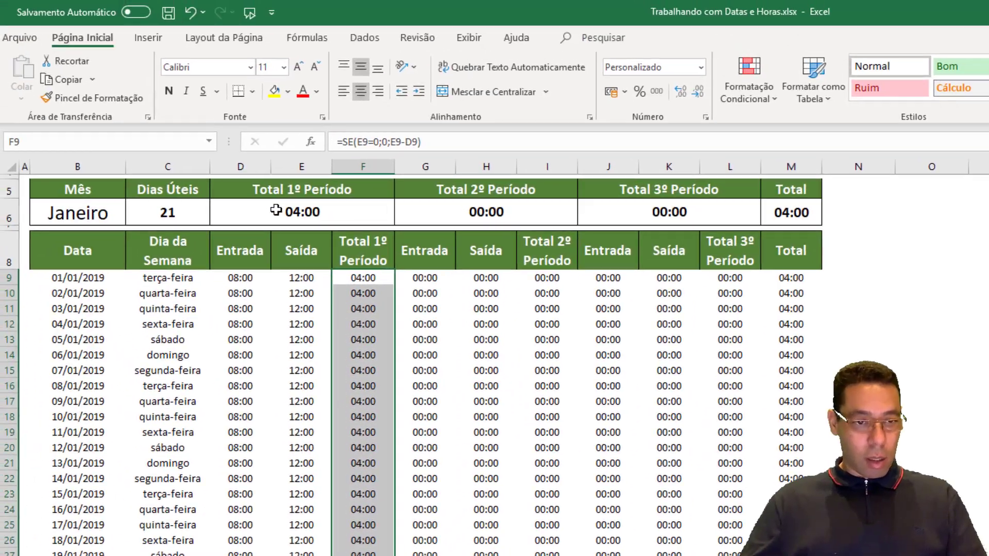
click(381, 219)
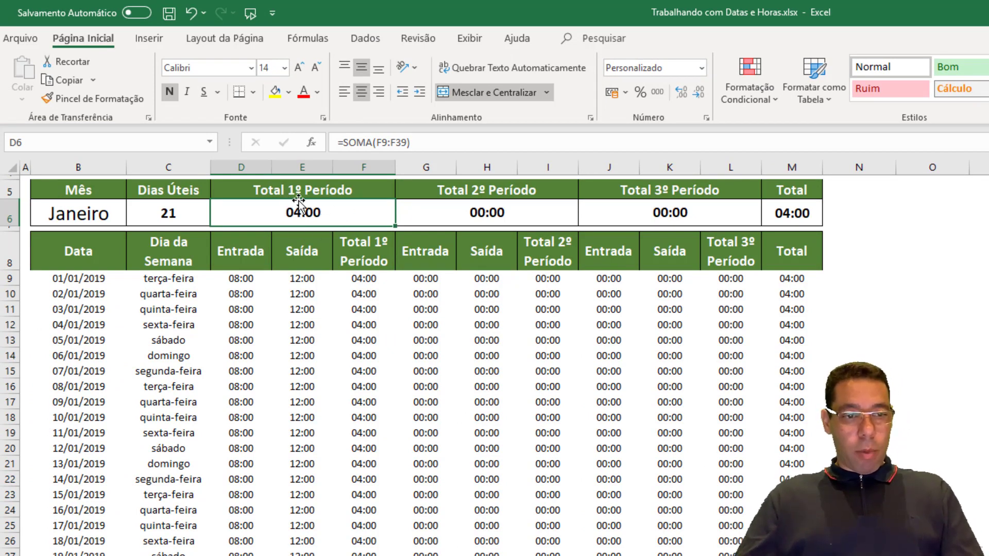
click(702, 68)
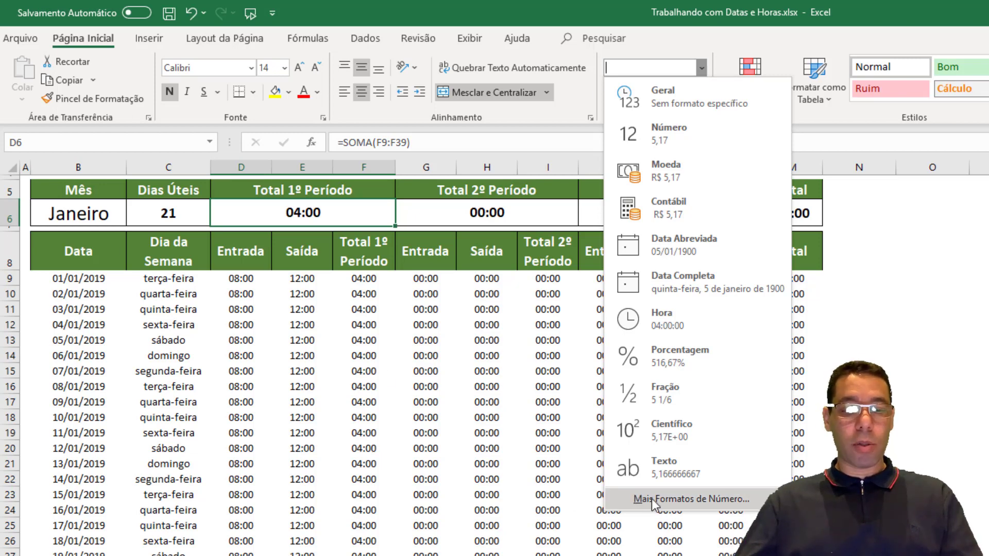
click(269, 219)
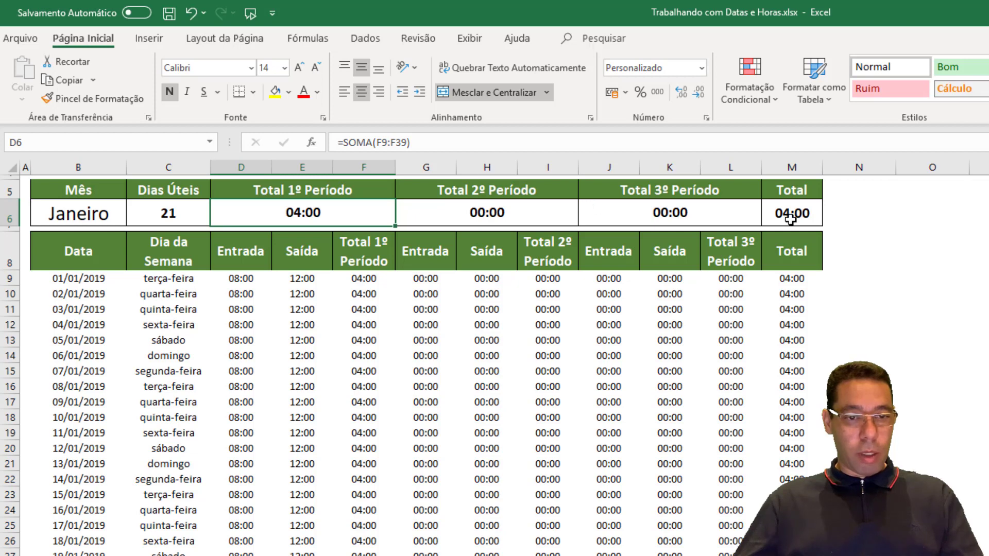
Apply the custom number format [h]:mm to the summary totals in row 6, from Total 1º Período through Total
drag(326, 214, 790, 208)
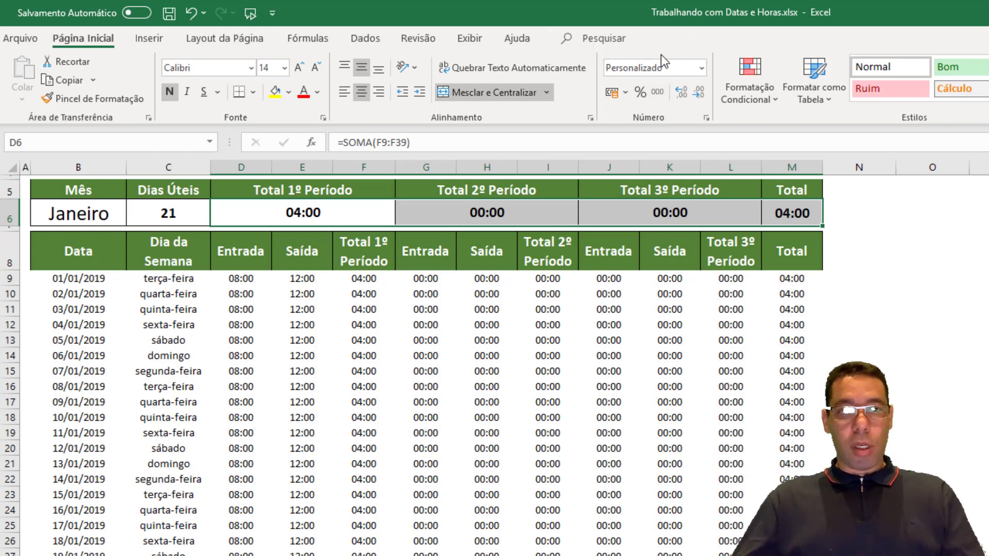
drag(339, 221, 772, 210)
click(702, 68)
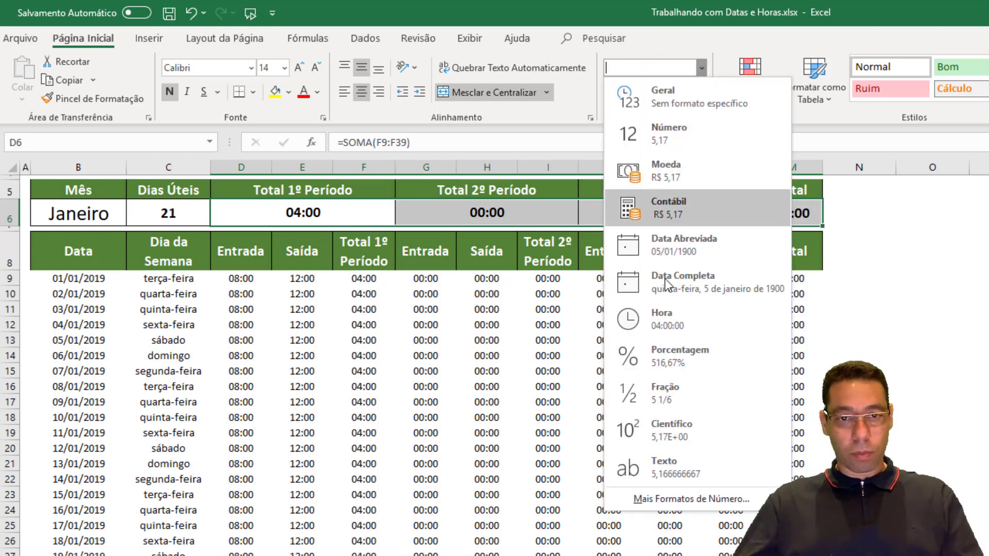
click(650, 500)
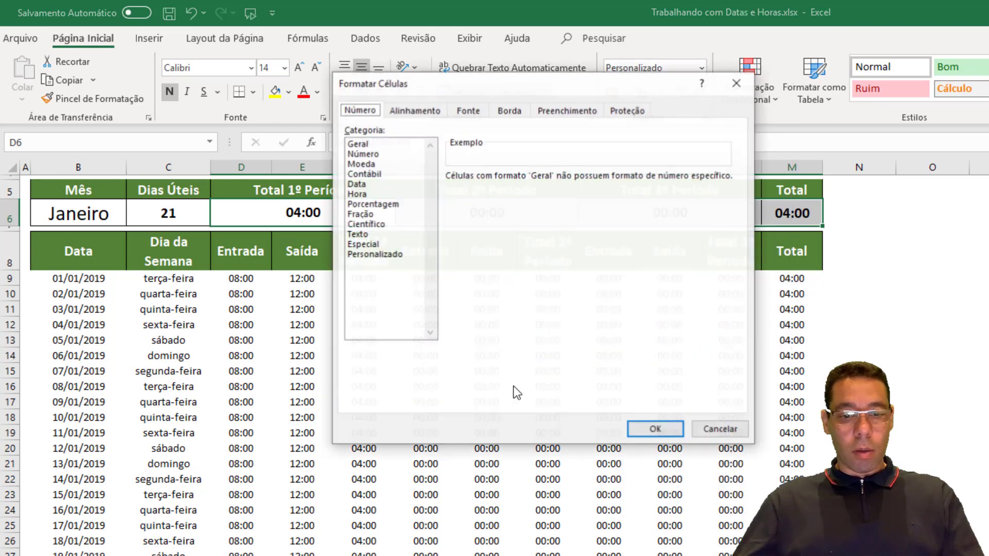
click(389, 254)
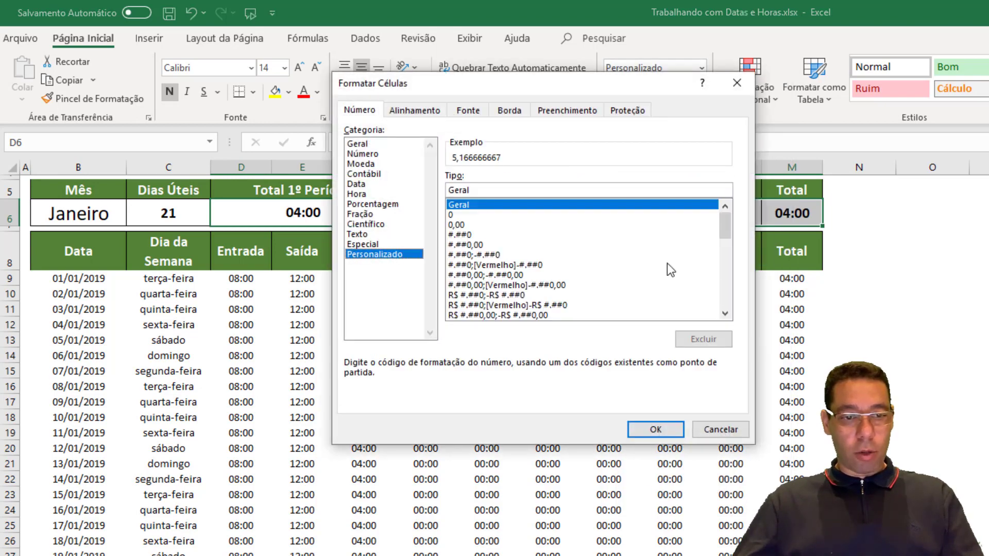
drag(722, 228, 727, 293)
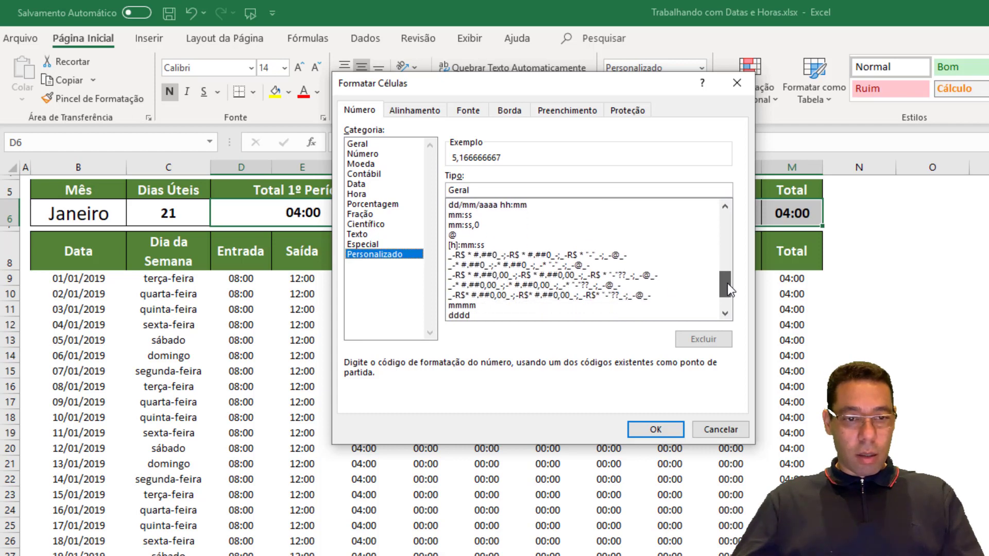
click(456, 246)
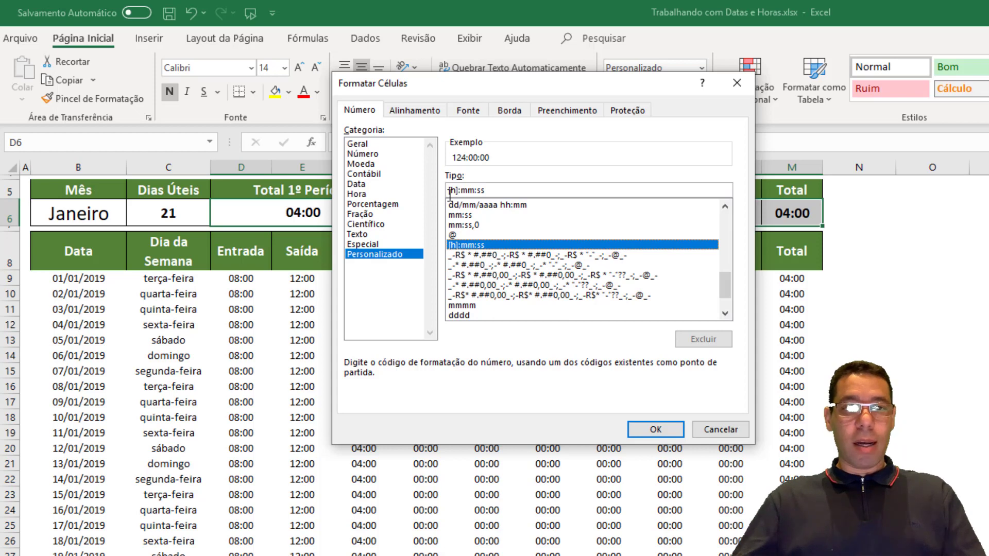
click(496, 190)
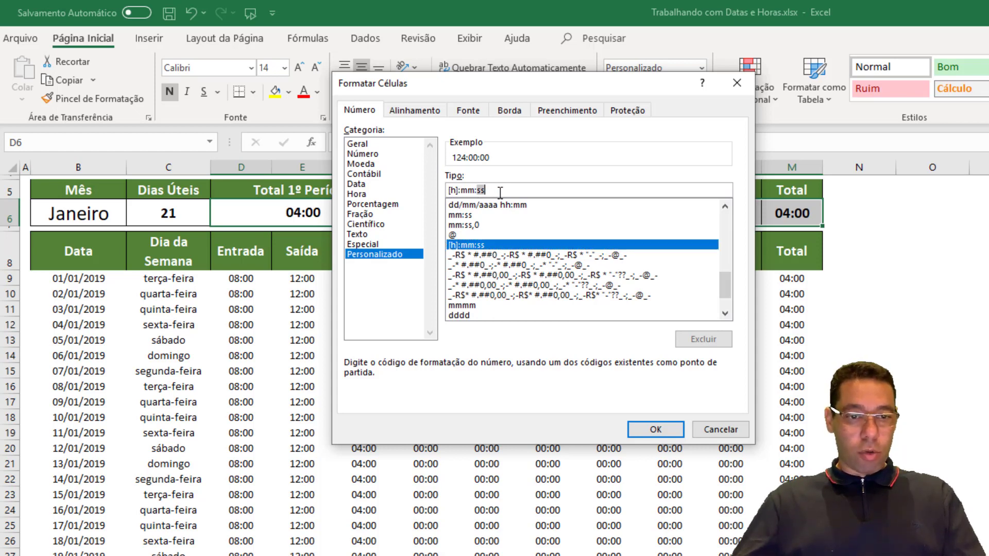
key(BackSpace)
key(BackSpace)
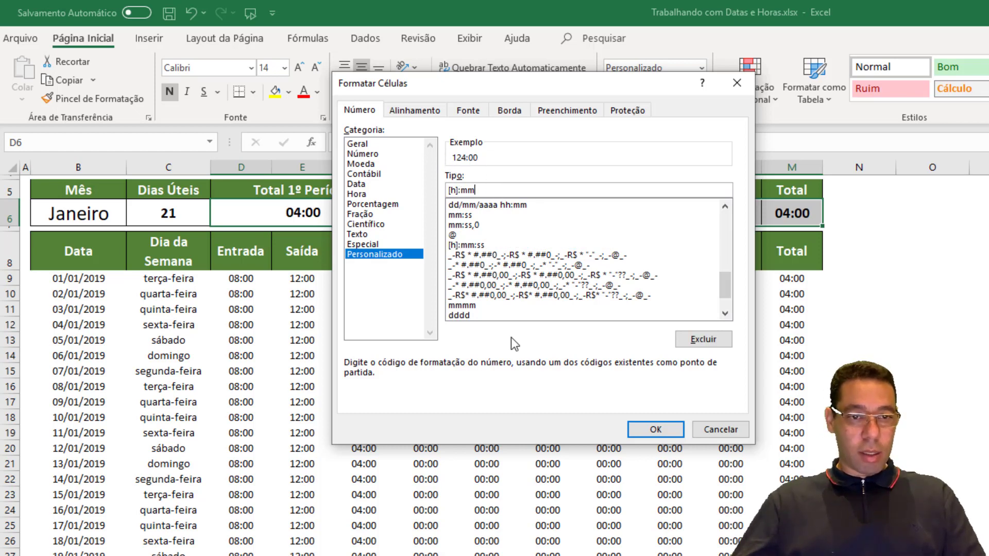
click(655, 429)
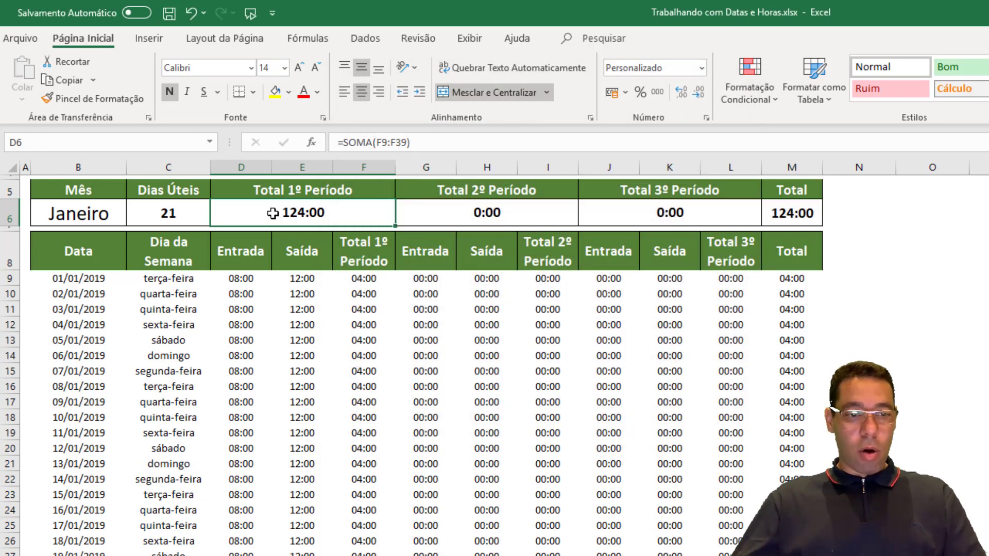
click(494, 211)
click(647, 219)
click(768, 221)
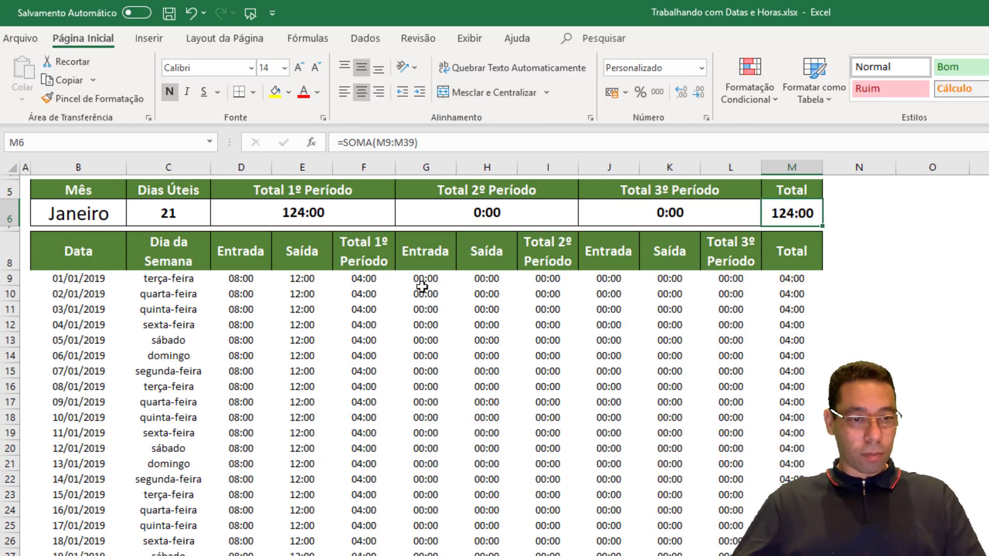
Reset the first-period Entrada and Saída times to 00:00 for all days by entering 0 in D9 and pasting it as values
click(236, 280)
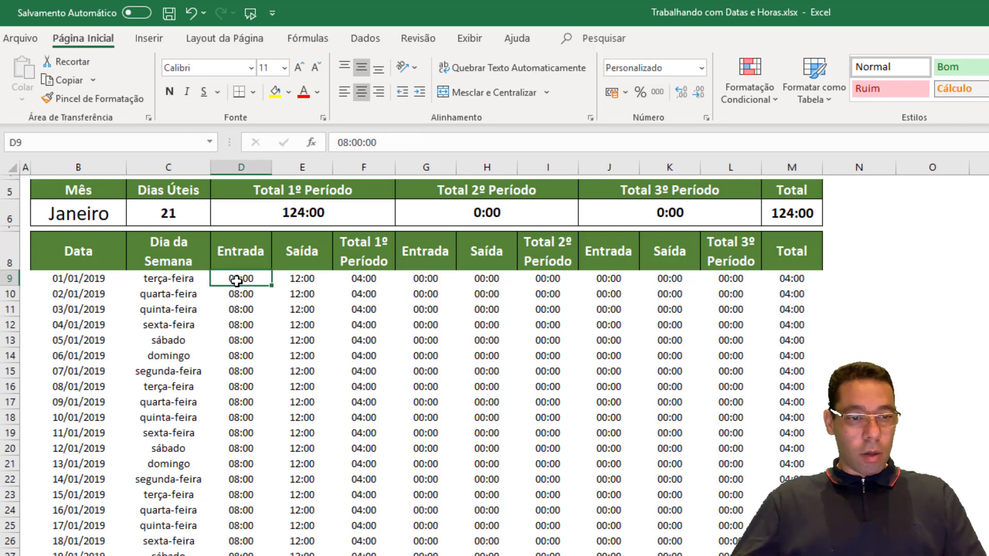
text(0)
key(Return)
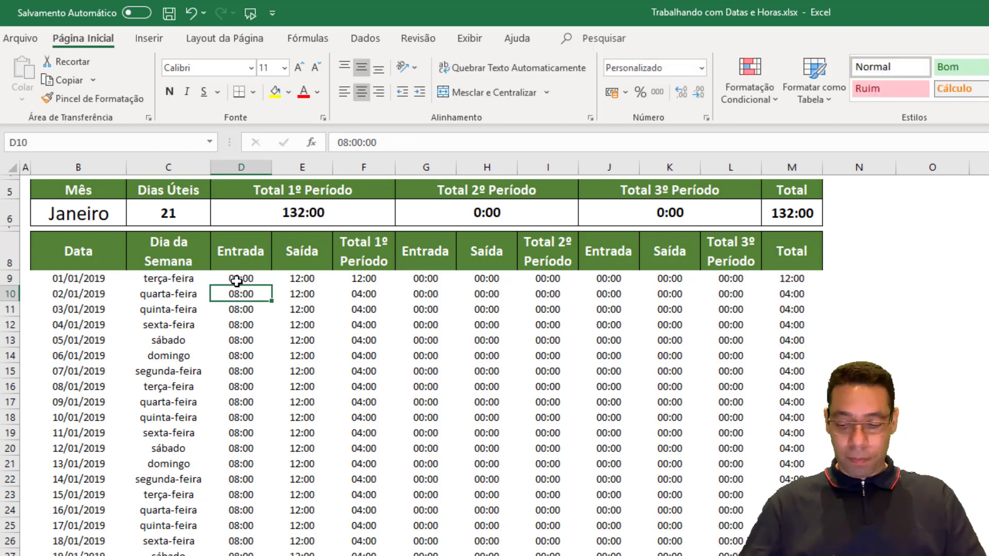
click(236, 281)
key(ctrl+c)
drag(236, 281, 309, 555)
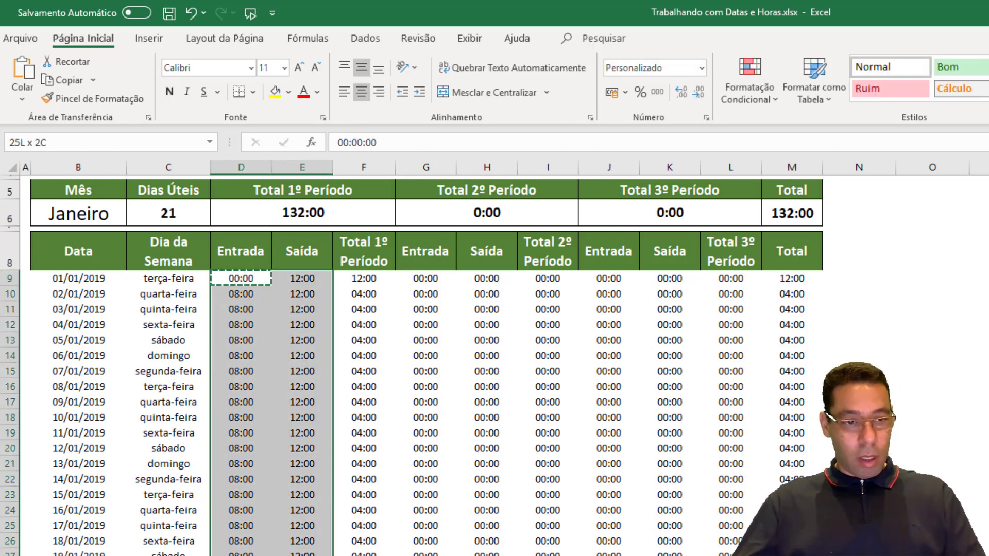
click(22, 98)
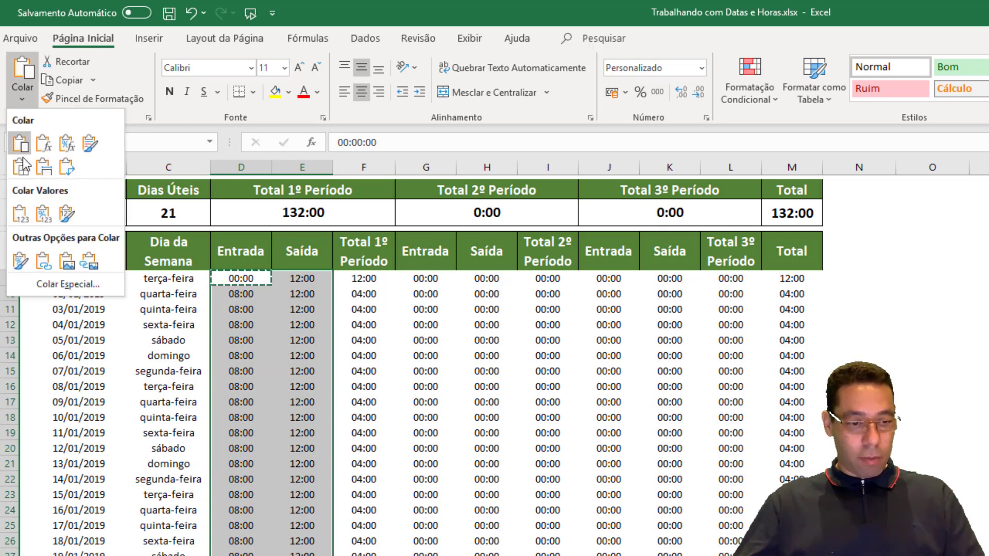
click(19, 219)
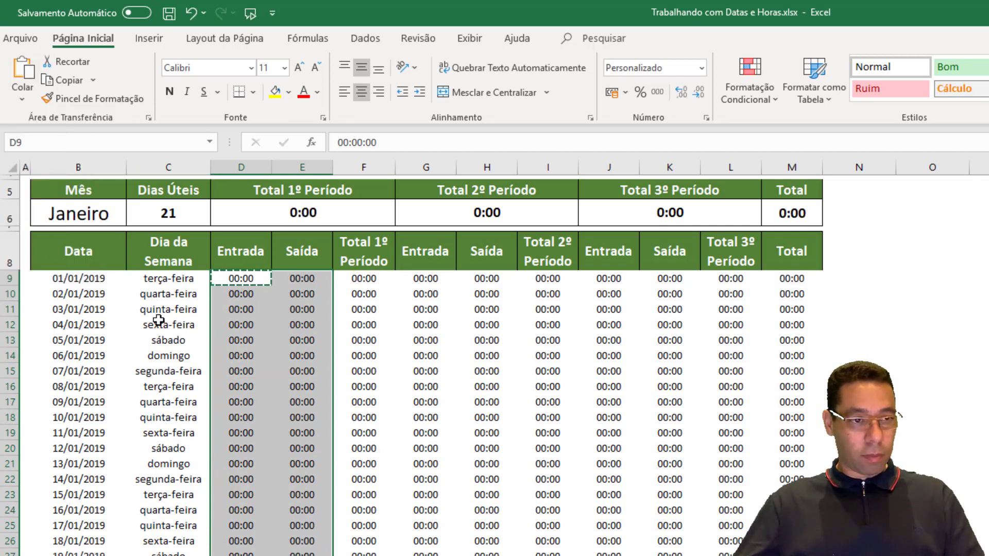
click(239, 279)
Enter 75 as the Valor Hora Normal in cell D3
scroll(441, 363, up, 1)
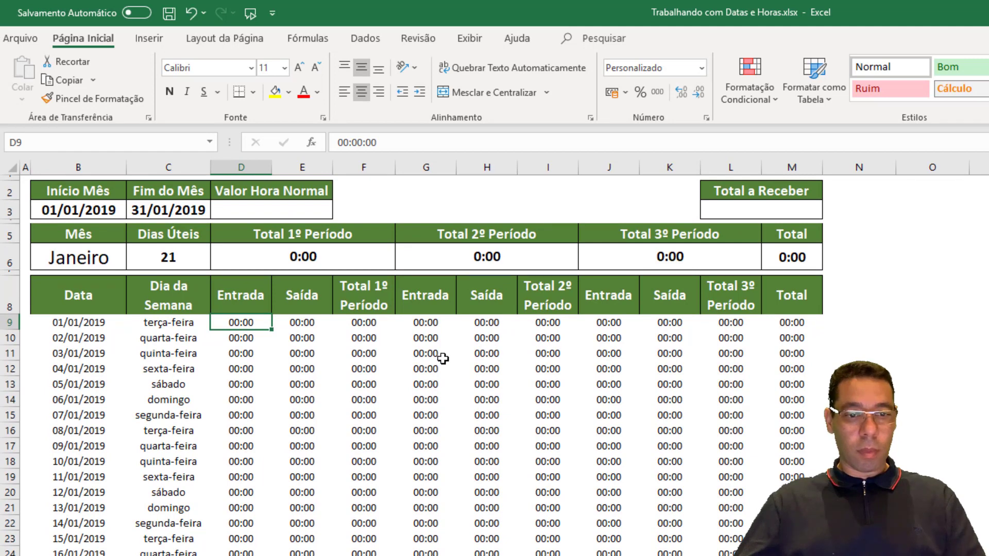
click(269, 212)
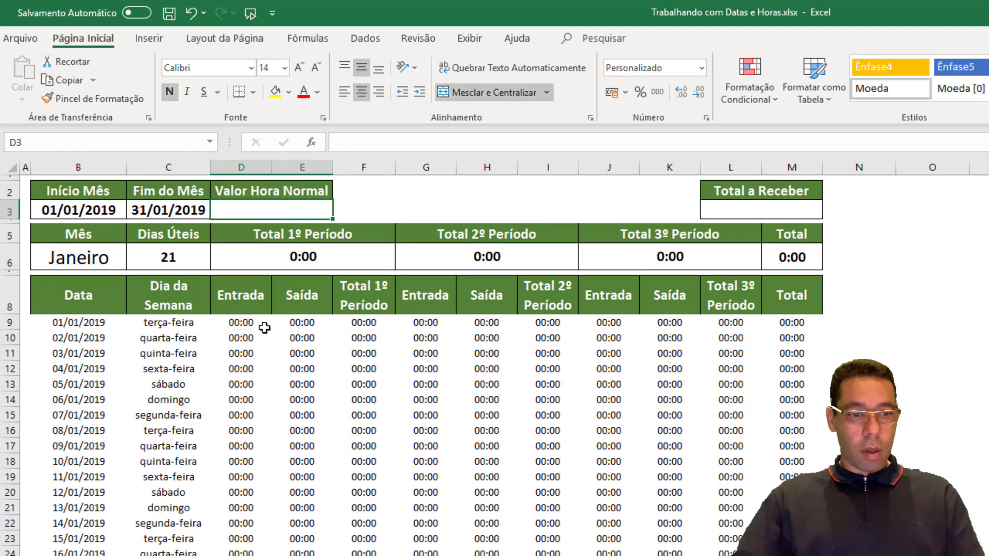
text(75)
key(Return)
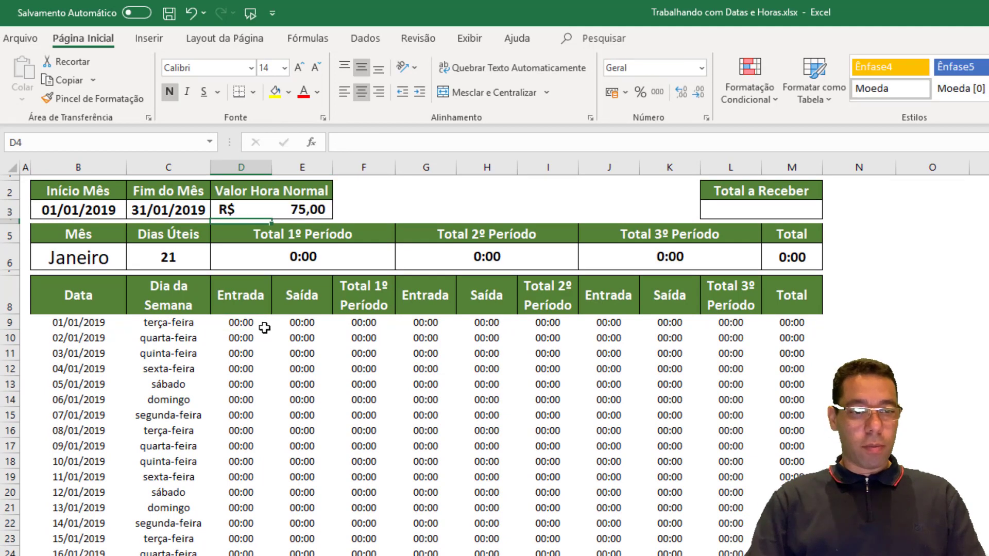
key(Up)
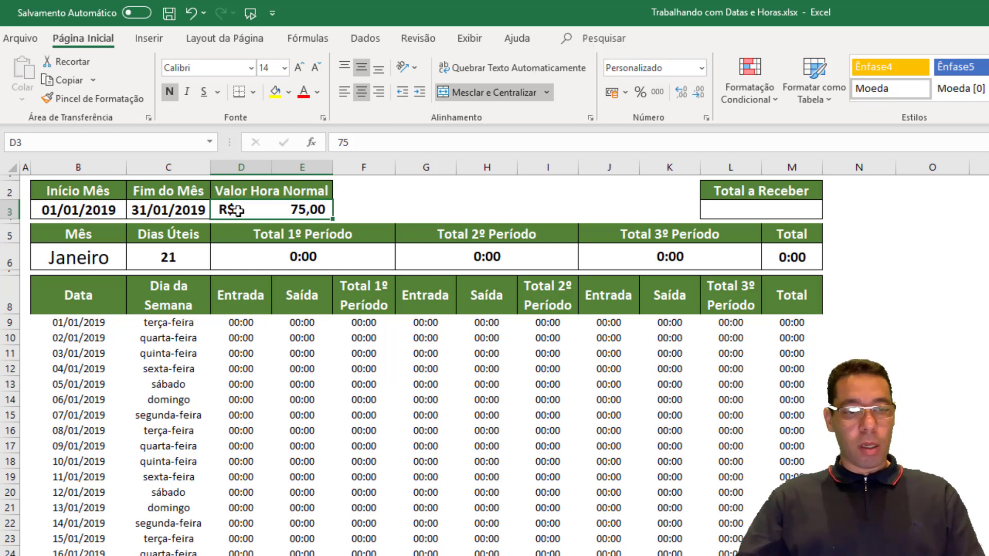
Fill in the first period of 01/01/2019 with Entrada 08:00 and Saída 12:00
click(749, 210)
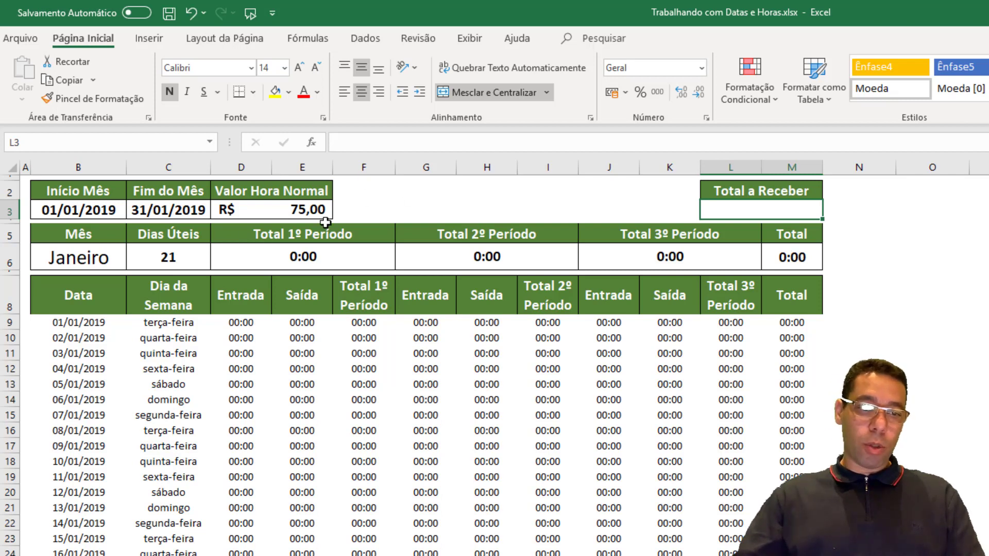
click(241, 331)
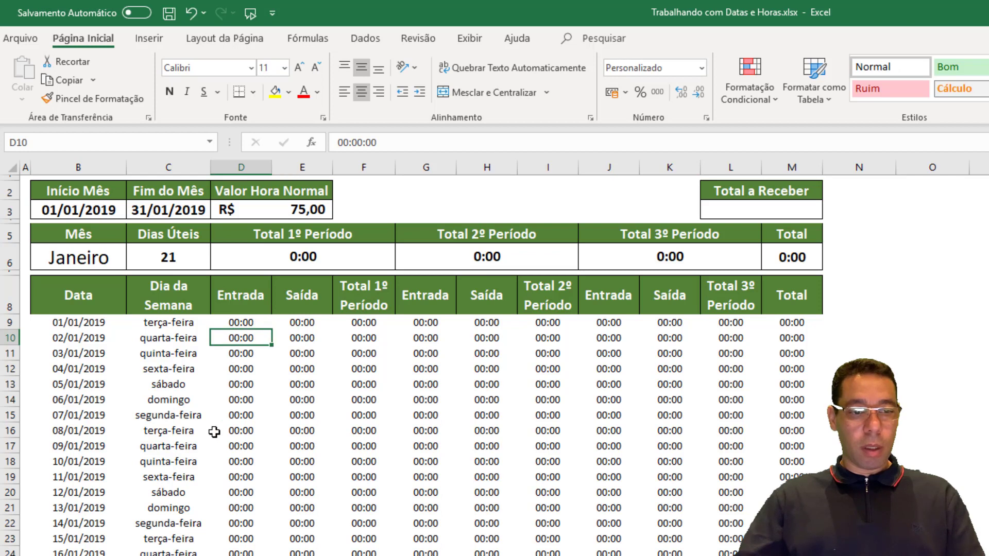
click(225, 323)
text(08)
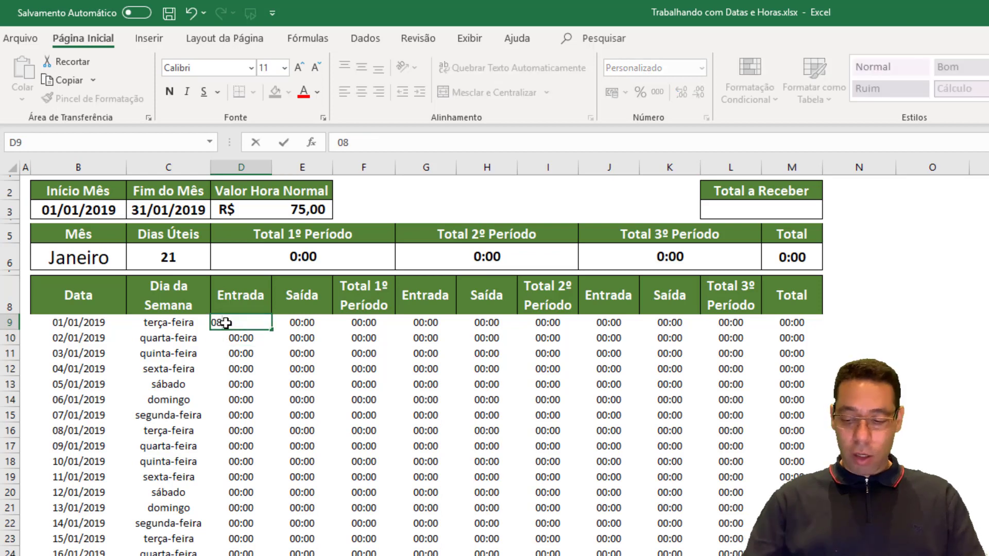
text(:00)
key(Tab)
text(12:00)
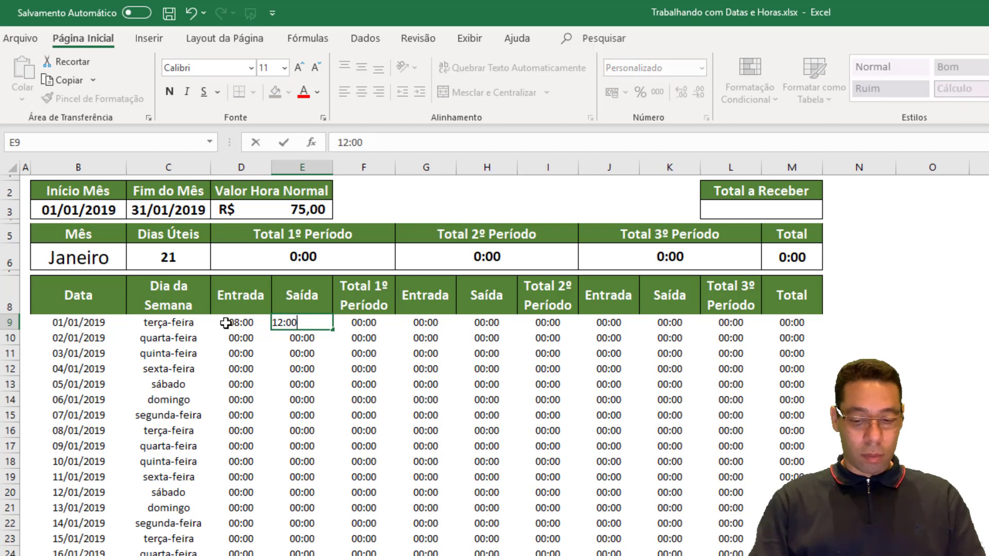
key(Return)
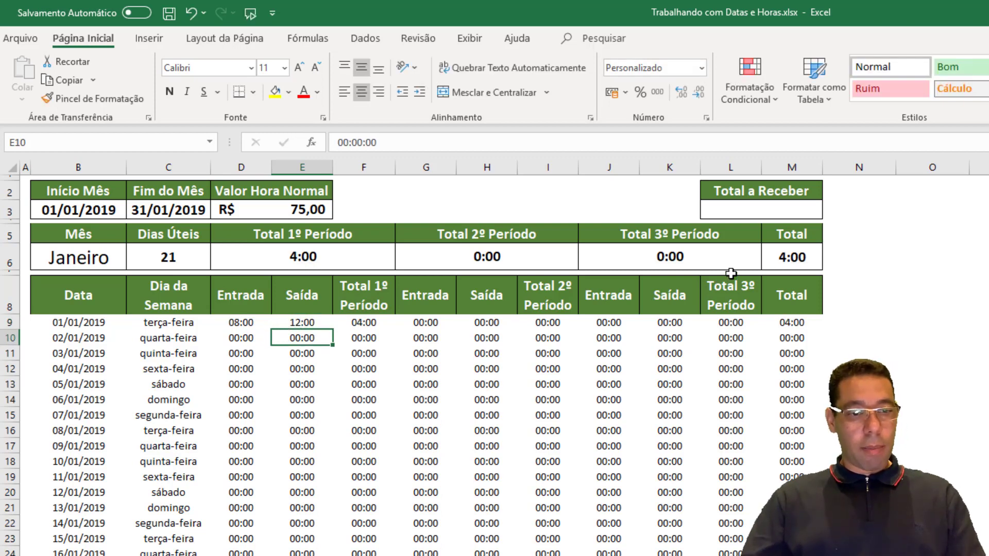
Calculate =75*4 in the spare cell O3 as a check of the expected pay, and clear the cell
click(763, 210)
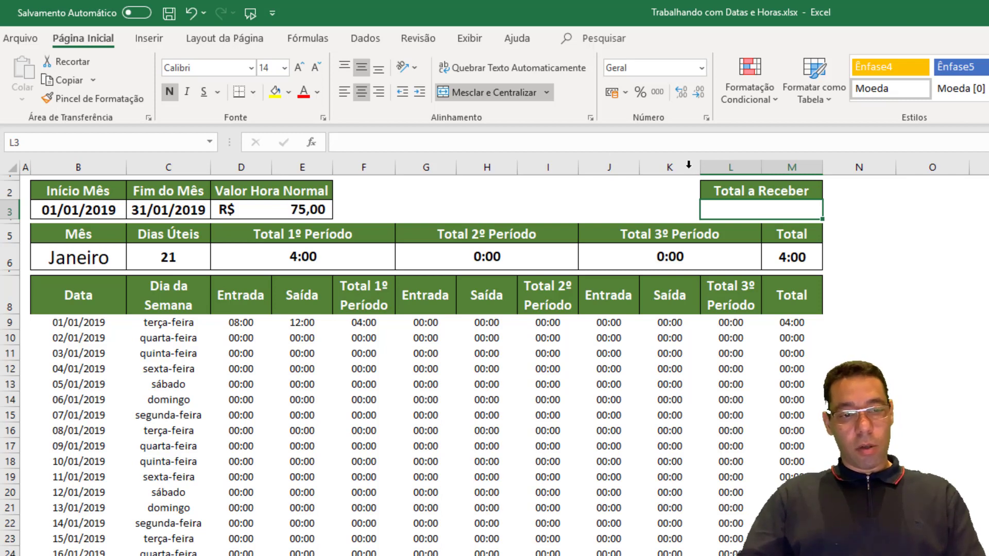
click(926, 216)
text(])
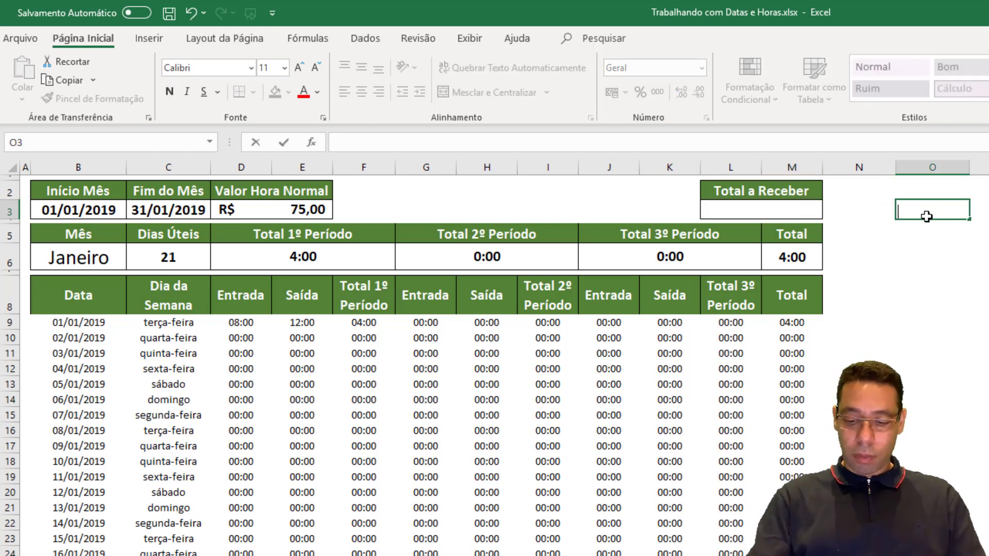
text(=75*4)
key(ctrl+Return)
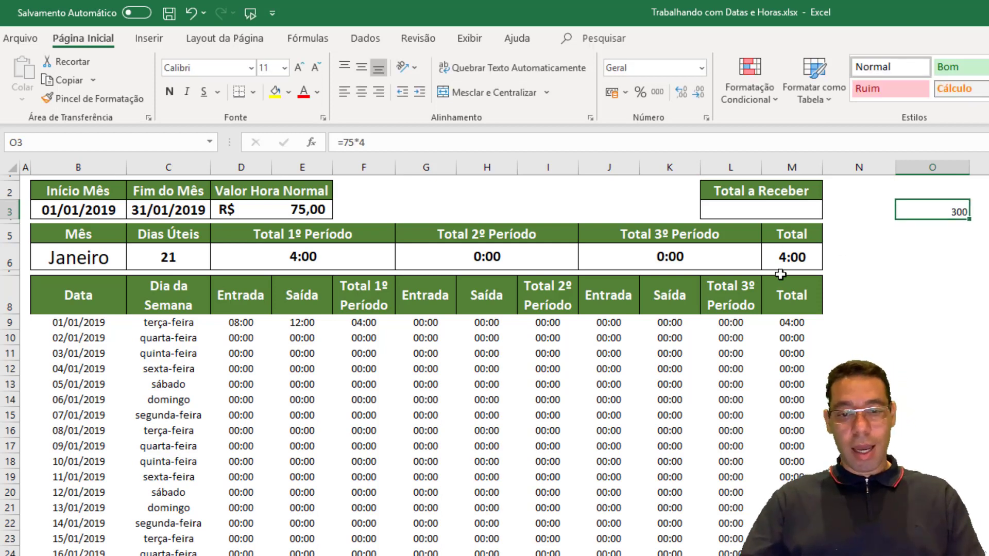
click(773, 210)
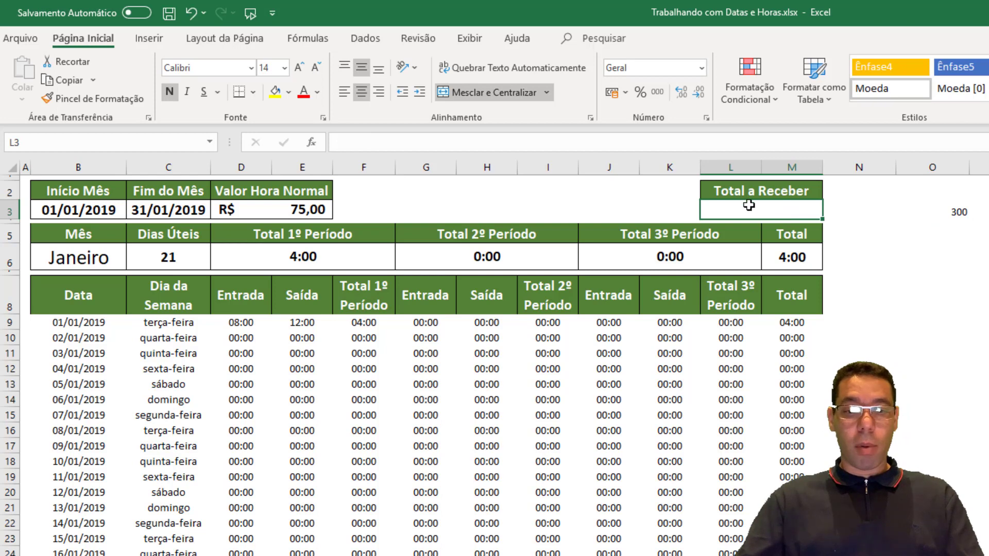
click(952, 219)
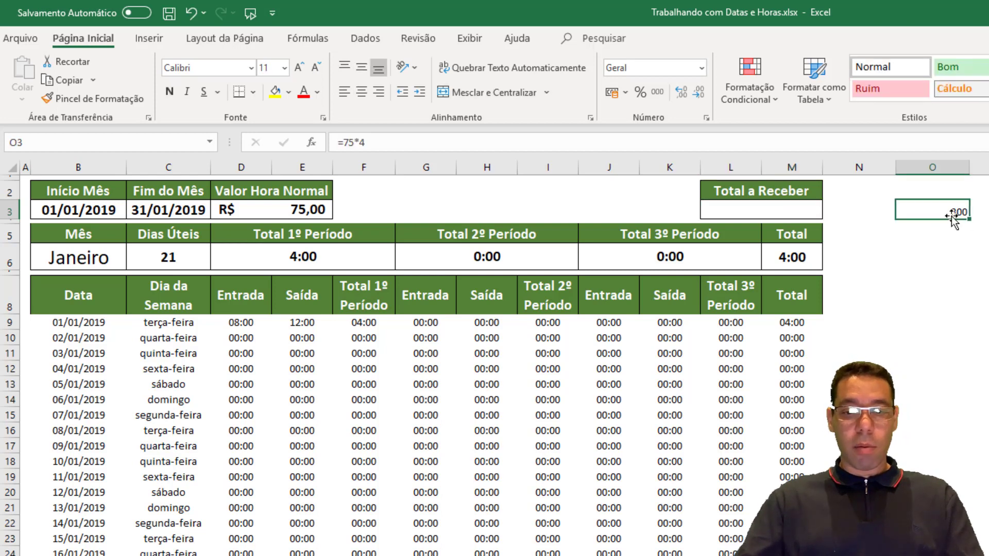
key(Delete)
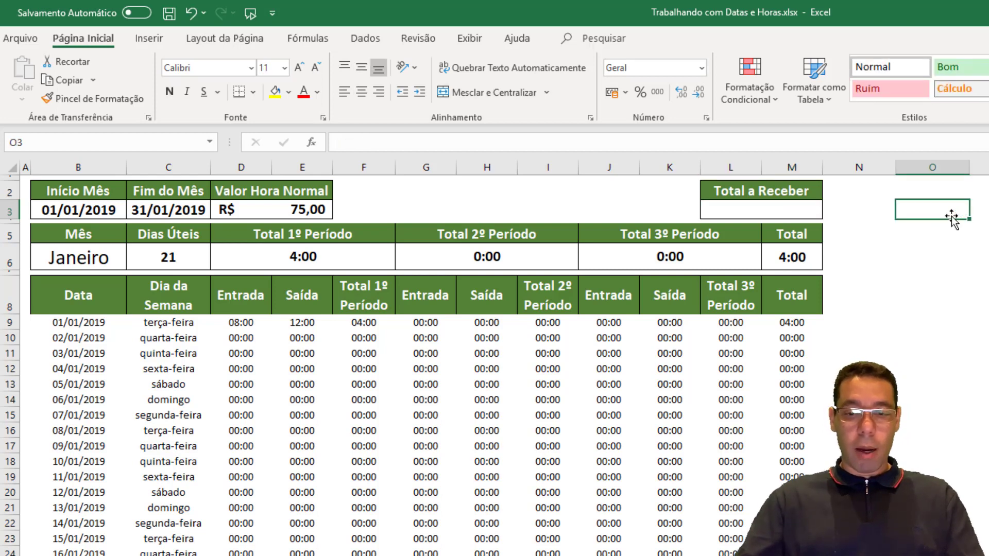
Enter =M6*24 in the Total a Receber cell to convert the total time into decimal hours
click(791, 256)
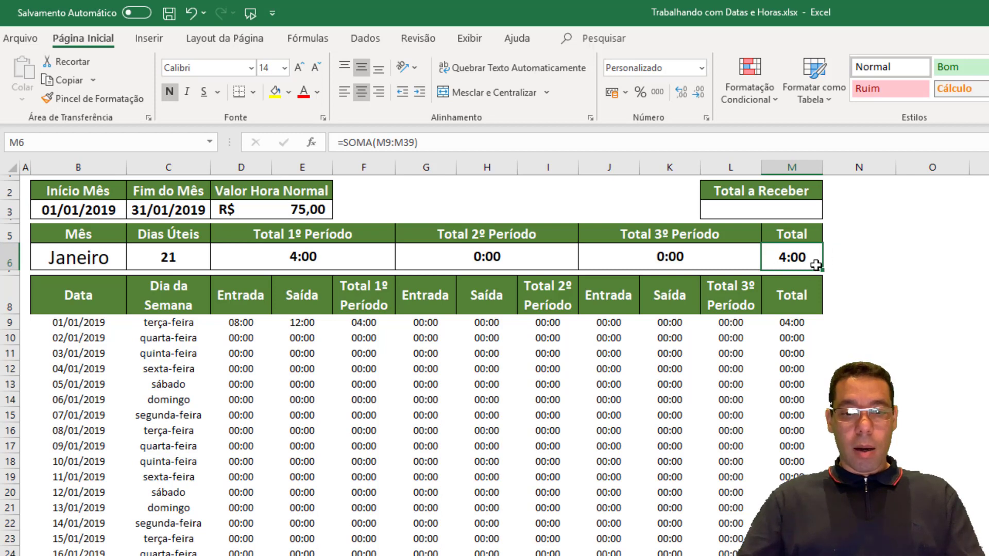
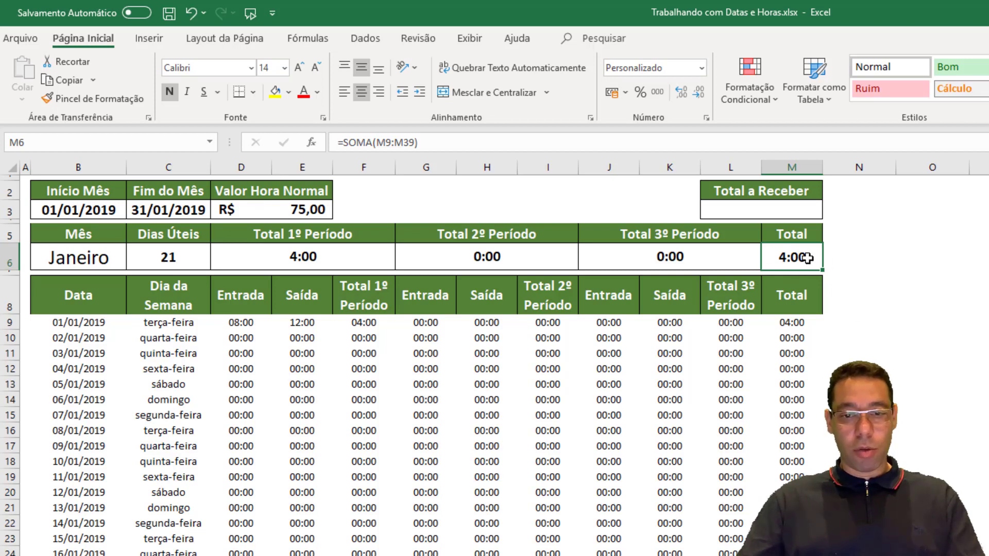
click(786, 213)
text(=)
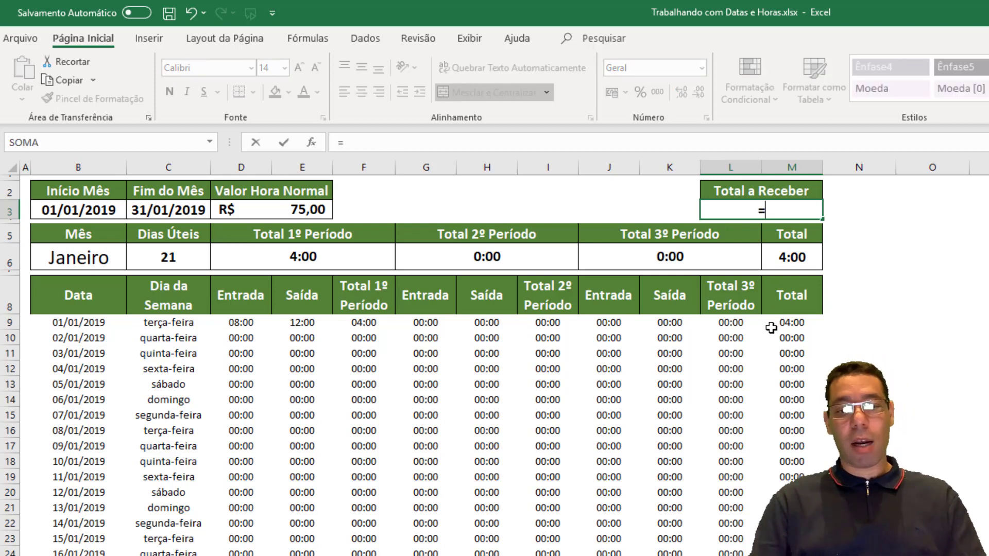
click(788, 256)
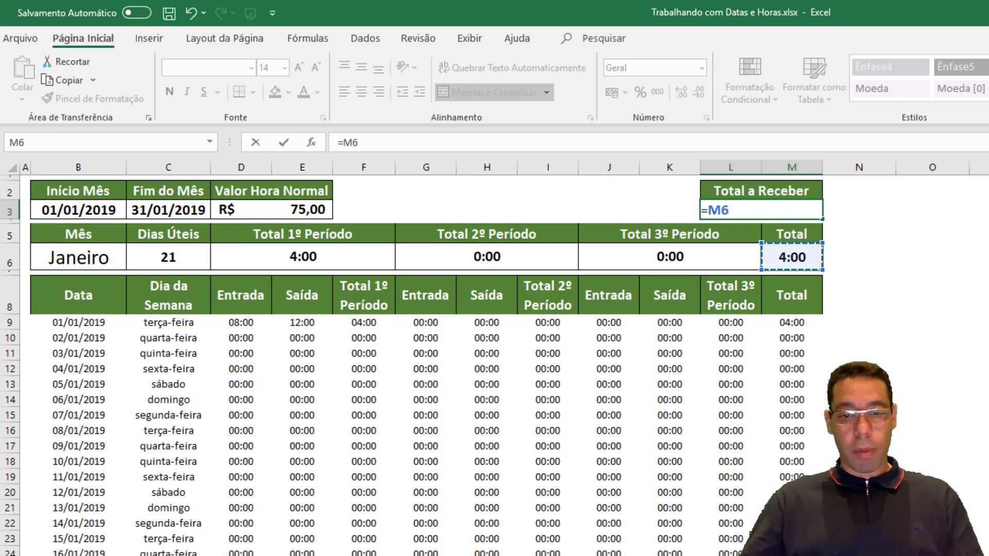
text(*)
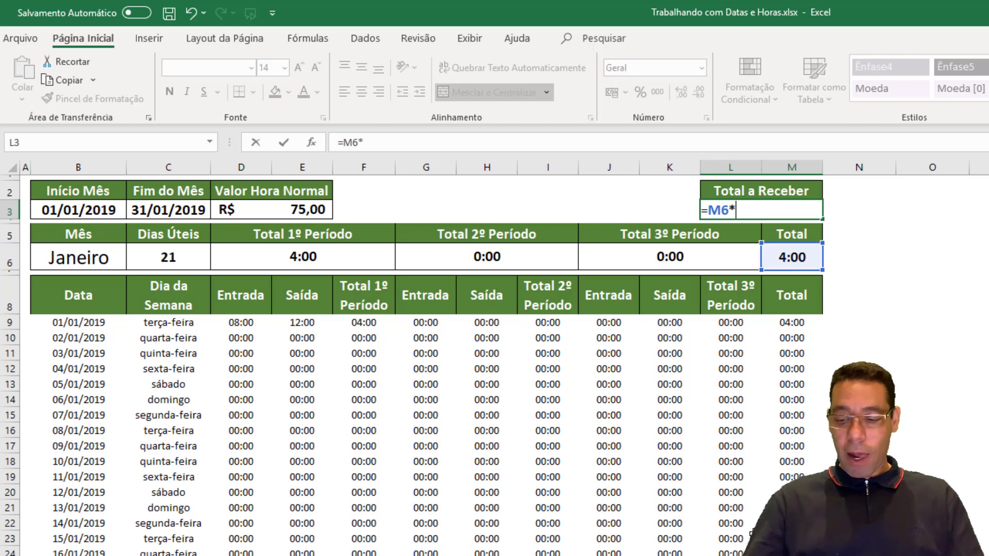
text(24)
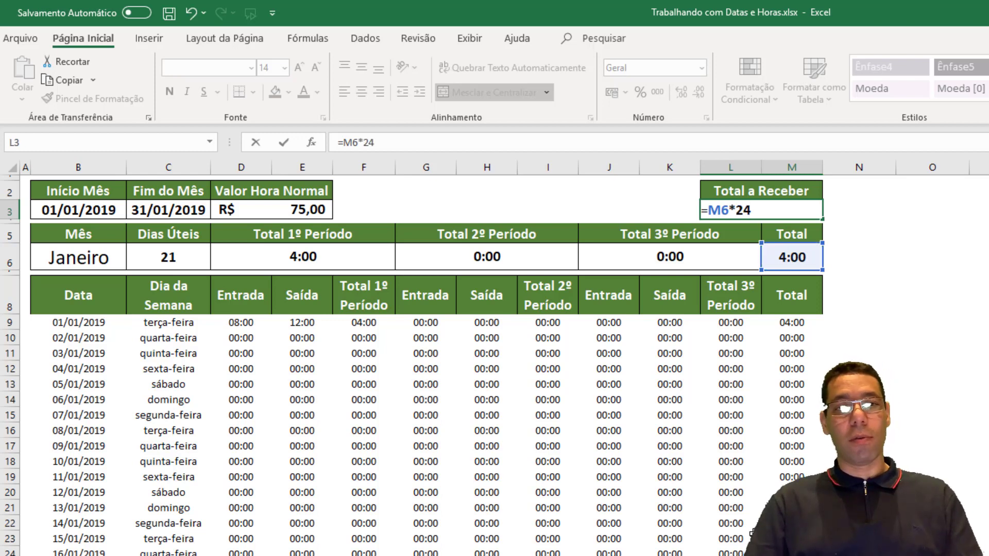
key(Return)
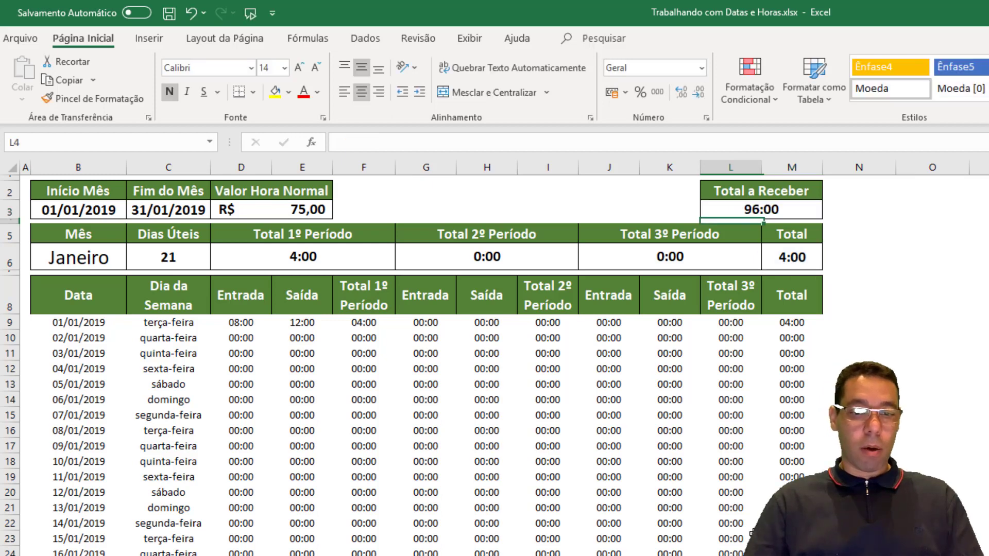
Compare the Total a Receber cell with the summary Total and set its number format to Geral
click(794, 256)
click(798, 209)
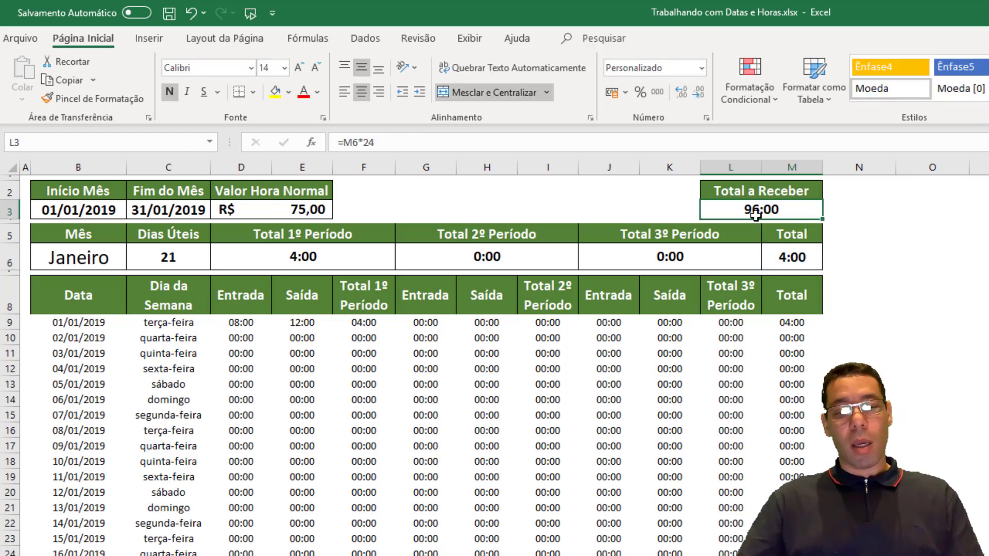
click(802, 257)
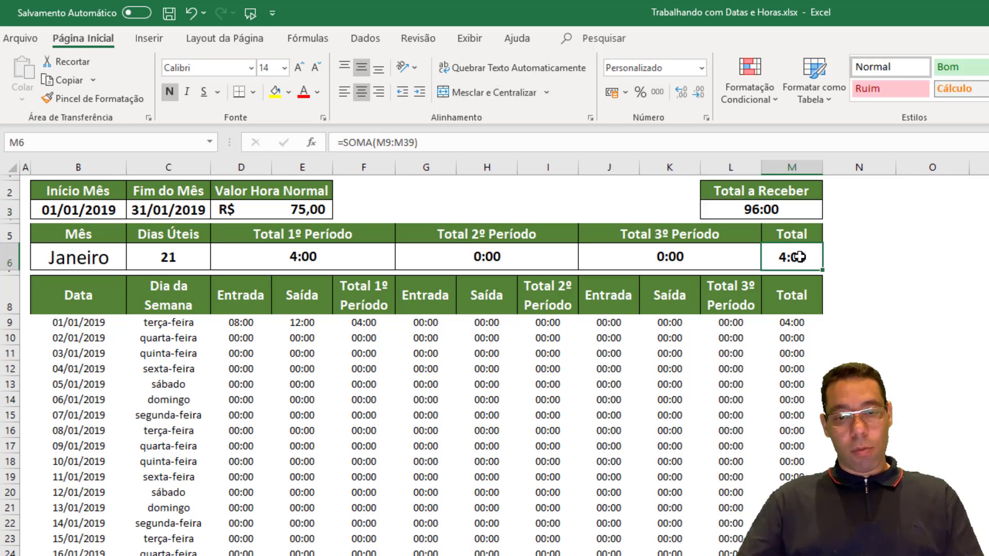
click(791, 207)
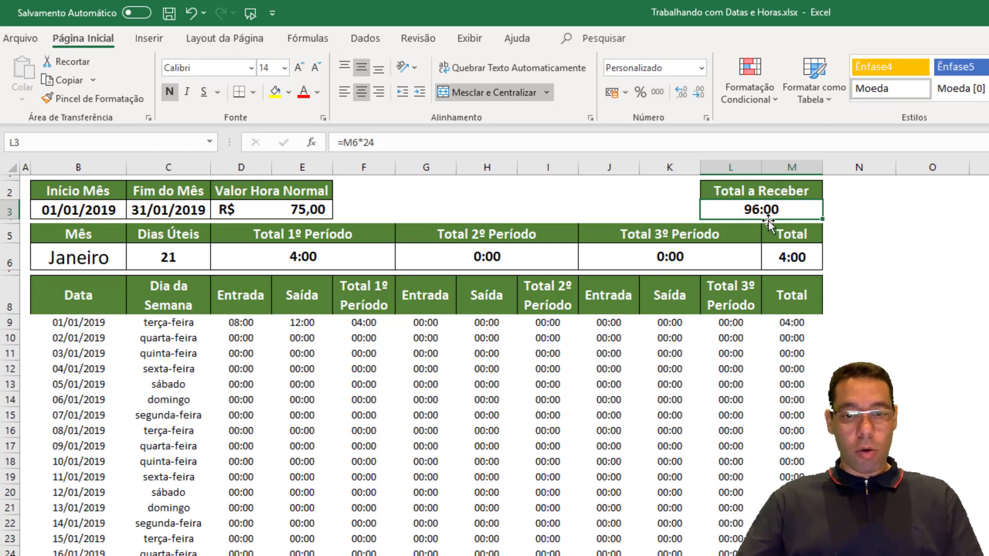
click(700, 68)
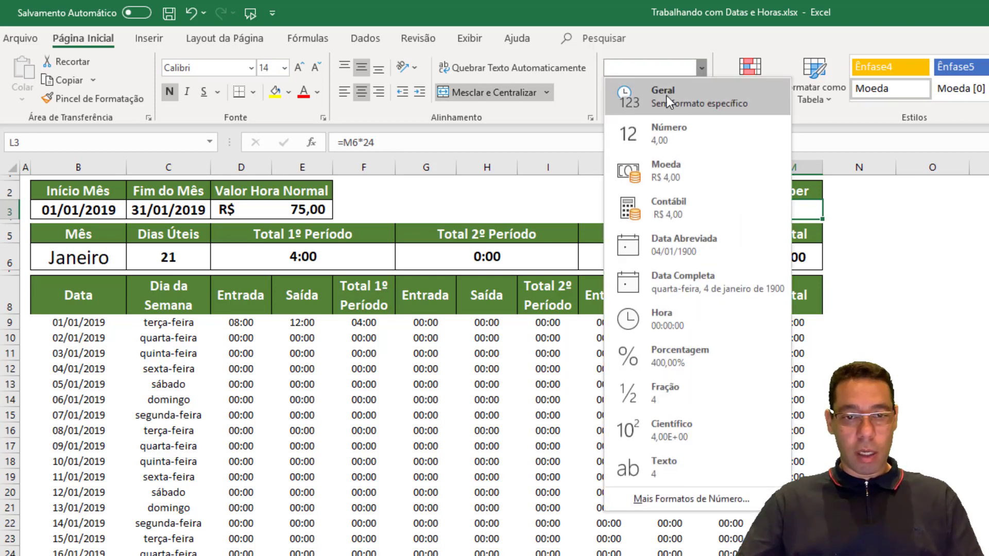
click(667, 95)
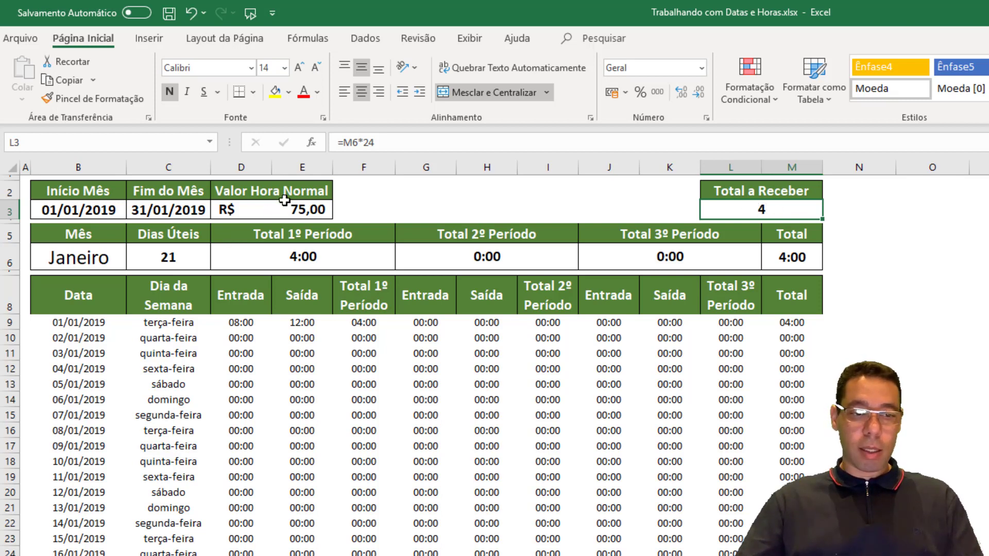
Extend the Total a Receber formula to =M6*24*D3 and apply the accounting number format to the cell
double_click(764, 211)
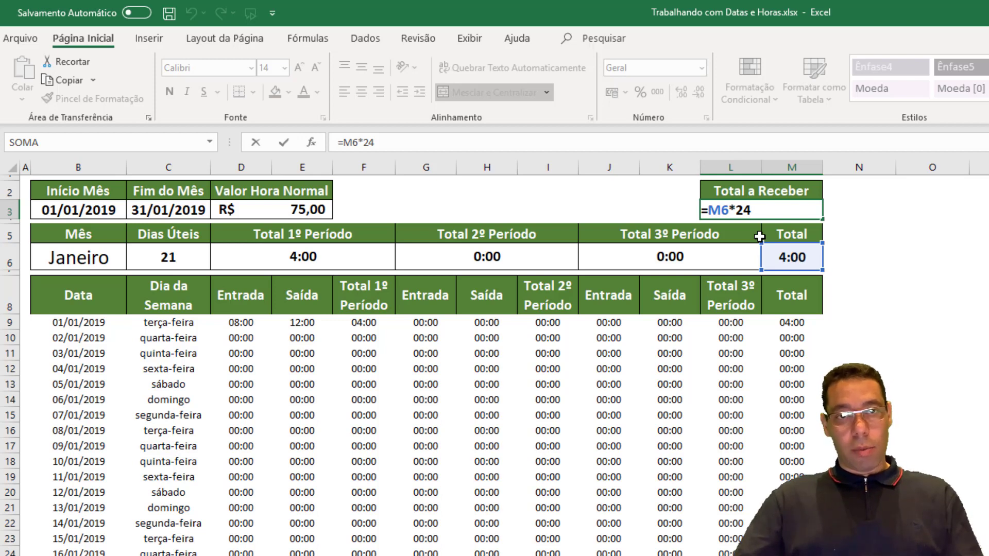
text(*)
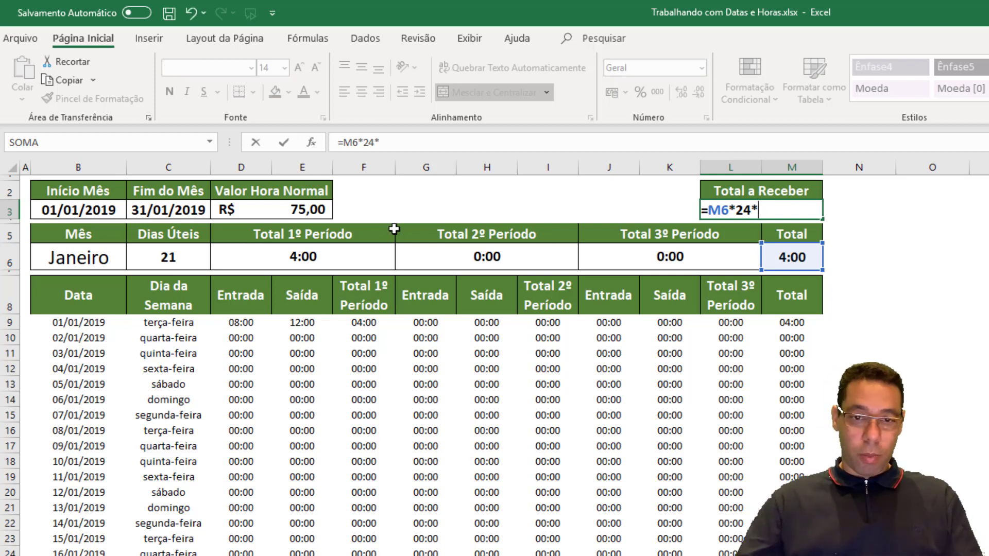
click(283, 208)
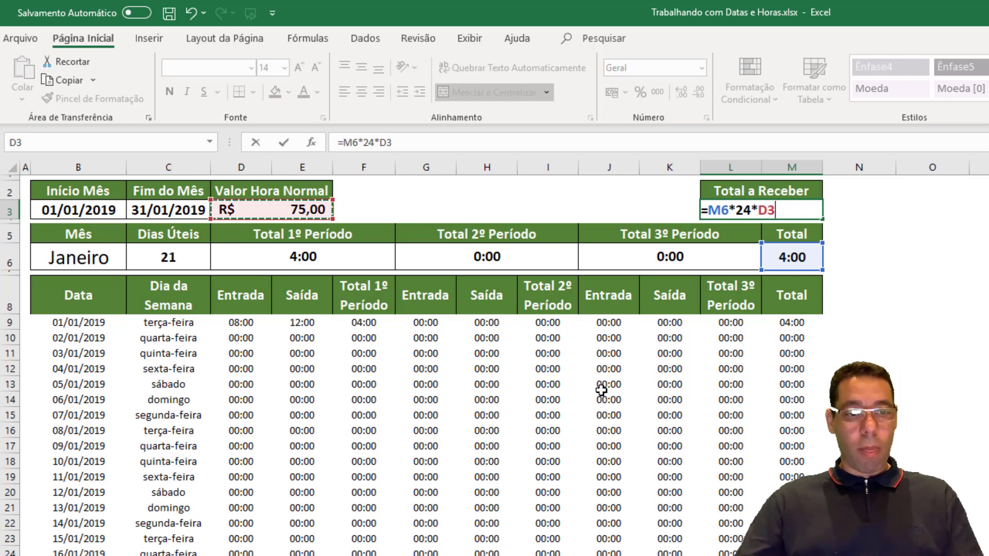
key(Return)
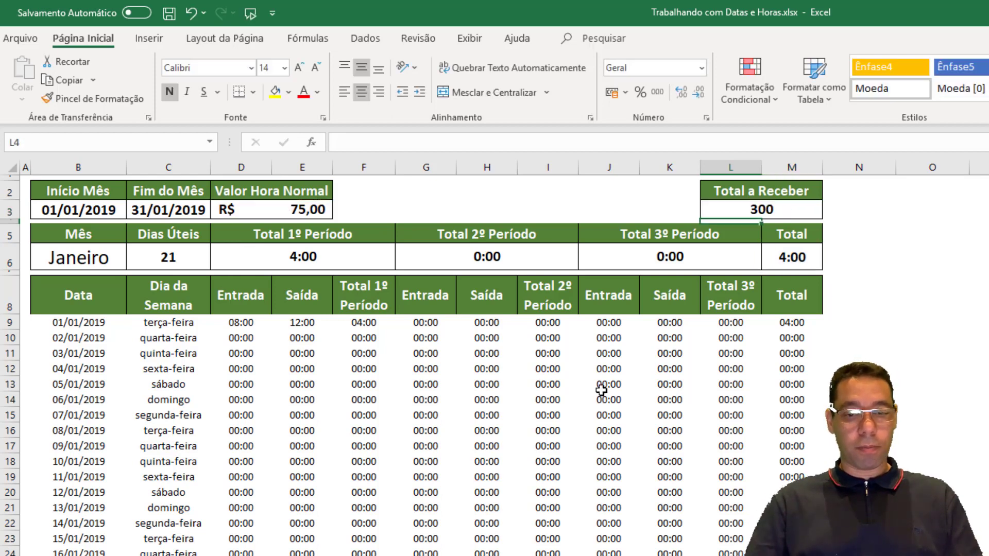
click(747, 210)
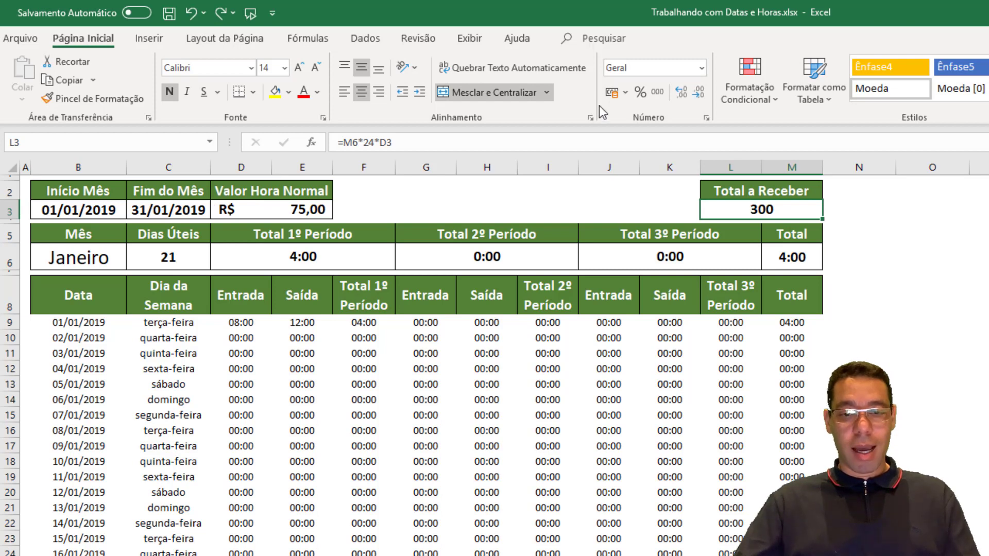
click(610, 92)
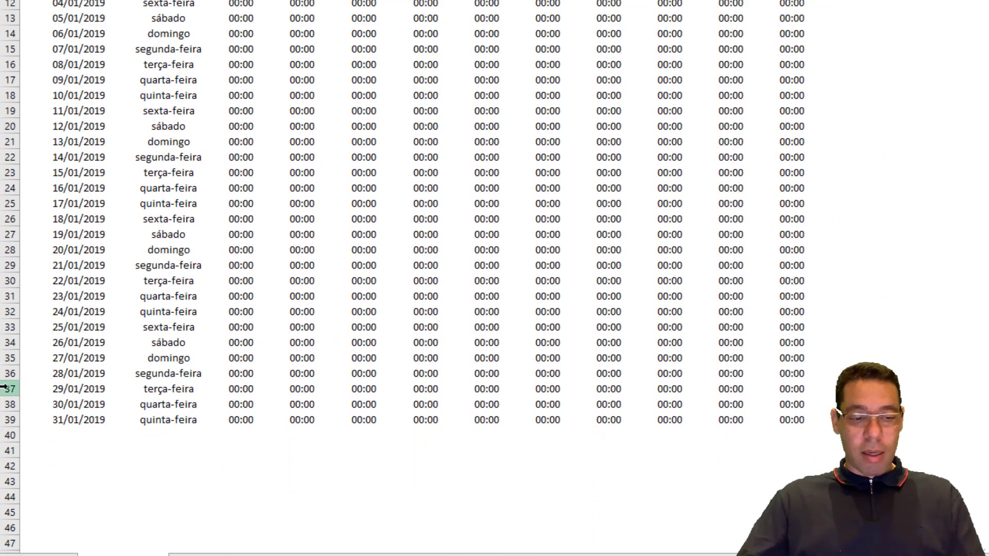
drag(8, 389, 5, 420)
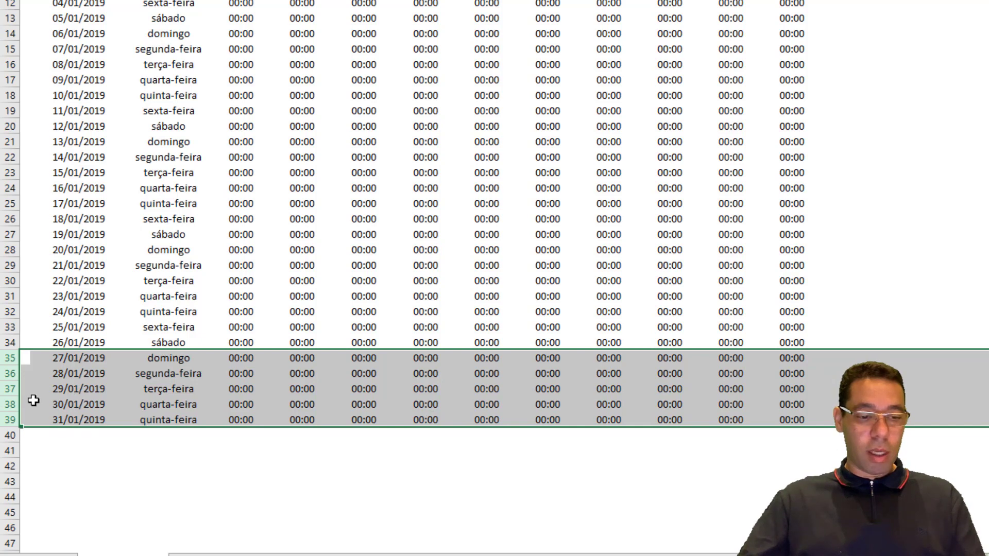
click(7, 421)
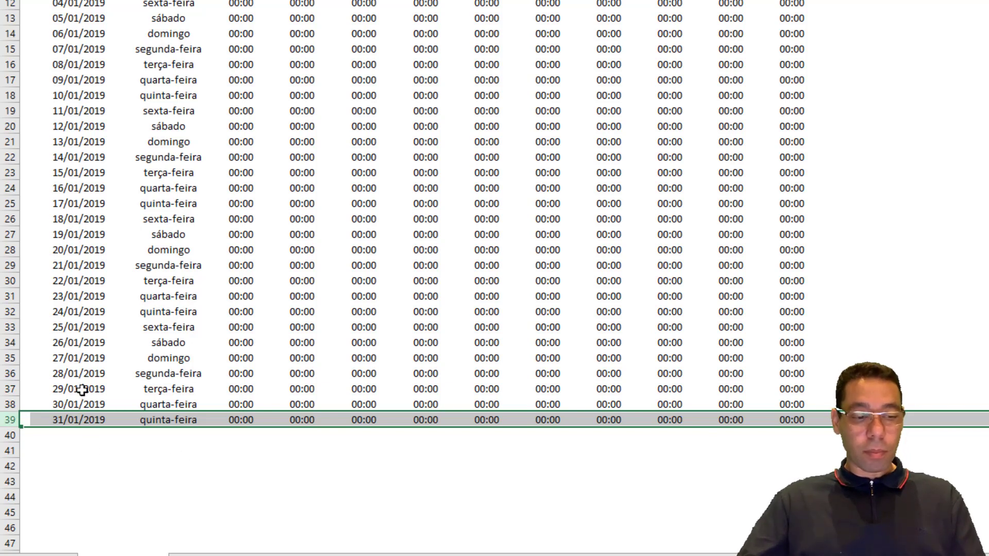
drag(9, 375, 31, 414)
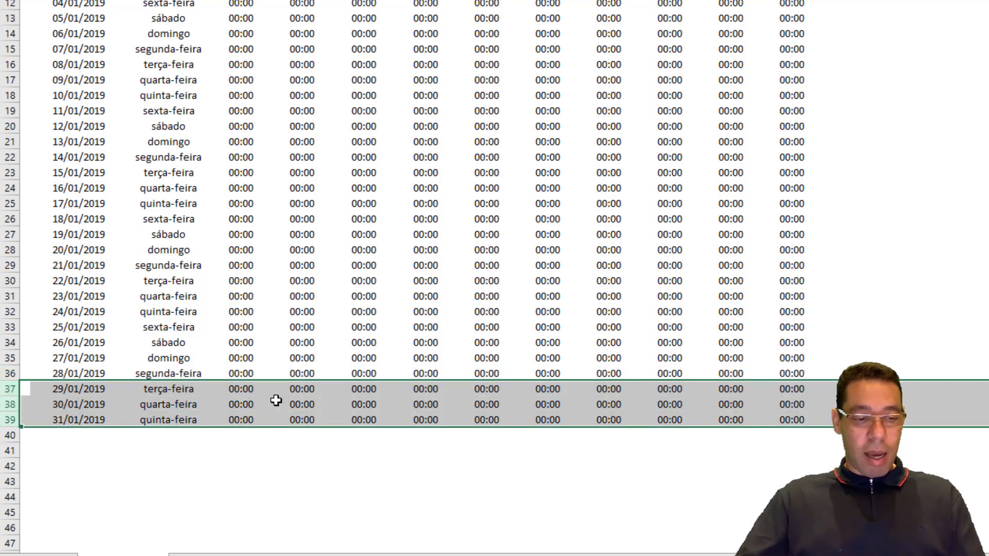
click(291, 361)
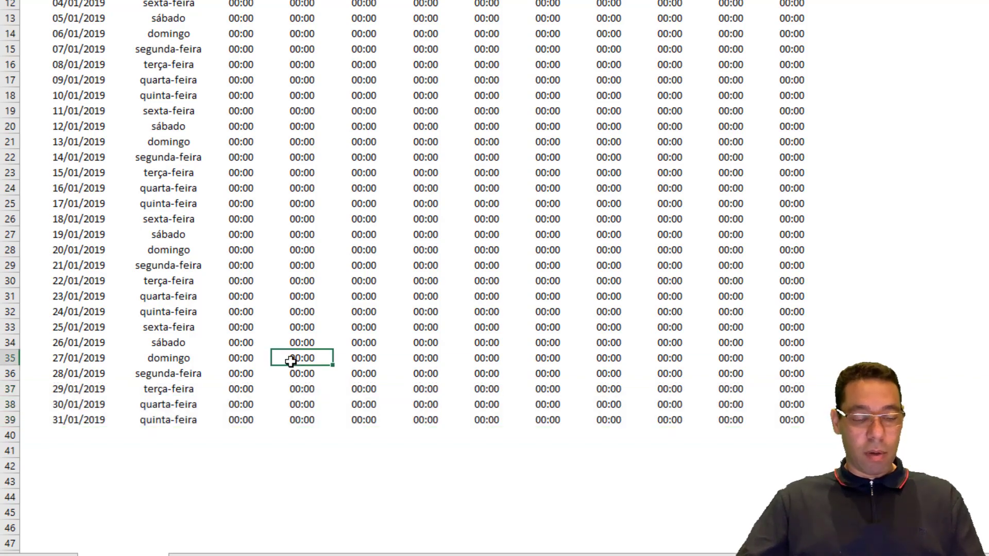
scroll(291, 362, up, 3)
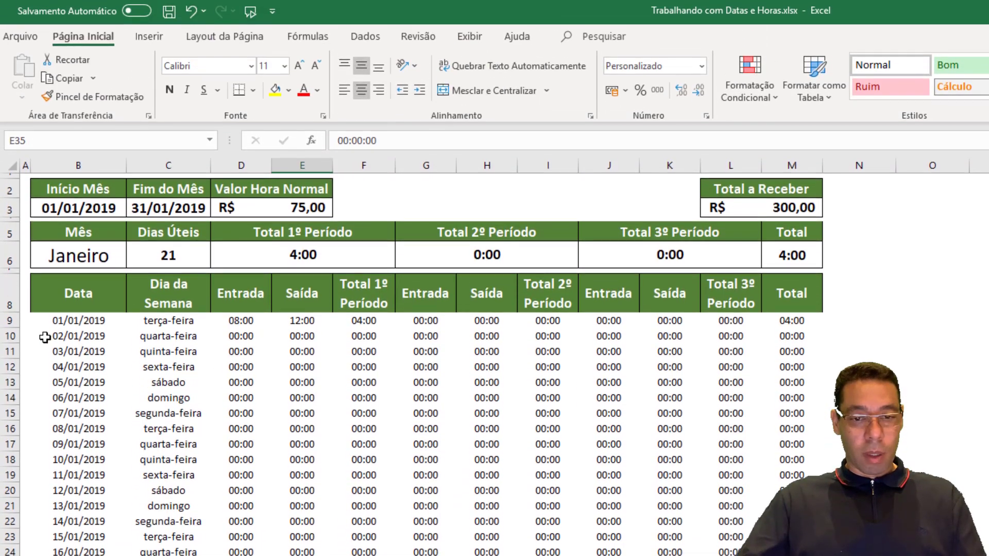
Reset the first period's Entrada and Saída of 01/01/2019 to 0
text(00)
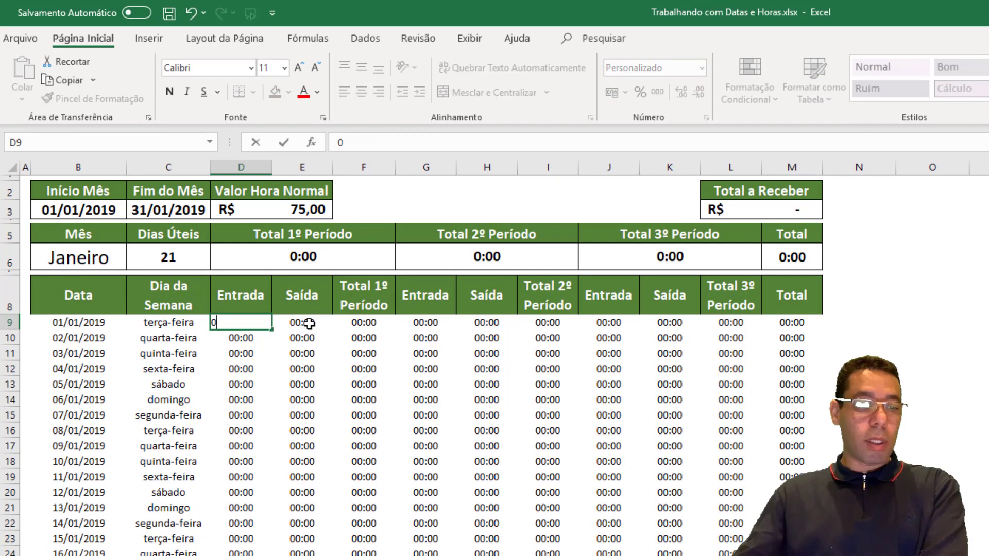
click(309, 323)
text(0)
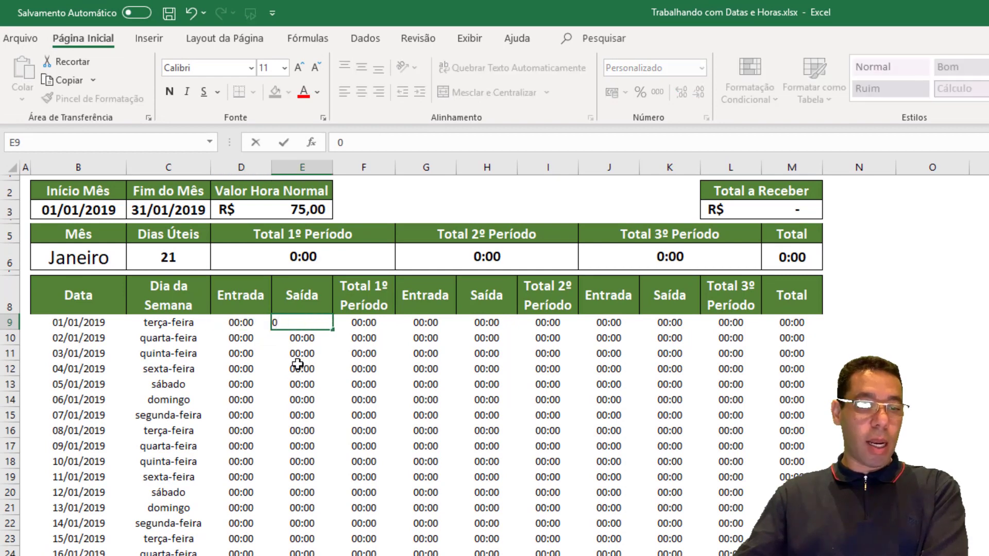
click(299, 365)
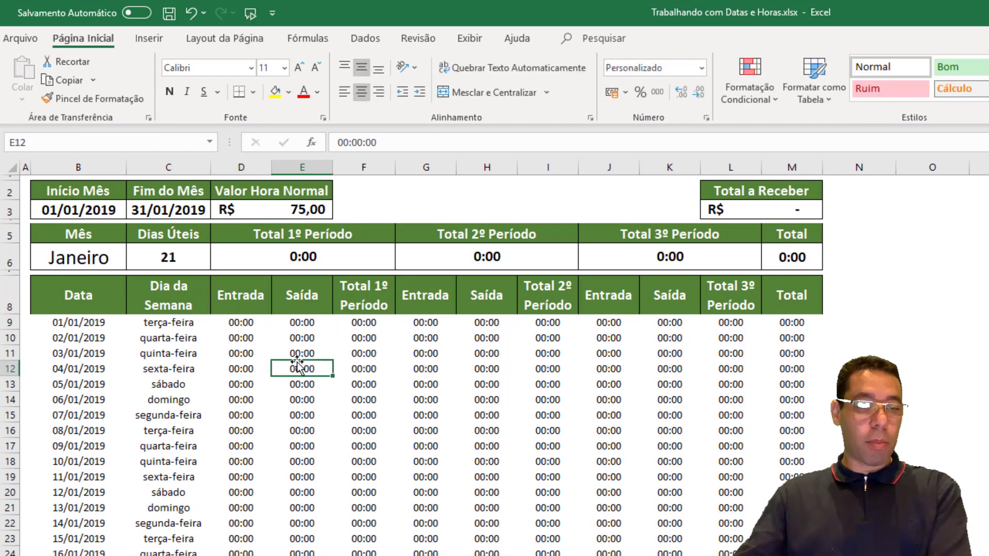
click(245, 322)
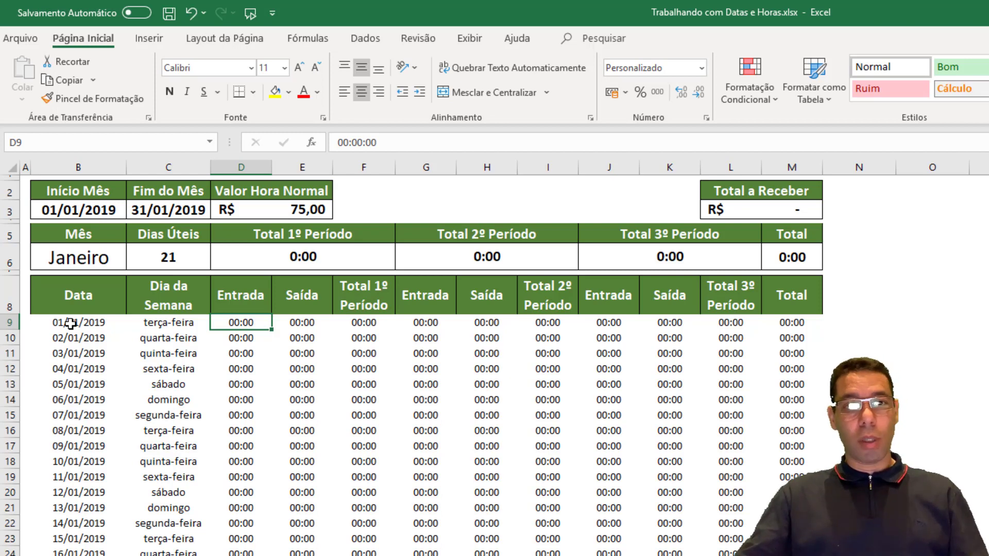
Enter =DIA.DA.SEMANA(B9;2) in the spare cell O9 to number the first date's weekday with Monday as 1
click(944, 339)
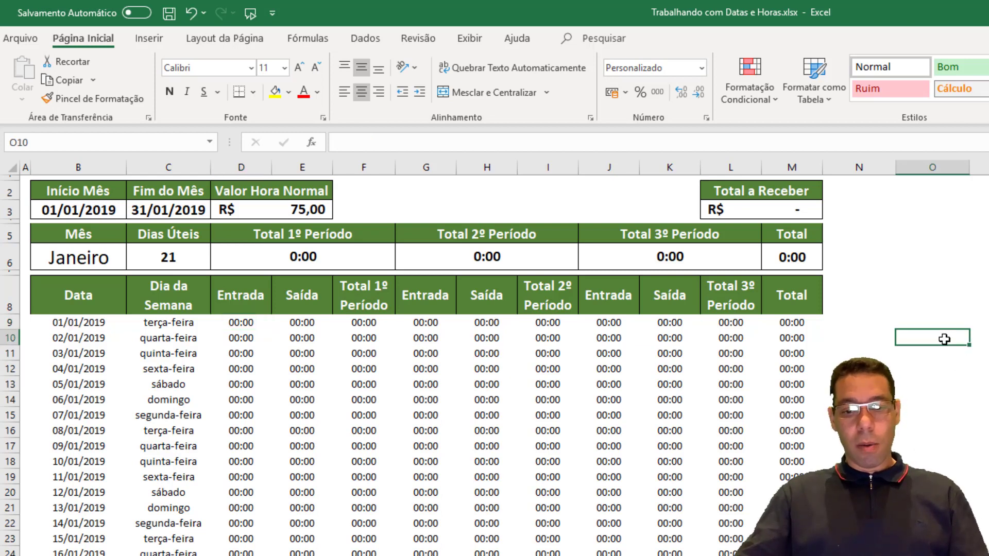
key(Up)
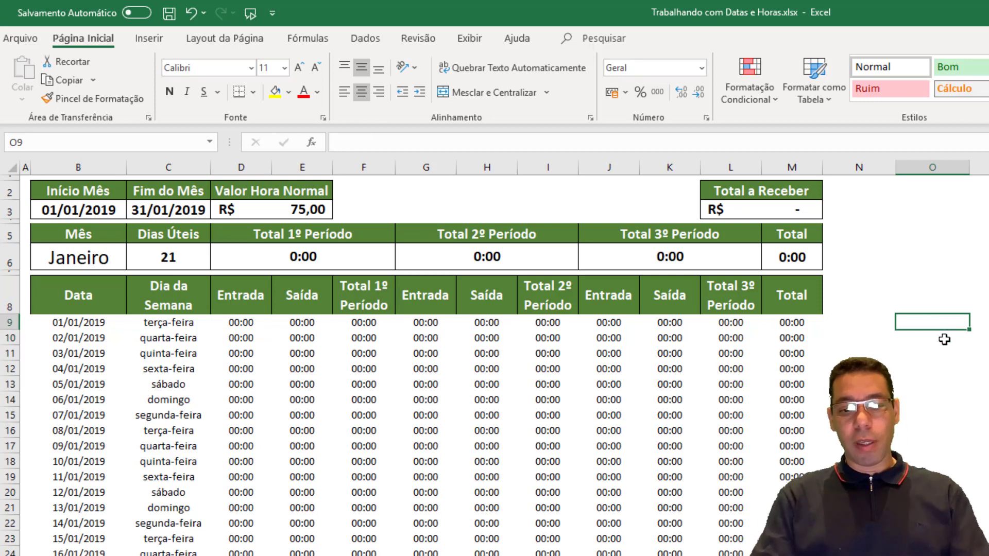
text(=DIA.DA.SEMANA()
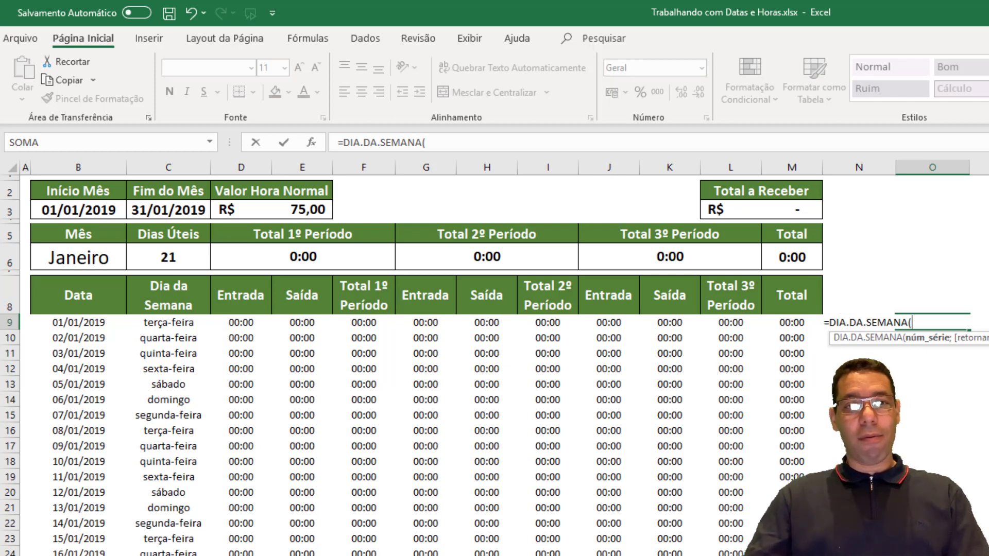
click(92, 322)
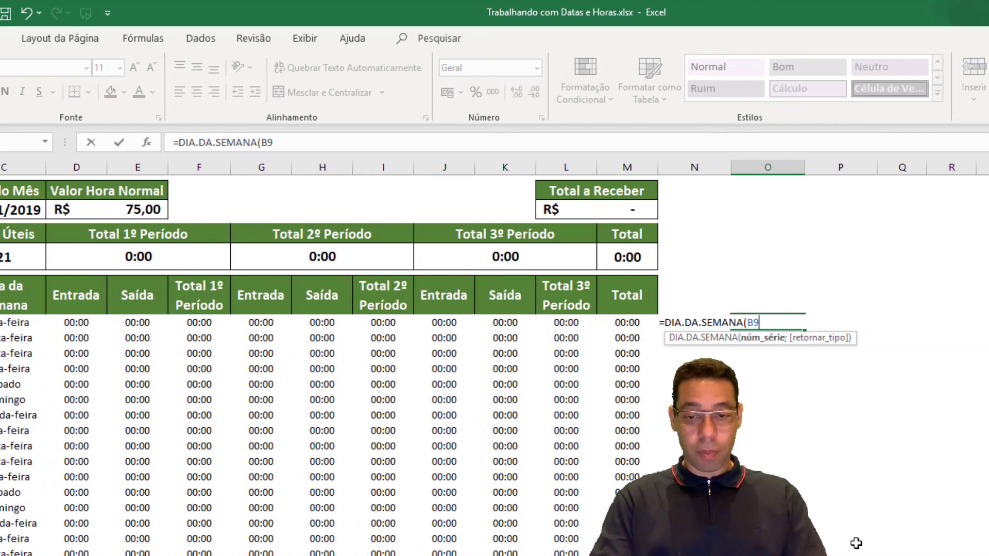
text(;)
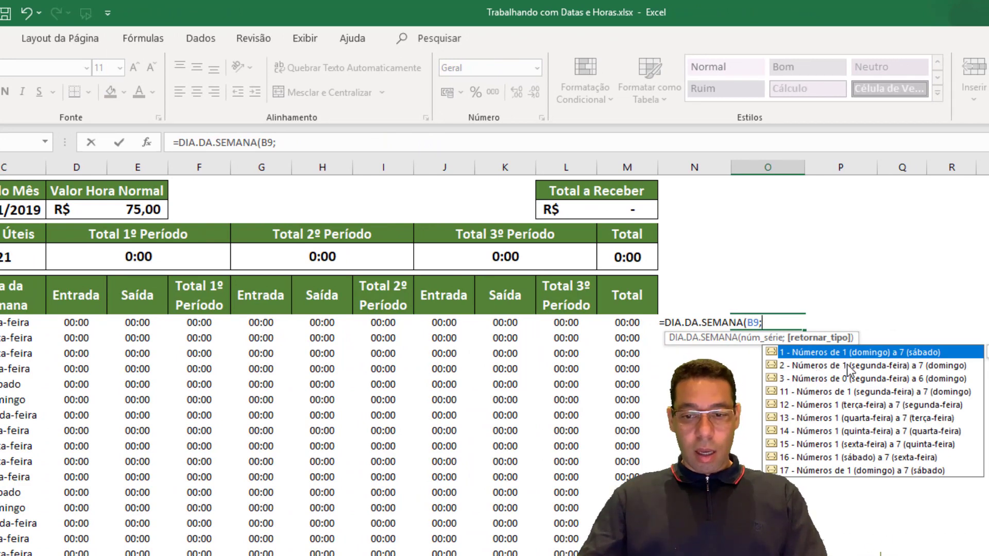
click(820, 367)
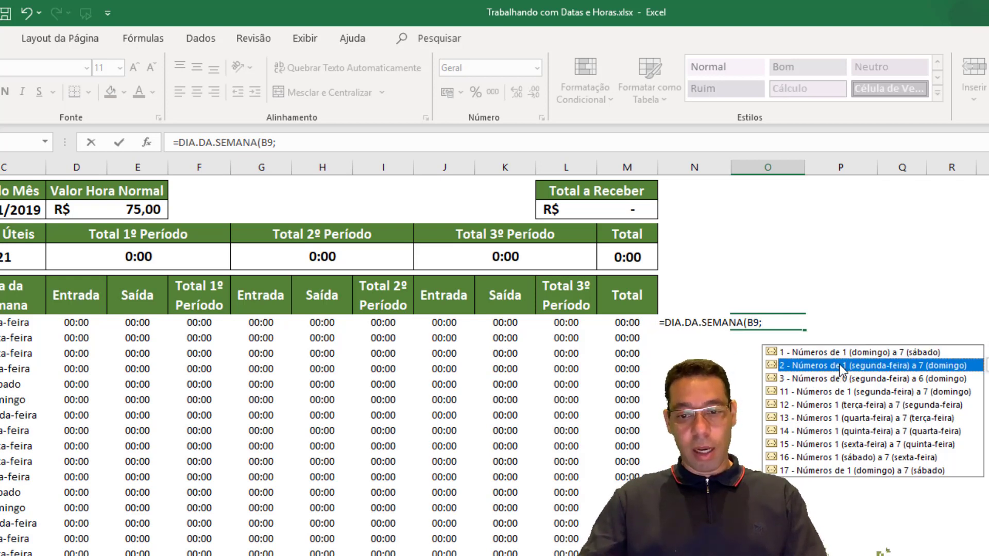
double_click(922, 366)
text())
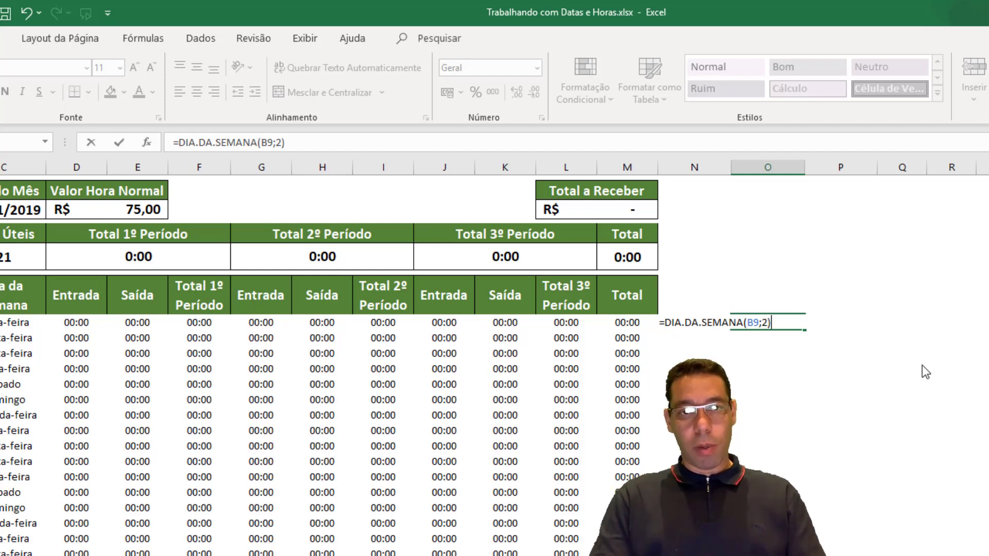
key(ctrl+Return)
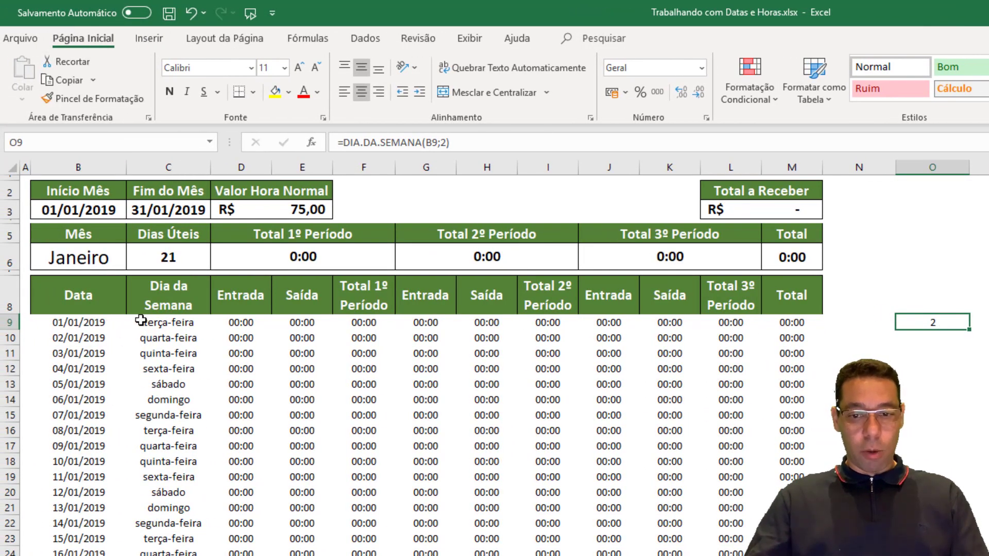
Extend the formula in O9 to =DIA.DA.SEMANA(B9;2)>5 so that it tests for weekend days
click(162, 324)
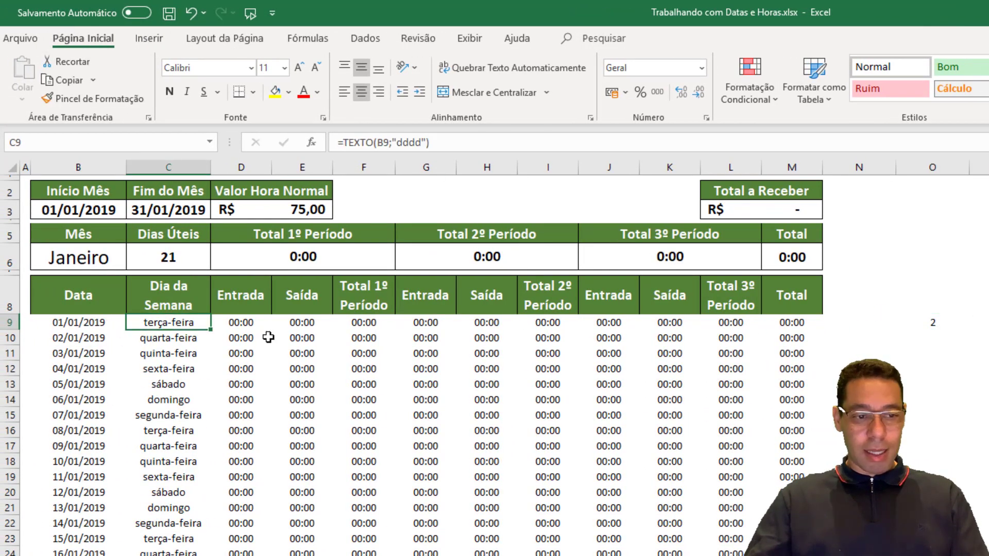
click(931, 323)
key(F2)
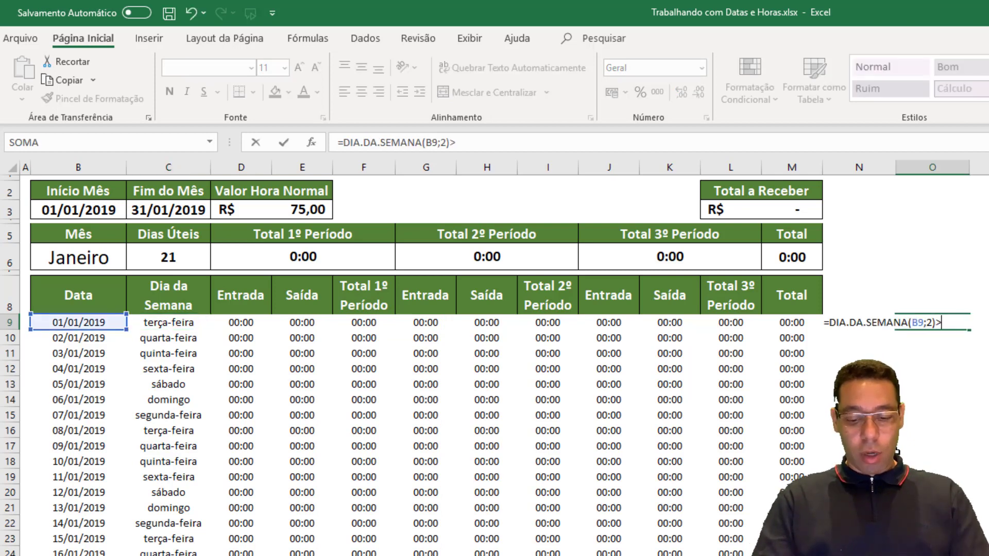
text(>5)
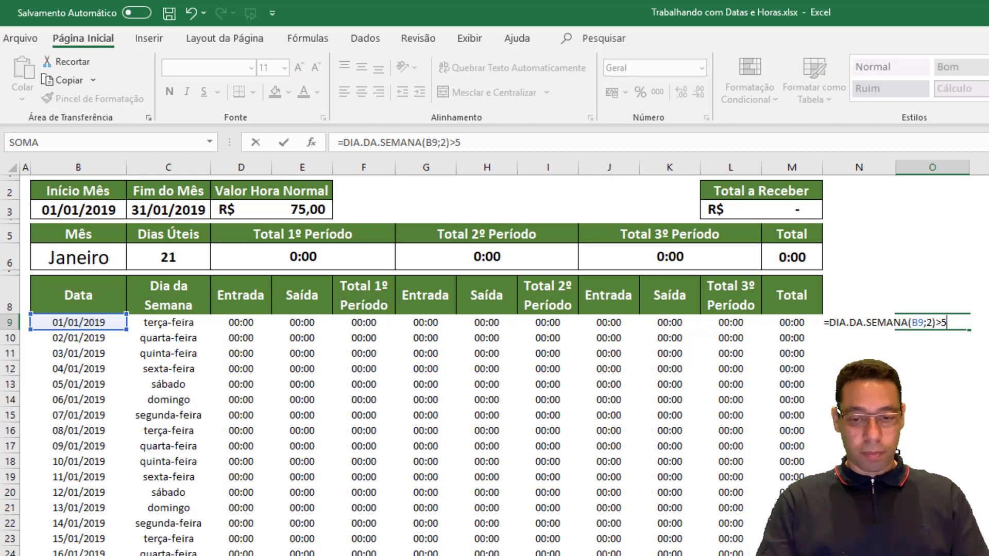
key(ctrl+Return)
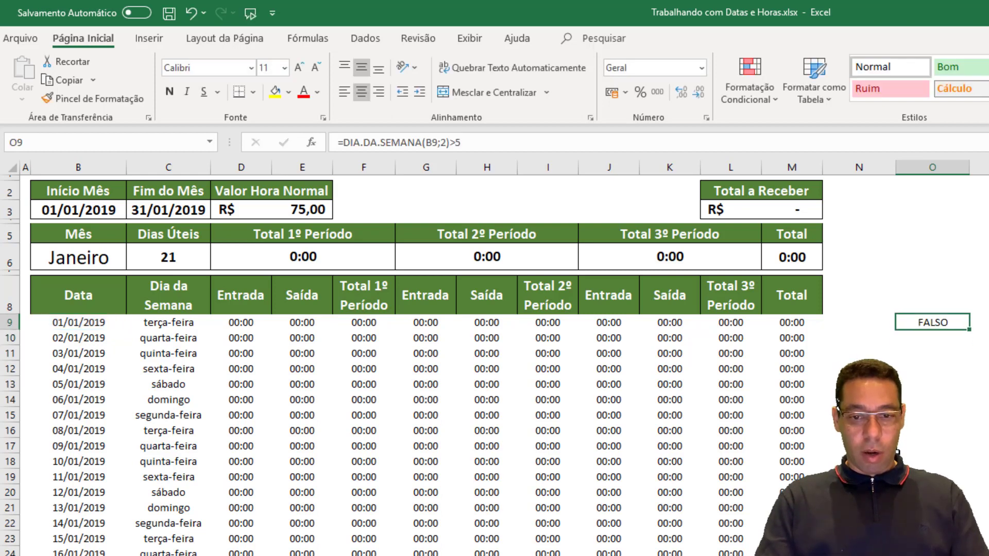
Check the first row's date and weekday, and cut the weekend test formula's text out of O9, leaving the cell empty
click(68, 322)
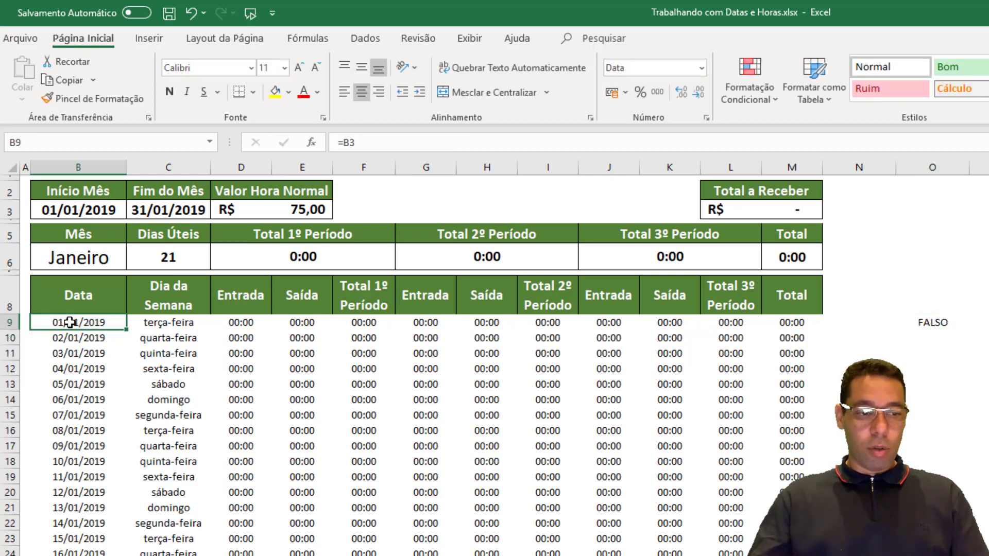
click(161, 322)
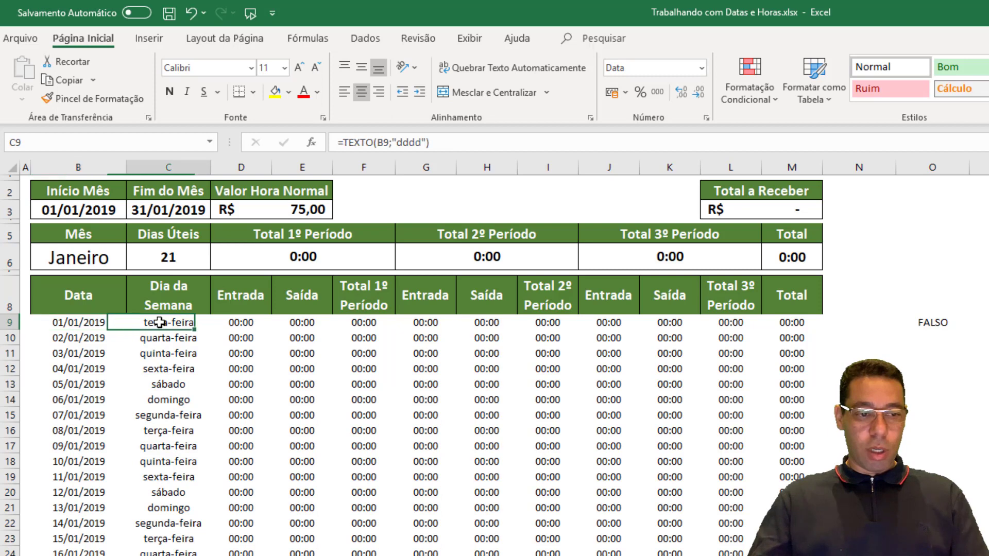
click(912, 324)
drag(484, 142, 318, 135)
key(ctrl+c)
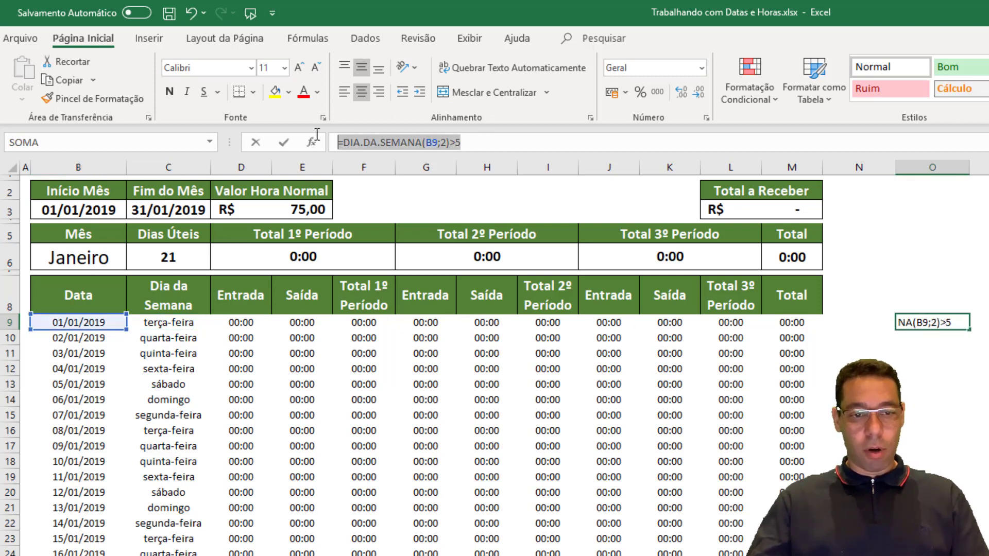
key(Delete)
key(Return)
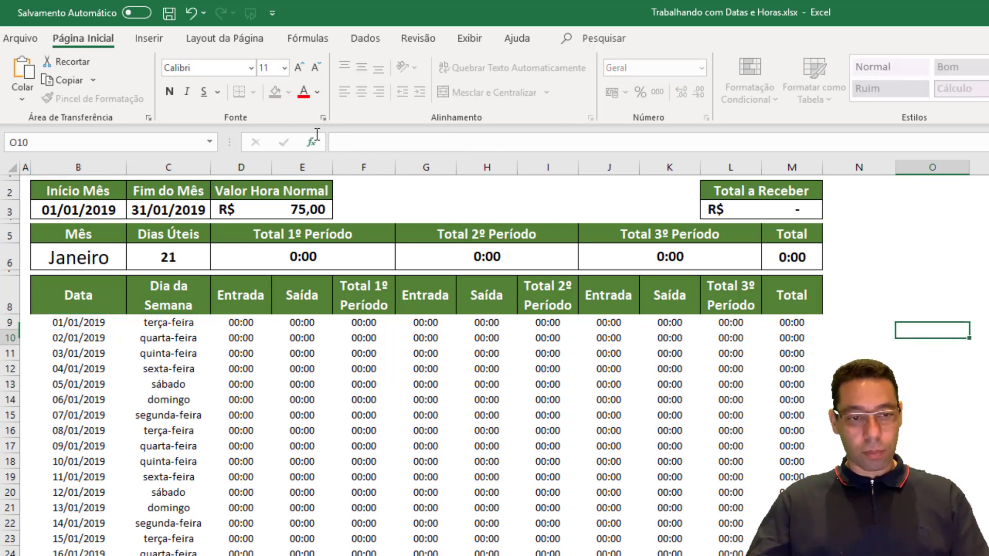
Create a formula-based conditional formatting rule for all timesheet rows from B9 through the Total column, using the cut formula =DIA.DA.SEMANA(B9;2)>5
click(75, 324)
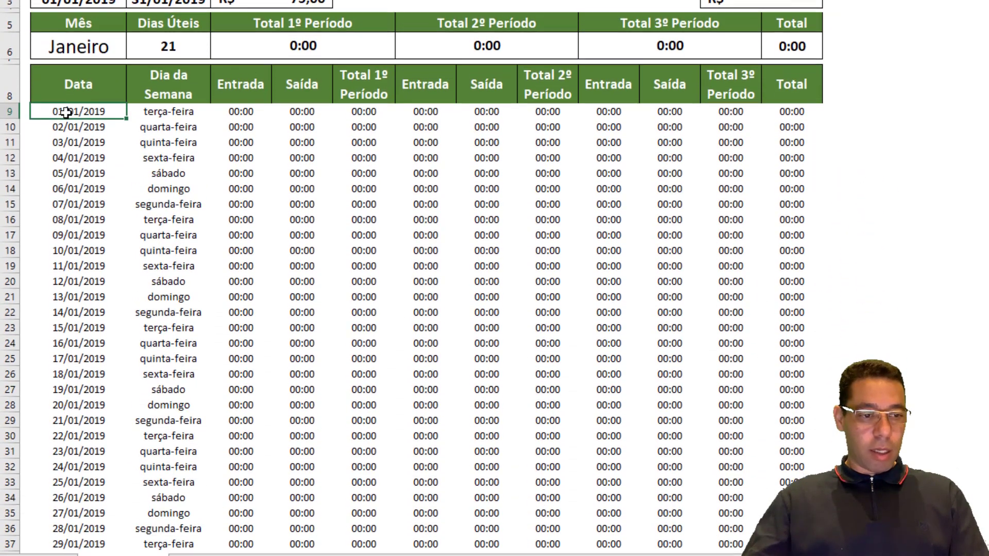
drag(79, 324, 78, 462)
drag(144, 290, 793, 518)
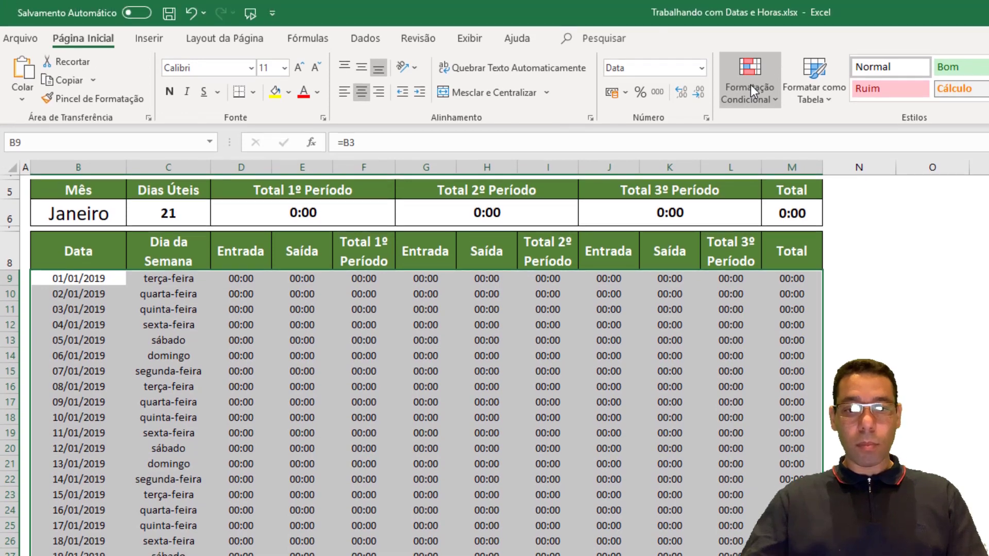
click(750, 85)
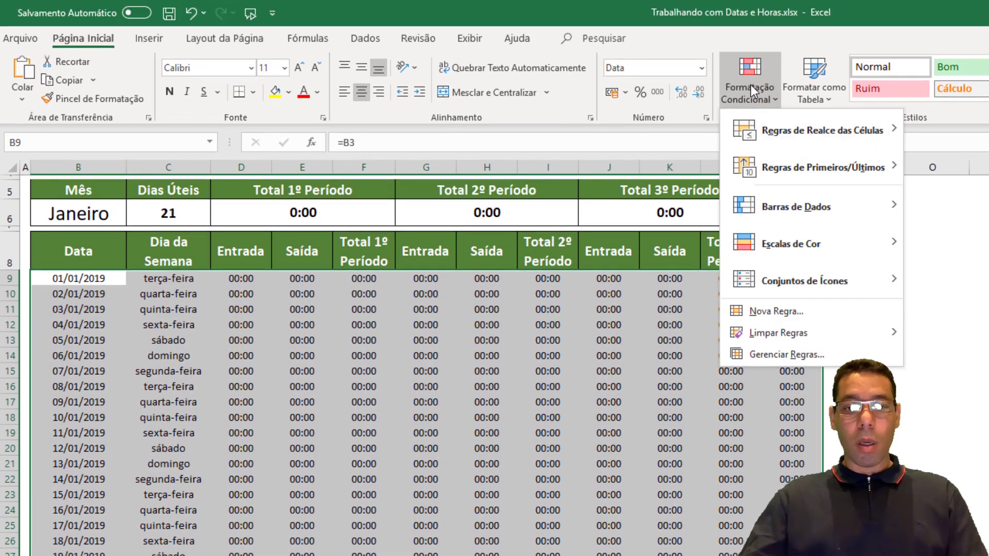
click(783, 311)
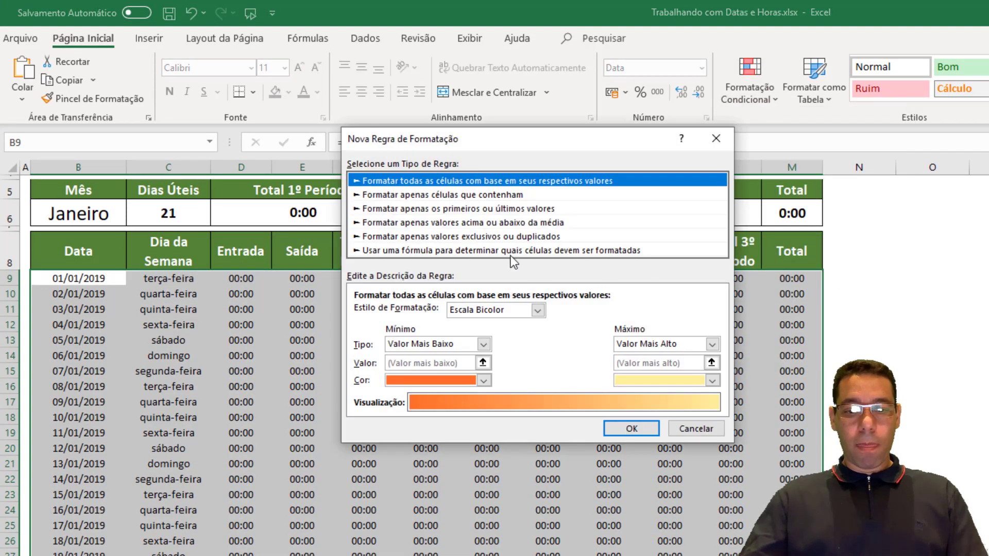
click(425, 251)
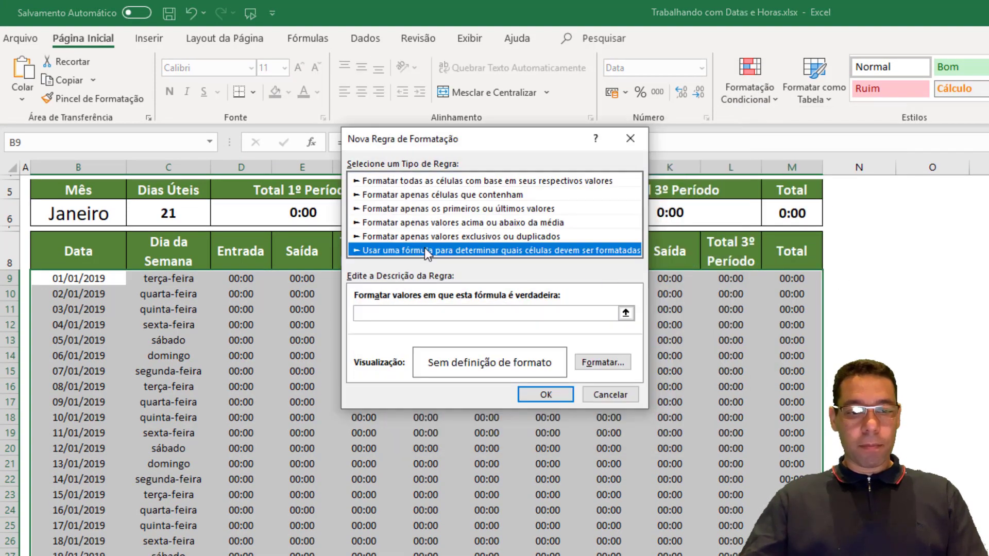
click(398, 311)
key(ctrl+v)
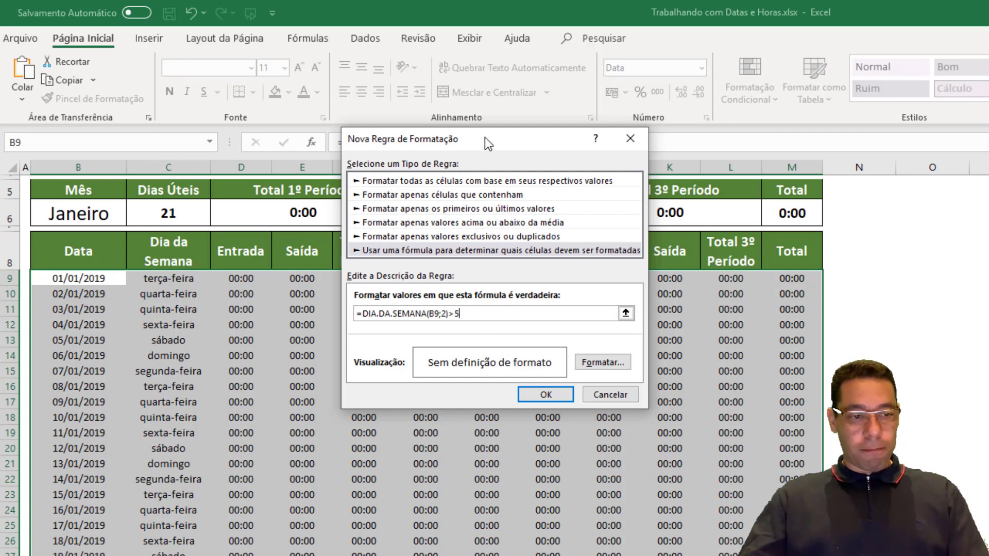
Lock only the column of the date reference in the rule's formula, making it =DIA.DA.SEMANA($B9;2)>5
drag(484, 139, 359, 216)
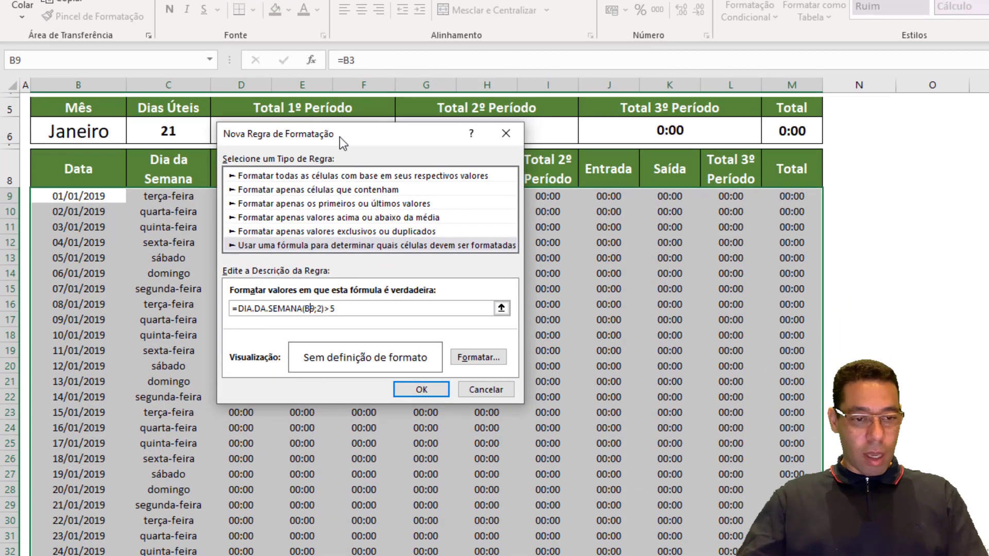
drag(339, 137, 277, 226)
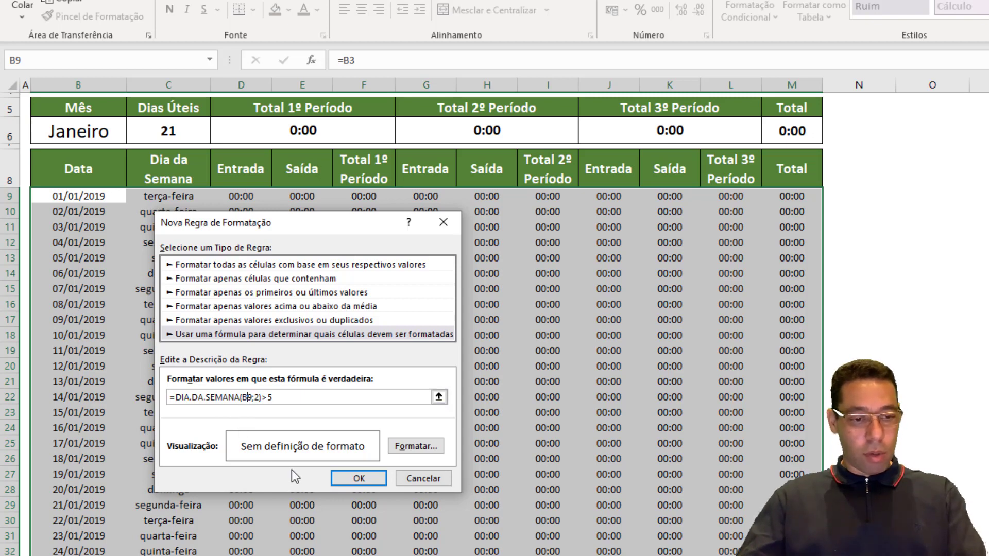
key(F4)
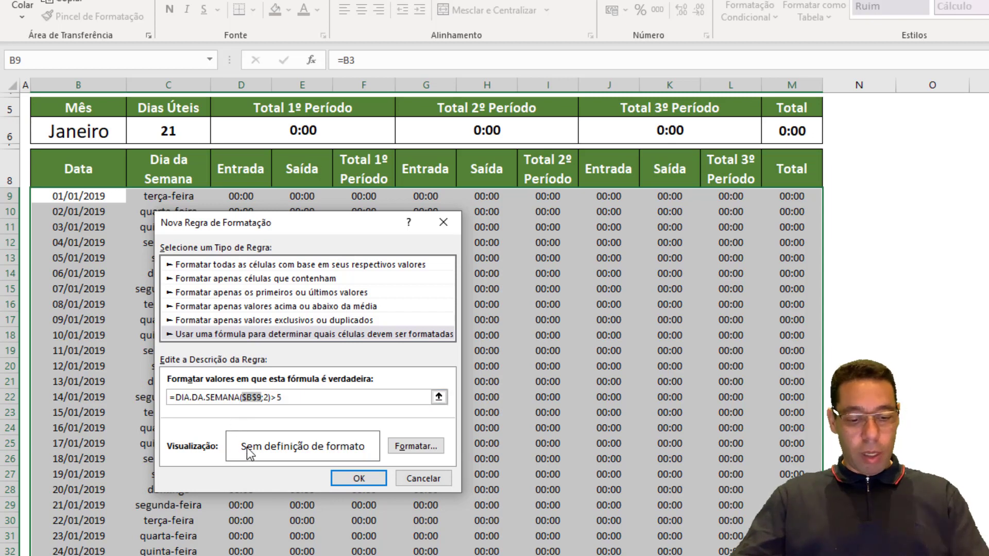
key(F4)
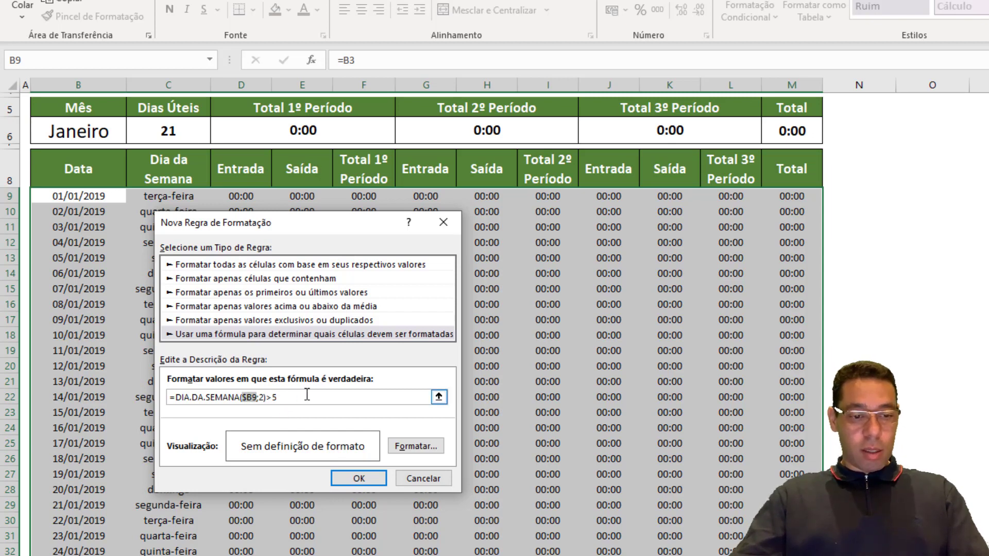
click(259, 400)
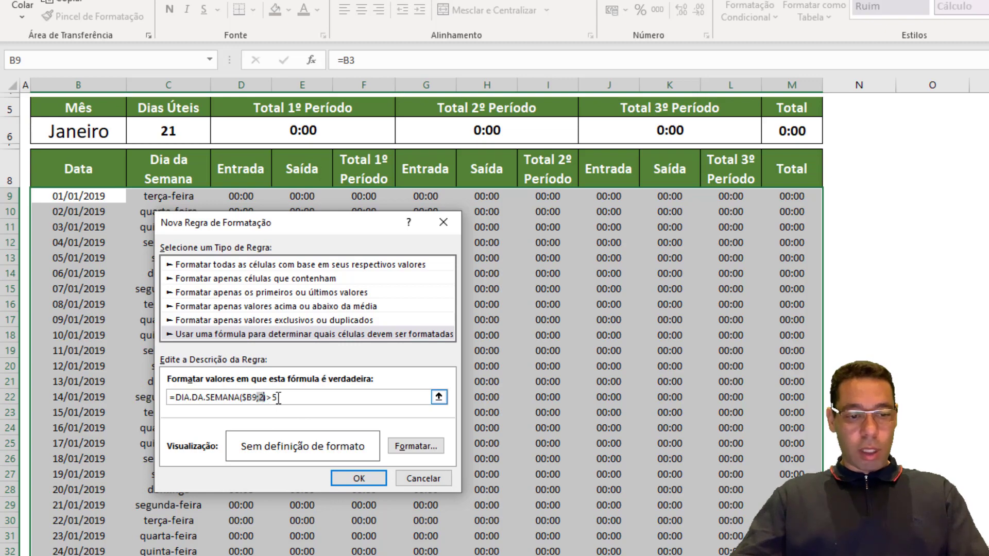
Give the weekend rule a dark red fill with white font and apply it to the timesheet rows
click(400, 446)
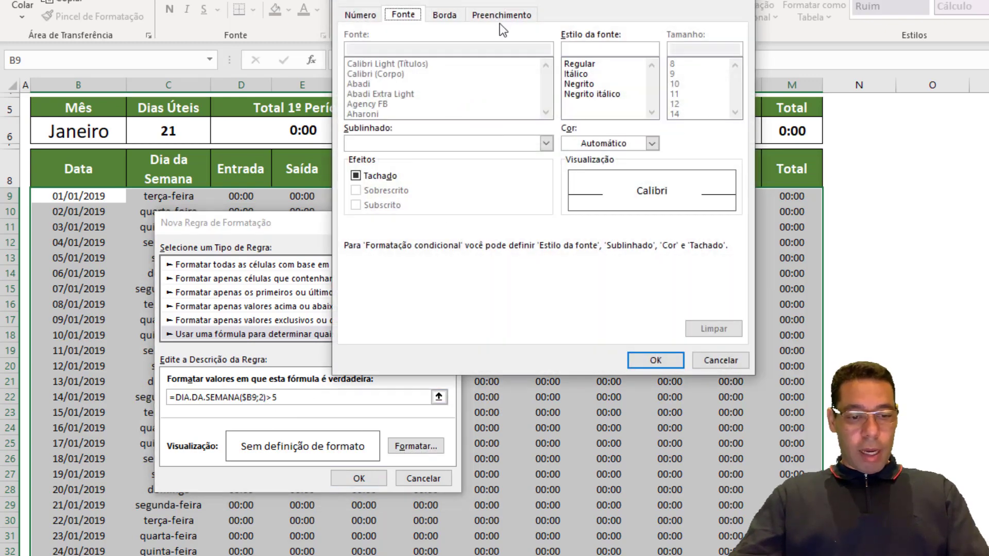
click(502, 15)
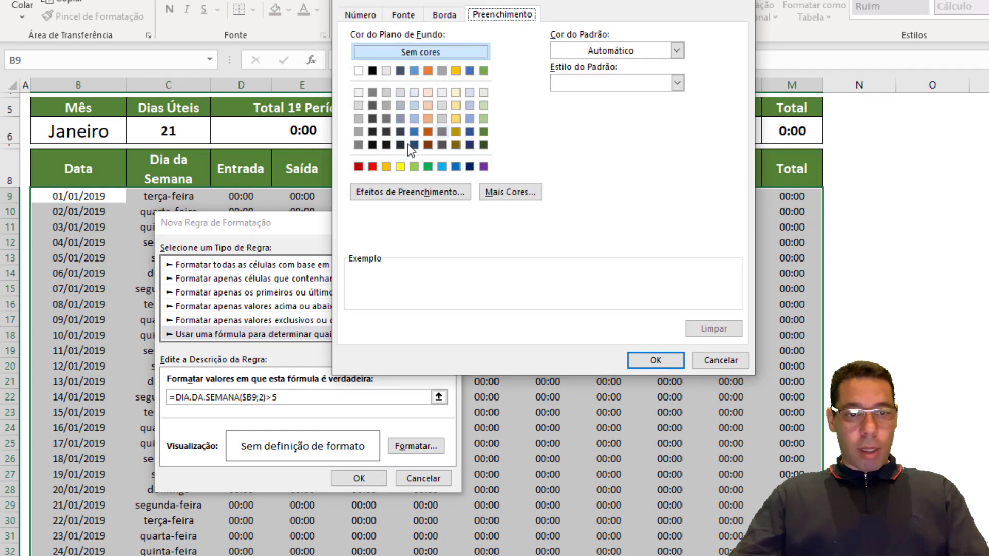
click(363, 165)
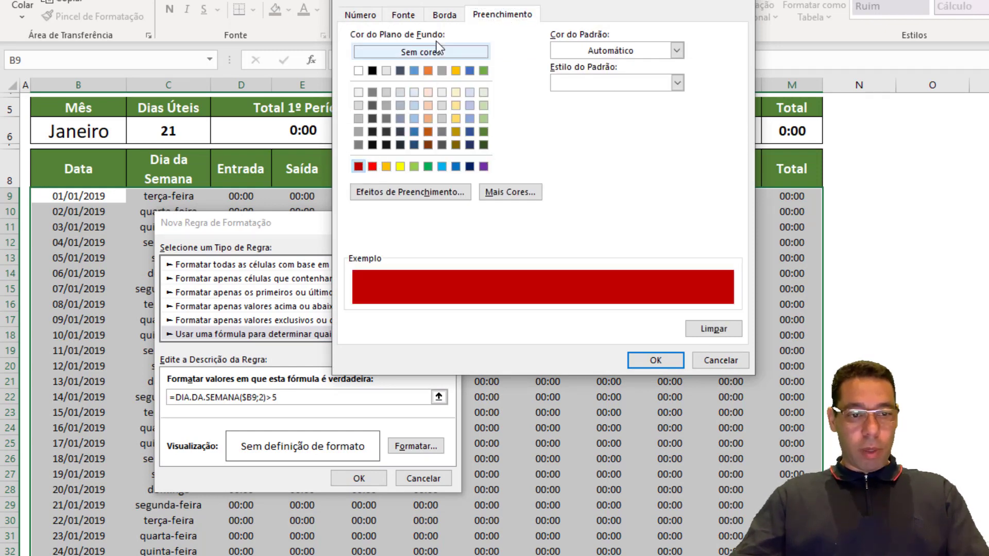
click(403, 15)
click(652, 143)
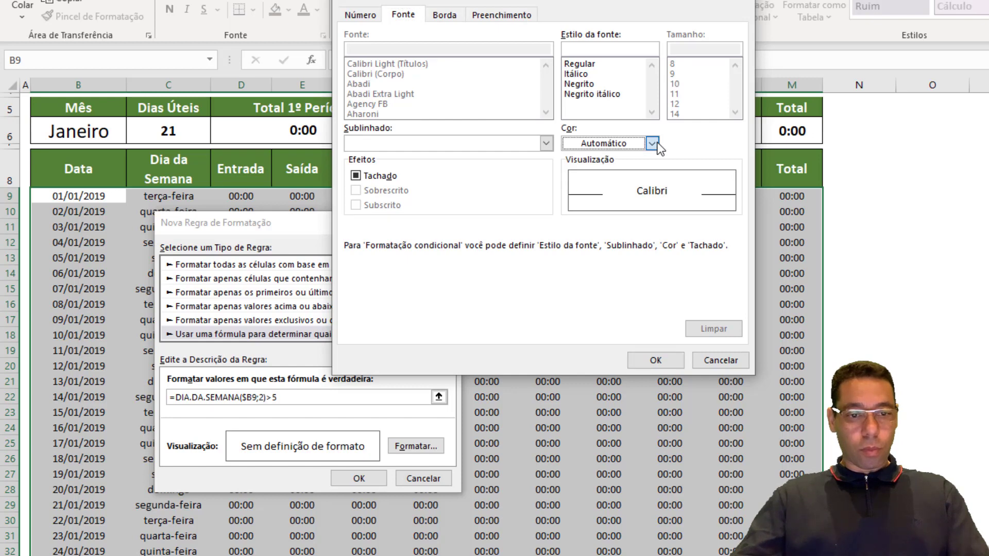
click(569, 206)
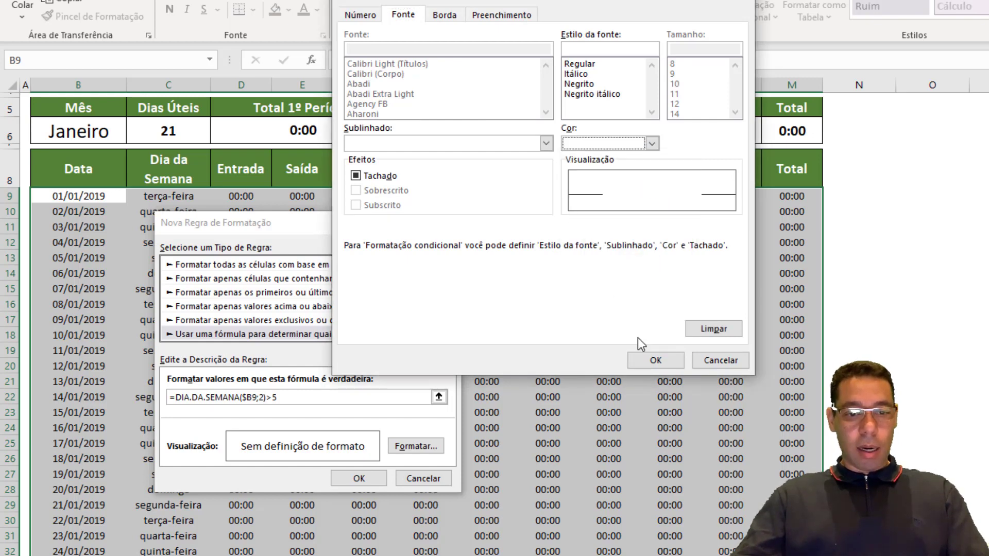
click(655, 360)
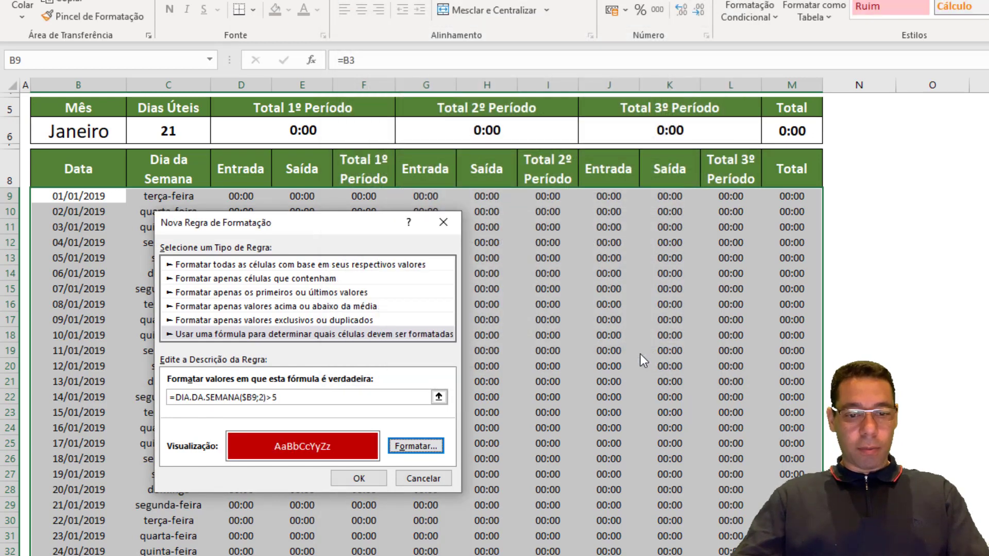
click(359, 480)
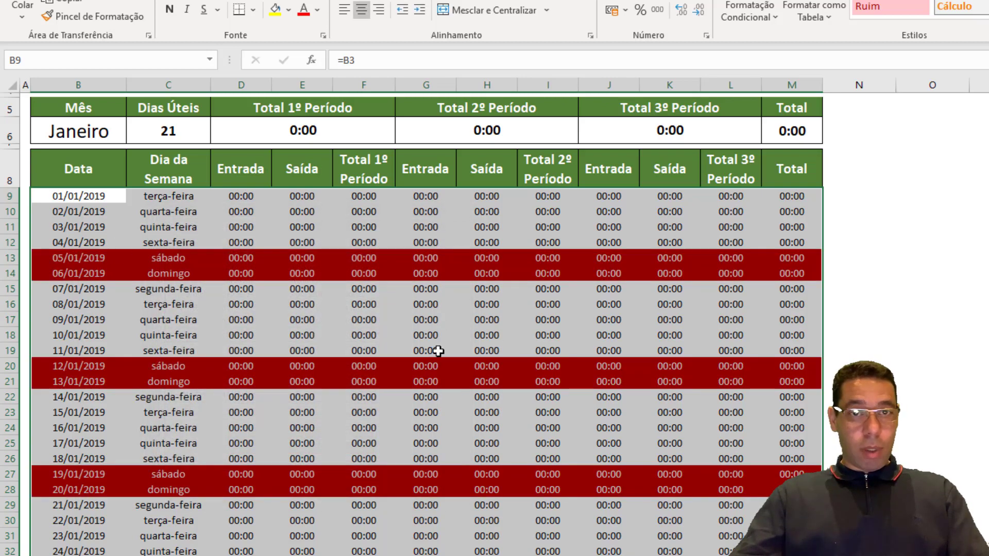
scroll(439, 469, up, 1)
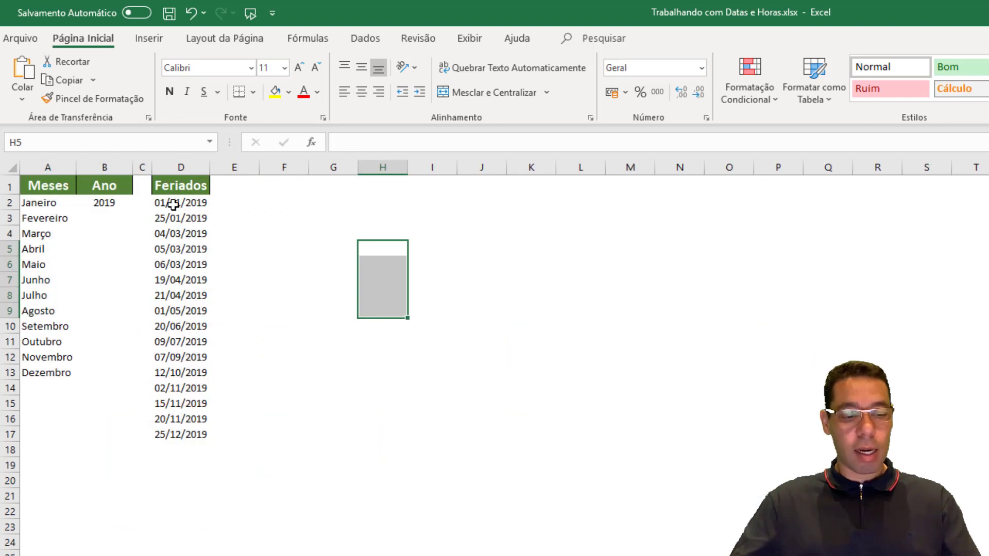
Look over the Feriados date list and start another formula-based conditional formatting rule for the timesheet rows from B9 through the Total column
drag(177, 206, 170, 435)
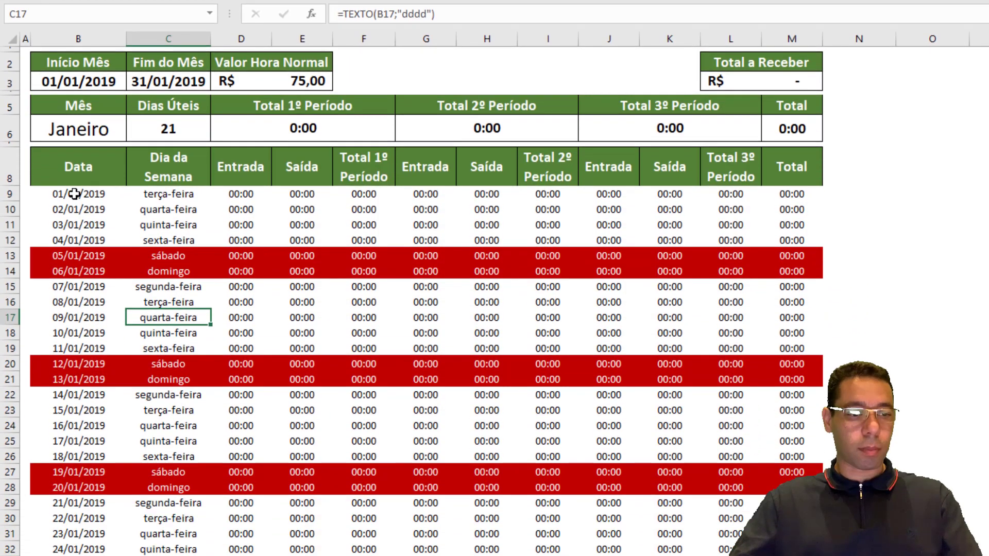
drag(72, 319, 670, 555)
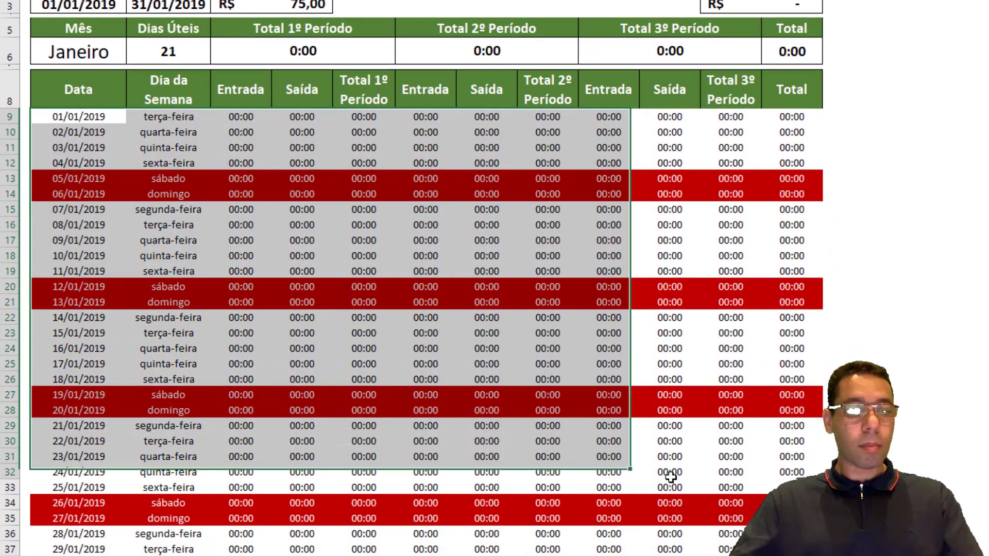
drag(670, 476, 792, 555)
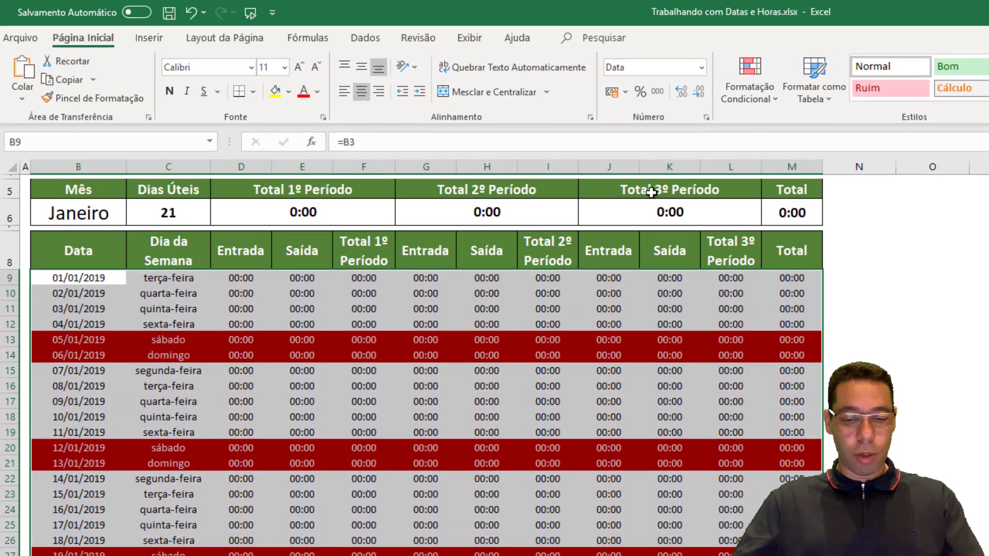
click(764, 91)
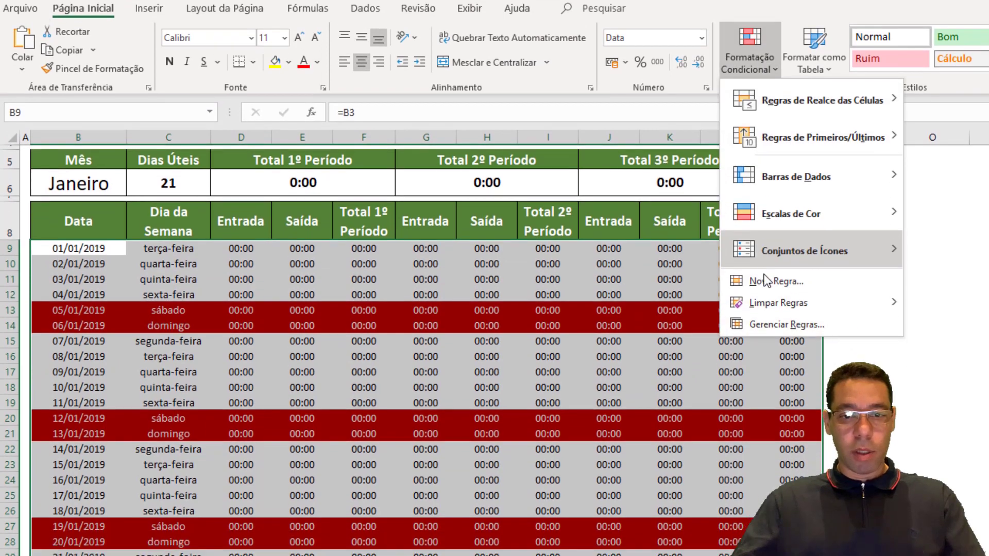
click(776, 310)
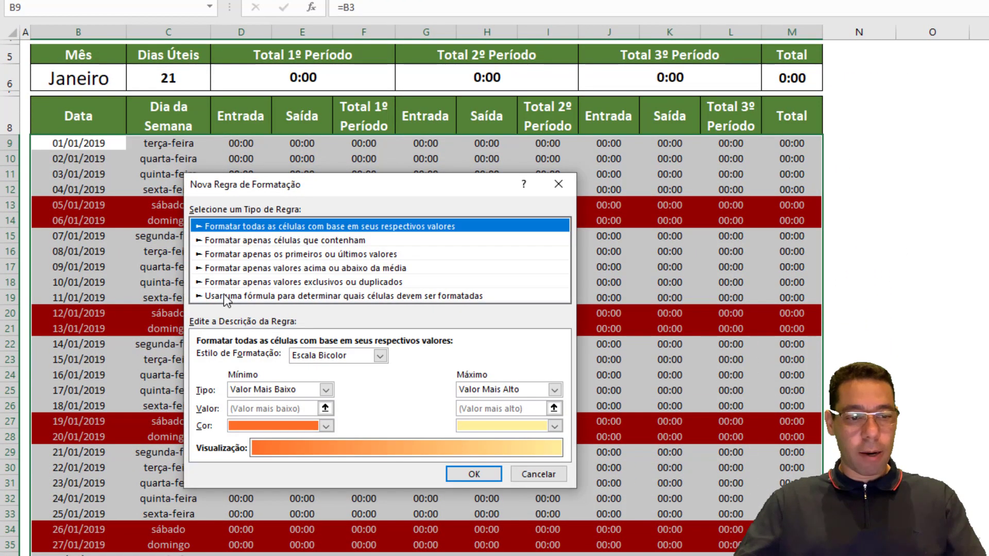
click(223, 295)
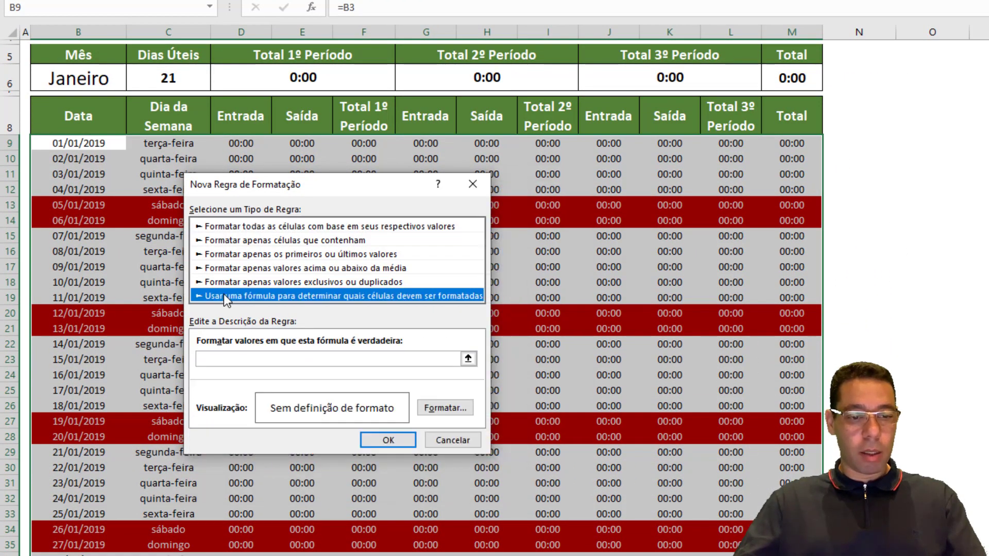
Enter =CORRESP($B9;Feriados;0) as the new rule's formula to match each row's date against the holiday list
click(234, 355)
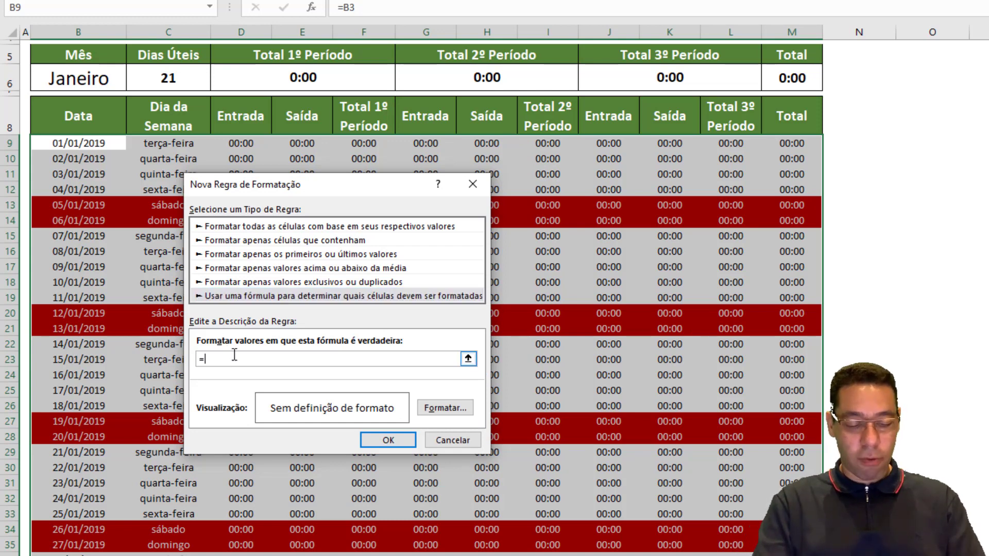
text(RESP)
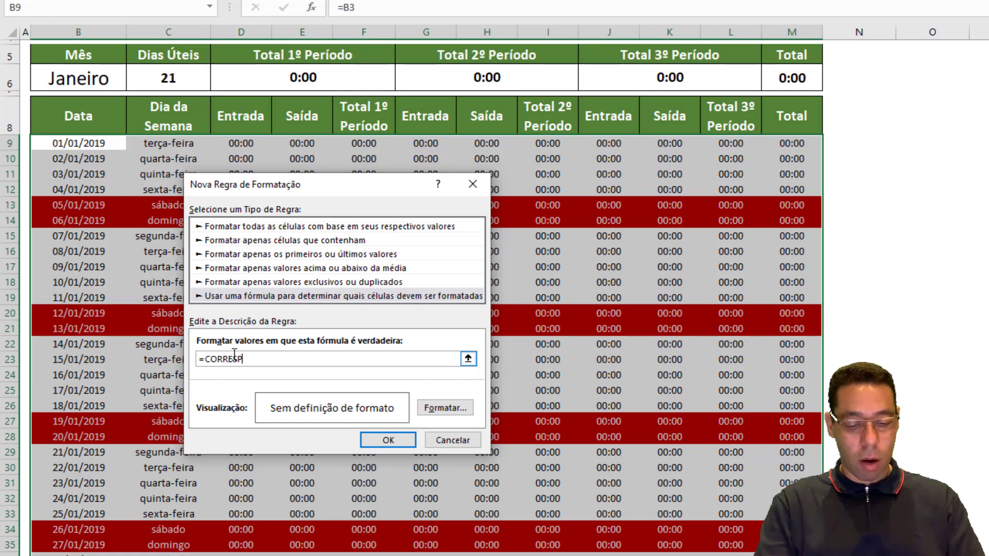
text(()
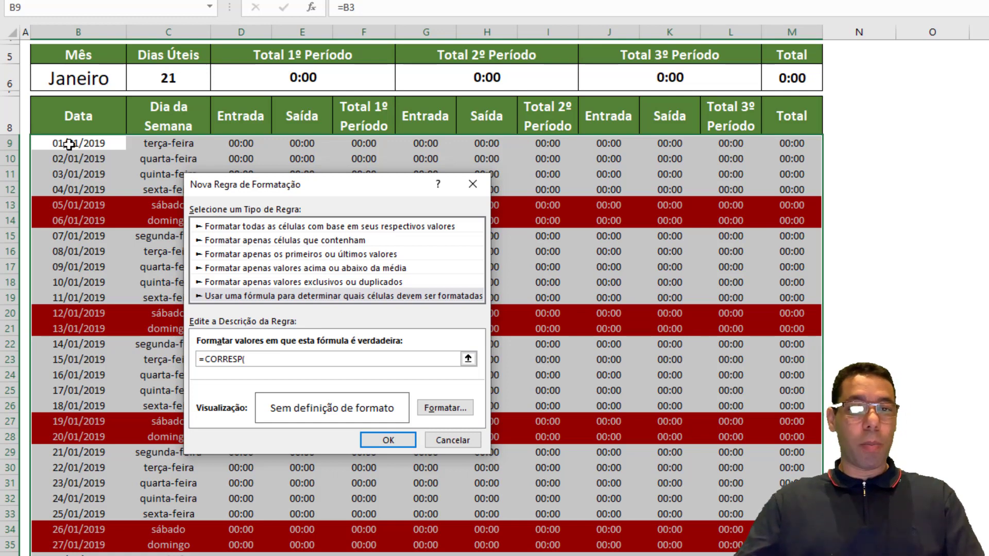
click(69, 145)
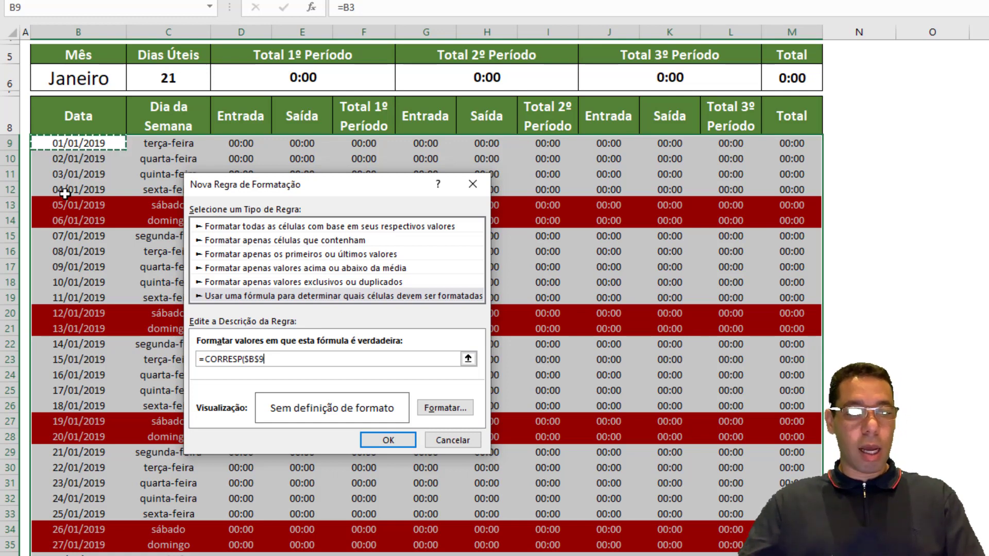
key(F4)
key(F4)
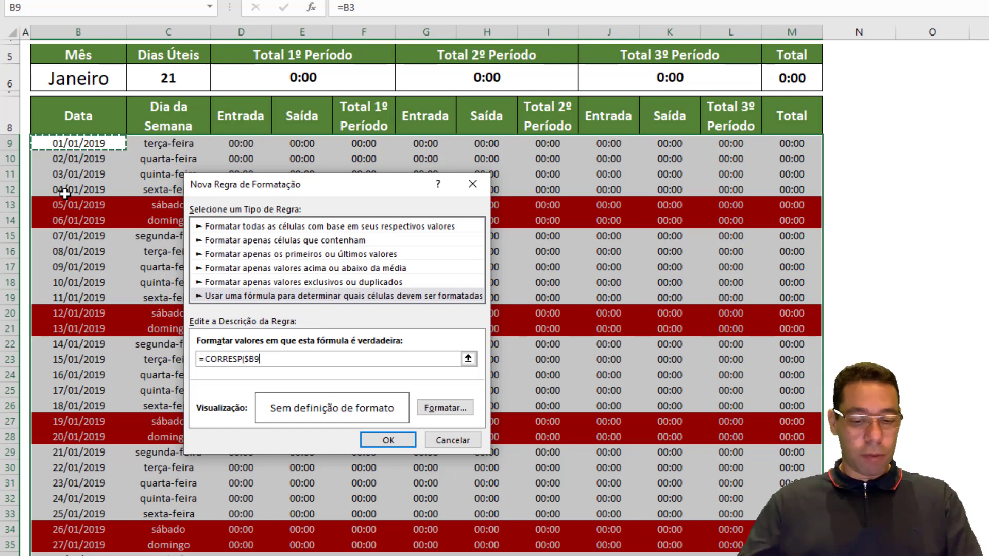
text(;)
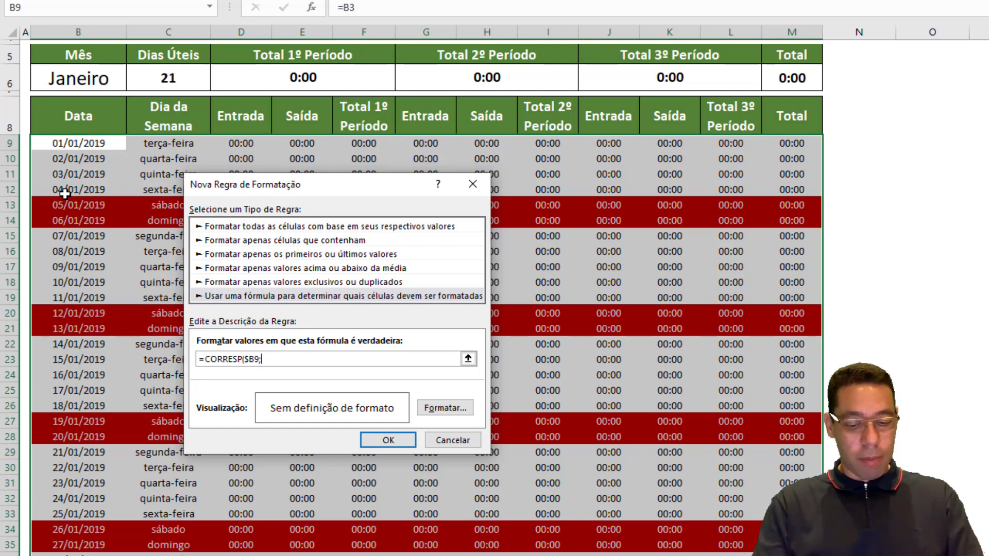
text(FER)
key(BackSpace)
key(BackSpace)
key(BackSpace)
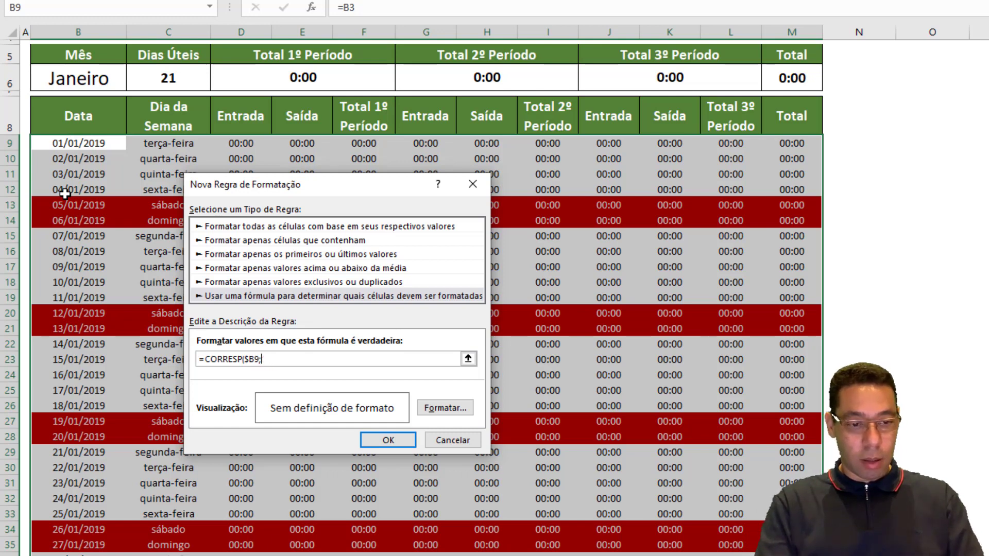
text(Feriados)
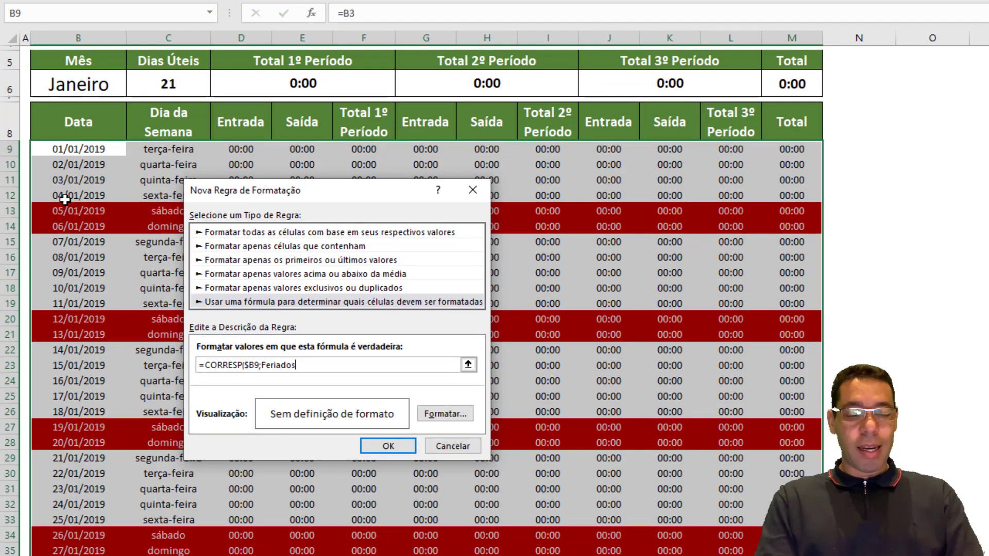
text(;0)
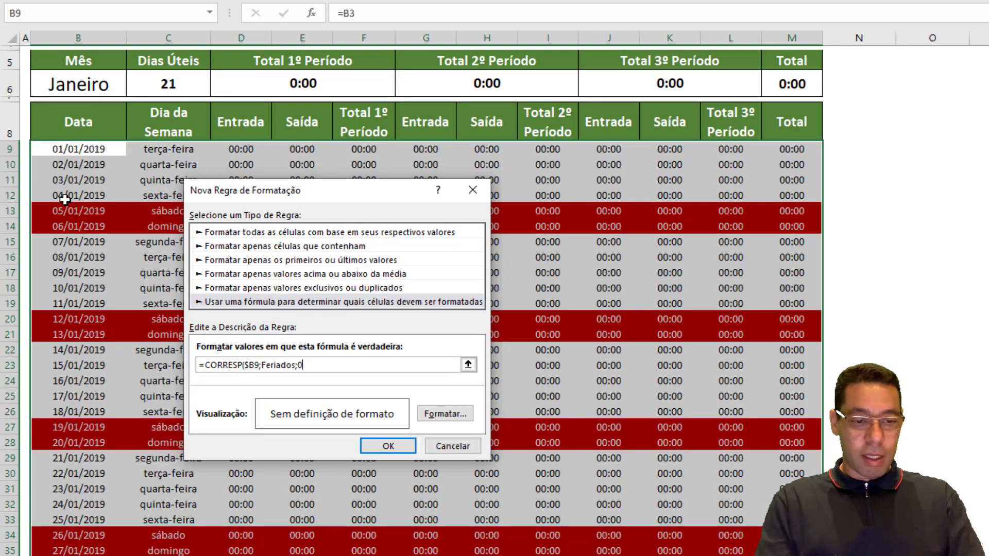
text())
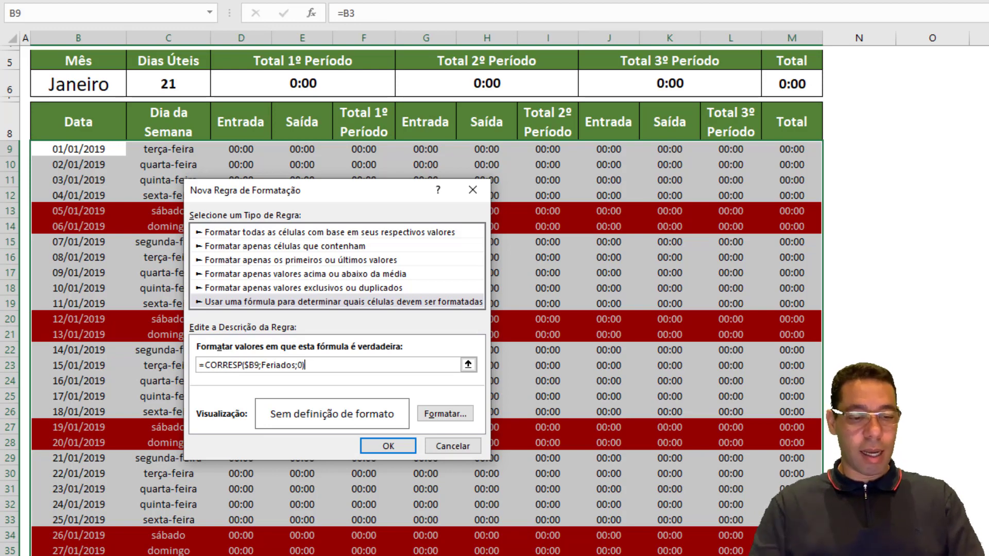
Give the holiday rule a dark red fill with white font and apply it to the timesheet rows
click(444, 414)
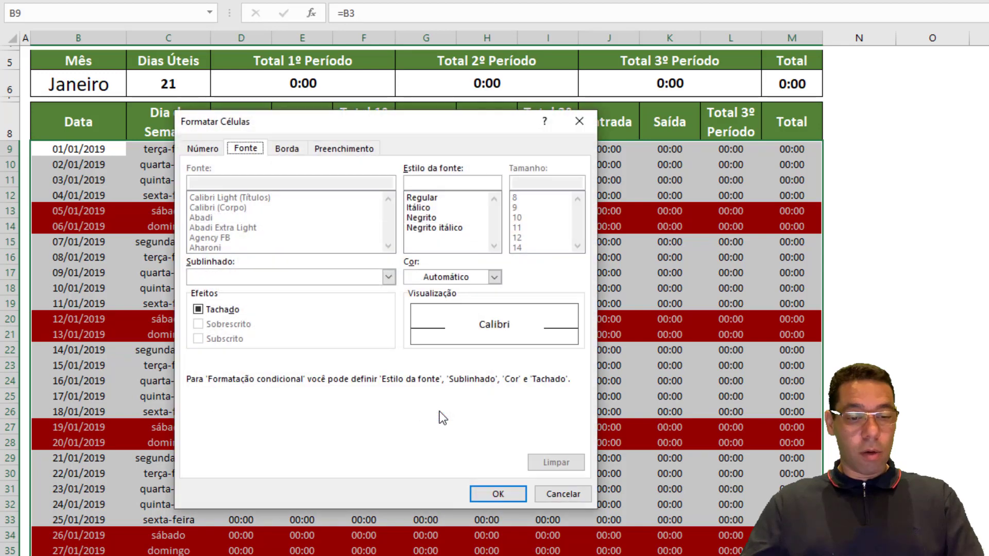
click(344, 148)
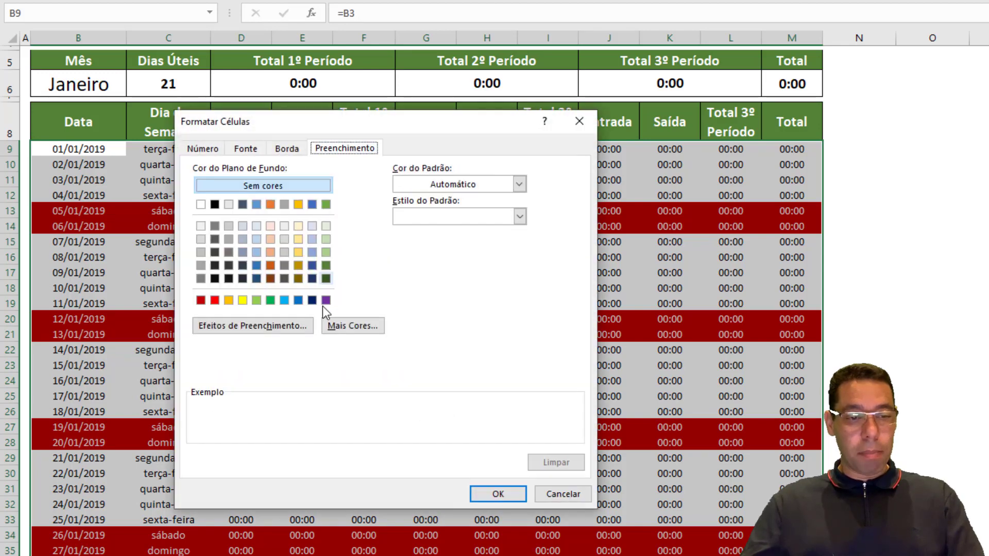
click(201, 300)
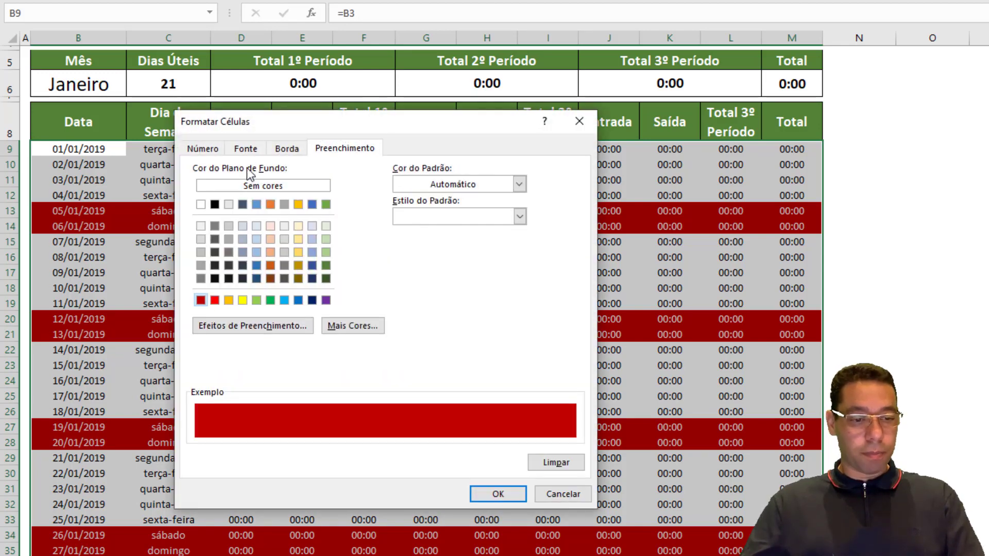
click(248, 150)
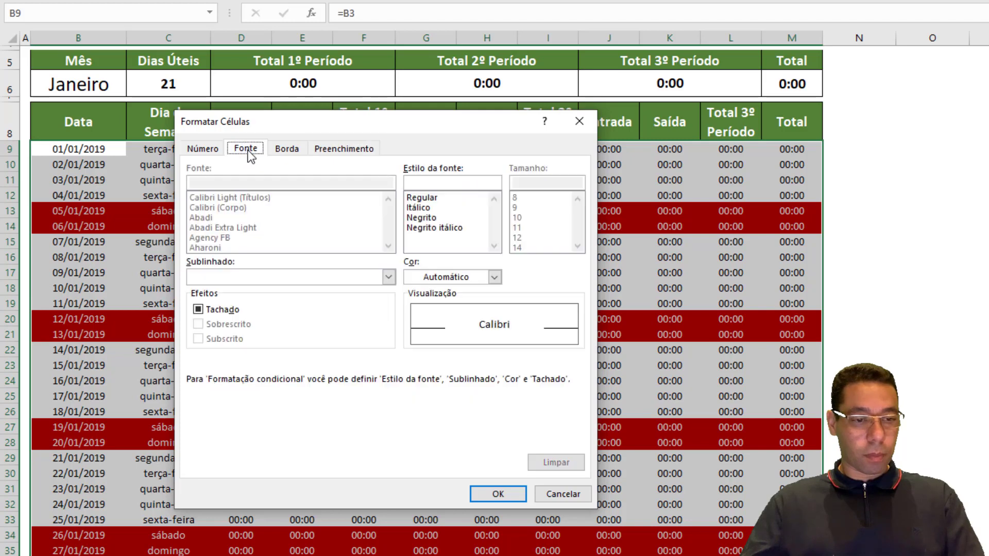
click(494, 278)
click(412, 344)
click(508, 491)
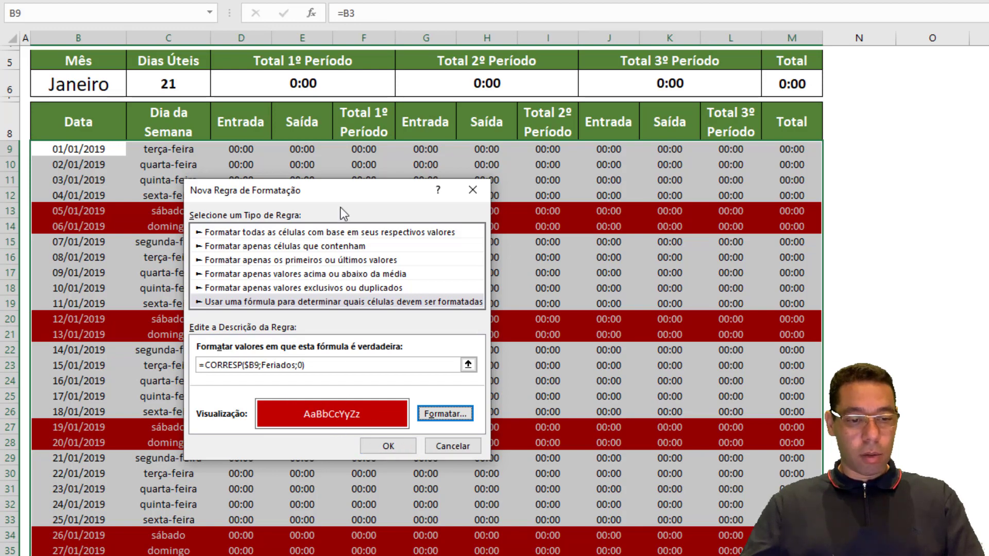
drag(339, 197, 397, 223)
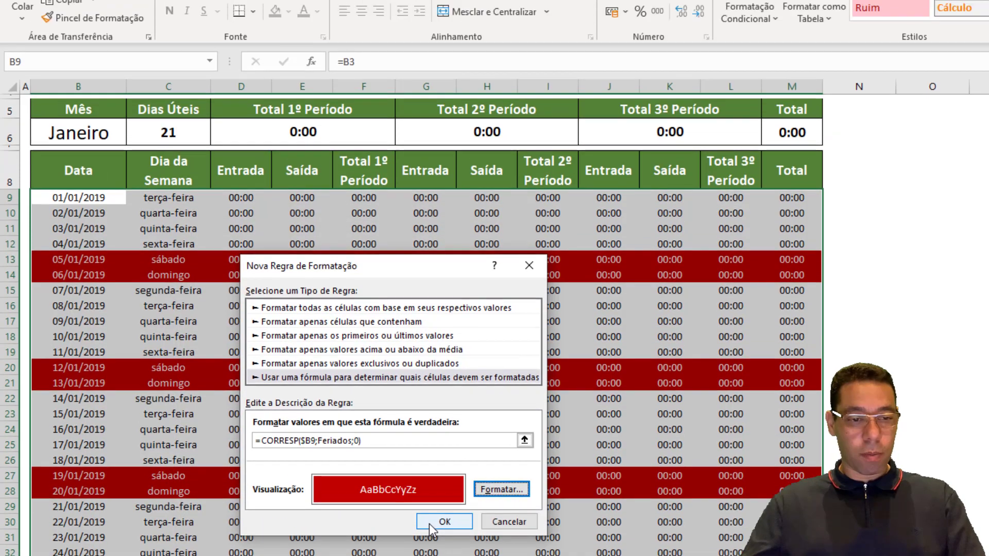
click(433, 472)
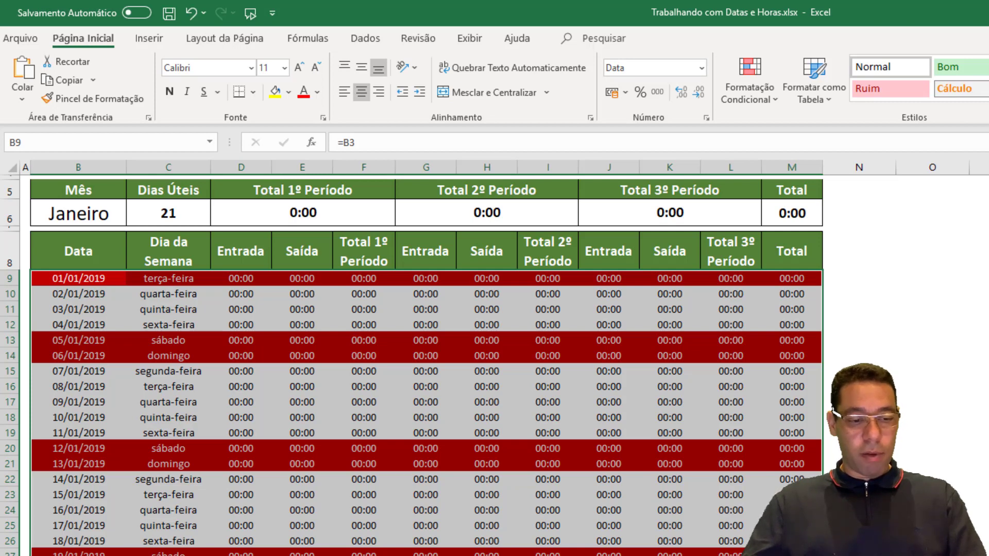
Switch the timesheet month to Maio to check its holiday highlighting, and set it back to Janeiro
click(92, 217)
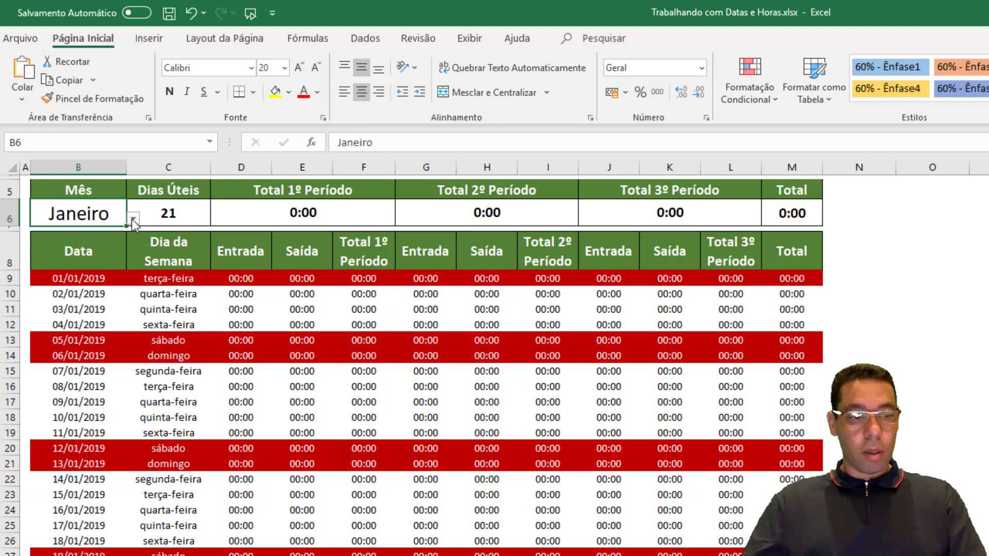
click(133, 219)
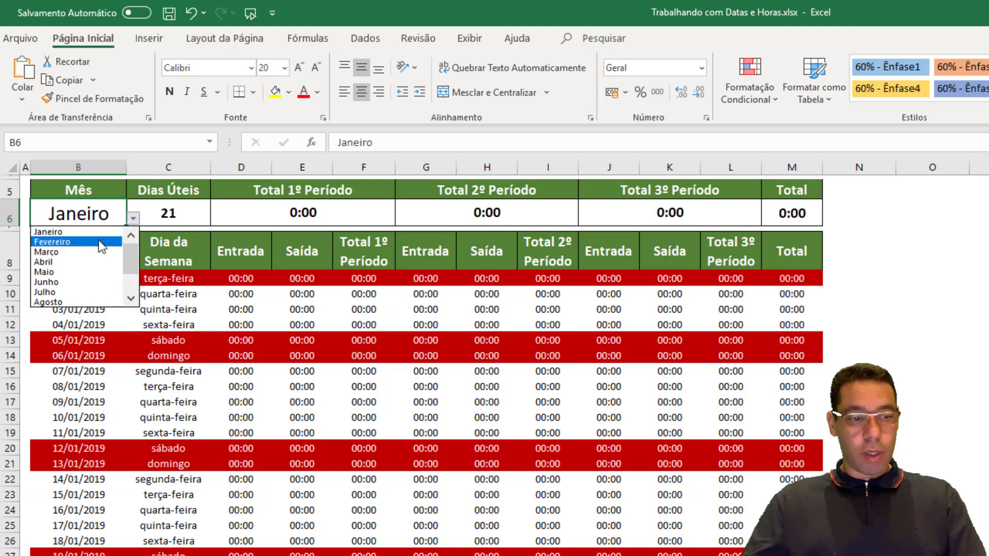
click(80, 273)
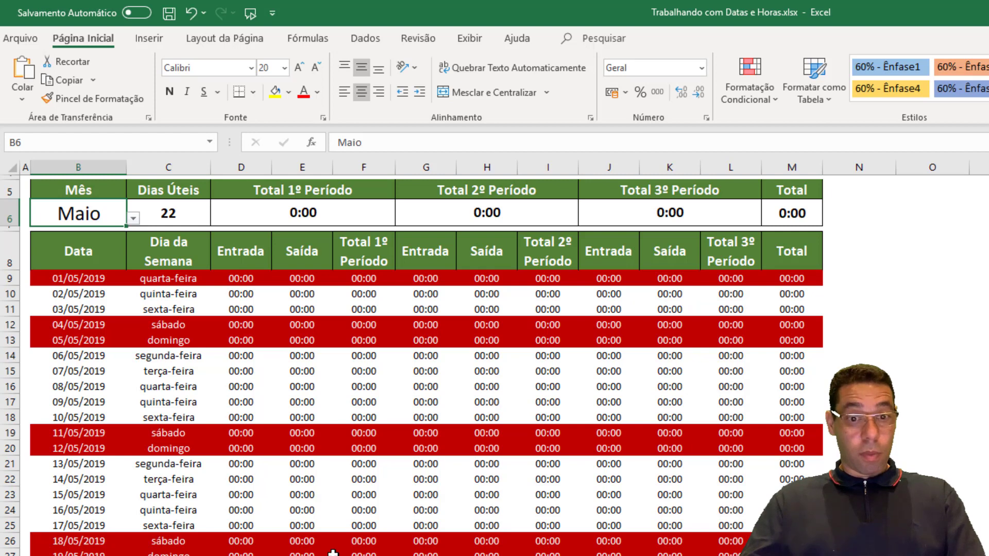
click(133, 219)
drag(134, 278, 131, 246)
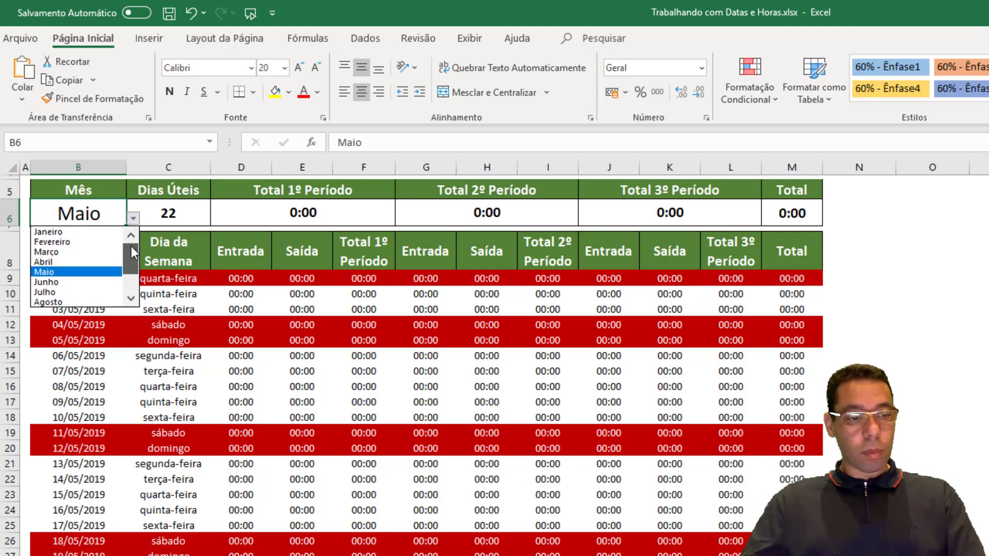
click(103, 233)
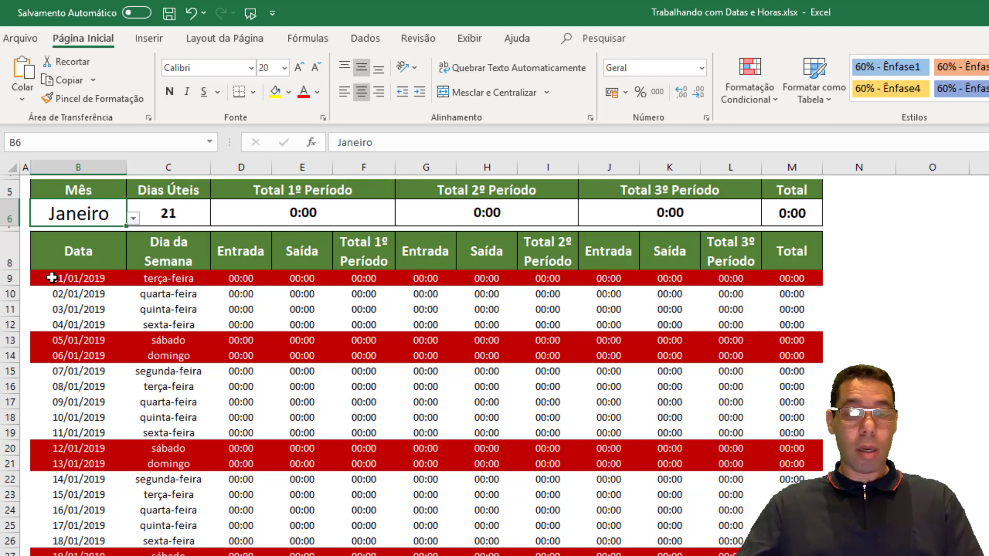
Set the timesheet month to Fevereiro and look at the last rows of the date list
scroll(52, 278, up, 1)
click(134, 264)
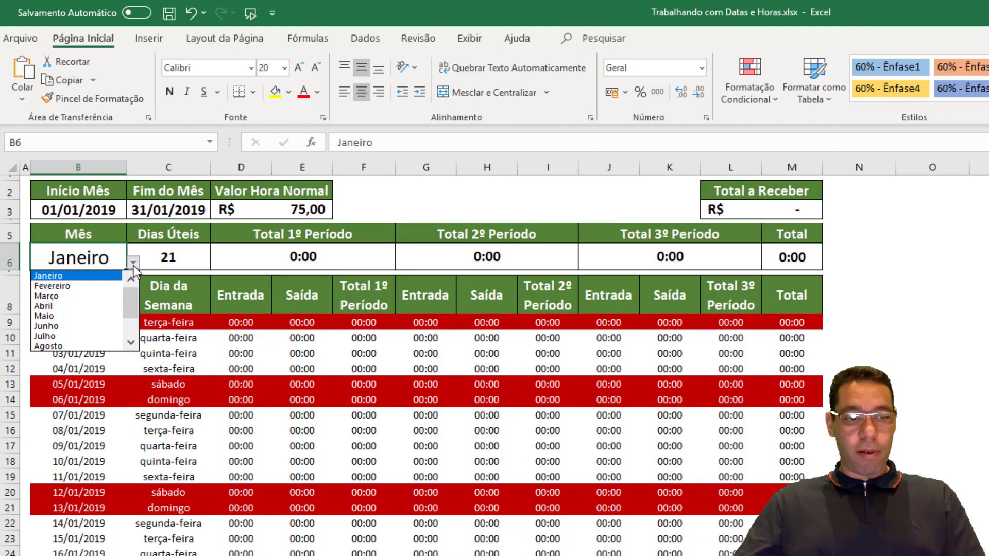
click(52, 286)
scroll(175, 537, down, 3)
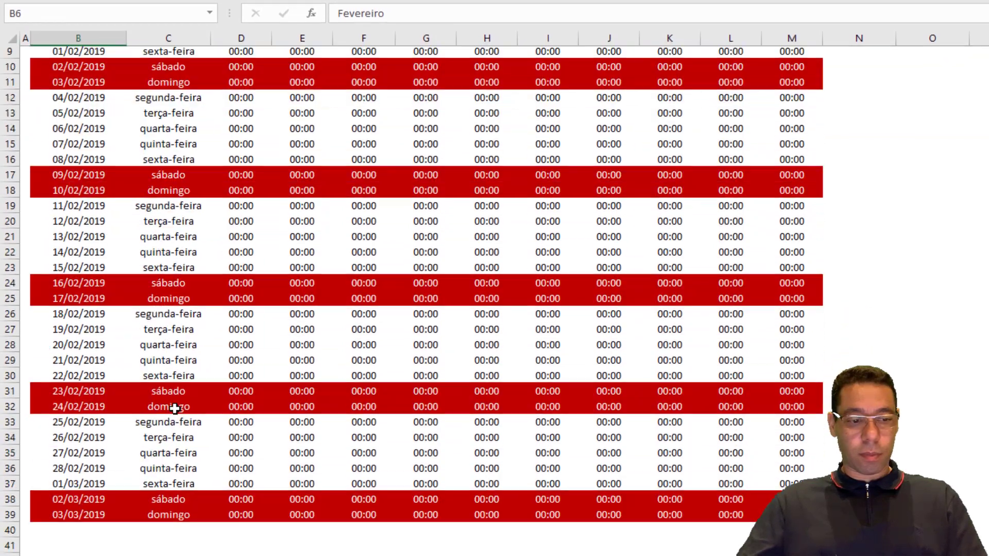
Examine the dates in rows 37 to 39 and compare them with the Fim do Mês date above the timesheet
click(10, 455)
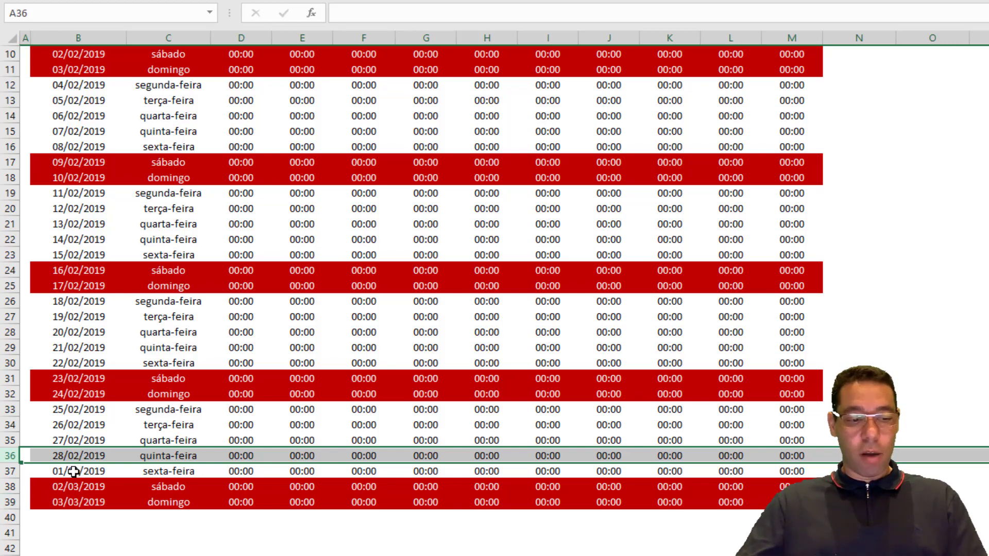
drag(70, 470, 72, 501)
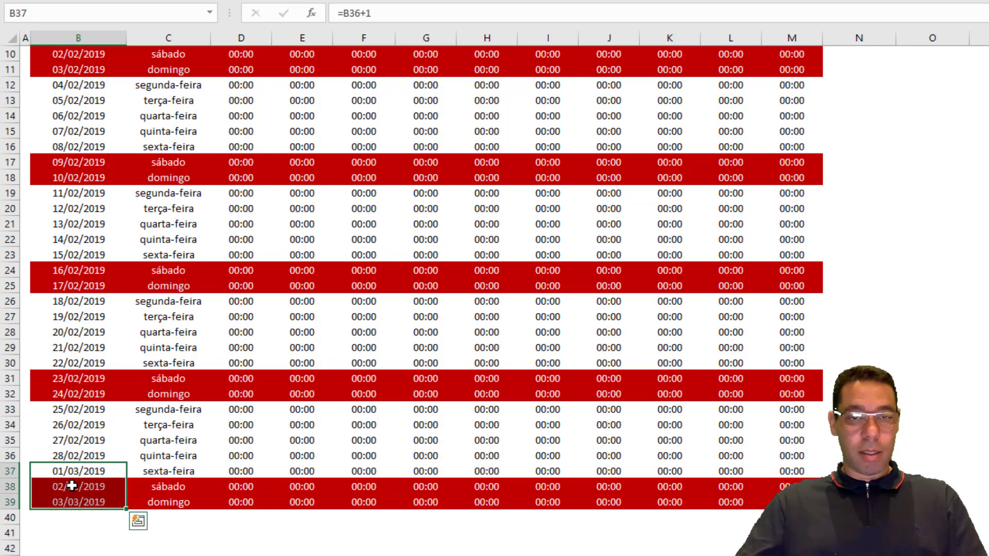
drag(11, 471, 10, 504)
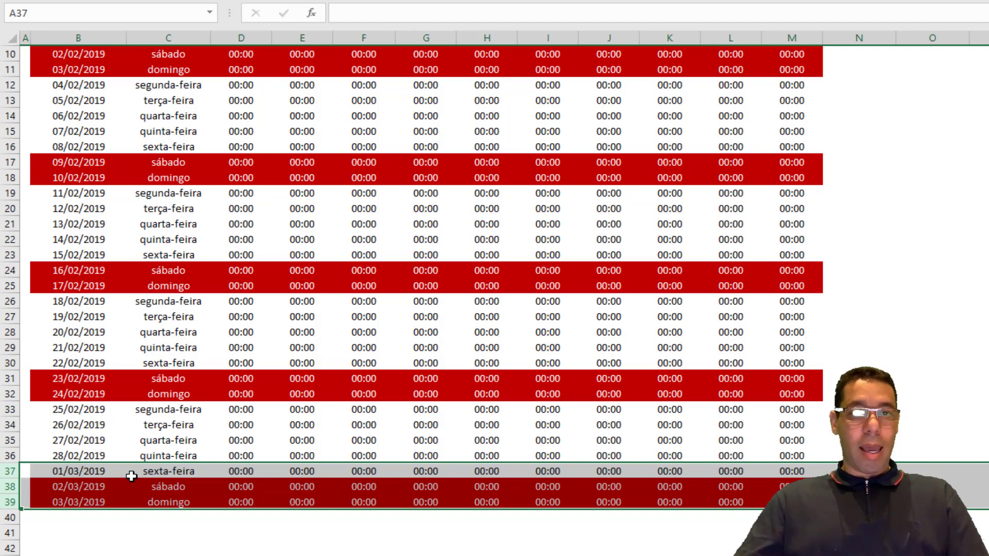
click(53, 471)
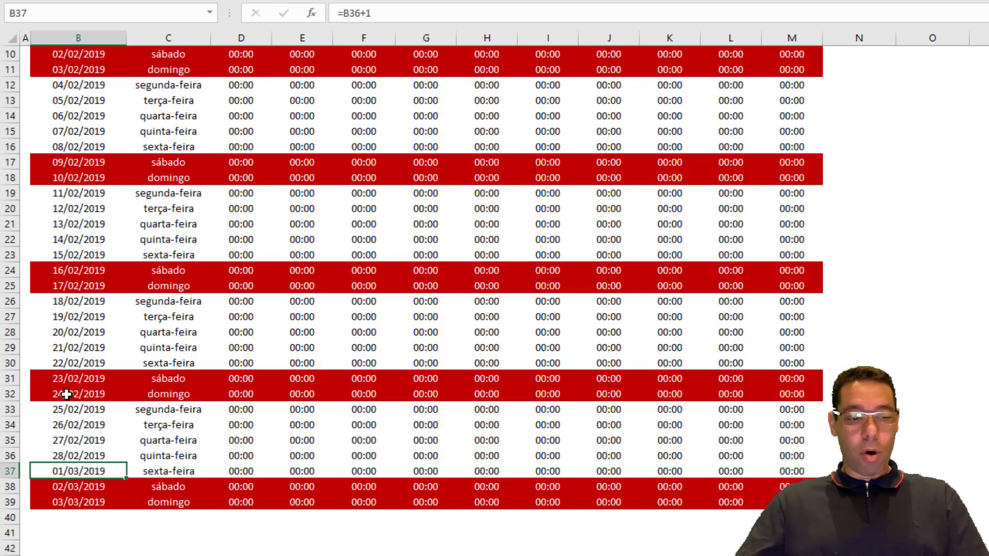
scroll(67, 395, up, 3)
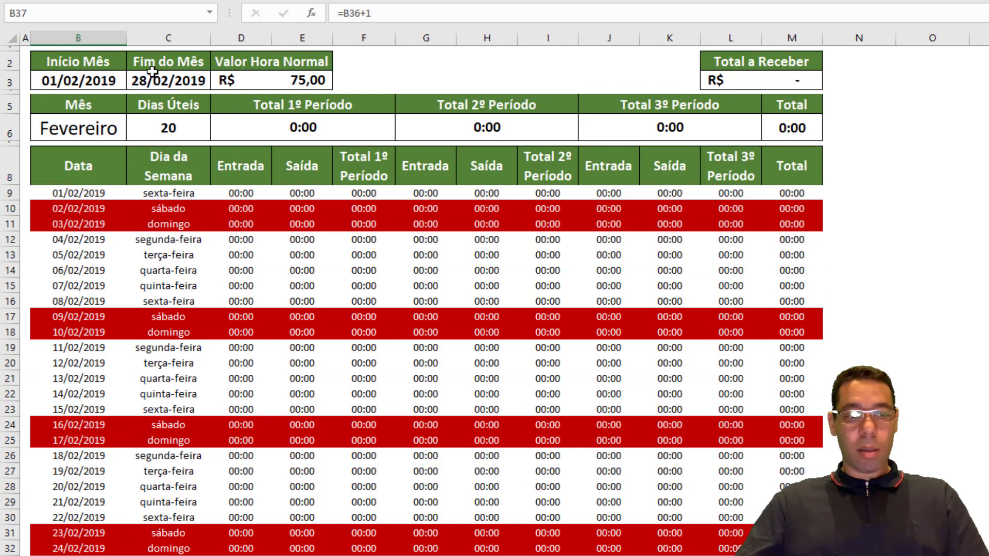
scroll(164, 92, down, 5)
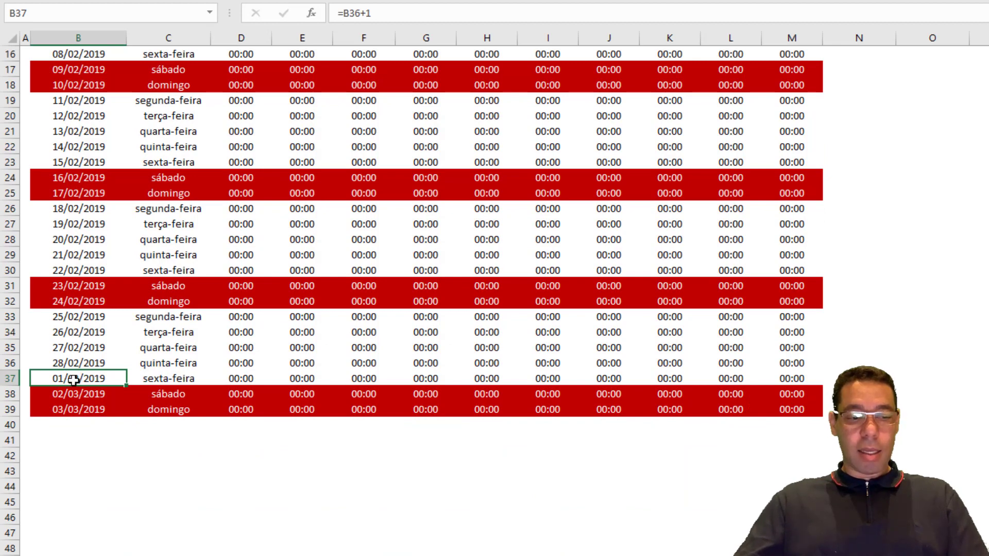
scroll(73, 380, up, 5)
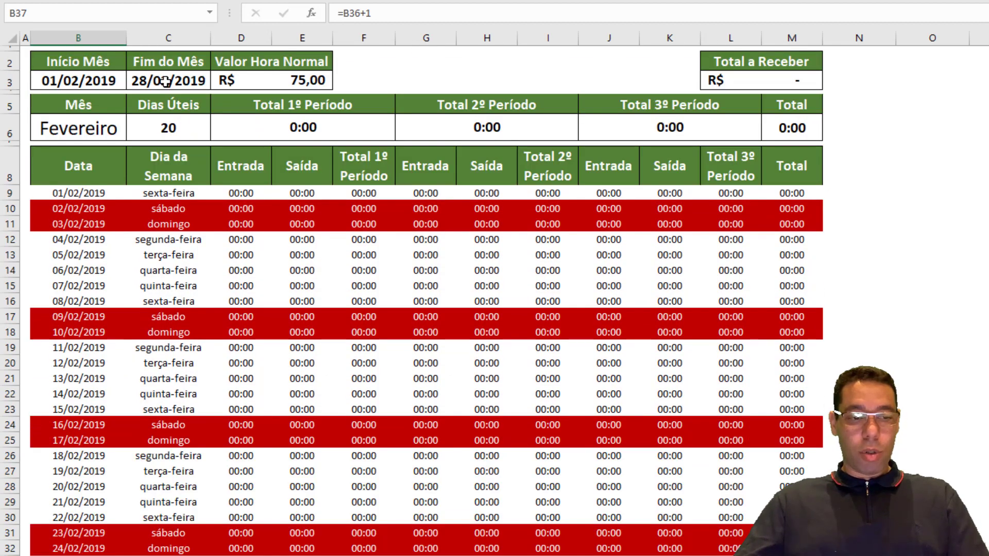
scroll(157, 103, down, 4)
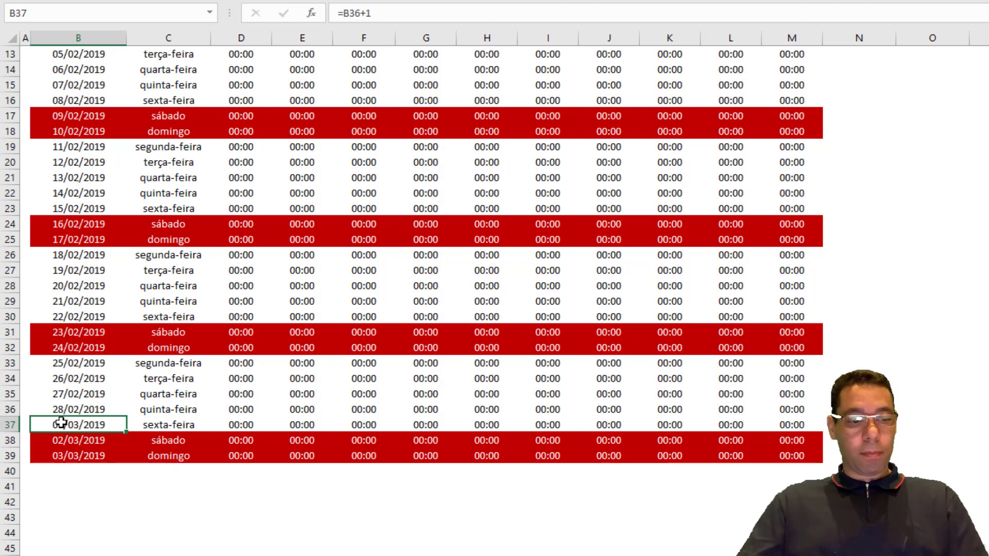
scroll(60, 422, up, 3)
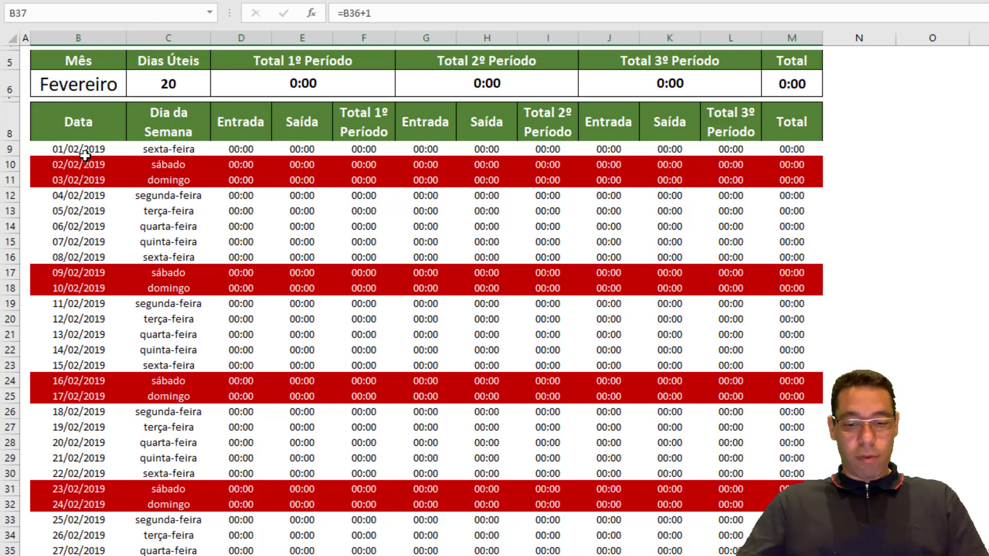
Apply all borders to the timesheet cells from B9 through M36, covering days 1 to 28
drag(85, 150, 775, 459)
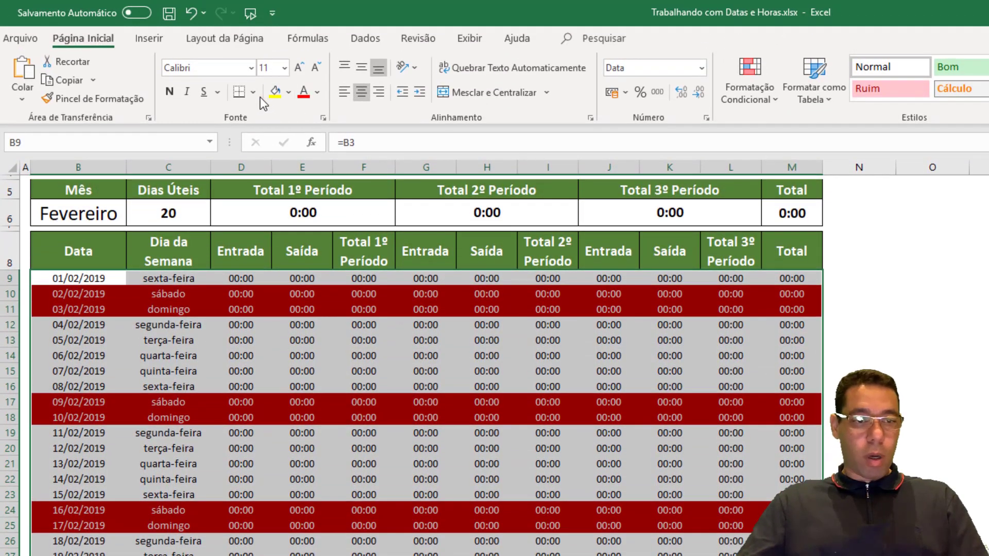
click(252, 93)
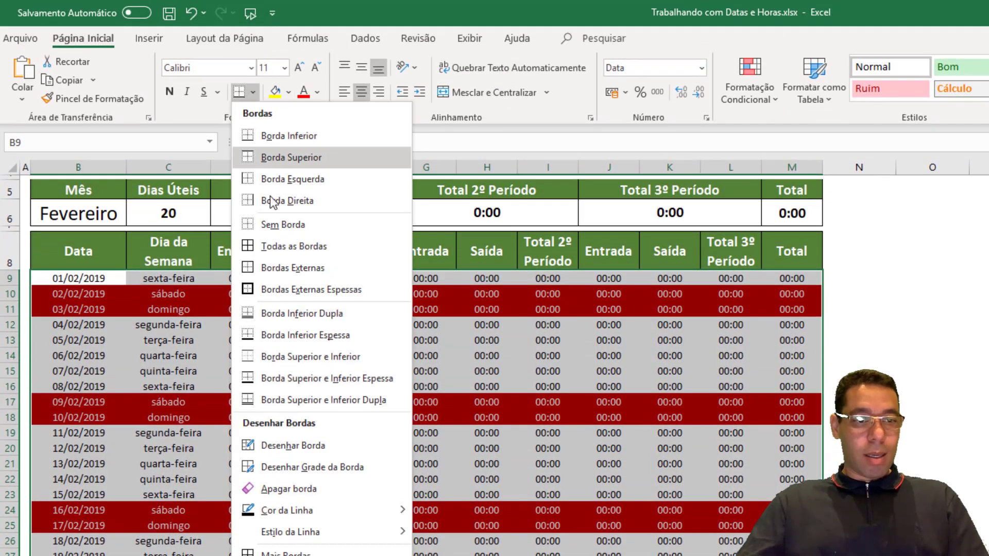
click(270, 246)
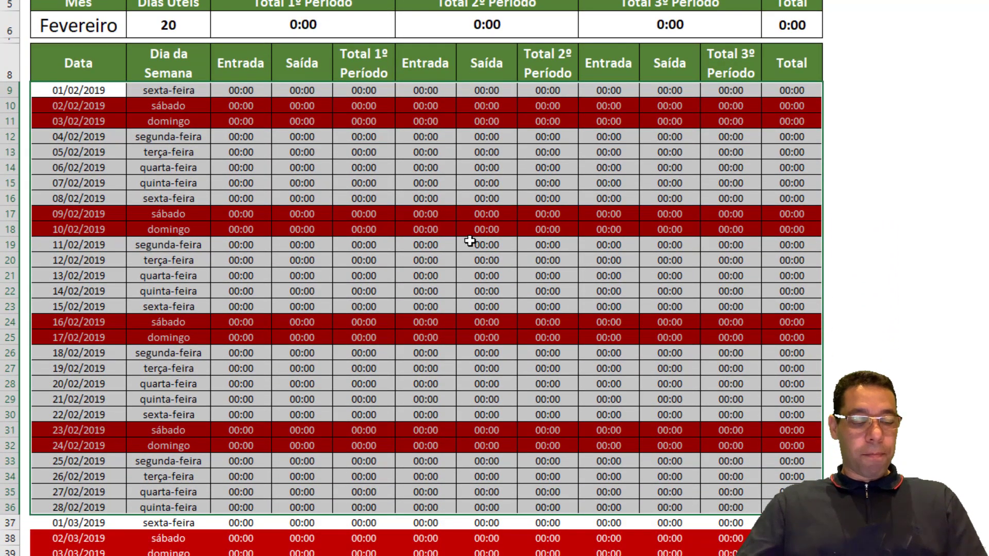
Start a new formula-based conditional formatting rule for the timesheet cells B37 through M39
scroll(287, 481, down, 2)
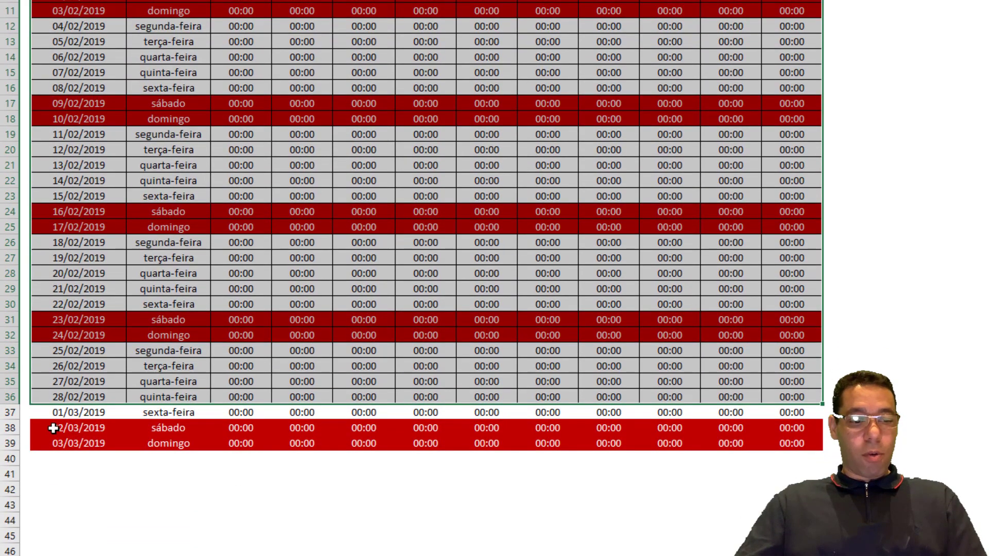
drag(65, 412, 808, 436)
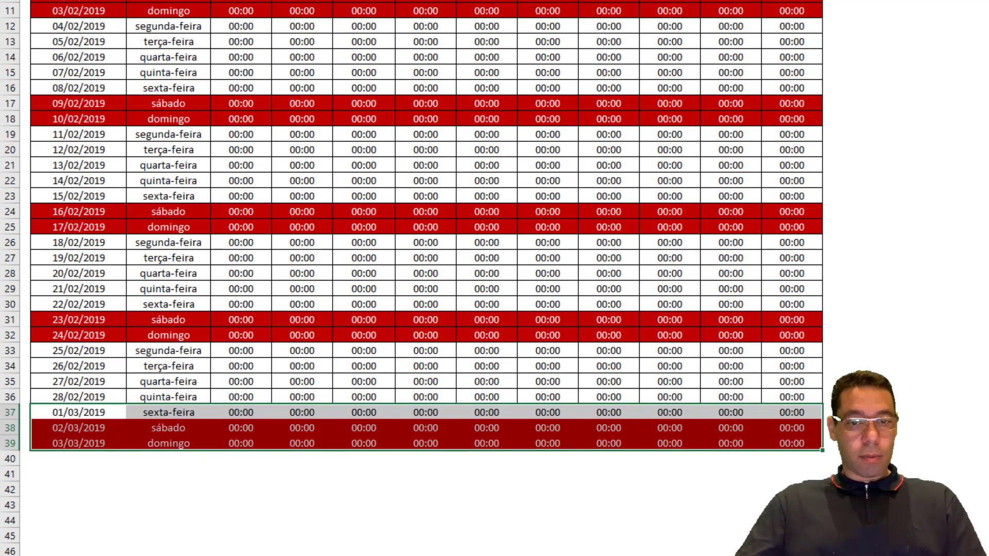
scroll(459, 216, up, 3)
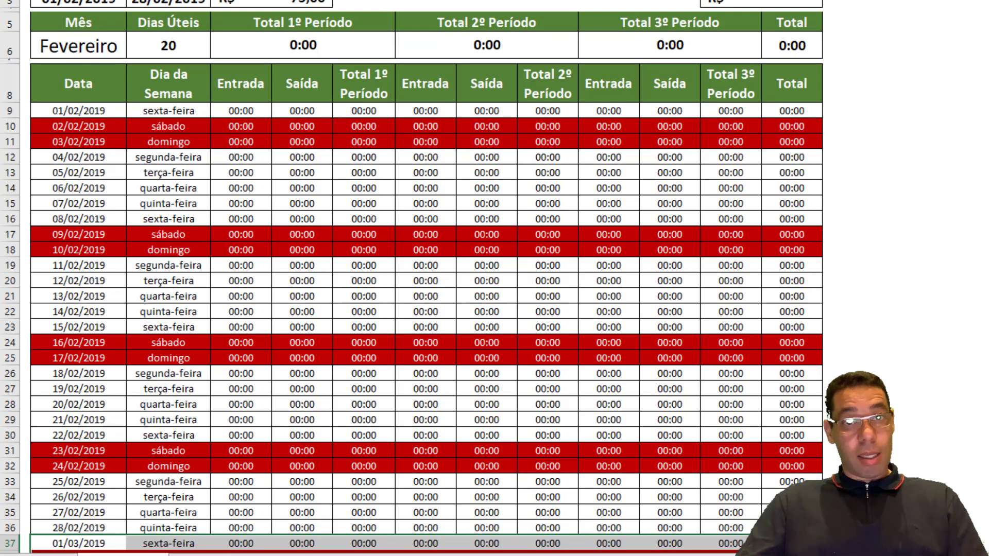
scroll(155, 201, down, 2)
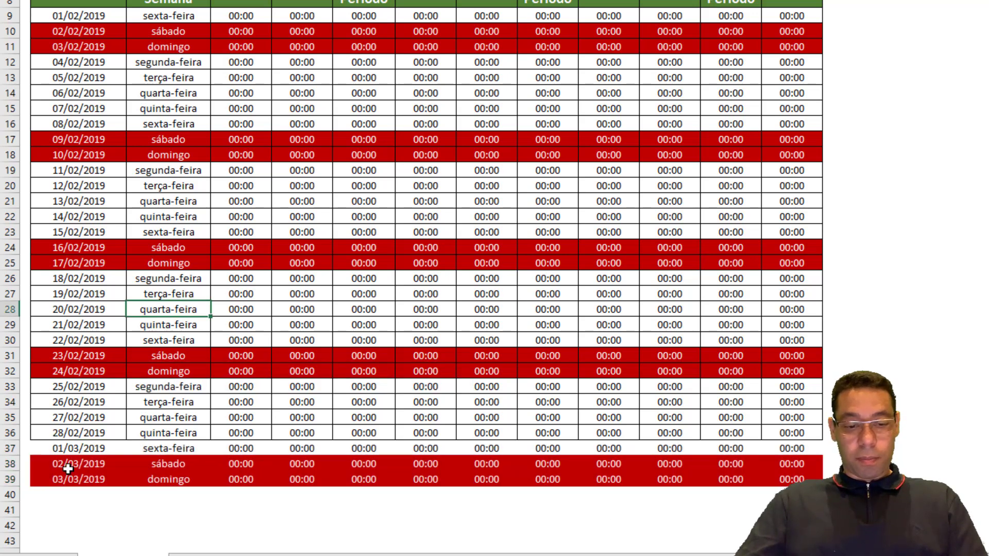
drag(67, 448, 782, 481)
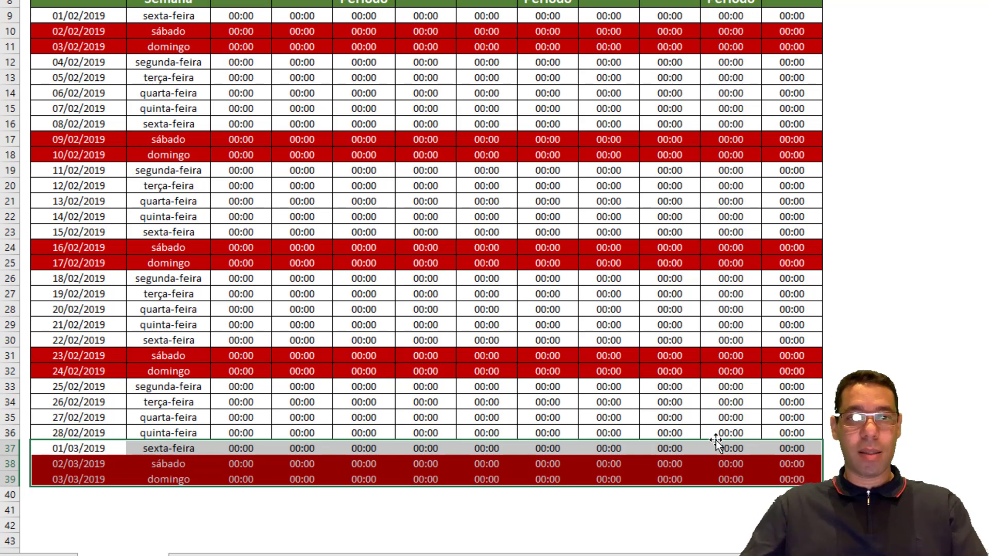
drag(72, 447, 786, 481)
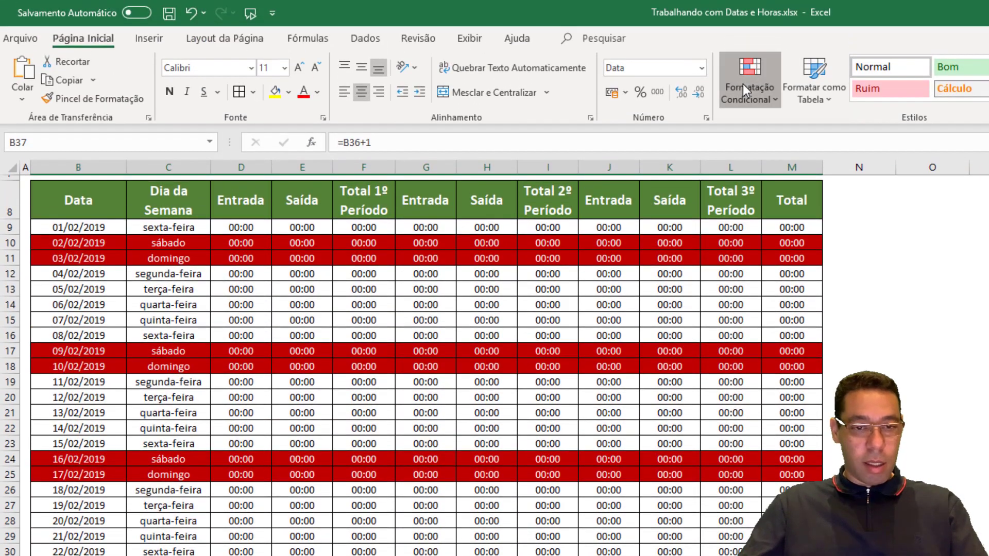
click(745, 84)
click(789, 313)
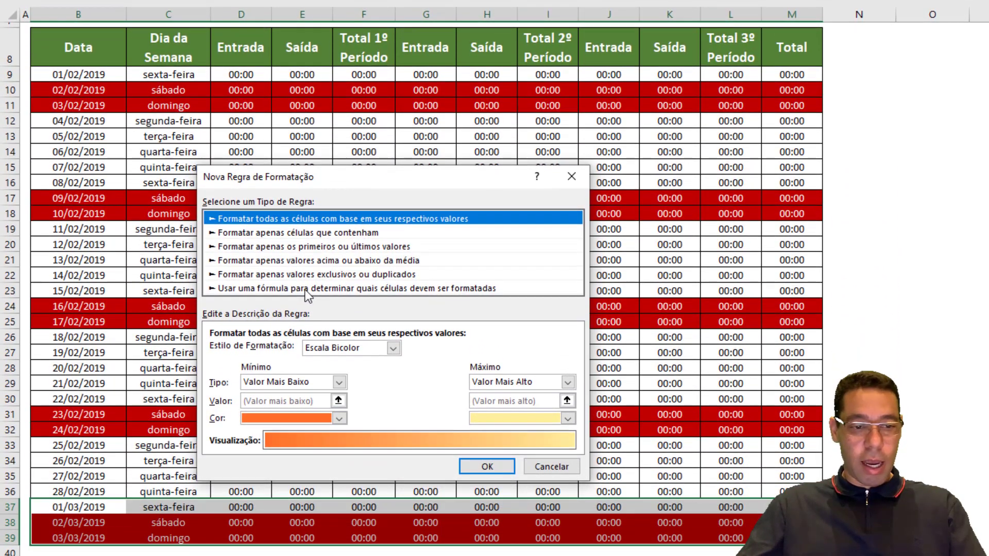
click(305, 356)
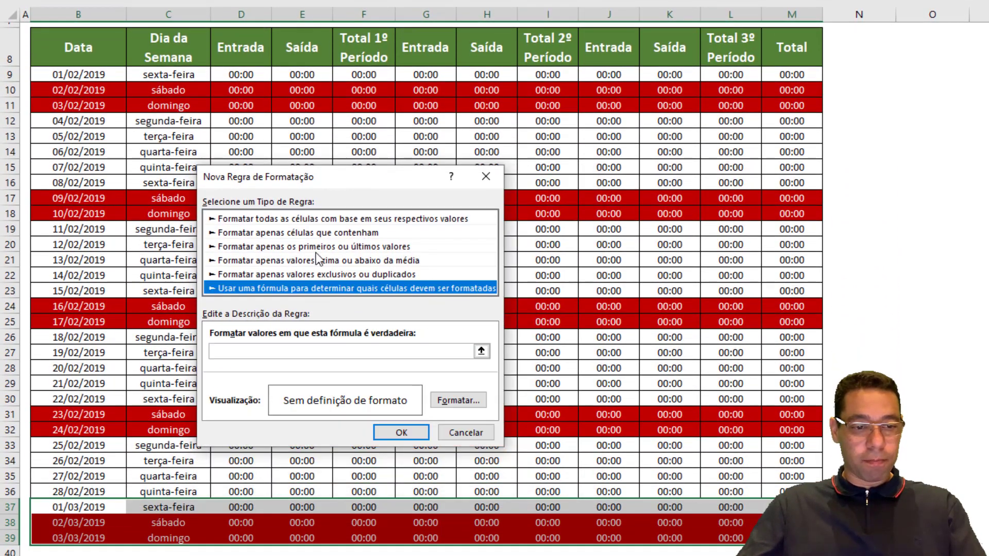
drag(392, 169, 469, 100)
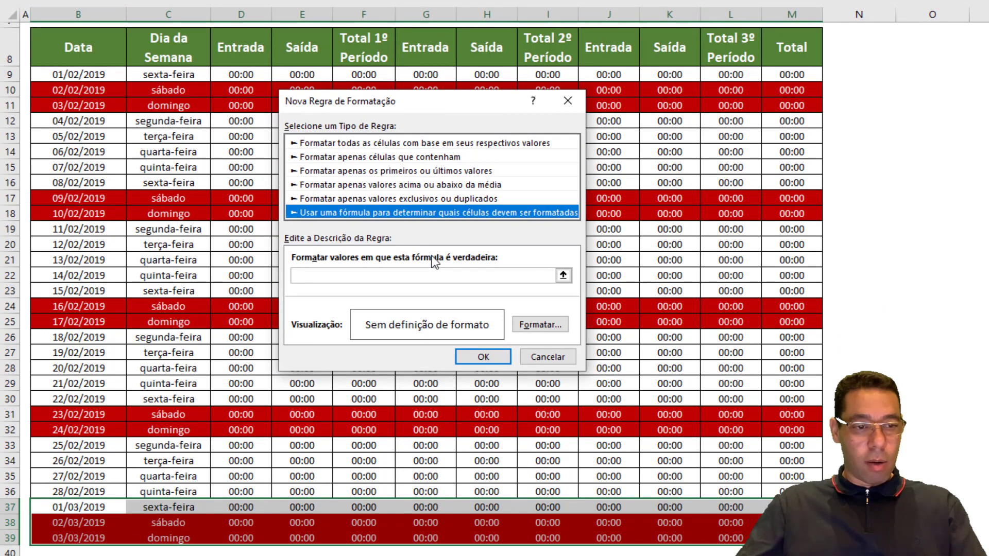
Enter =$B37>$C$3 as the rule's formula, comparing each row's date with the Fim do Mês date
click(354, 276)
scroll(110, 192, up, 2)
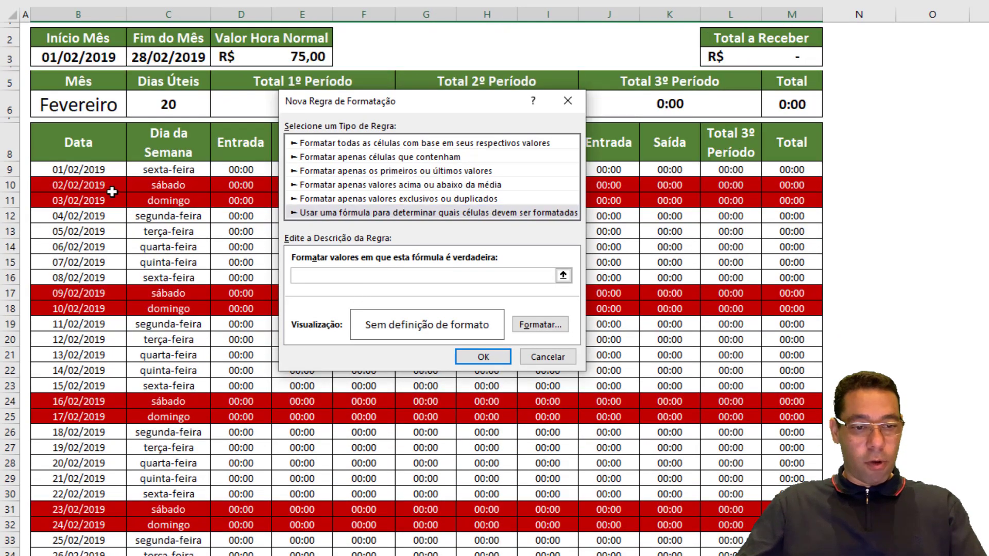
scroll(108, 423, down, 1)
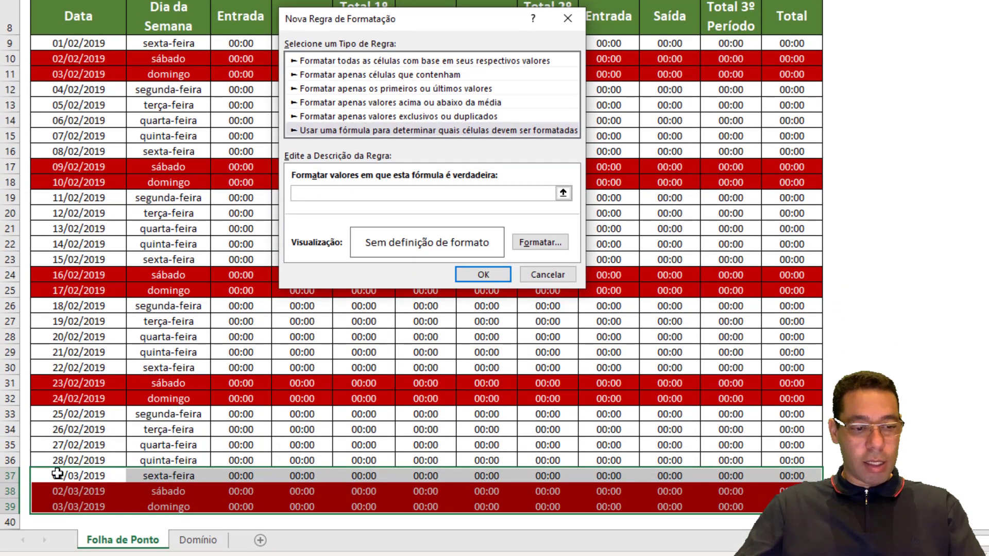
click(58, 473)
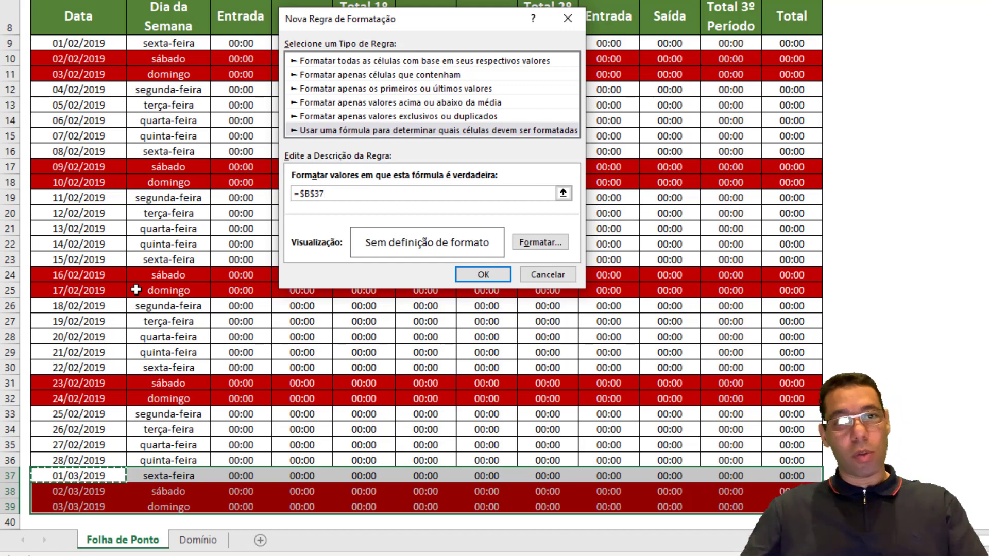
key(F4)
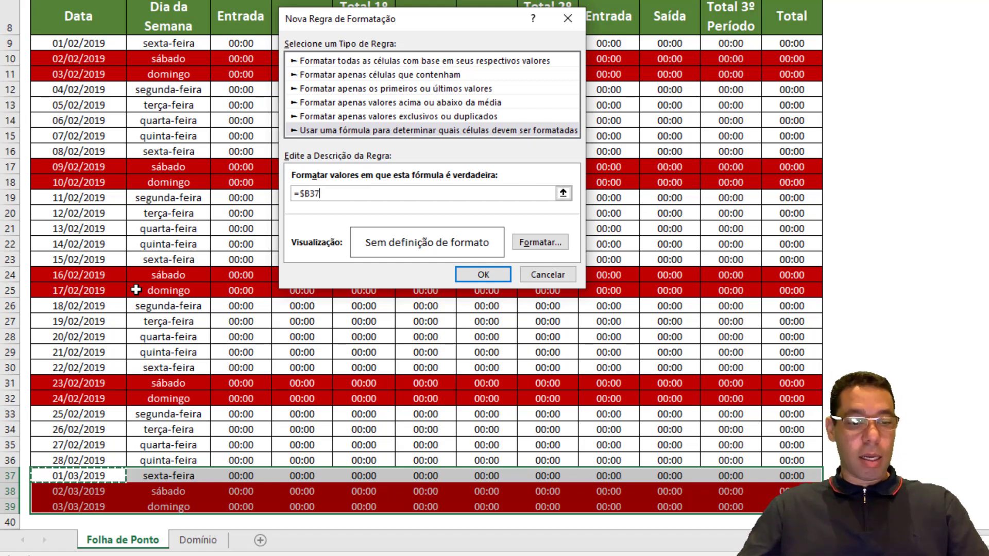
text(>)
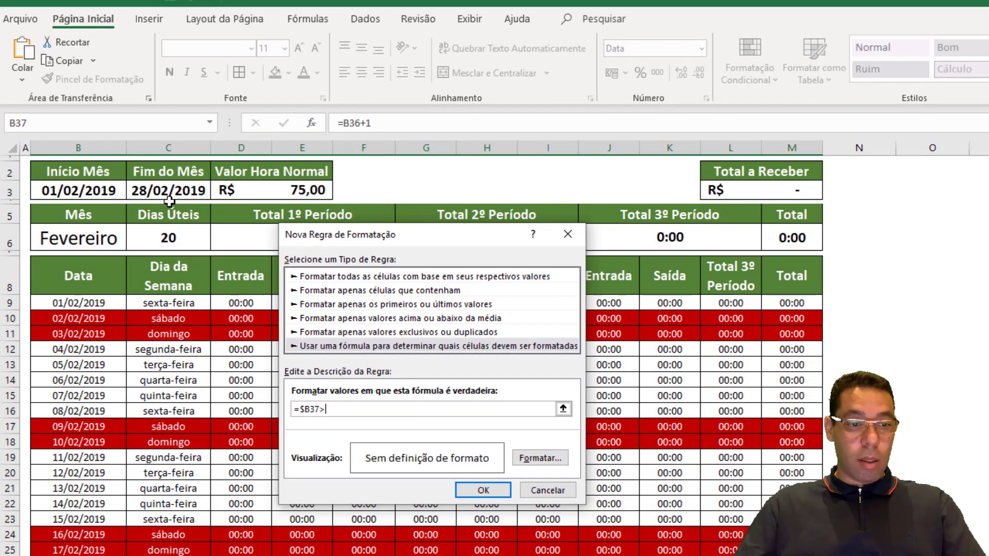
click(168, 190)
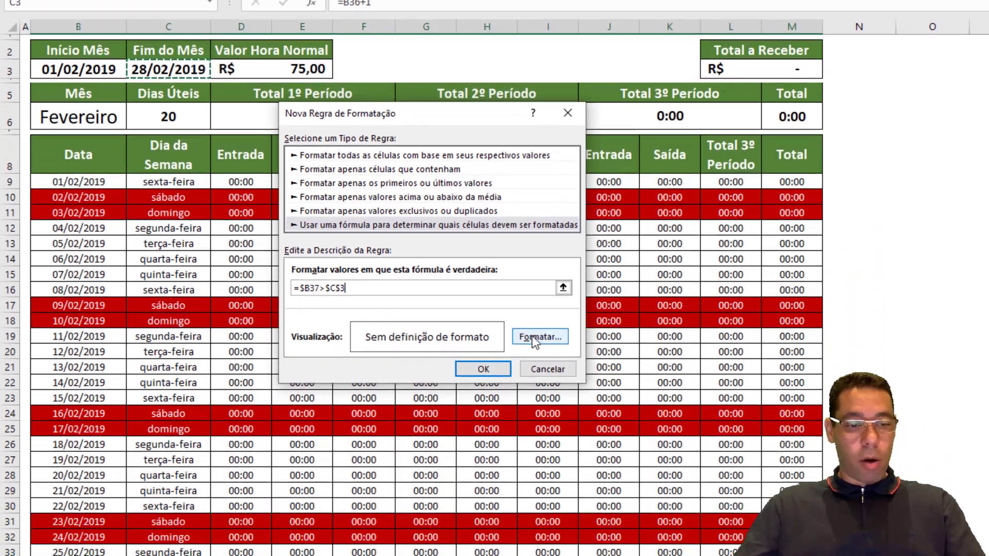
Give the month-end rule a white font colour and create the rule
click(536, 456)
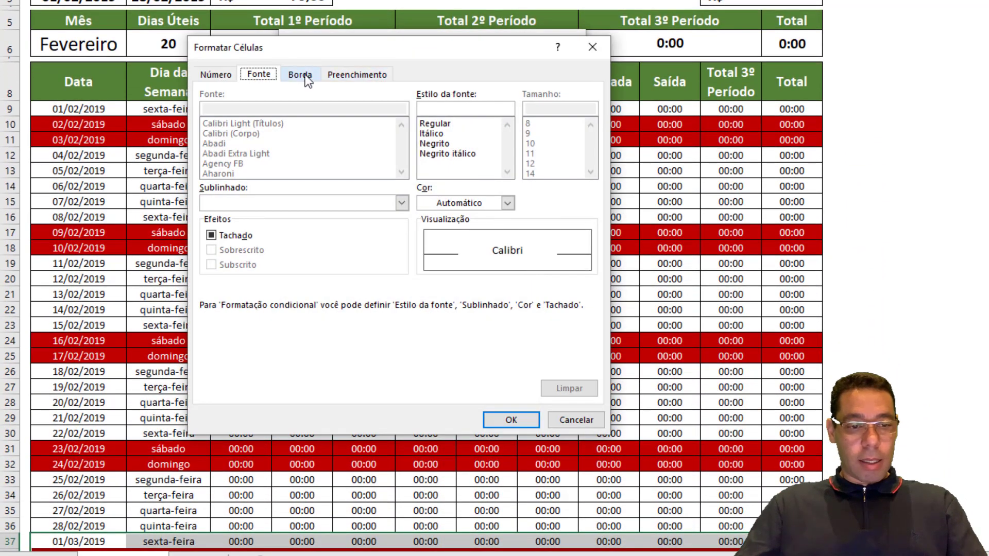
click(507, 202)
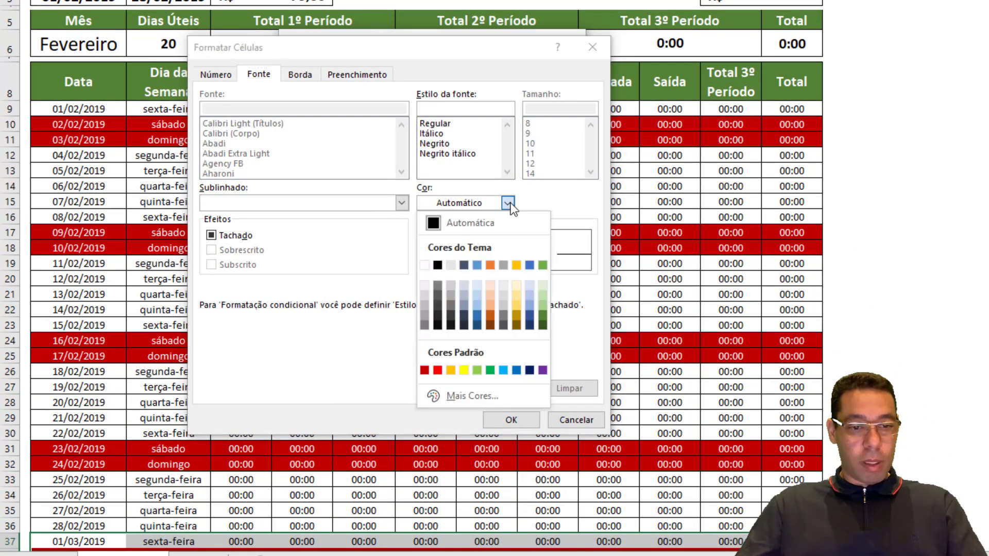
click(426, 264)
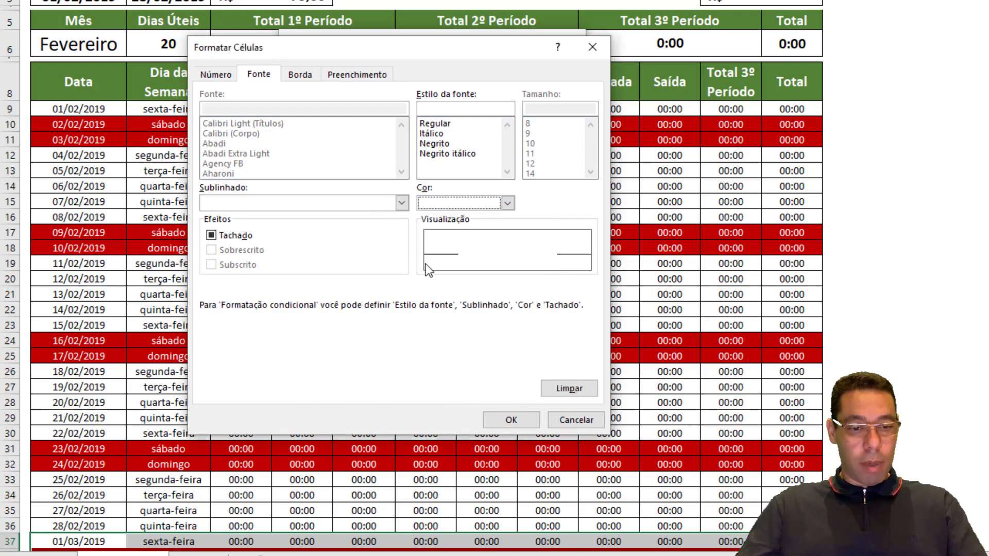
click(504, 420)
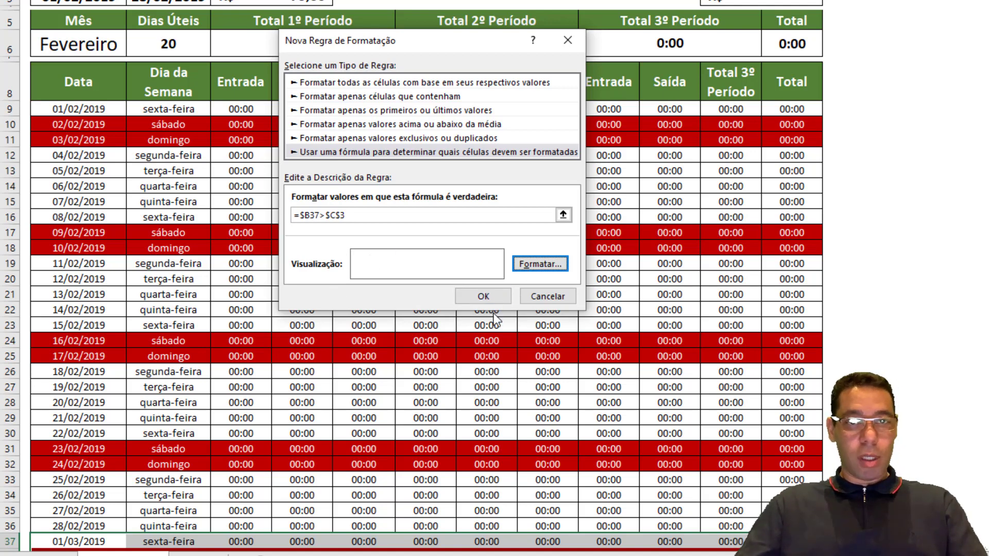
click(469, 296)
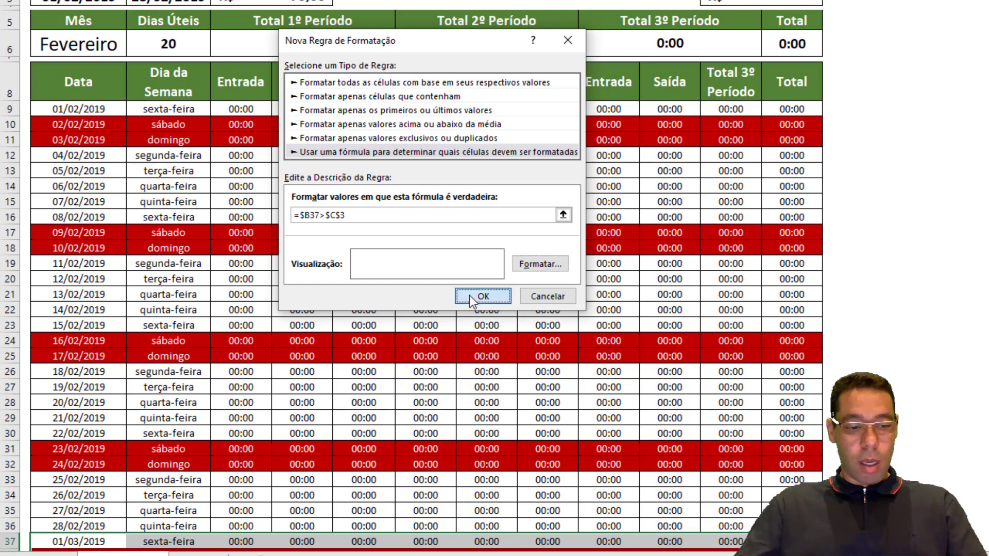
Turn on Parar se Verdadeiro for the =$B37>$C$3 rule covering B37:M39 and apply it
scroll(93, 442, down, 2)
drag(93, 441, 793, 451)
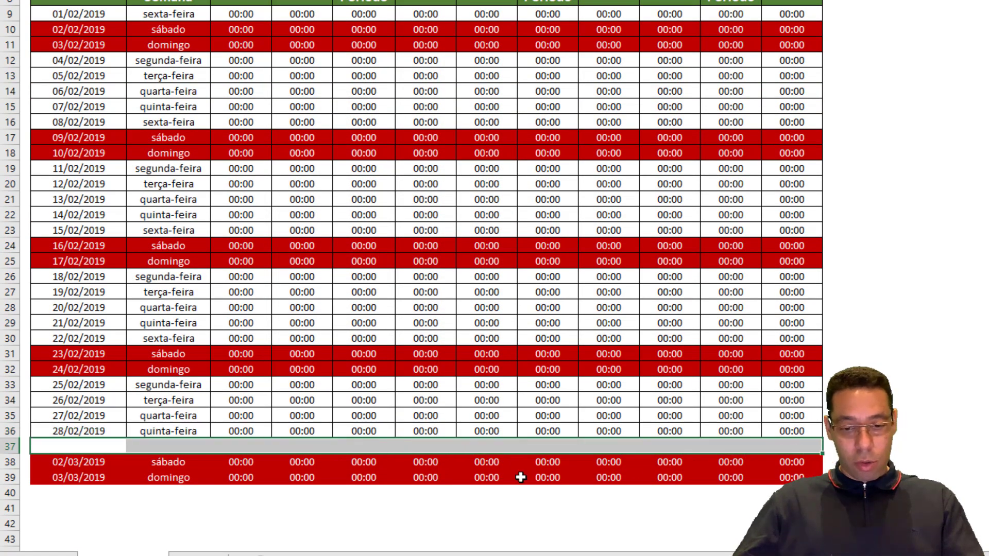
drag(81, 462, 80, 477)
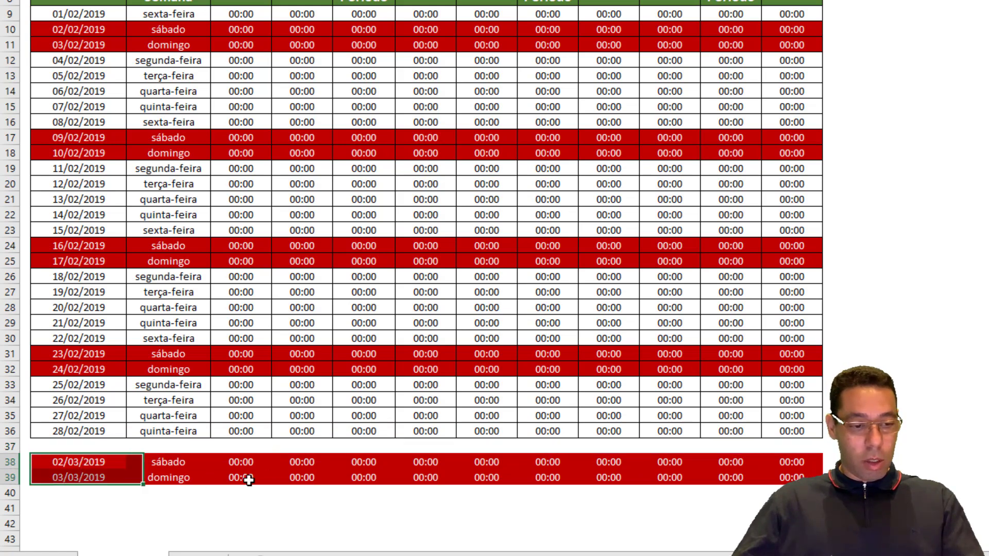
drag(249, 480, 776, 477)
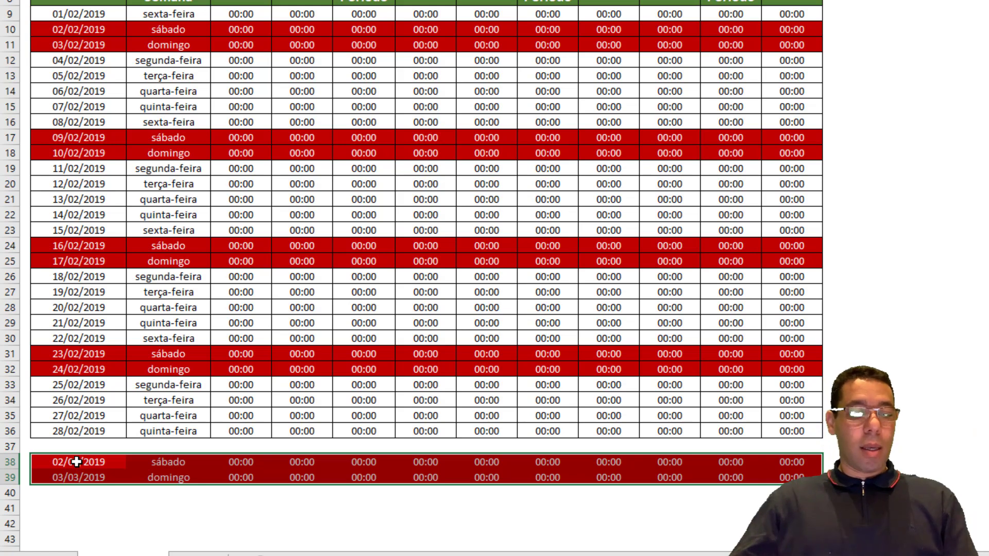
drag(76, 462, 796, 480)
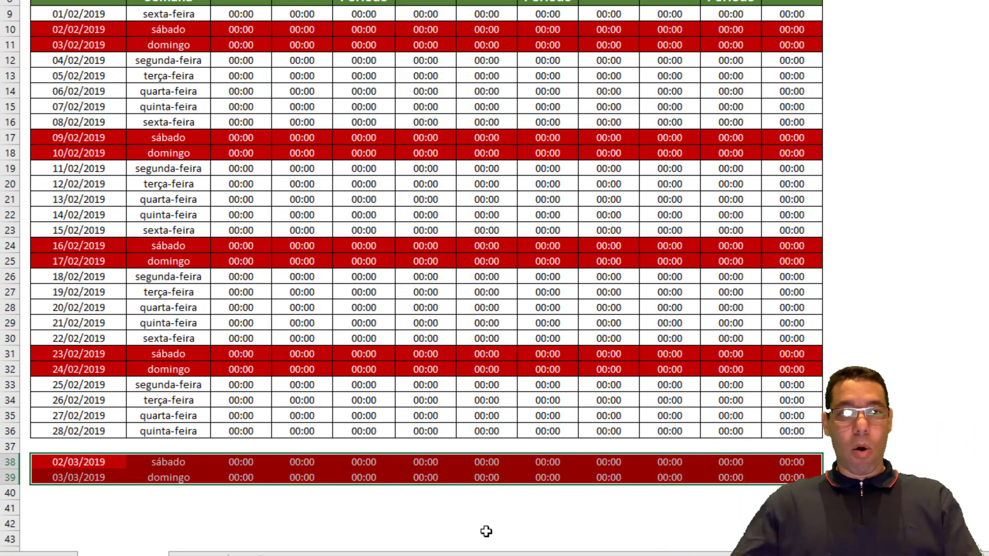
drag(66, 443, 797, 477)
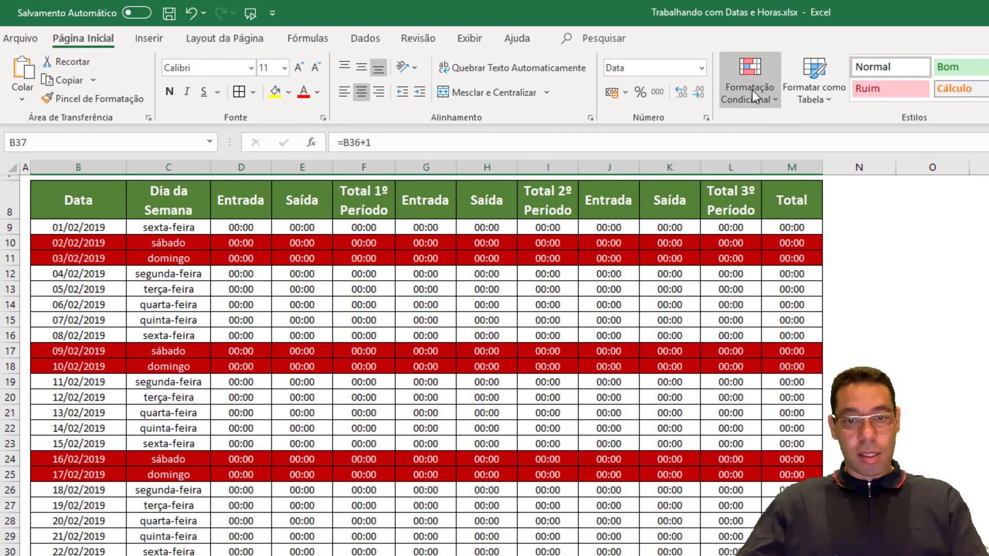
click(752, 43)
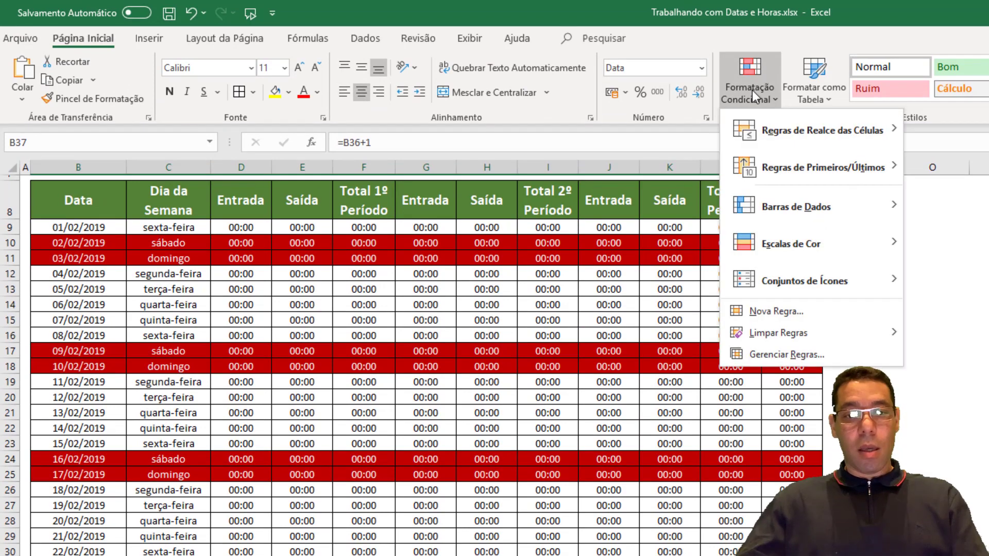
click(778, 354)
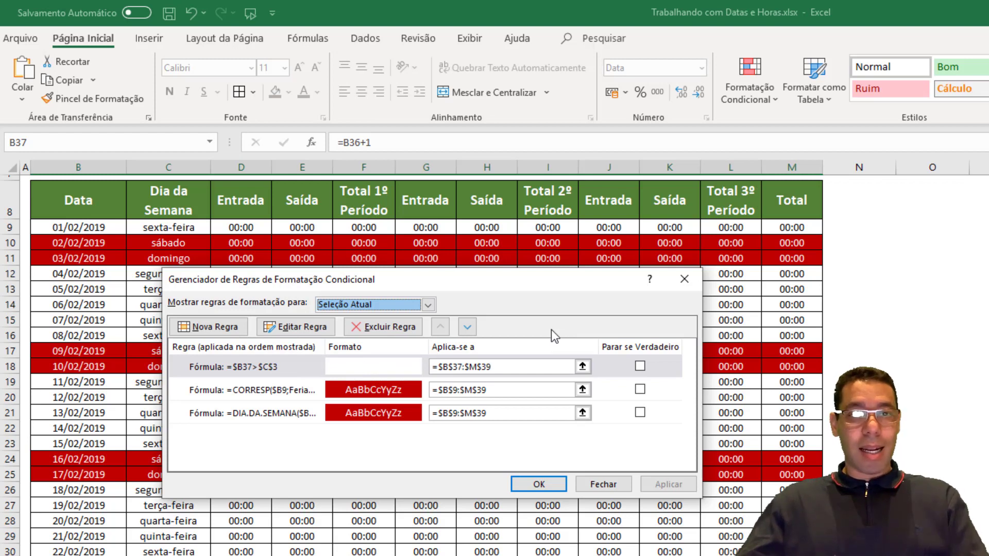
click(640, 366)
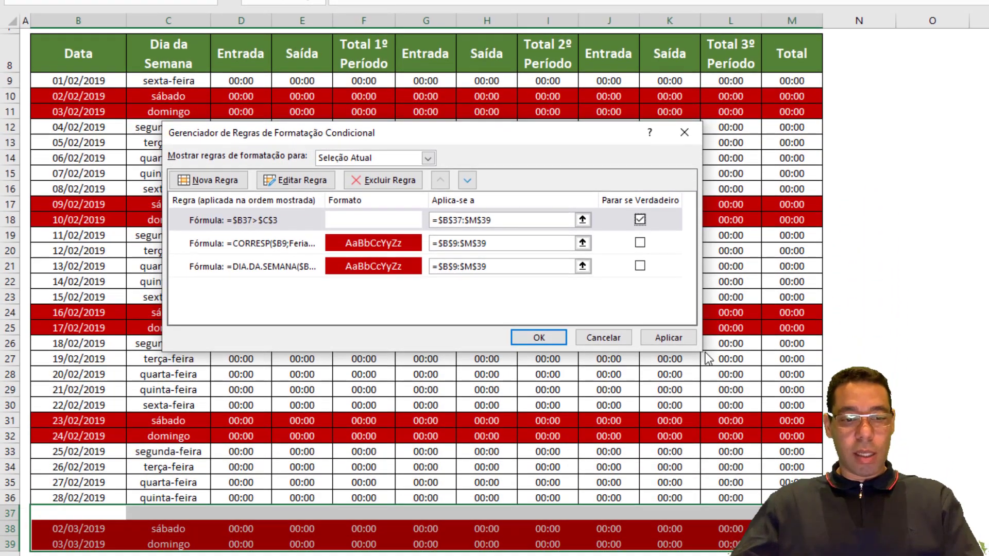
click(667, 336)
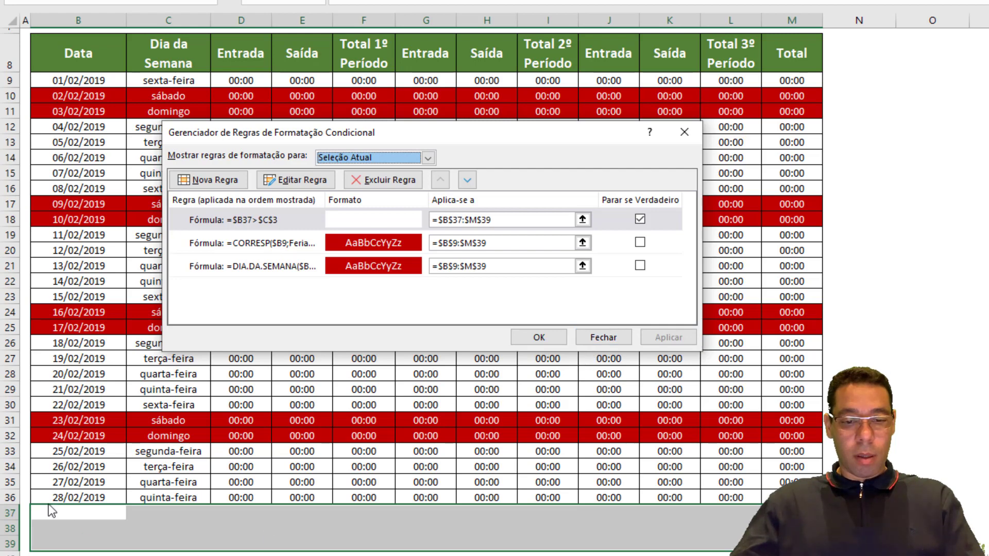
click(546, 337)
Set the timesheet month to Janeiro and look at the rows for days 29 to 31
click(152, 280)
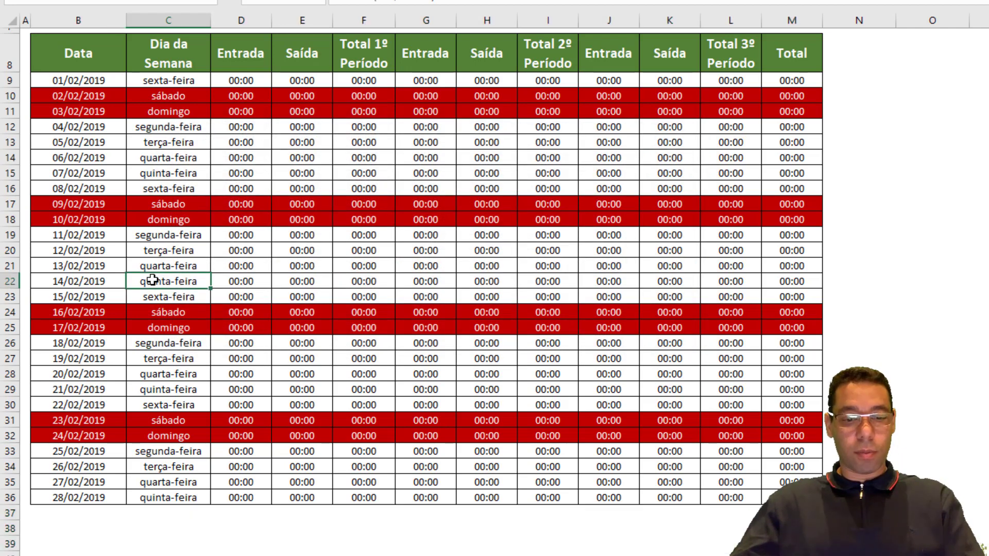
scroll(150, 187, up, 2)
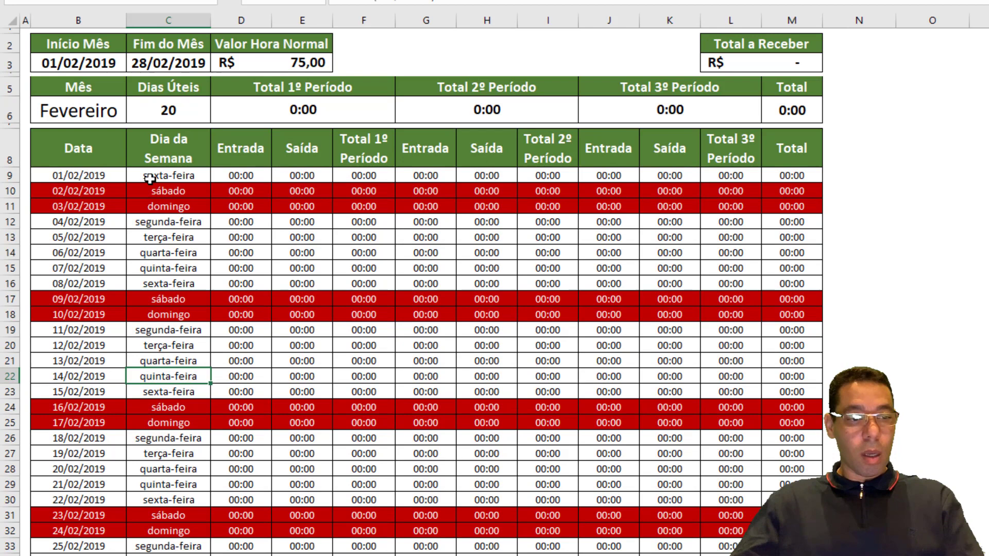
click(103, 111)
click(134, 116)
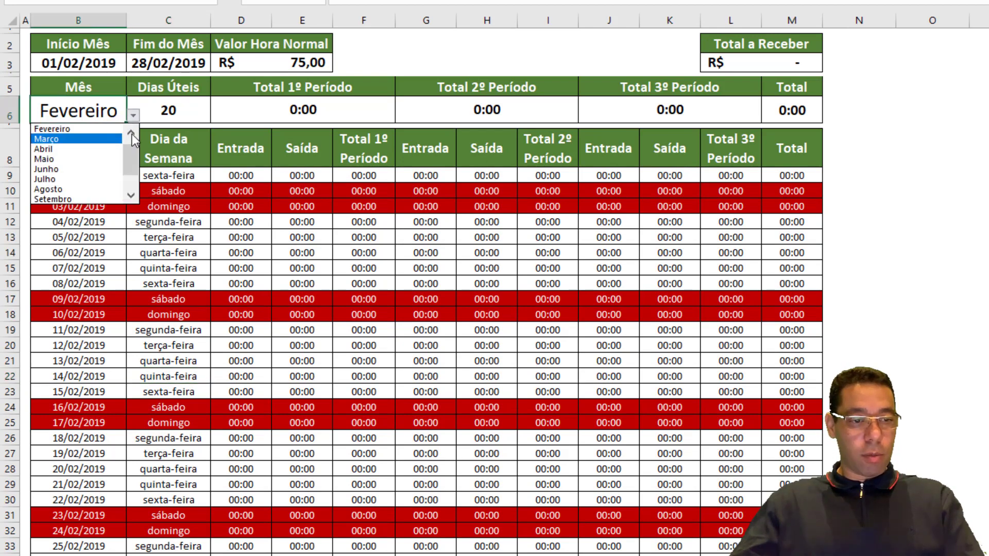
click(132, 134)
click(93, 129)
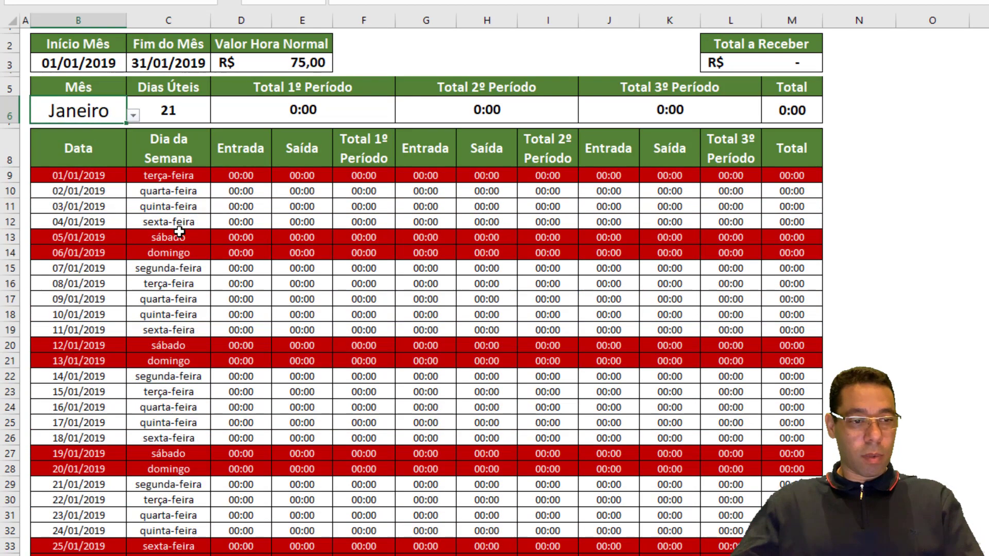
scroll(180, 234, down, 4)
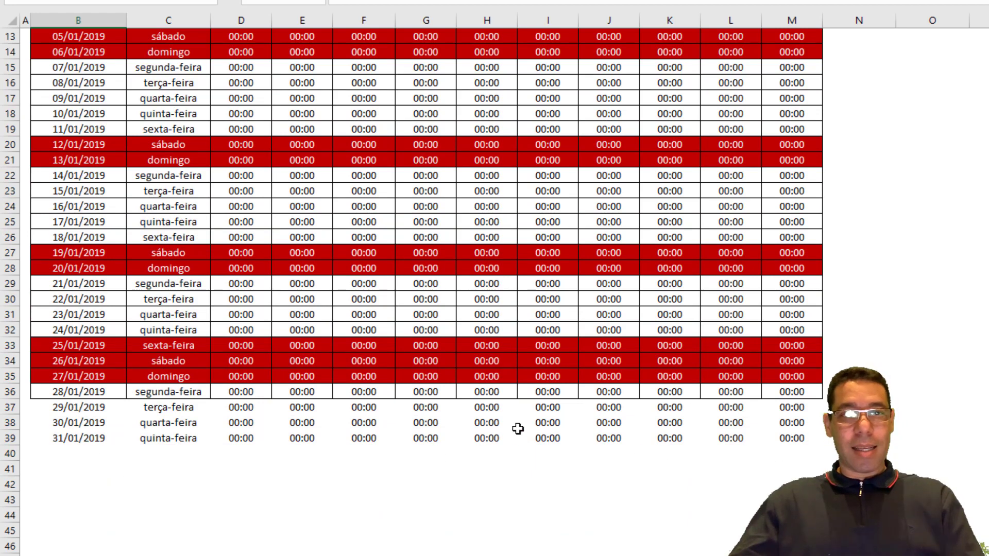
Start a new formula-based conditional formatting rule for the rows of days 29 to 31, B37:M39
click(59, 409)
drag(79, 424, 789, 439)
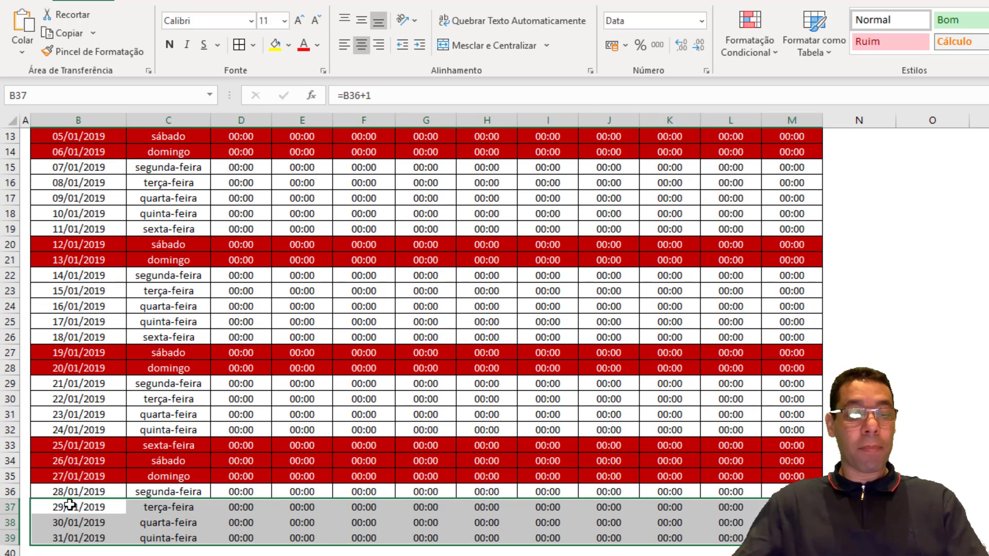
scroll(103, 453, up, 4)
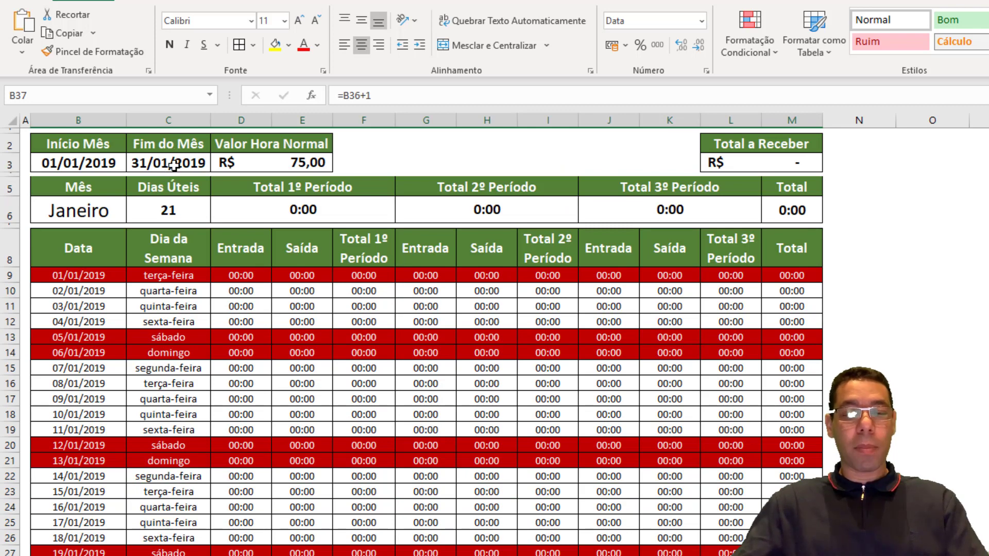
scroll(174, 165, down, 4)
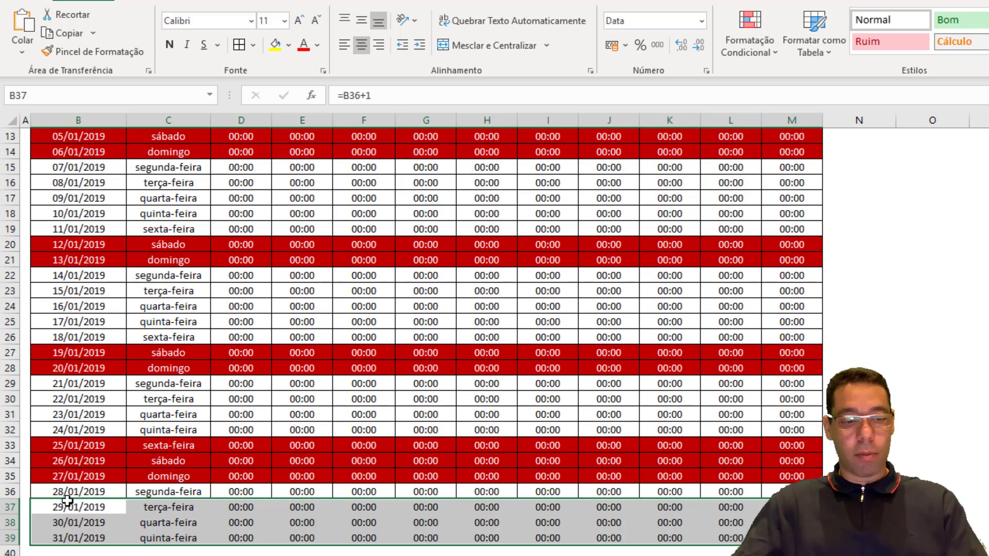
drag(69, 505, 792, 537)
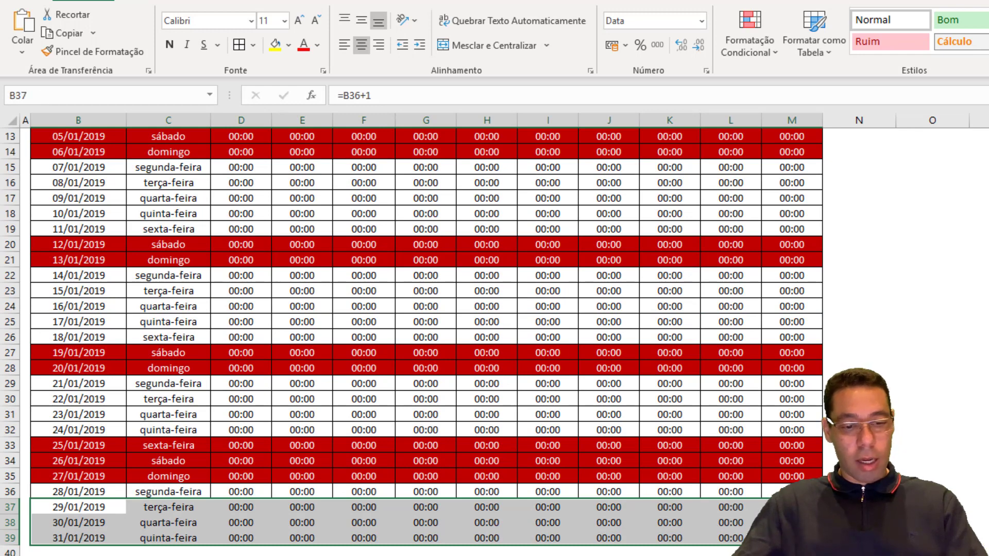
click(747, 43)
click(771, 265)
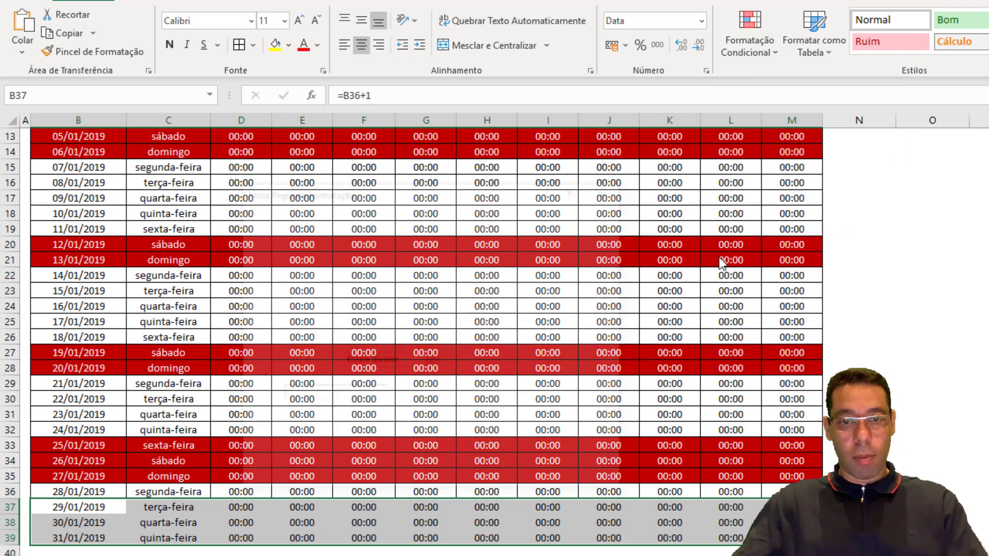
click(316, 302)
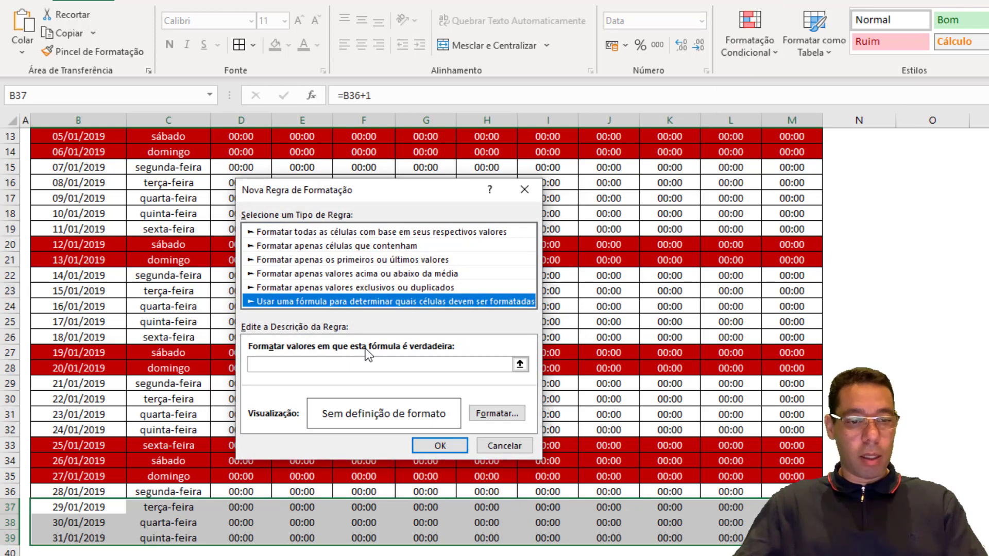
Enter =$B37<=$C$3 as the rule's formula, comparing each row's date with the Fim do Mês date
click(356, 365)
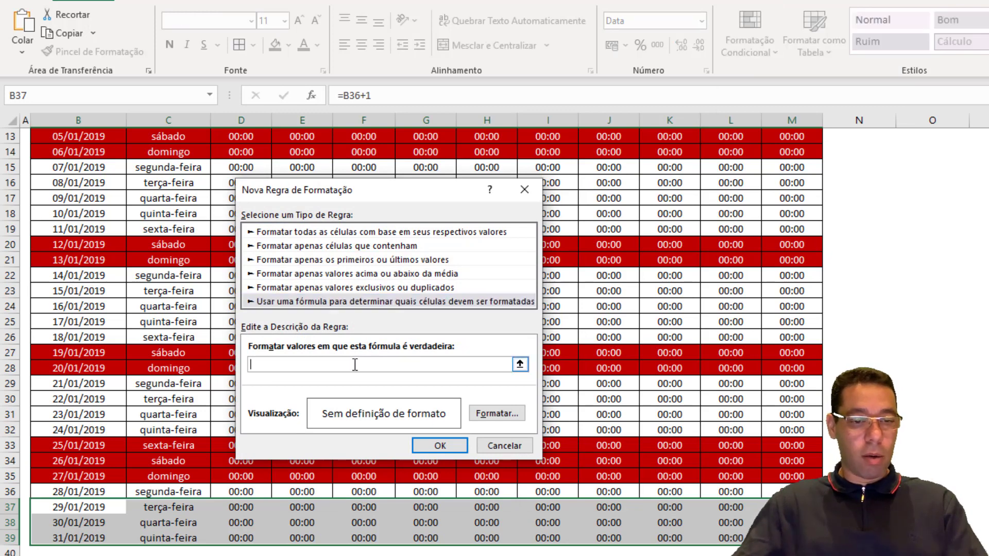
click(59, 509)
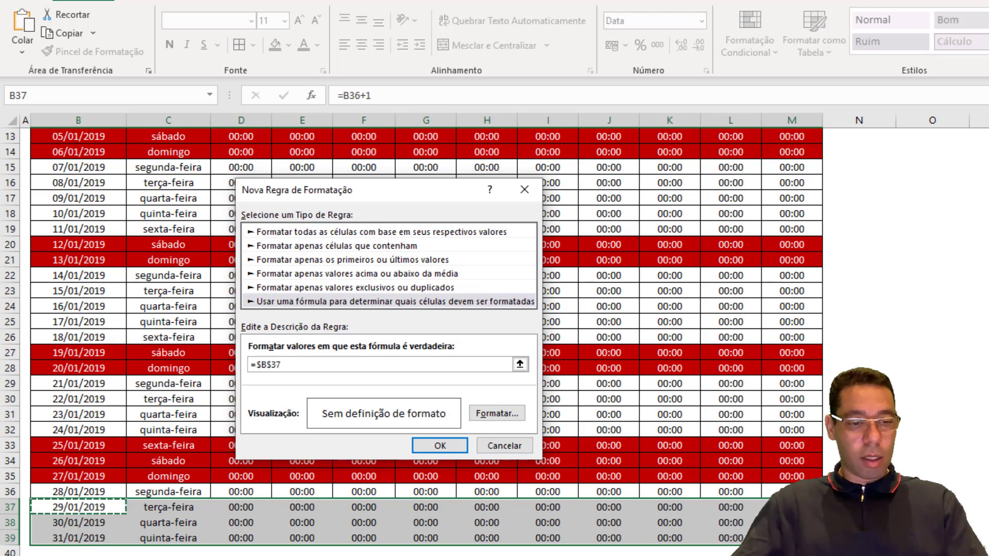
key(F4)
key(F4)
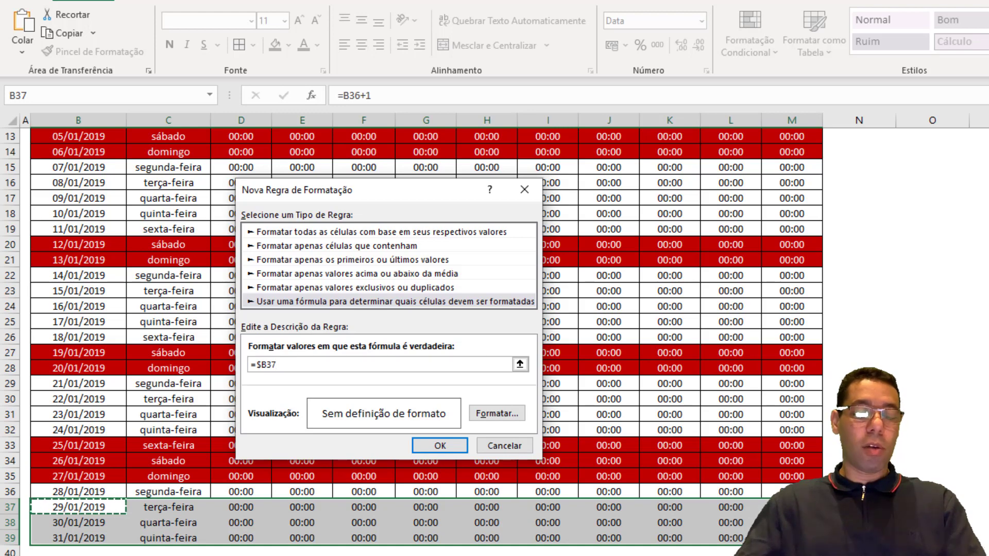
text(<=)
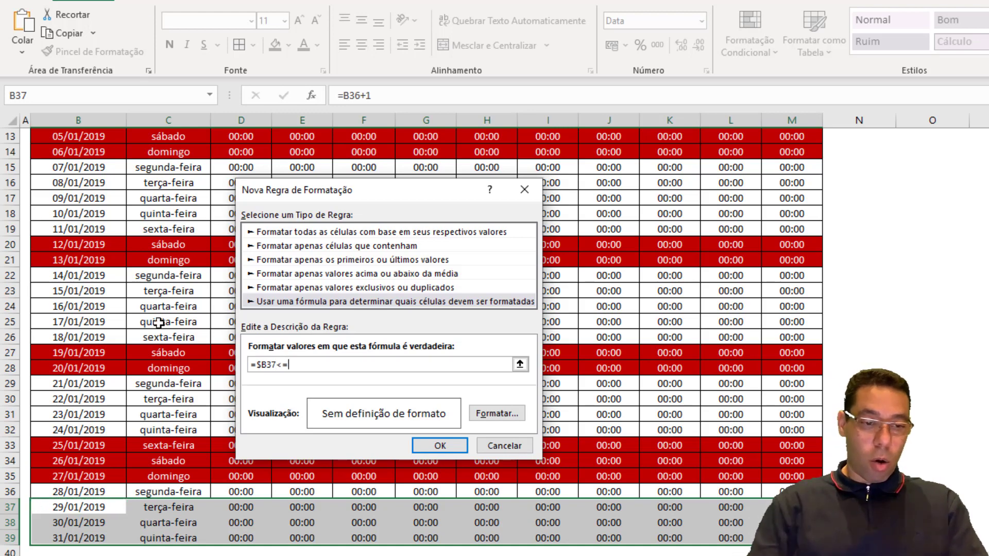
scroll(168, 304, up, 4)
click(174, 163)
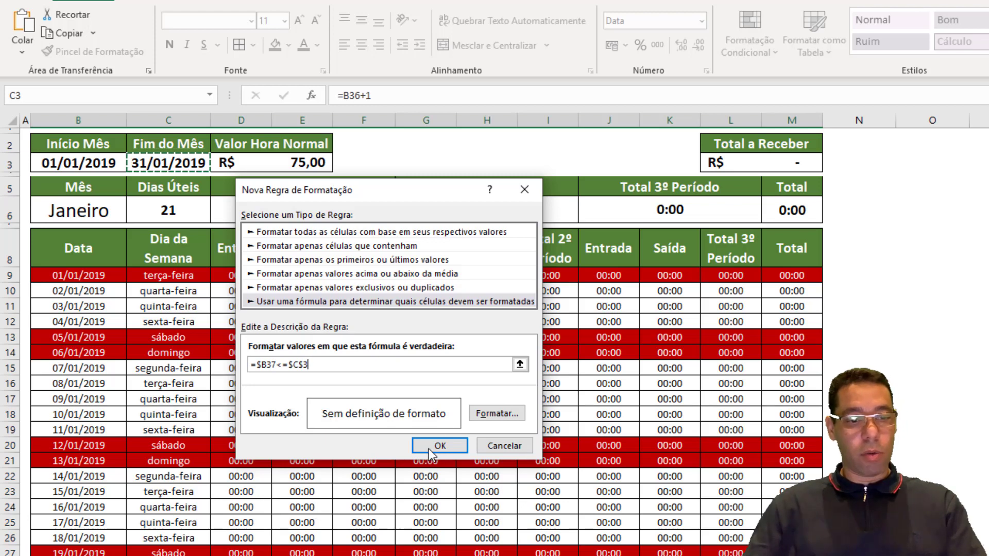
Give the =$B37<=$C$3 rule a Contorno border with automatic line colour and create the rule
click(494, 414)
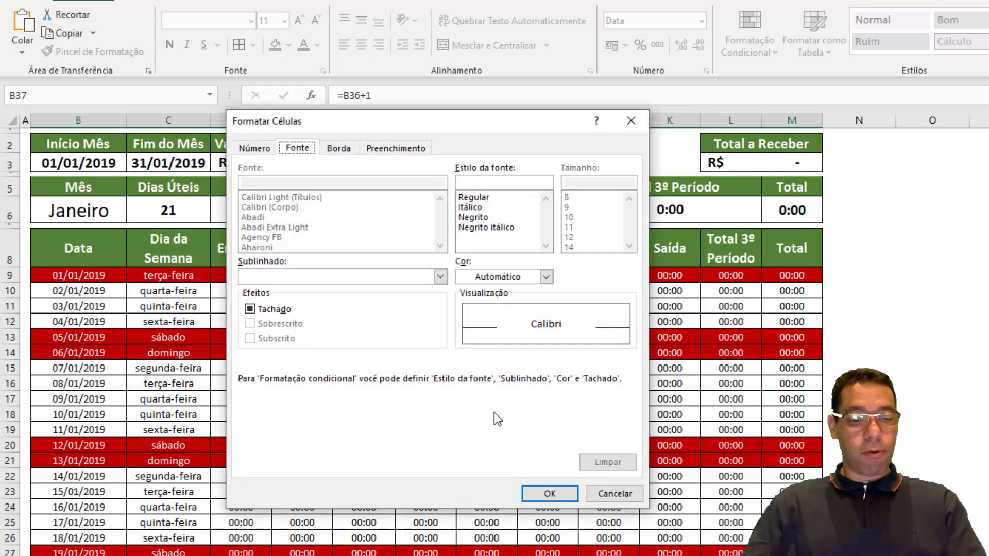
click(338, 150)
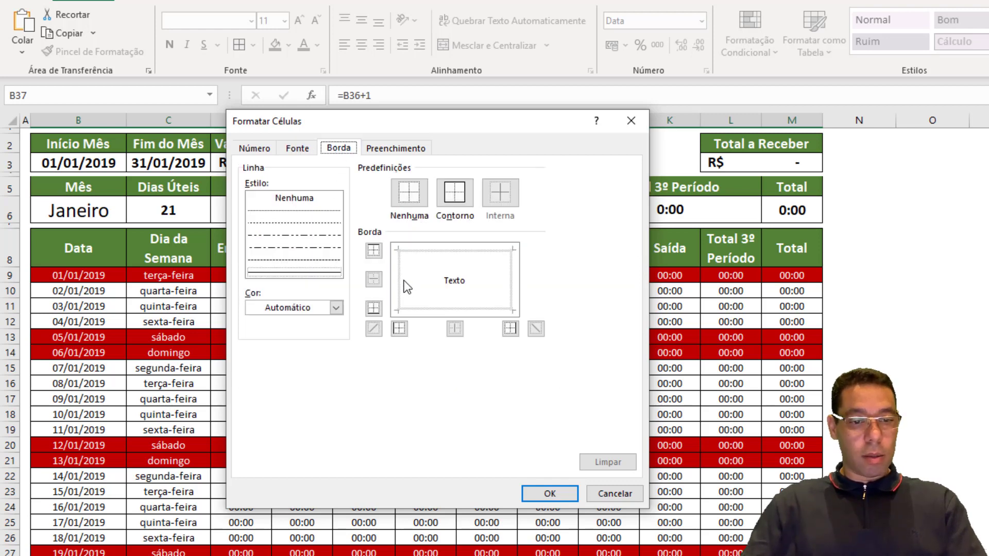
click(454, 192)
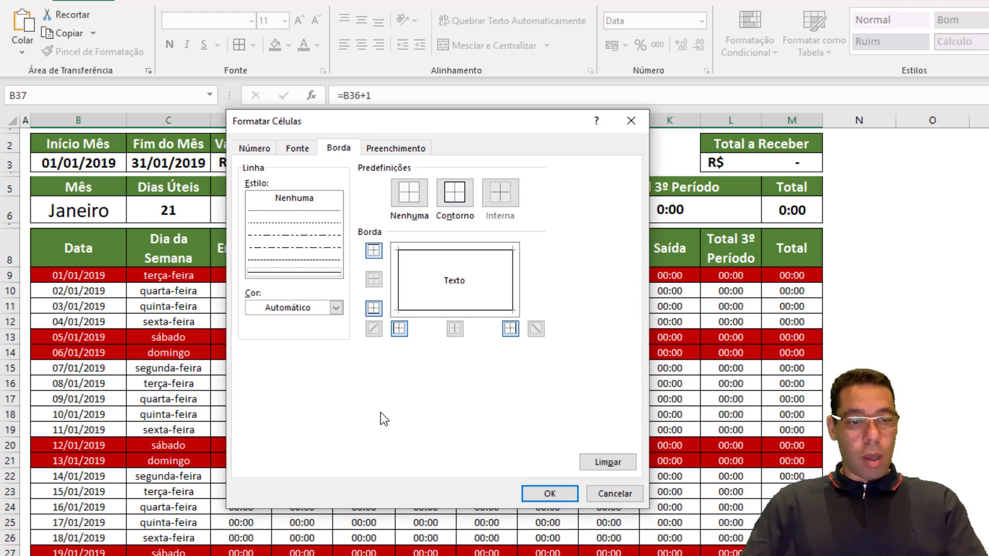
drag(450, 125, 502, 264)
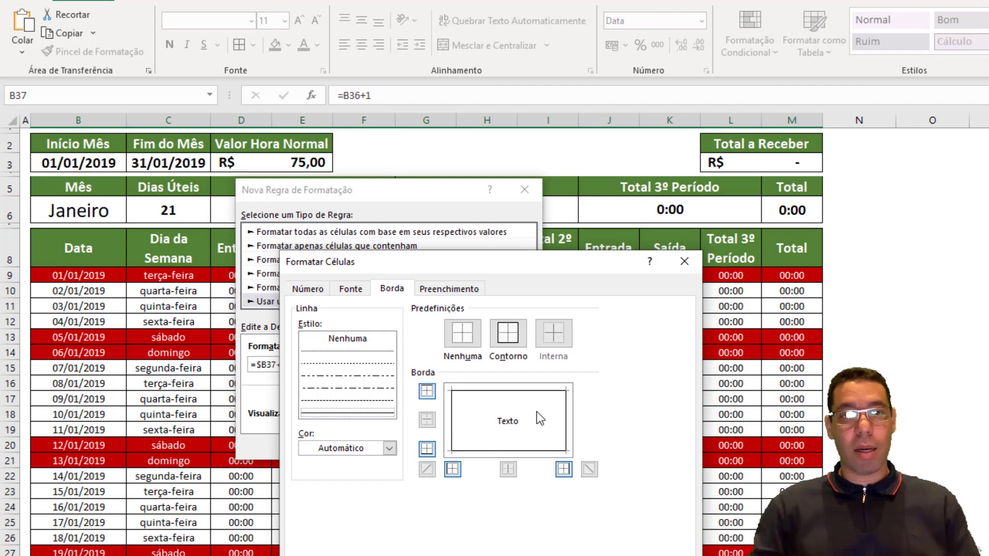
key(Return)
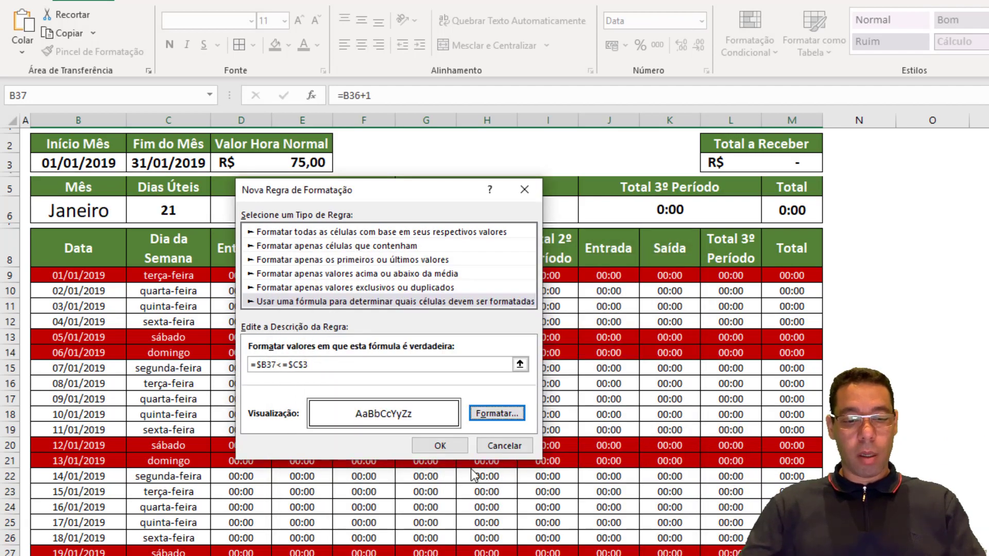
click(444, 447)
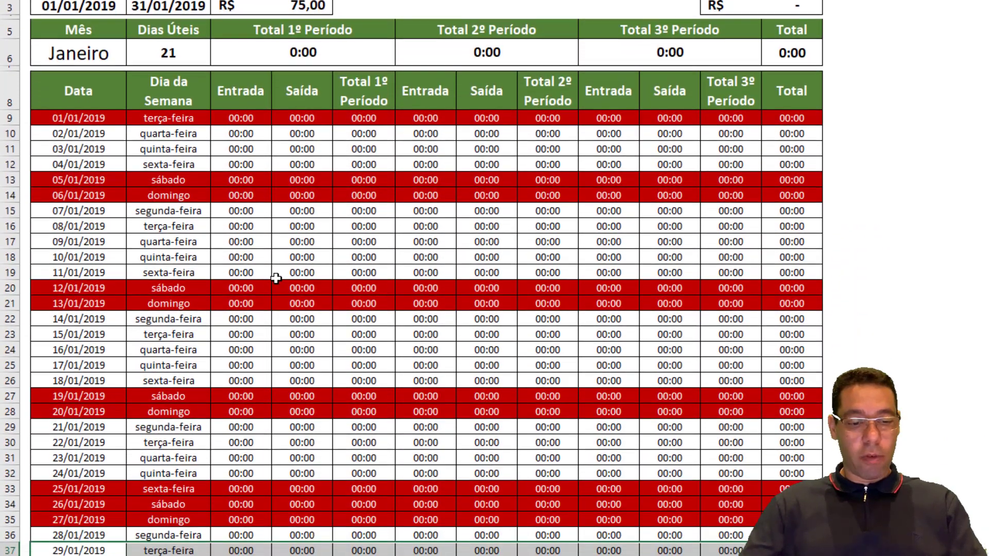
click(81, 468)
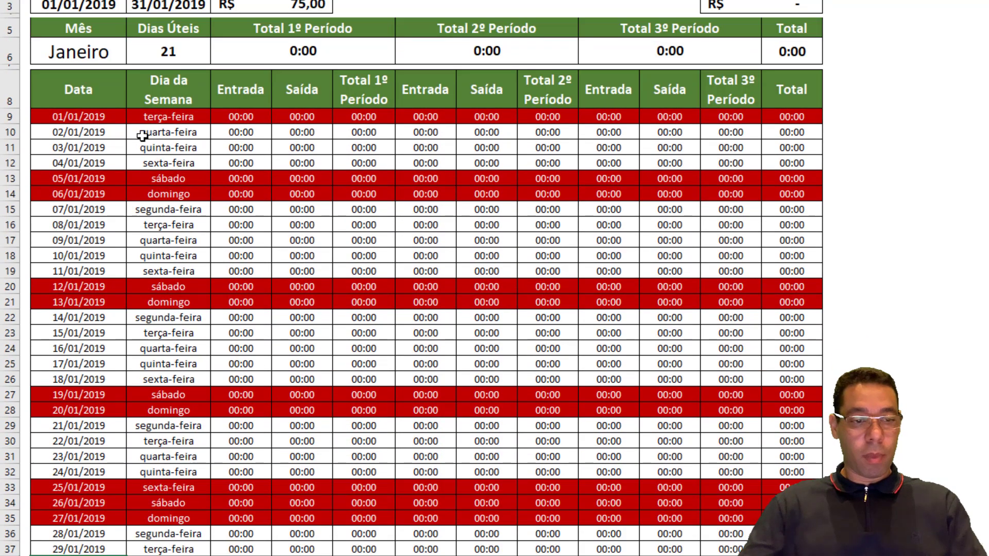
Set the timesheet month to Fevereiro and check the borders of the rows after day 28
click(106, 57)
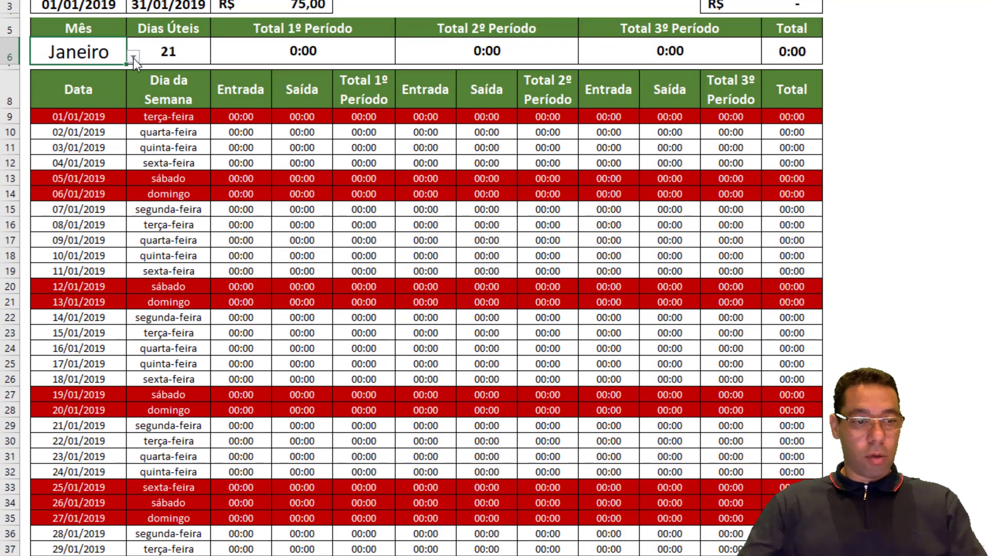
click(133, 57)
click(106, 83)
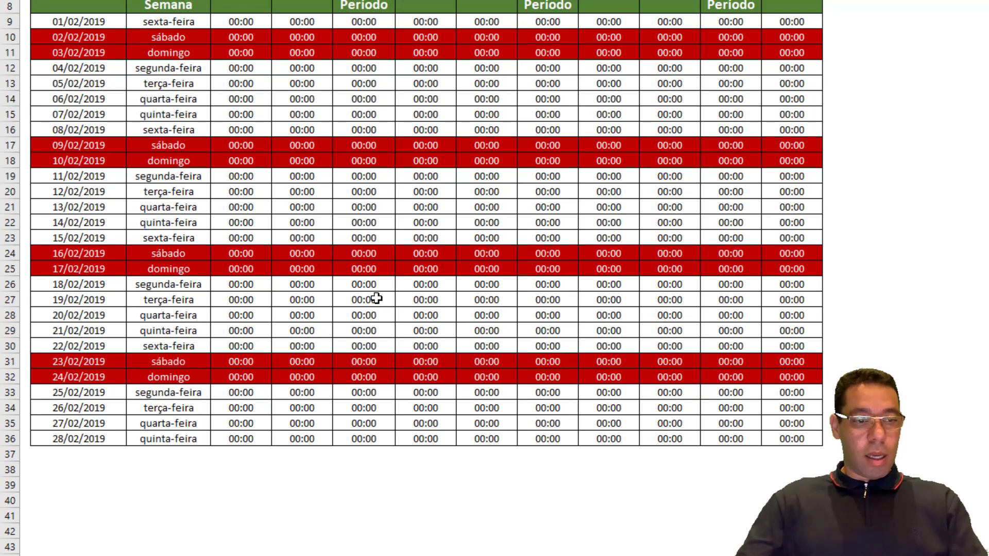
scroll(373, 296, up, 2)
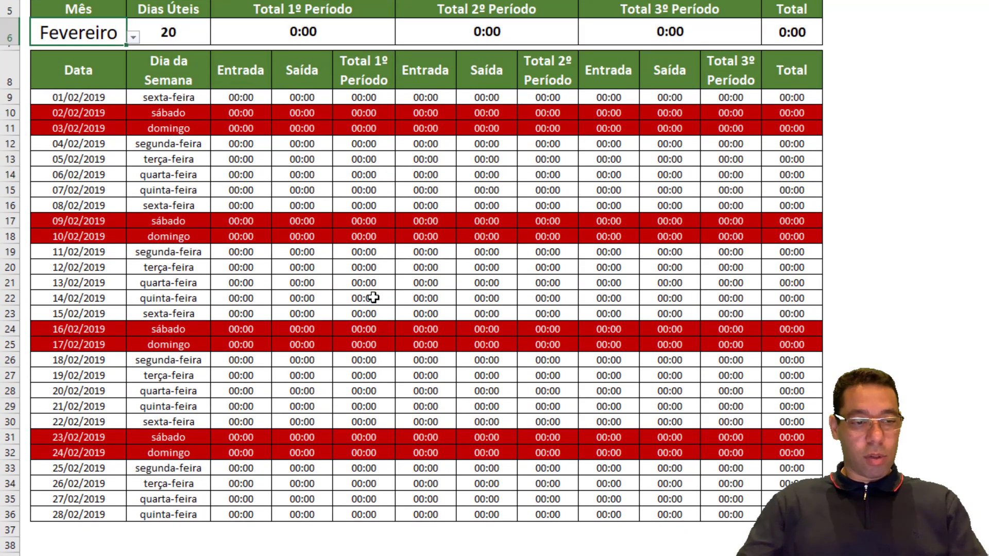
Set the timesheet month to Abril and check the borders of the rows for days 29 to 31
click(135, 56)
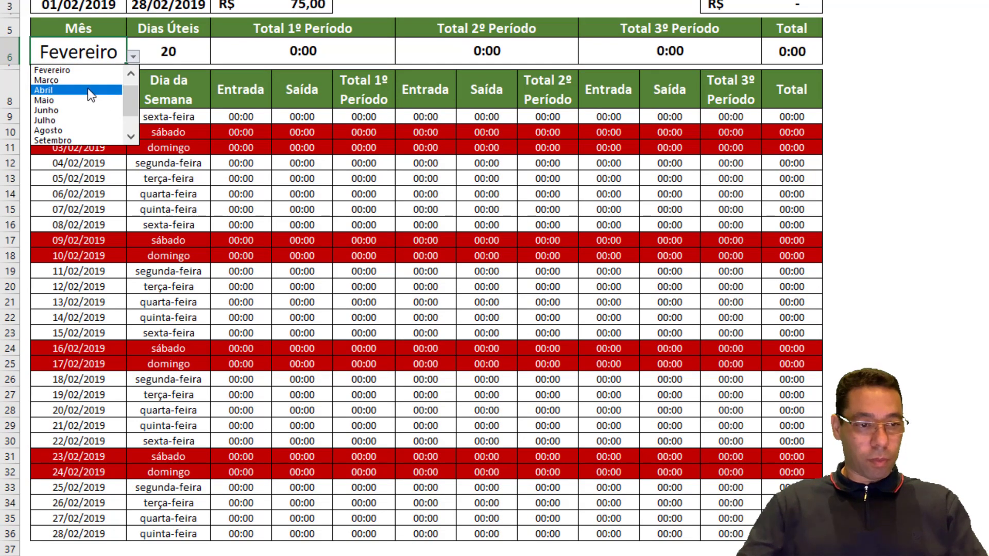
click(88, 89)
scroll(349, 273, down, 1)
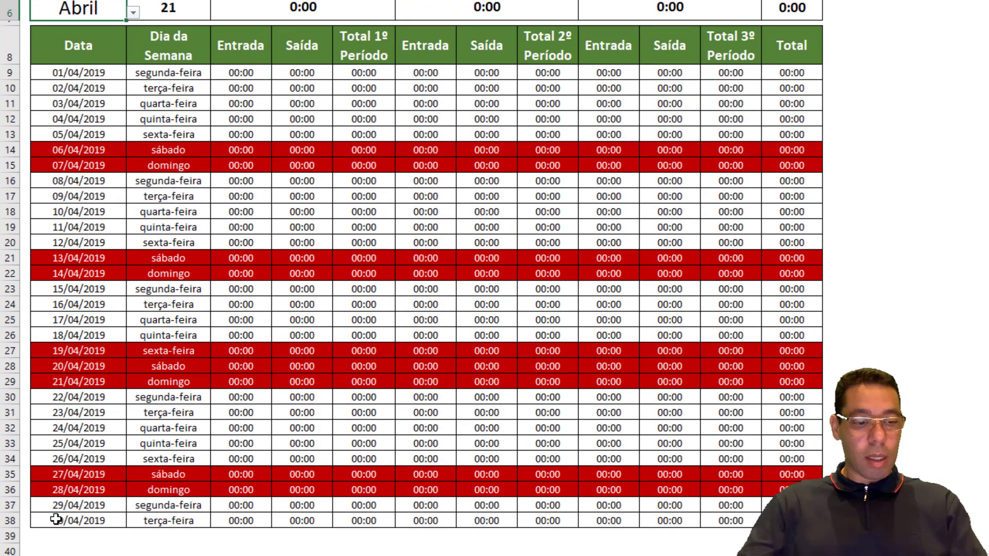
scroll(333, 496, down, 1)
scroll(333, 495, down, 1)
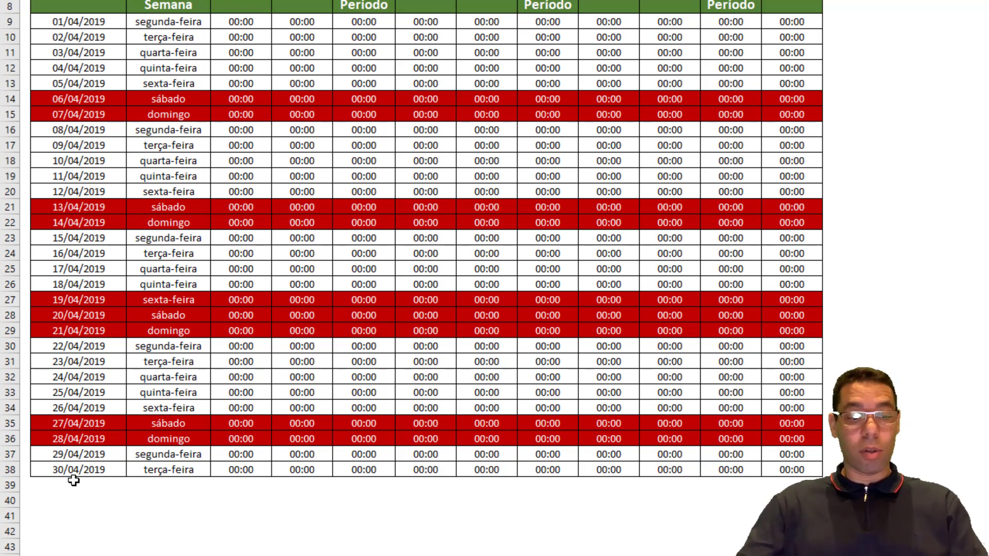
scroll(247, 205, up, 2)
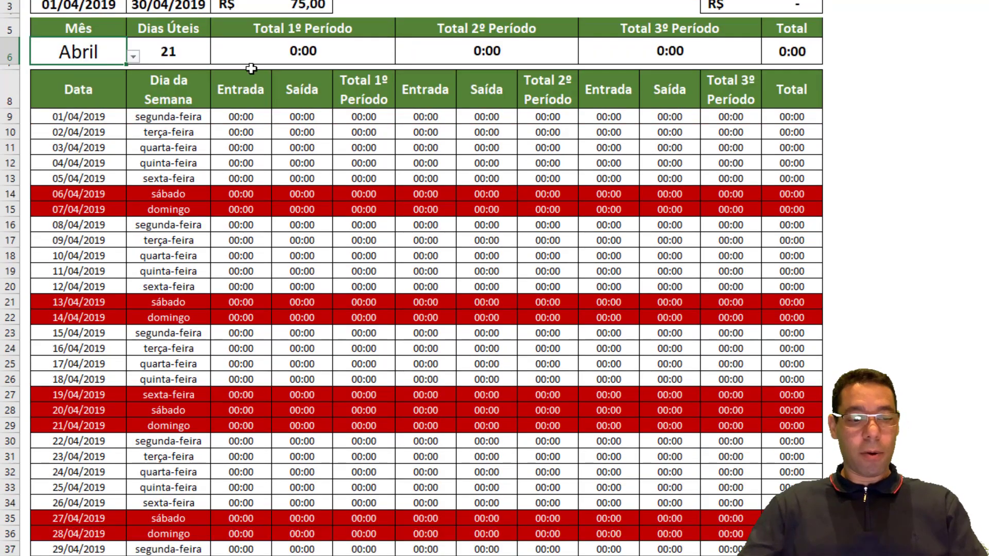
Set the timesheet month to Setembro and check the formatting of the last rows
click(134, 57)
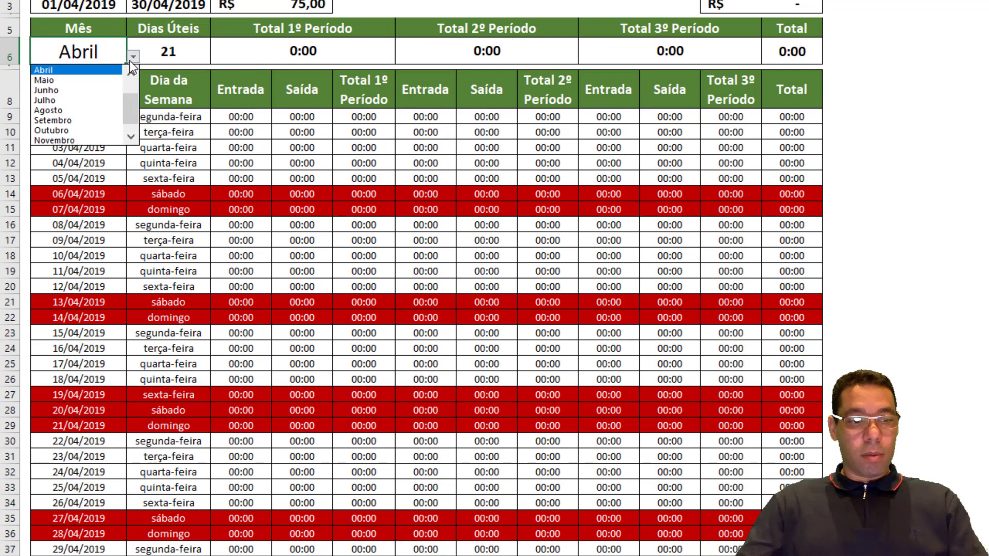
click(94, 120)
scroll(319, 239, down, 2)
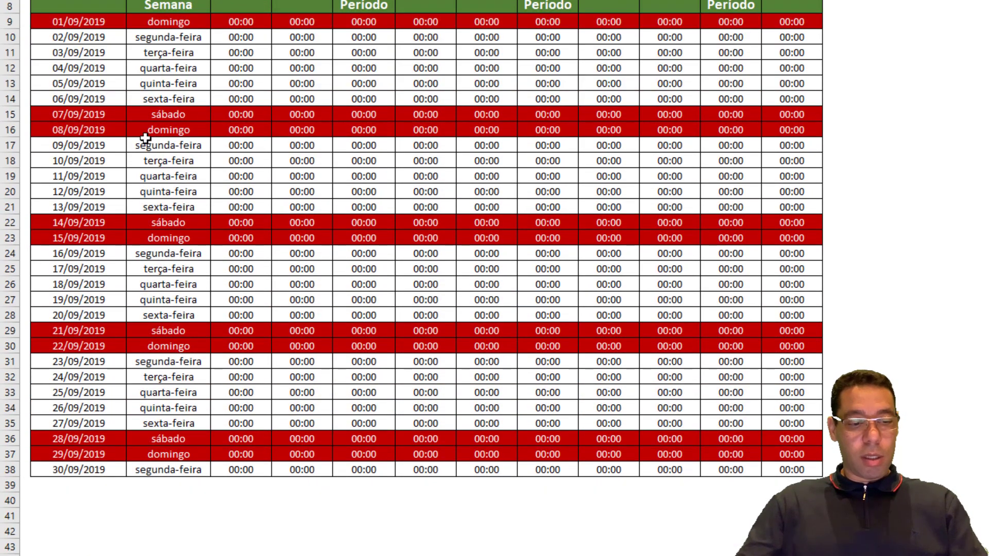
scroll(171, 182, up, 2)
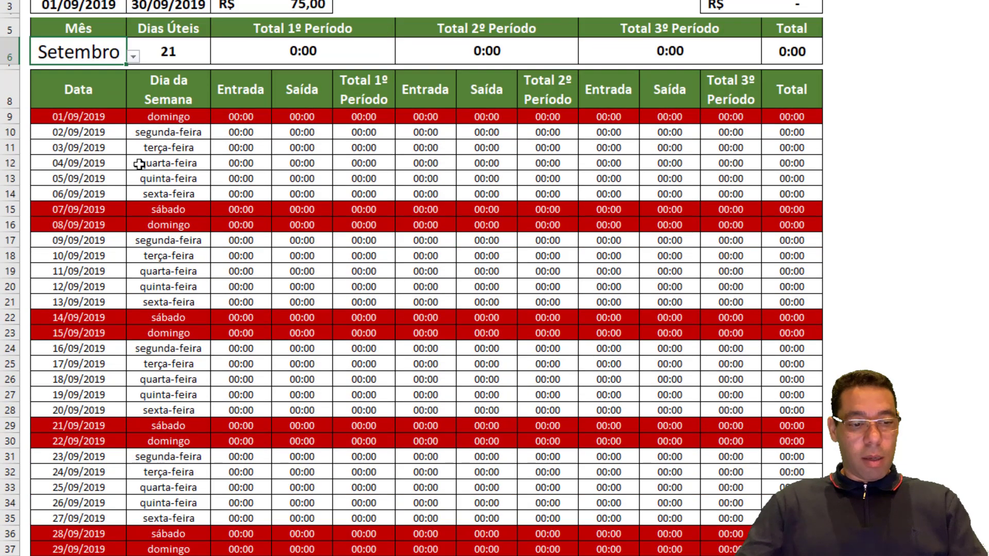
Set the timesheet month to Novembro and inspect the last rows and the holiday rows for 15/11 and 20/11
click(133, 57)
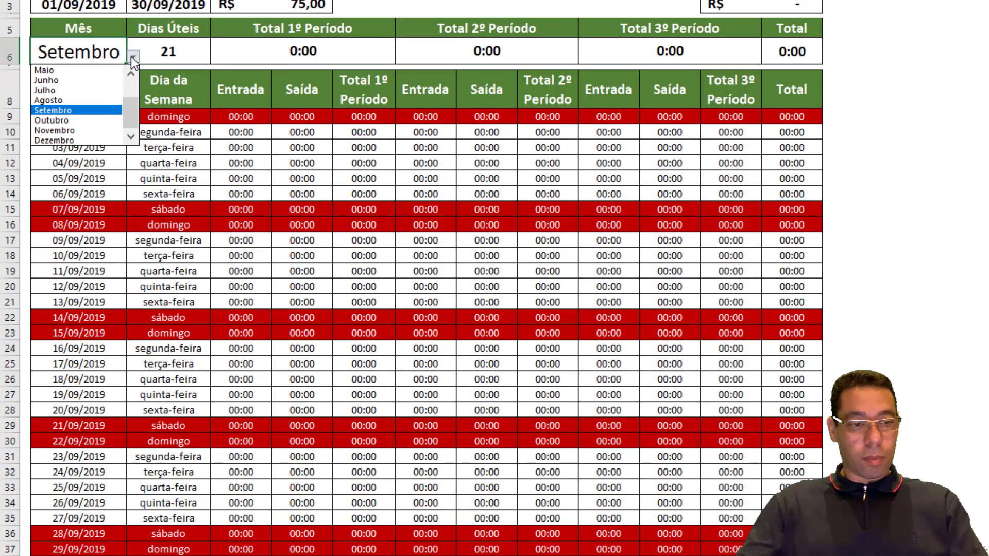
click(94, 130)
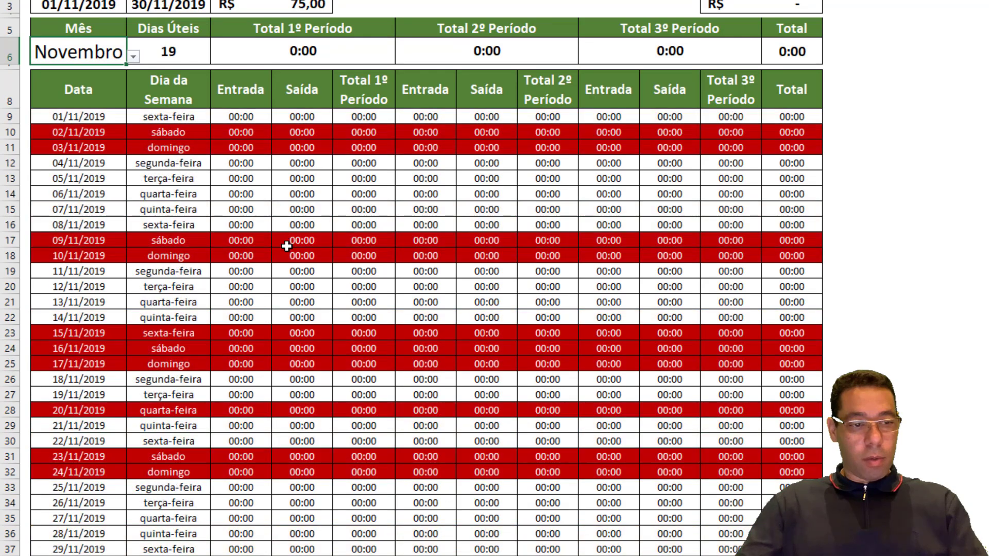
scroll(113, 334, down, 1)
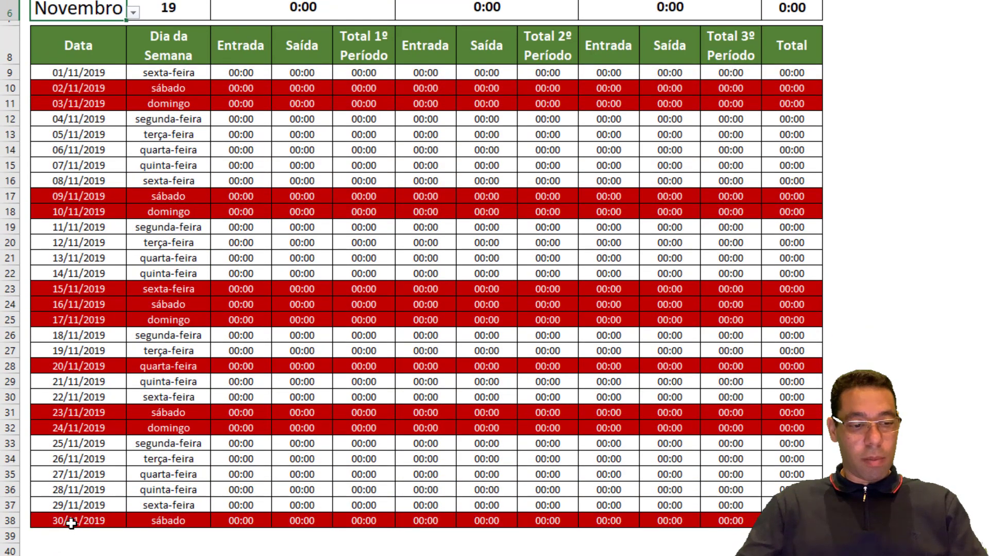
click(7, 288)
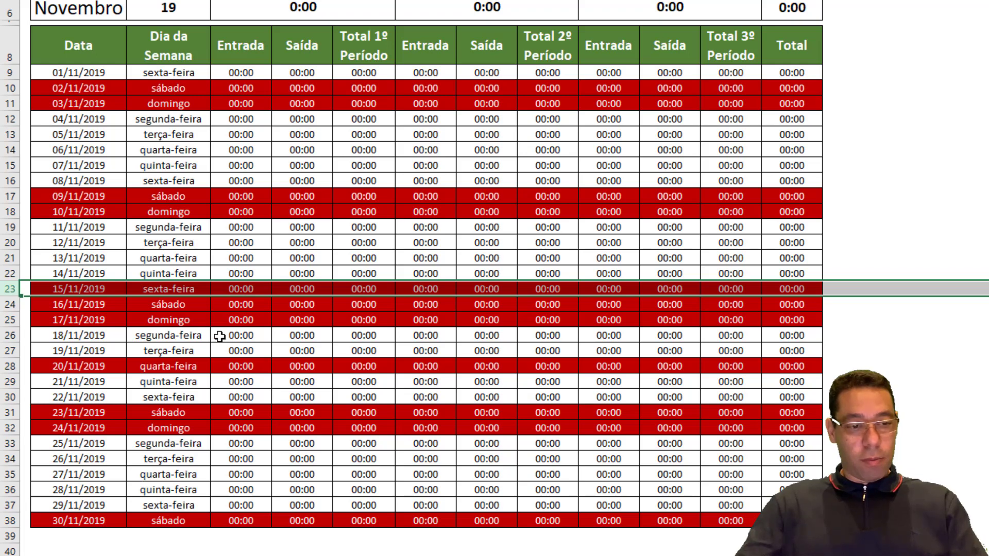
click(9, 367)
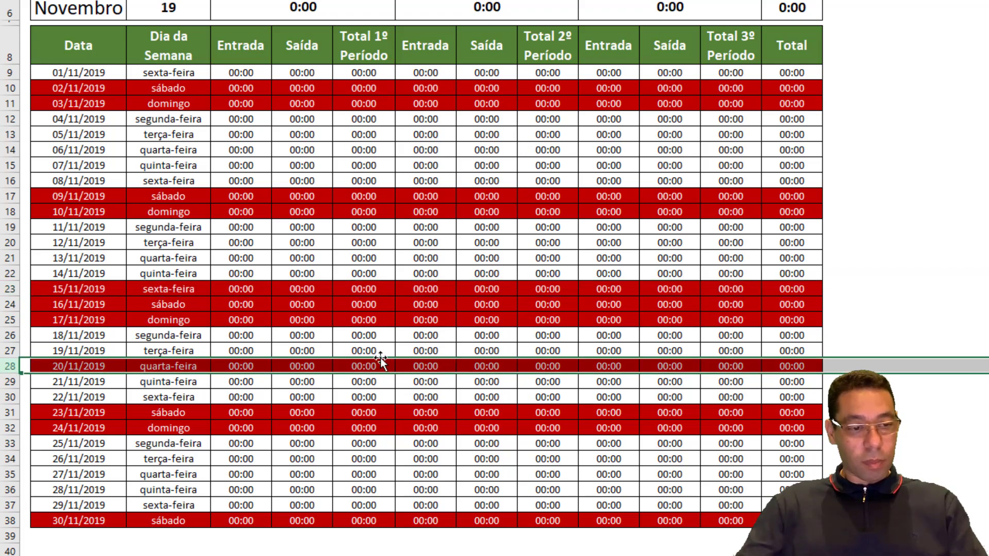
click(85, 54)
scroll(106, 77, up, 1)
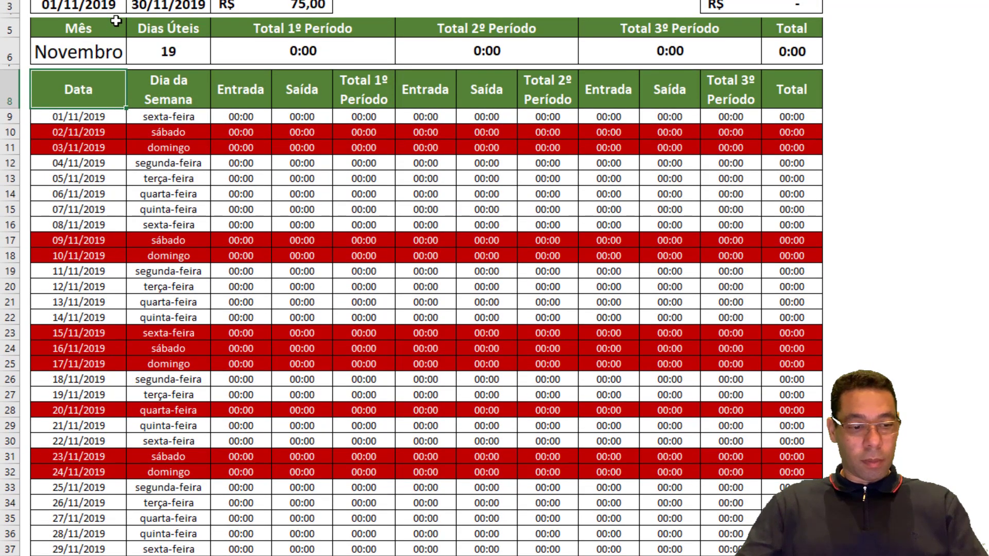
Set the timesheet month back to Janeiro
click(117, 52)
click(133, 58)
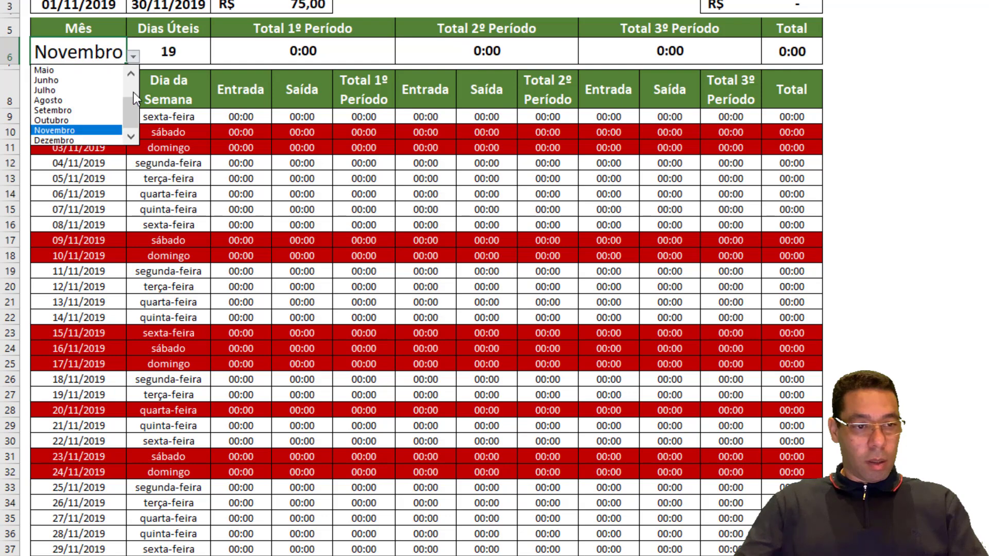
click(131, 85)
click(79, 69)
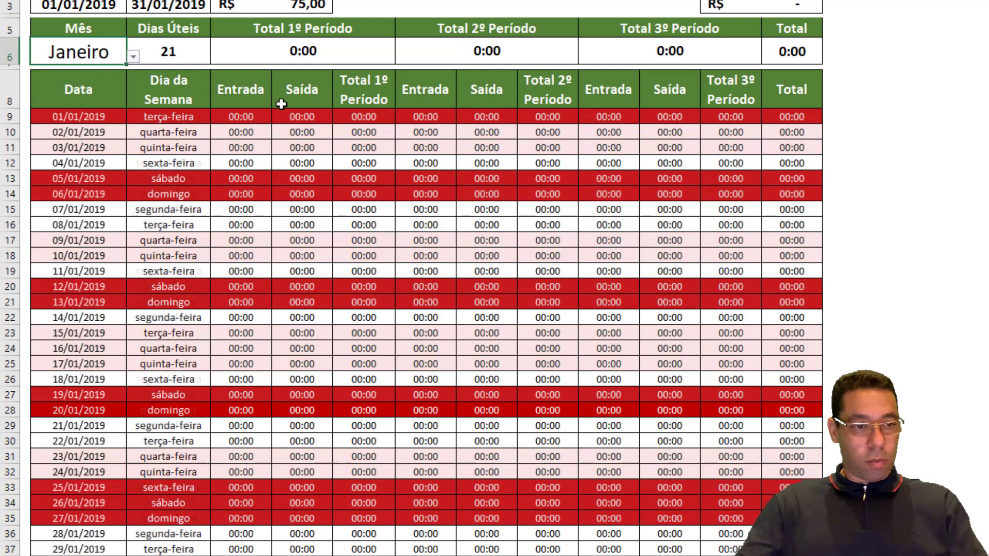